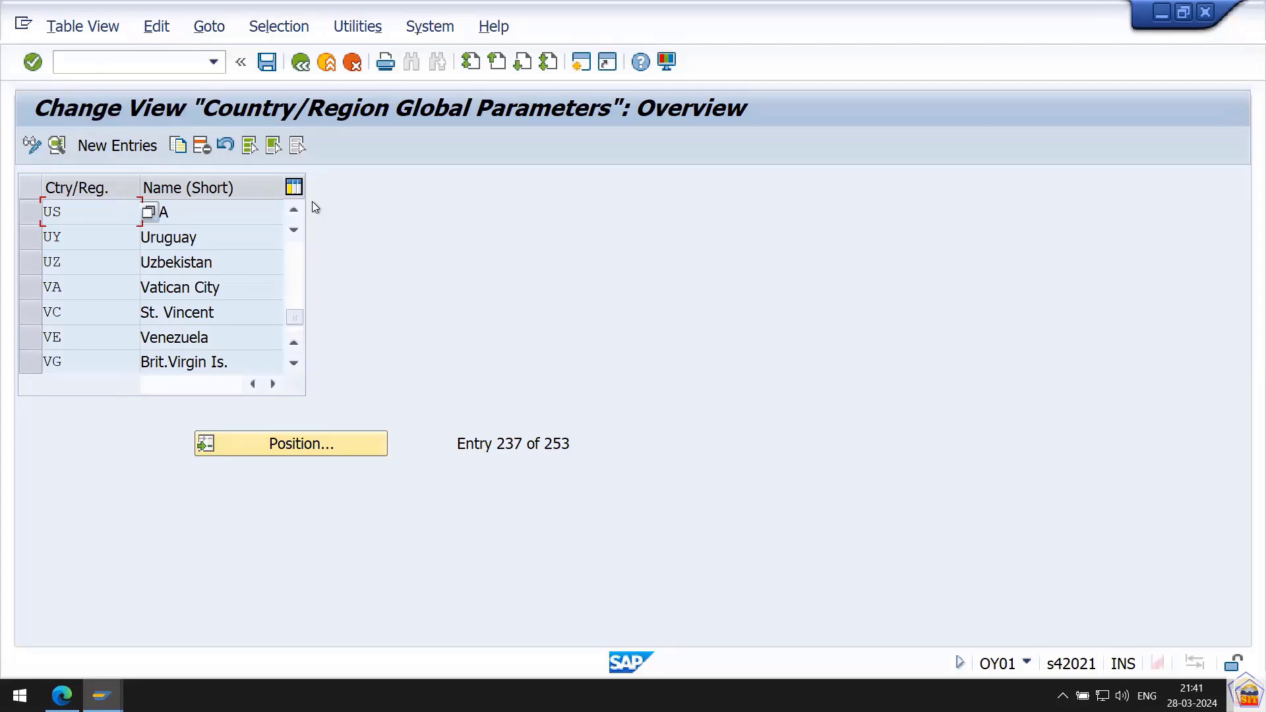
Switch to the SAP Currencies document in Word and copy the transaction code OB22
click(112, 63)
key(alt+Tab)
key(alt+Tab)
key(alt+Tab)
mouse_move(285, 6)
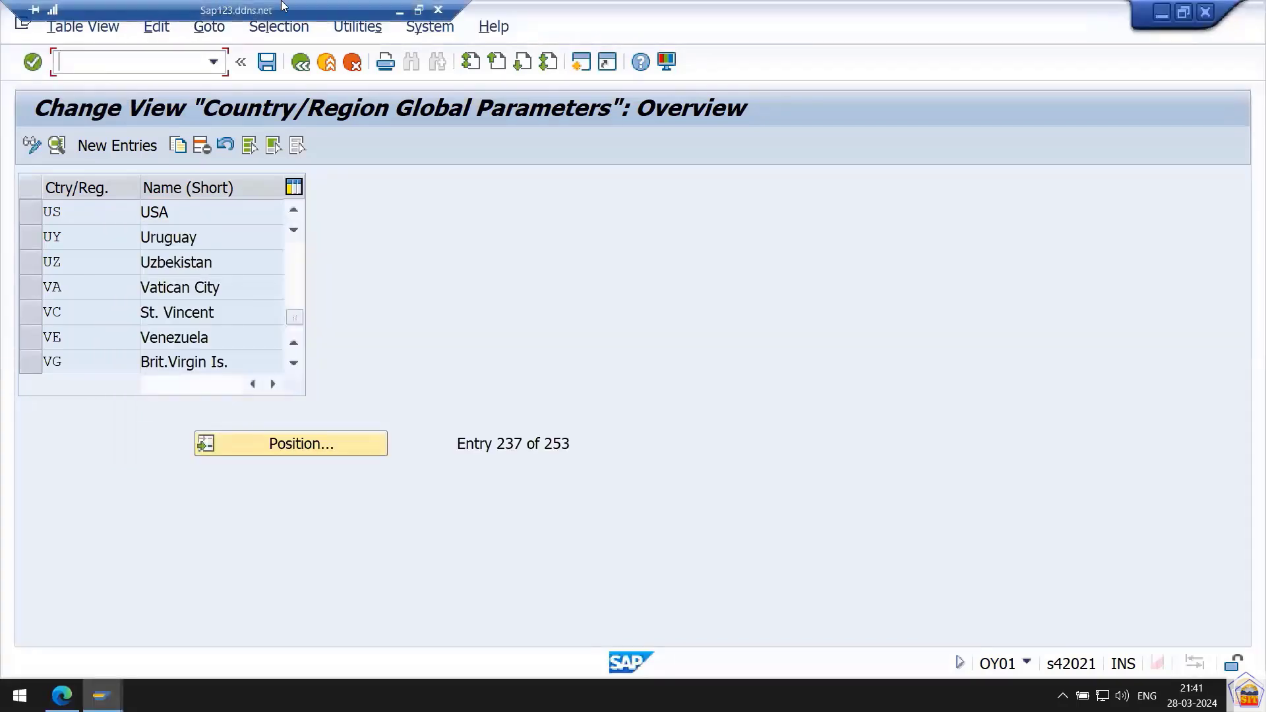
click(400, 11)
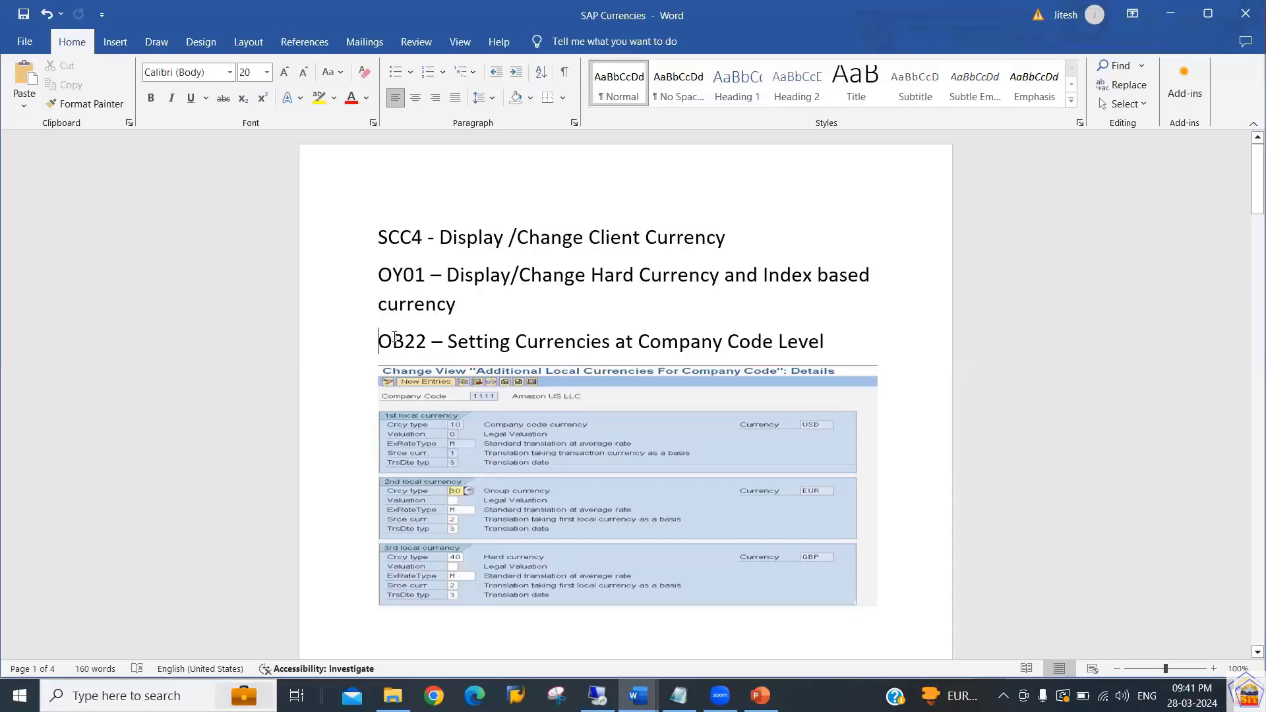
key(shift+Right)
key(shift+Right)
key(shift+Right)
key(shift+Right)
key(ctrl+c)
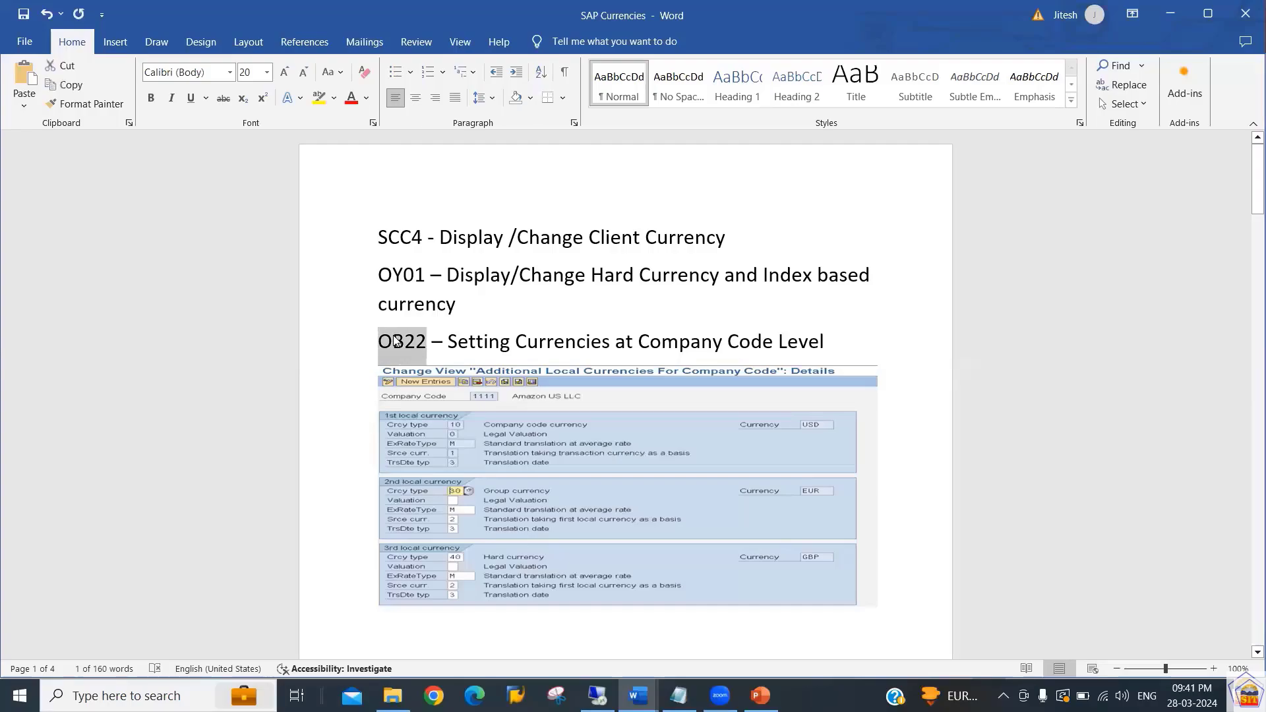
Return to SAP, start transaction OB22 from the copied code and acknowledge the information message
key(alt+Tab)
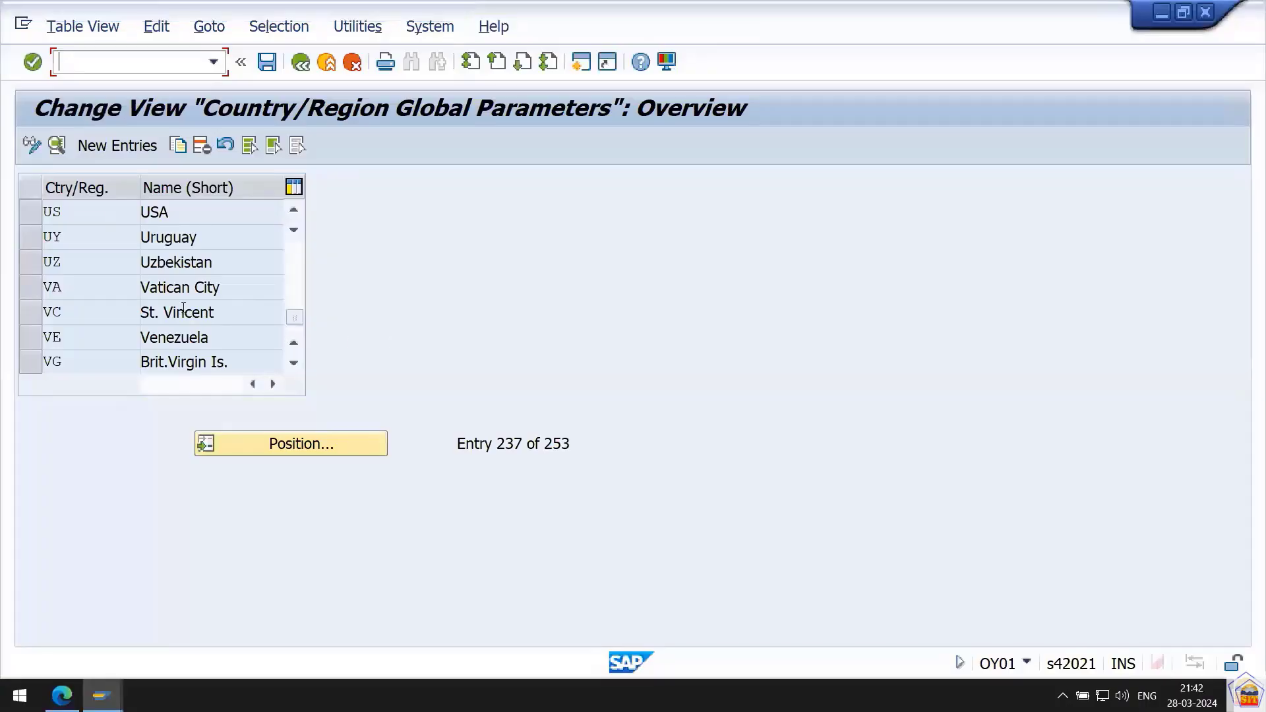
text(/n)
key(ctrl+v)
key(Return)
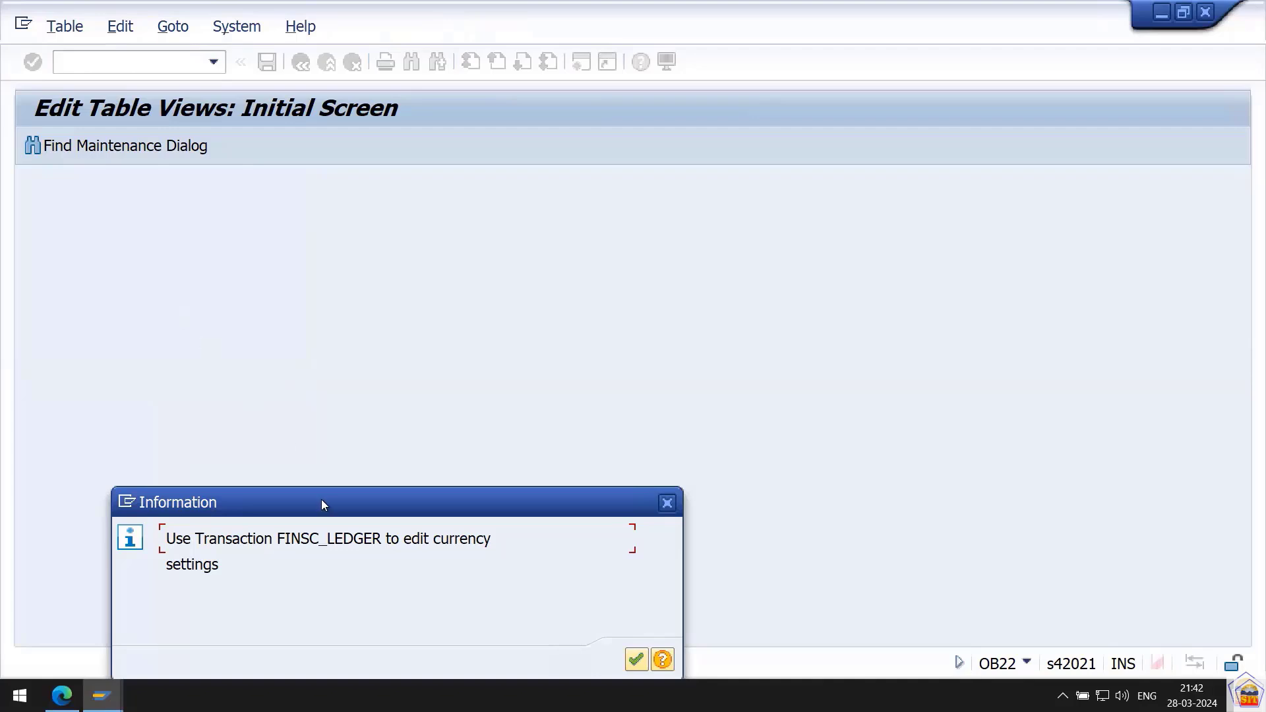
drag(322, 504, 331, 305)
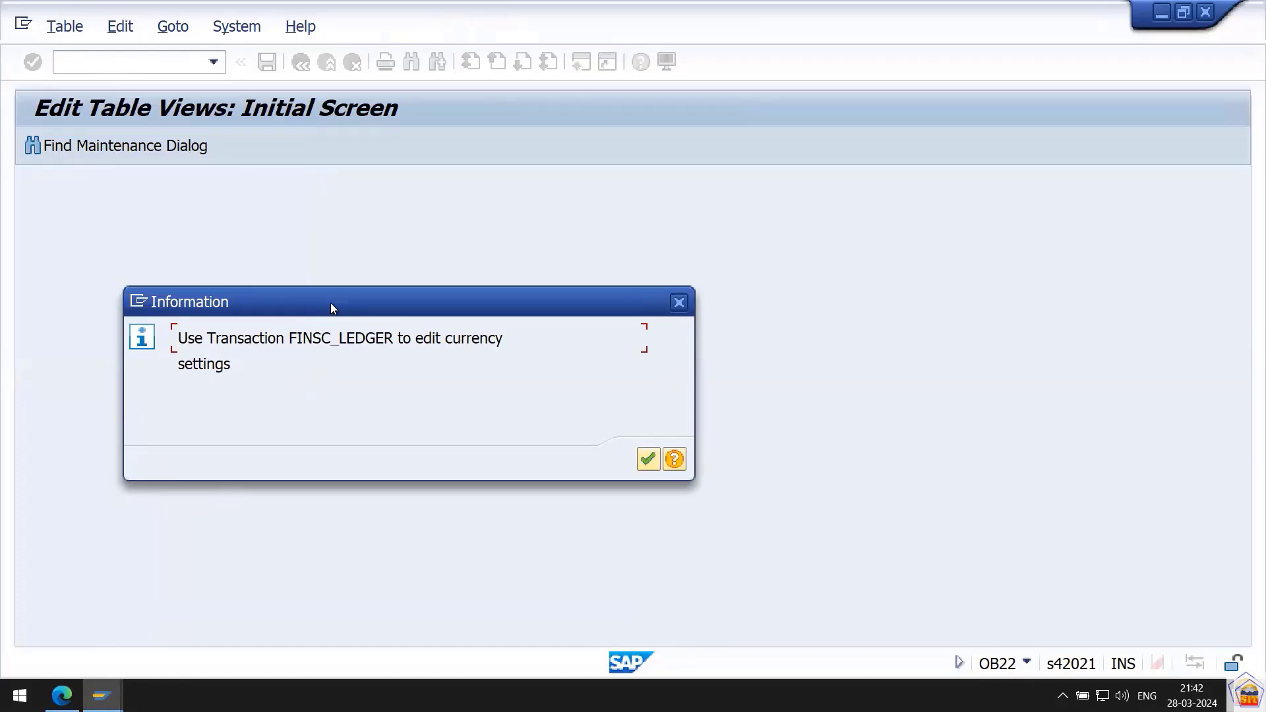
key(Return)
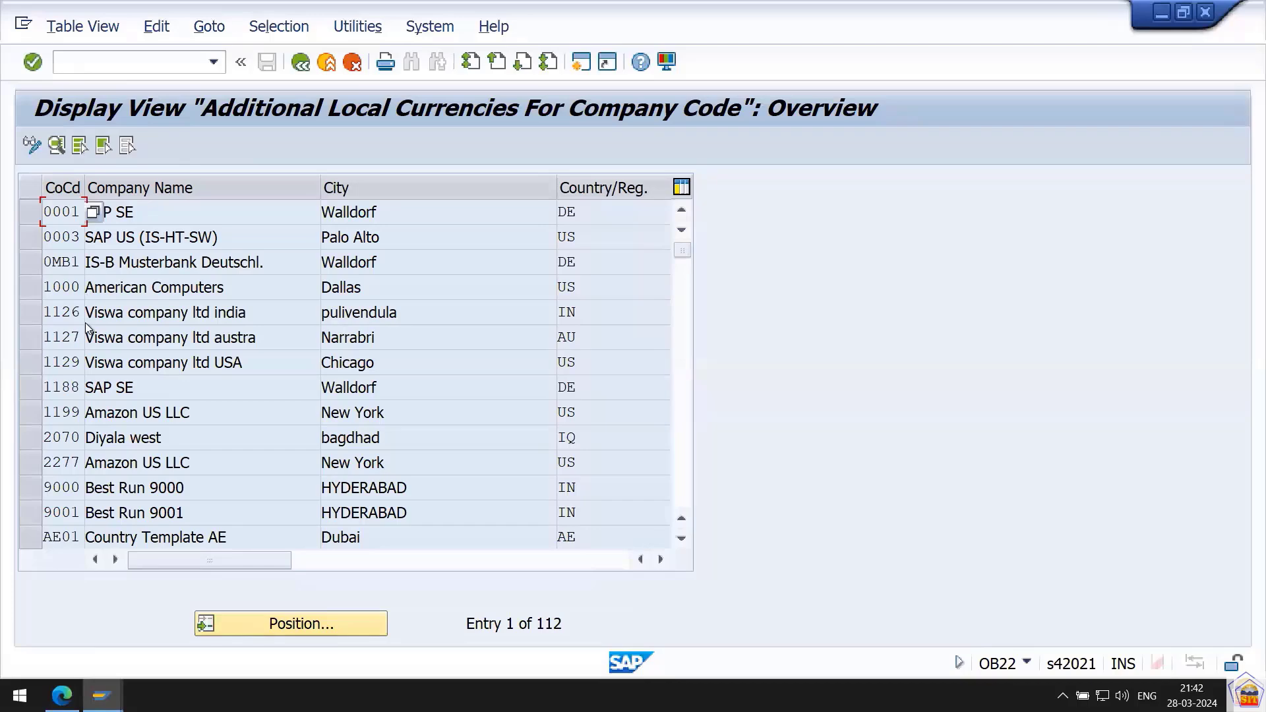
Open the details of company code 1188 and review its first and second local currency settings
double_click(58, 387)
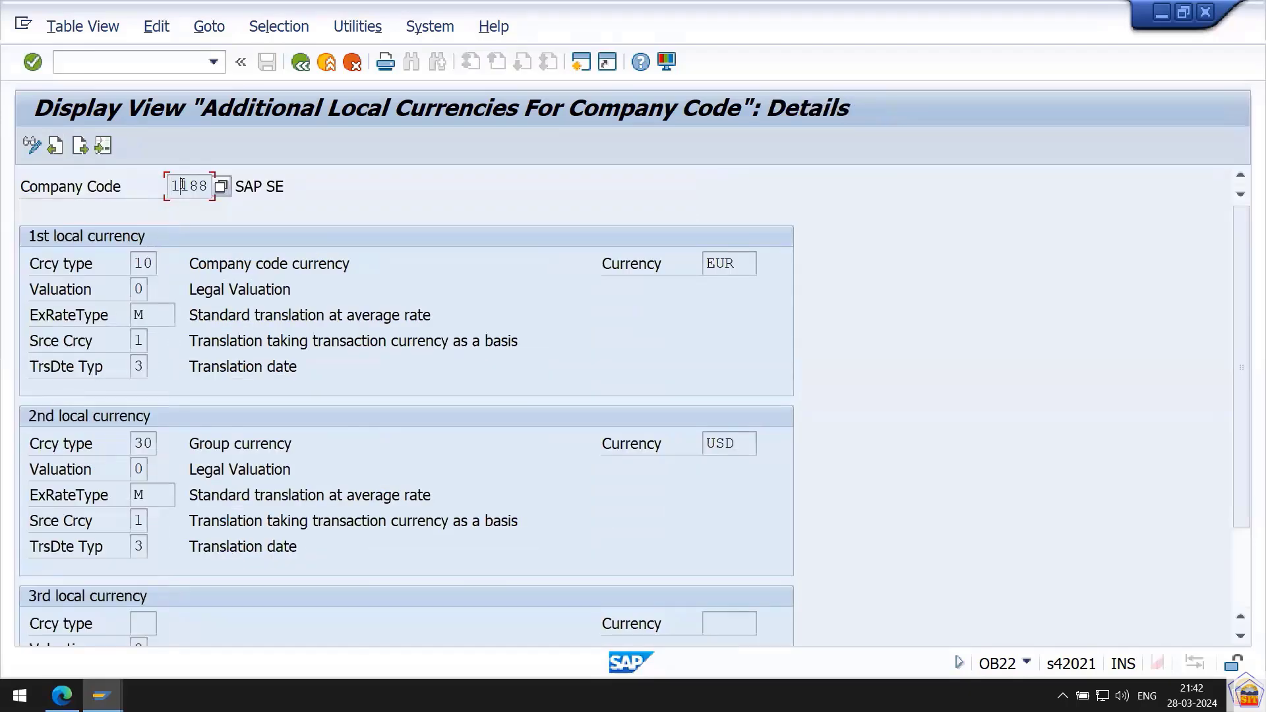
click(139, 264)
click(739, 267)
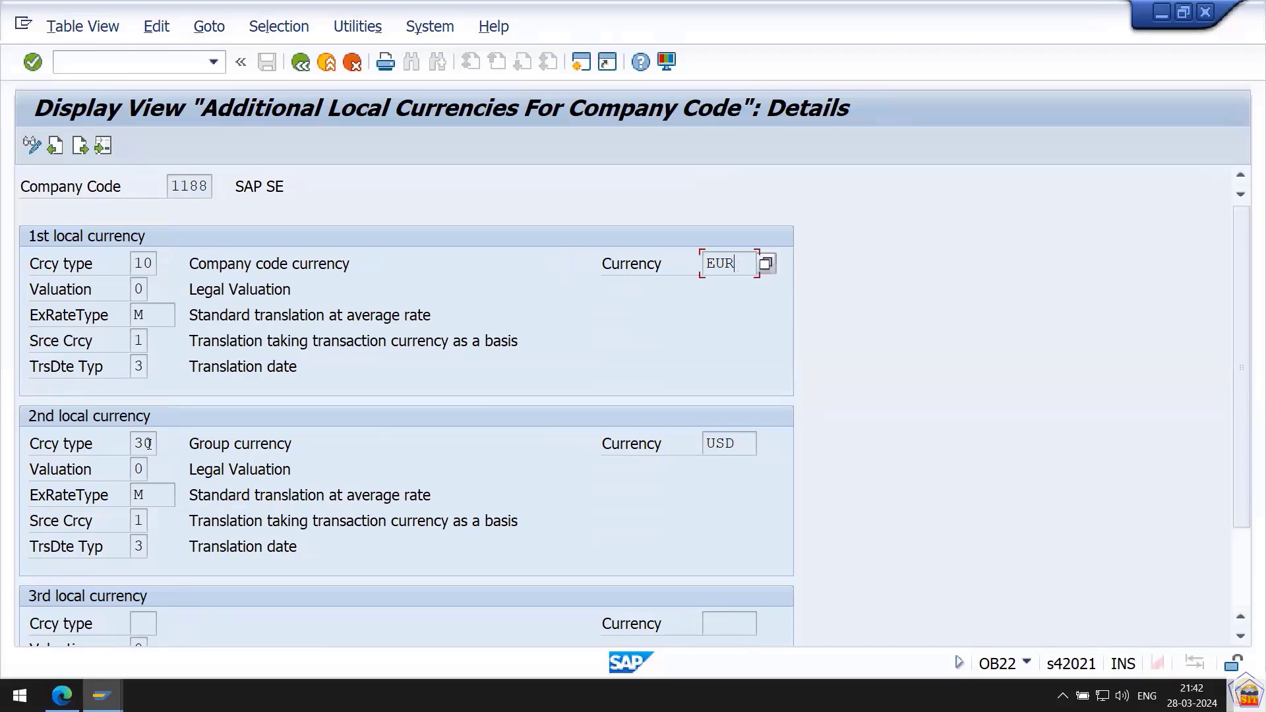
click(149, 444)
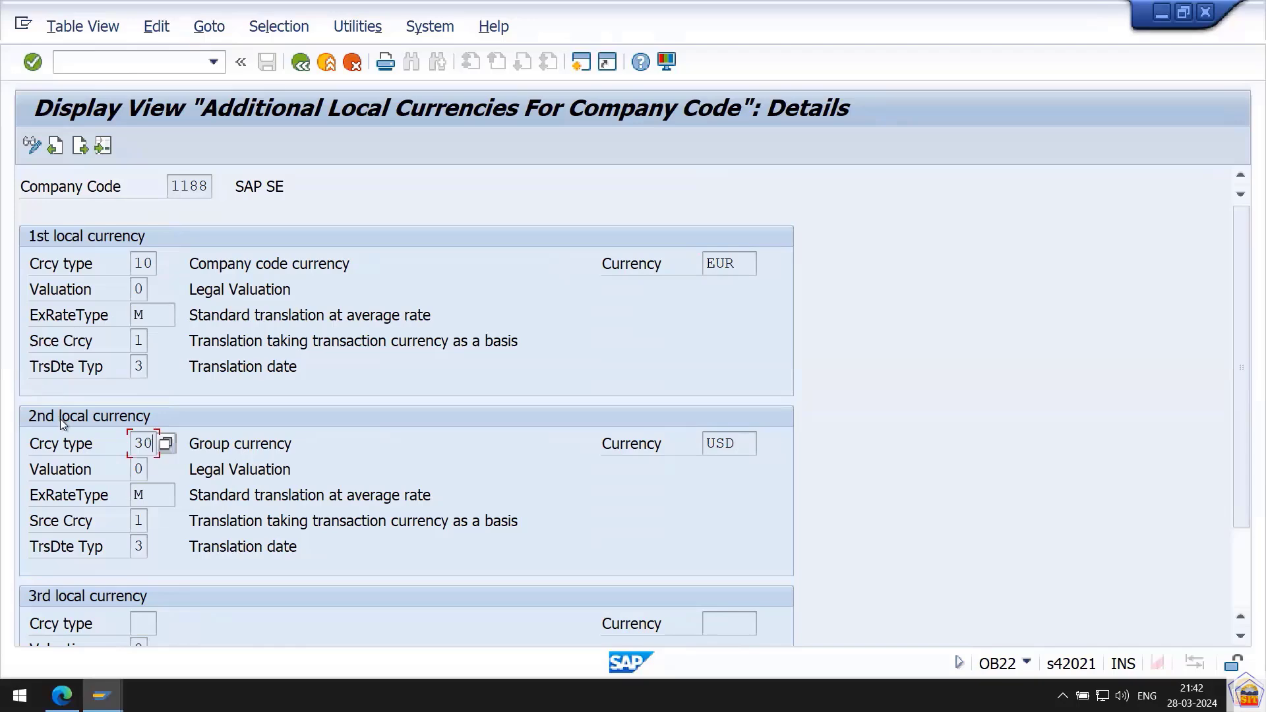
click(228, 446)
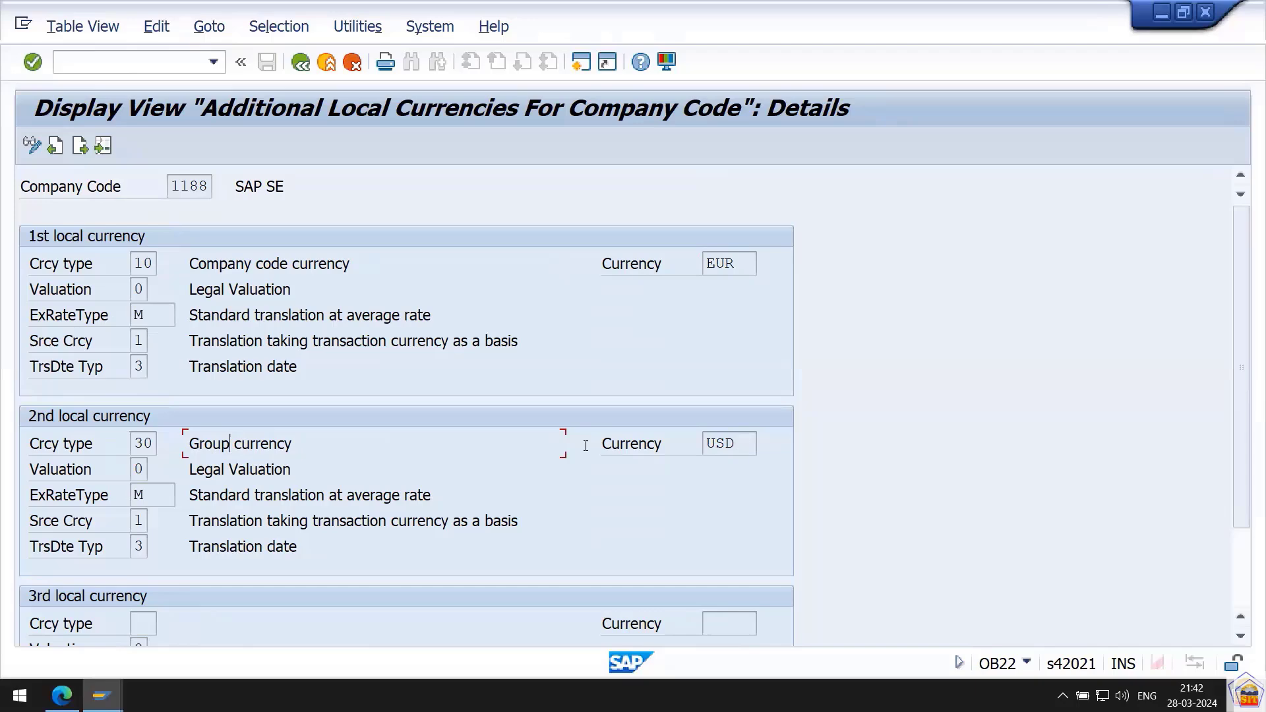
click(744, 441)
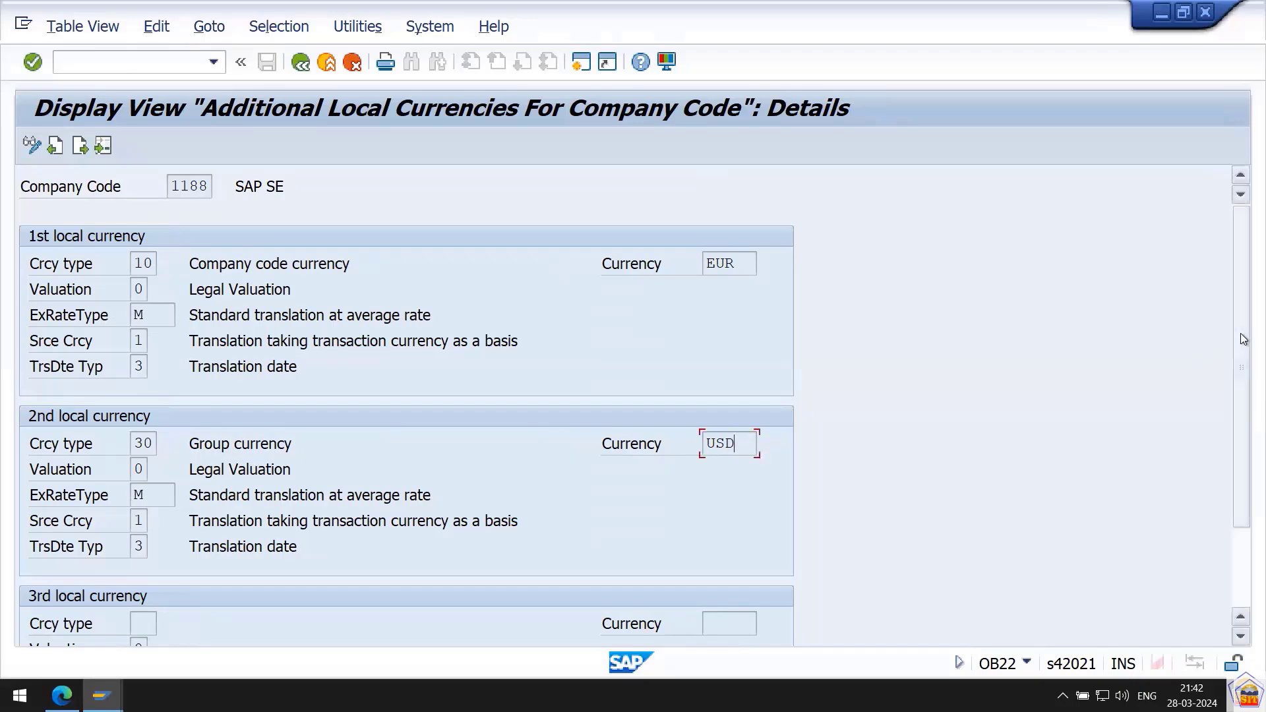
drag(1243, 339, 1242, 416)
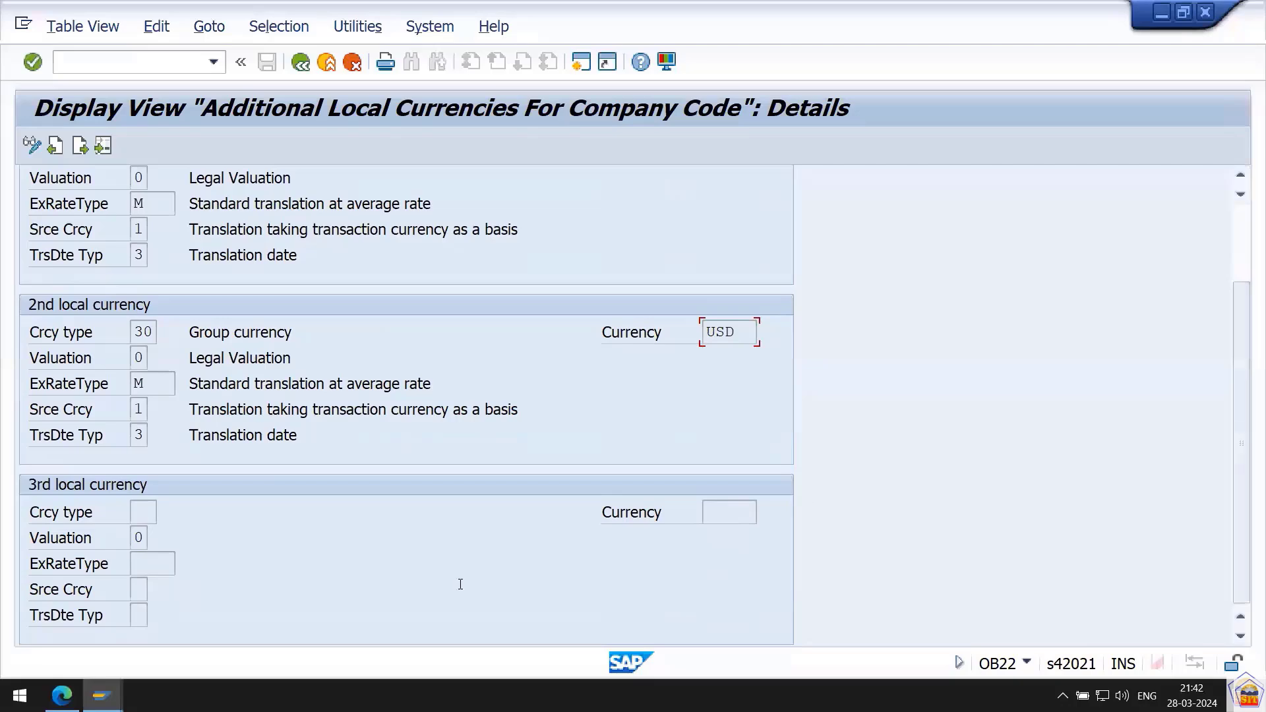
View the available currency types for the third local currency, then close the list without choosing one
click(144, 513)
click(166, 513)
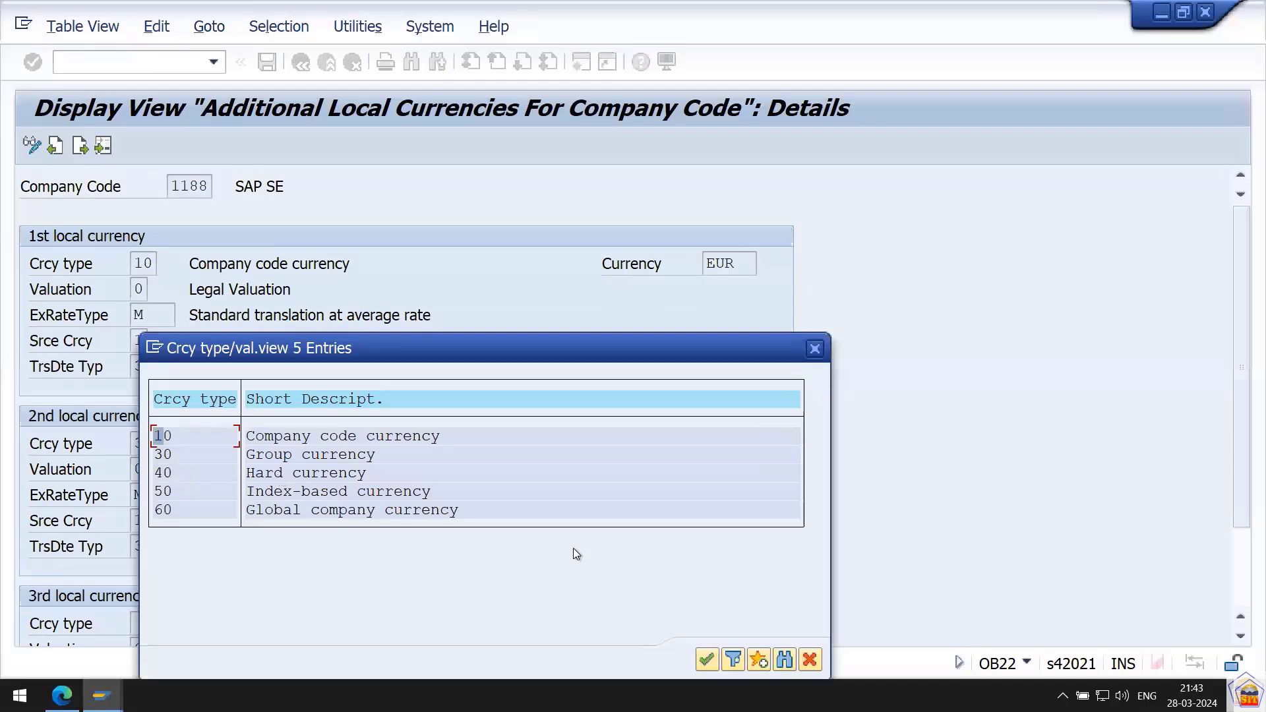
click(809, 661)
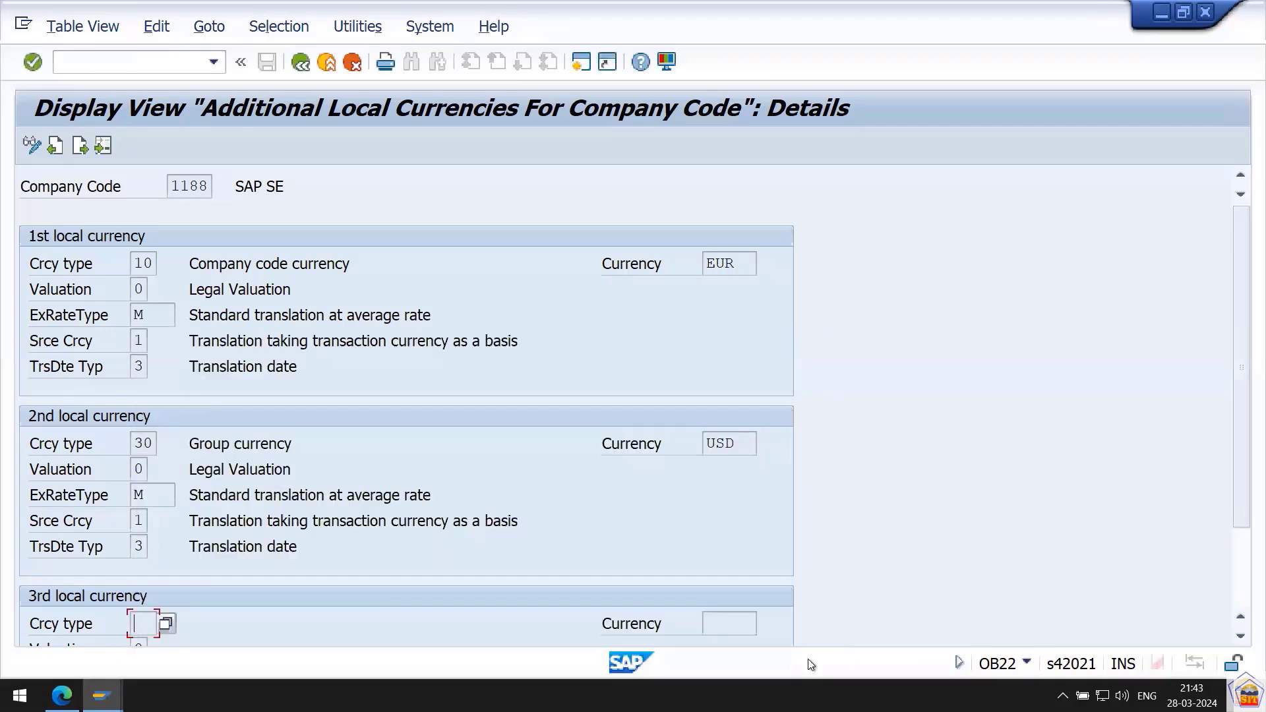
click(722, 622)
Start transaction FINSC_LEDGER and agree to display the locked data
text(/nfinsc_ledger)
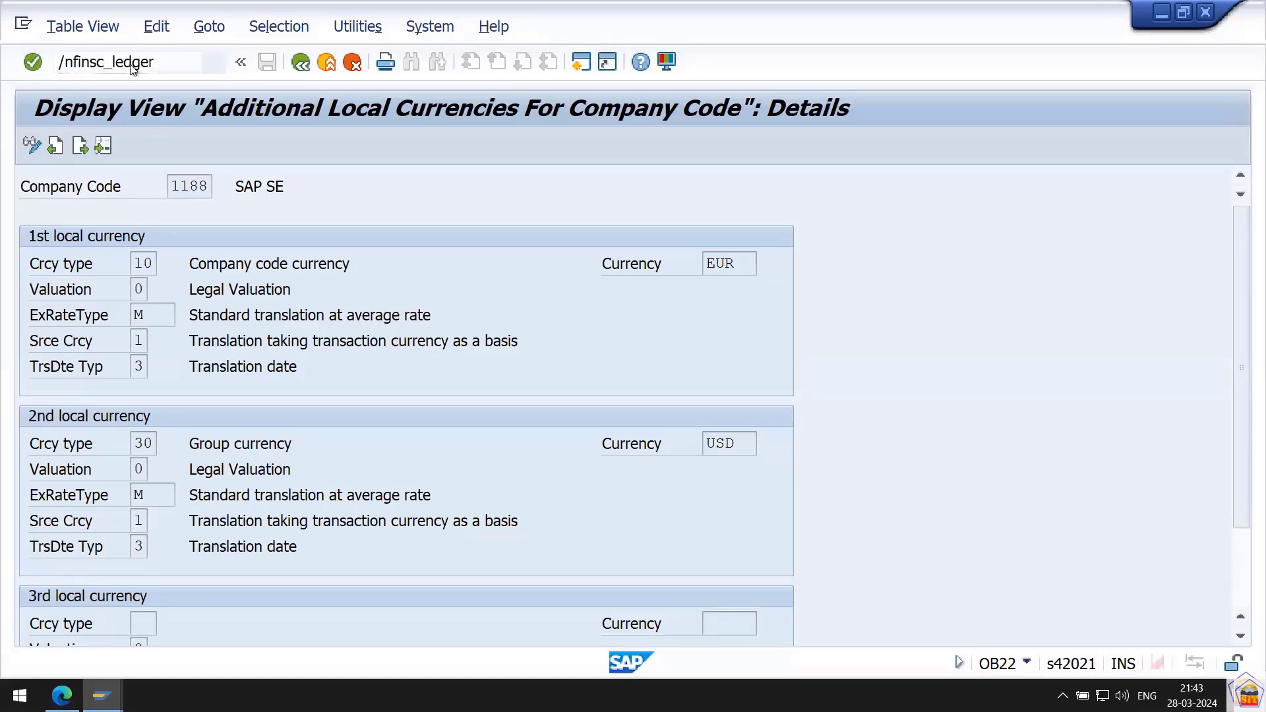
key(Return)
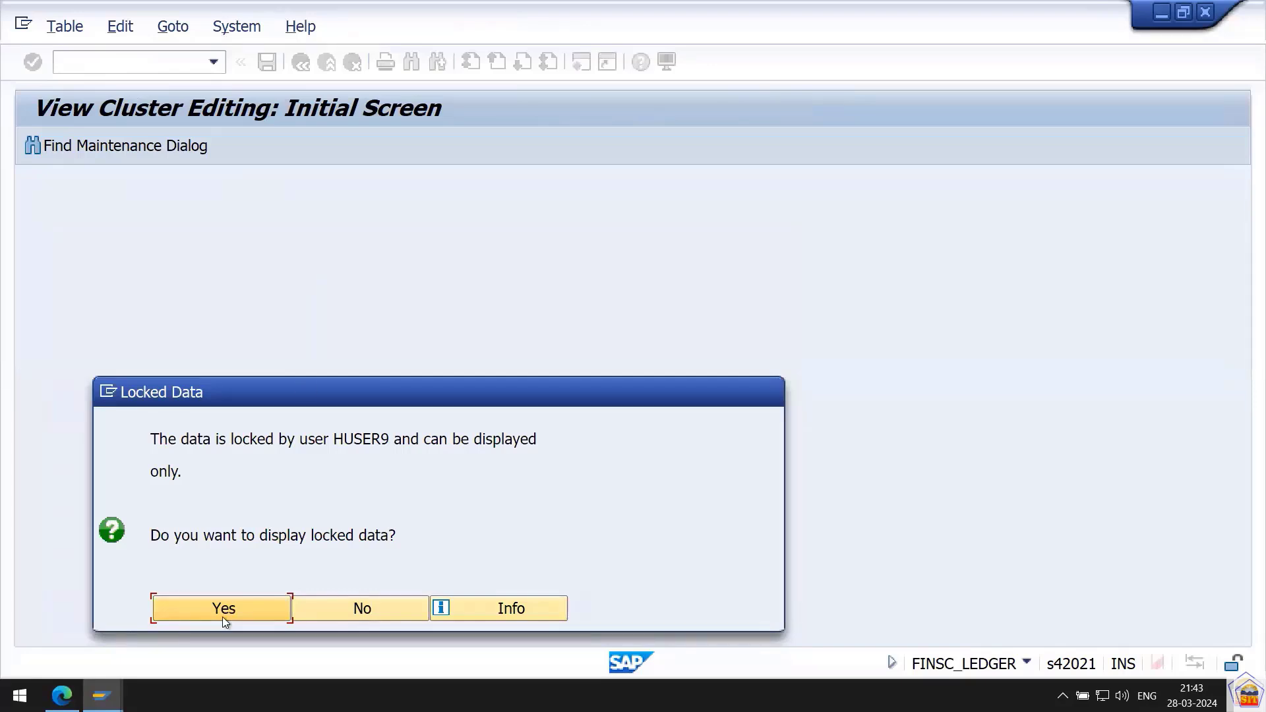
click(243, 612)
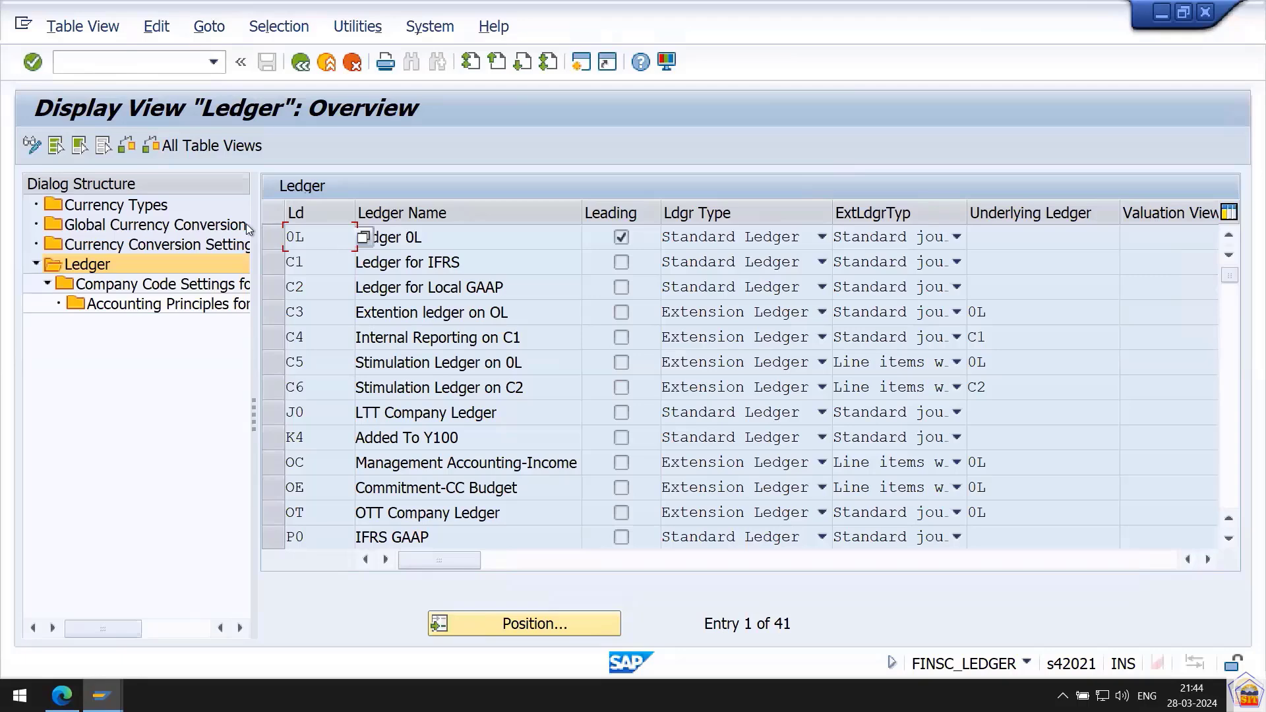
Select ledger 0L and open its company code settings
click(274, 246)
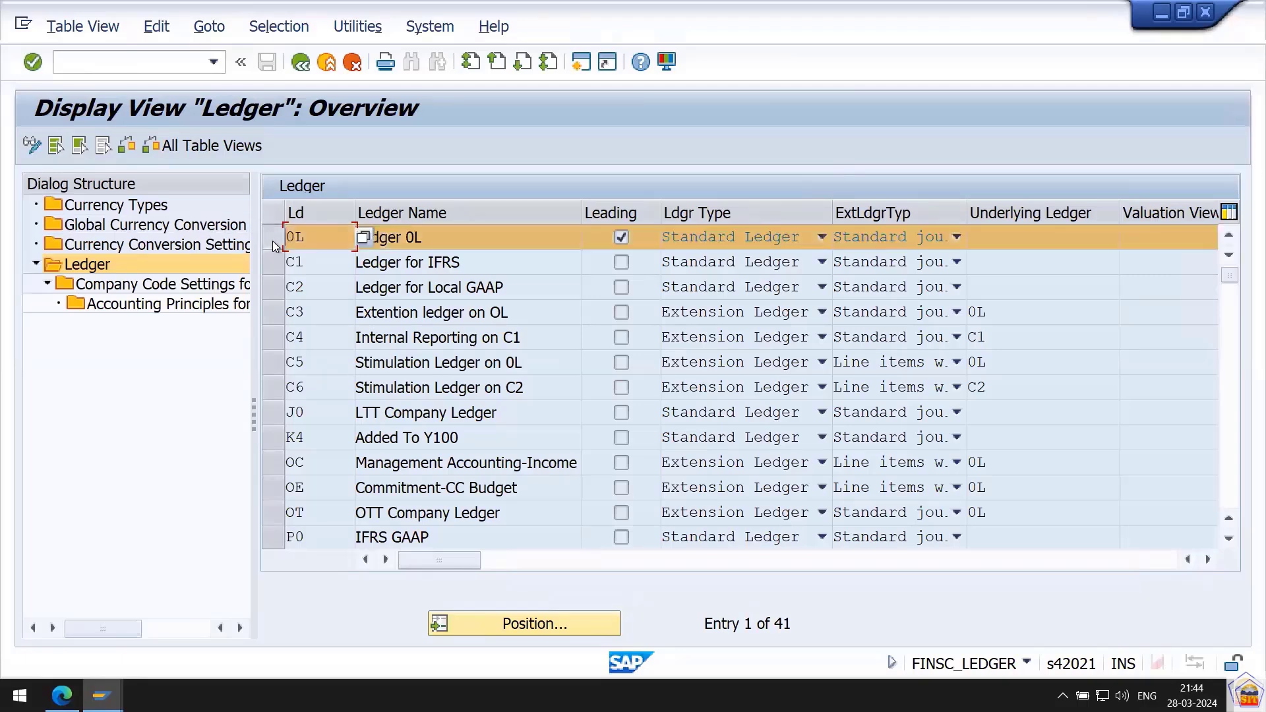
click(156, 286)
double_click(156, 286)
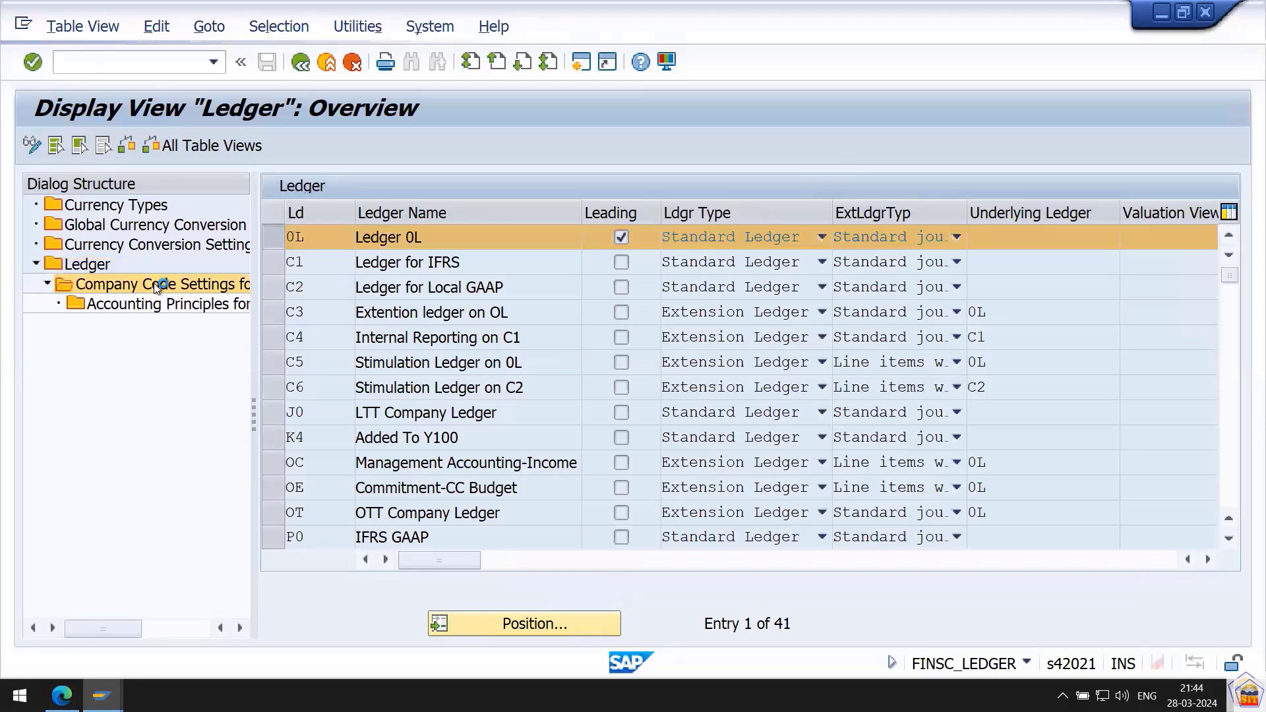
key(Return)
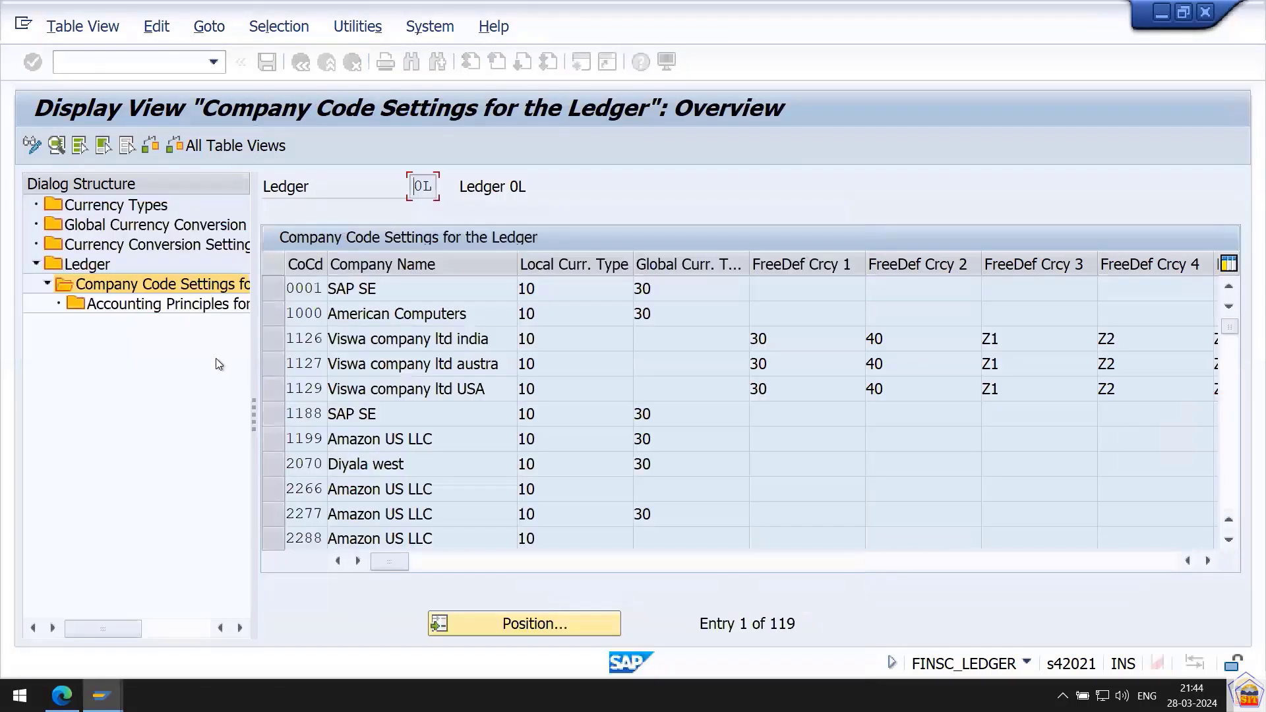
Examine the local, global and first freely defined currency types of company code 1188
click(271, 413)
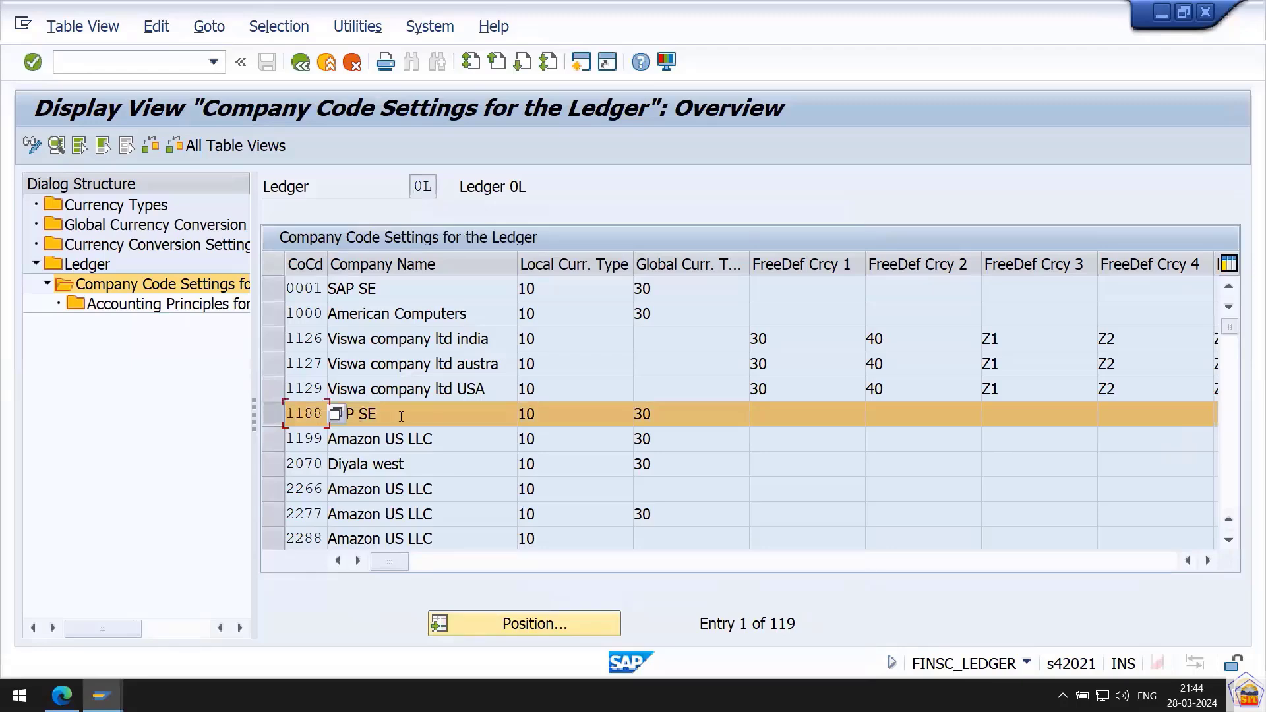
click(401, 416)
click(563, 415)
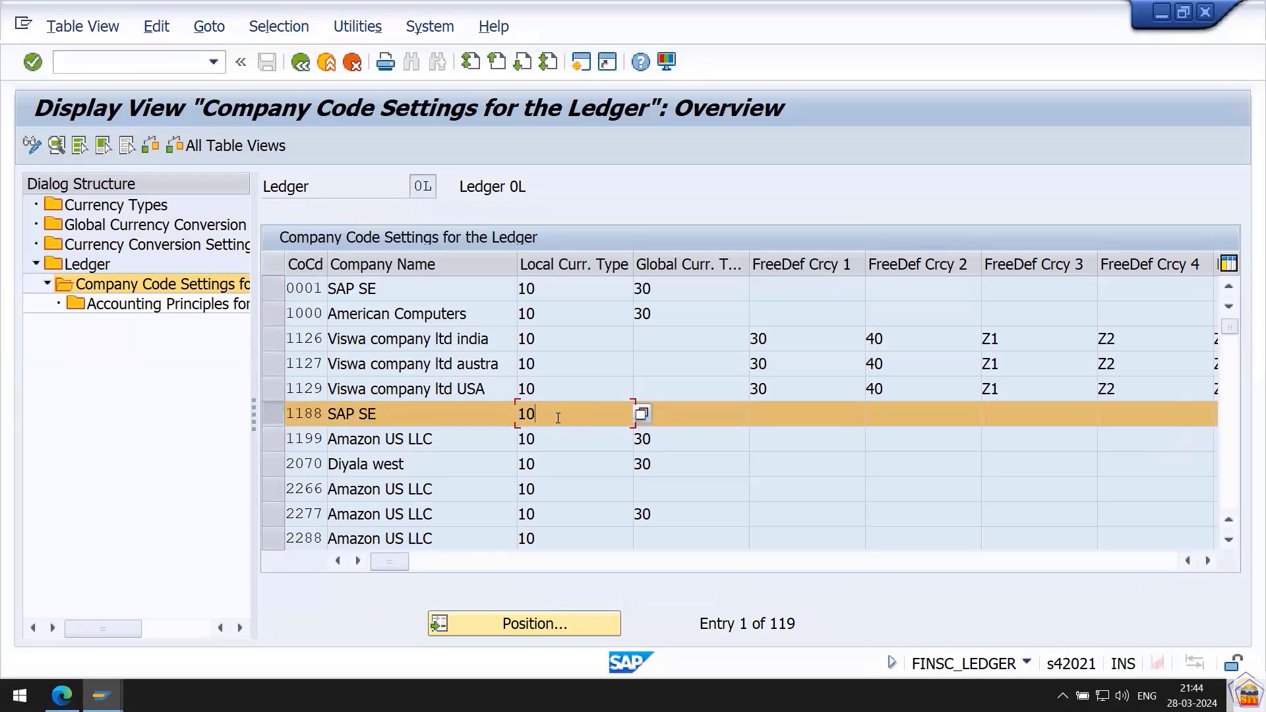
click(688, 414)
text(30)
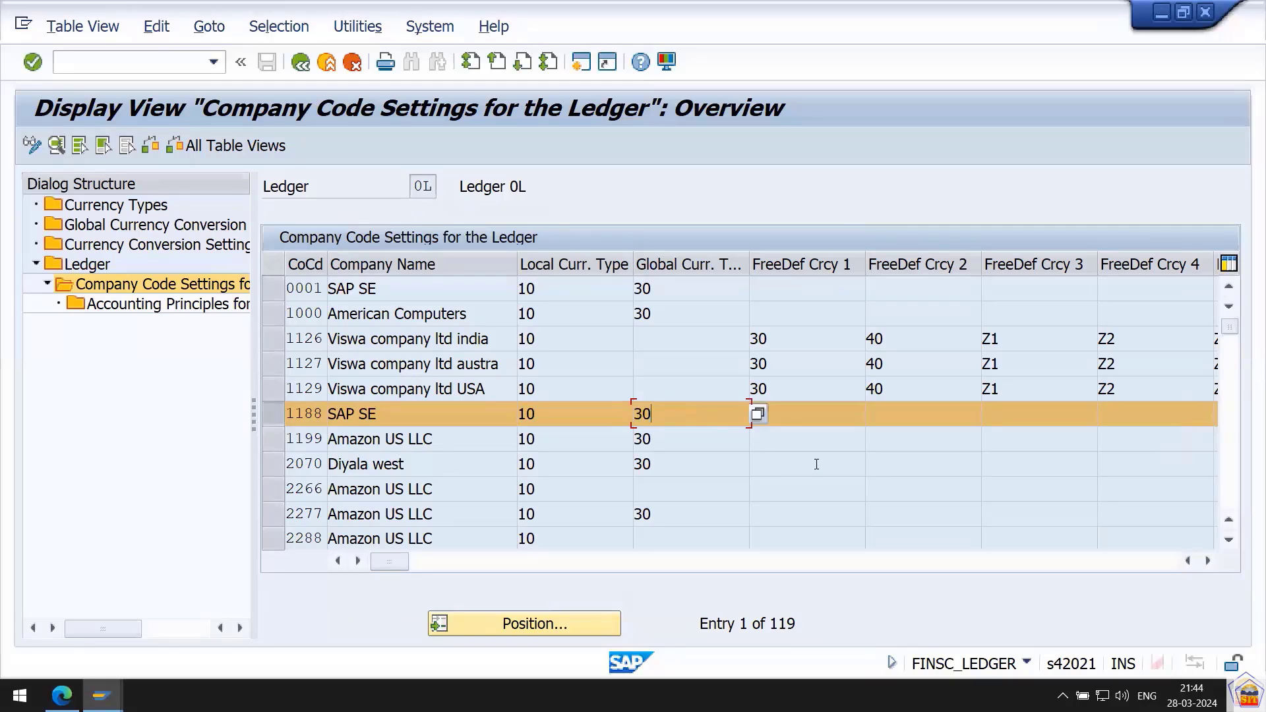
click(811, 413)
Look through the remaining freely defined currency columns and the 1st, 2nd and 3rd FI currency columns
click(1209, 560)
click(1209, 560)
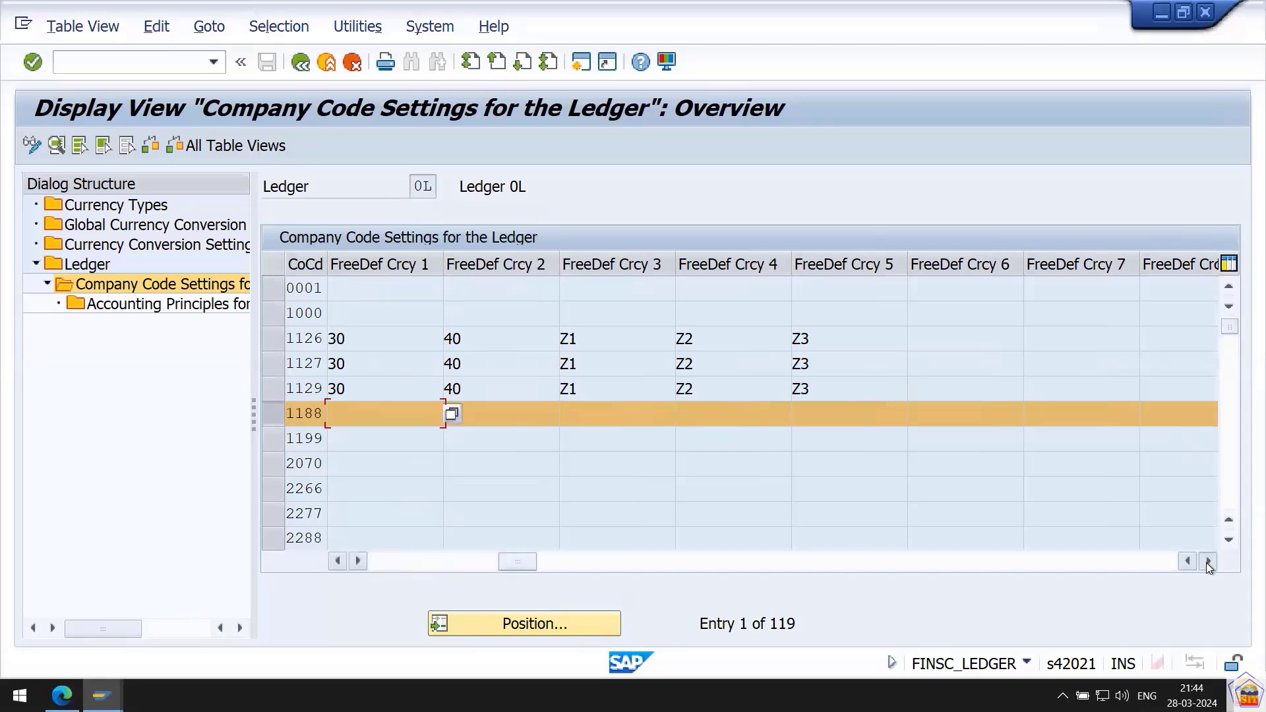
click(1208, 561)
click(1208, 561)
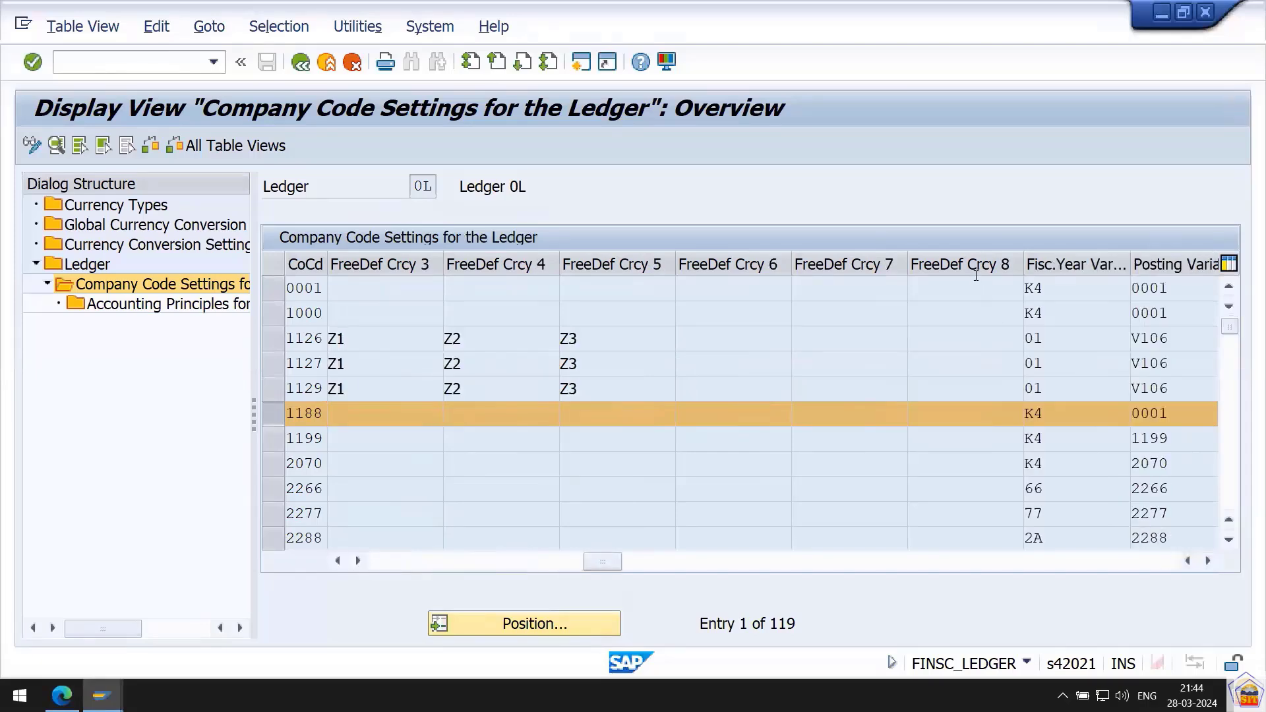
click(386, 565)
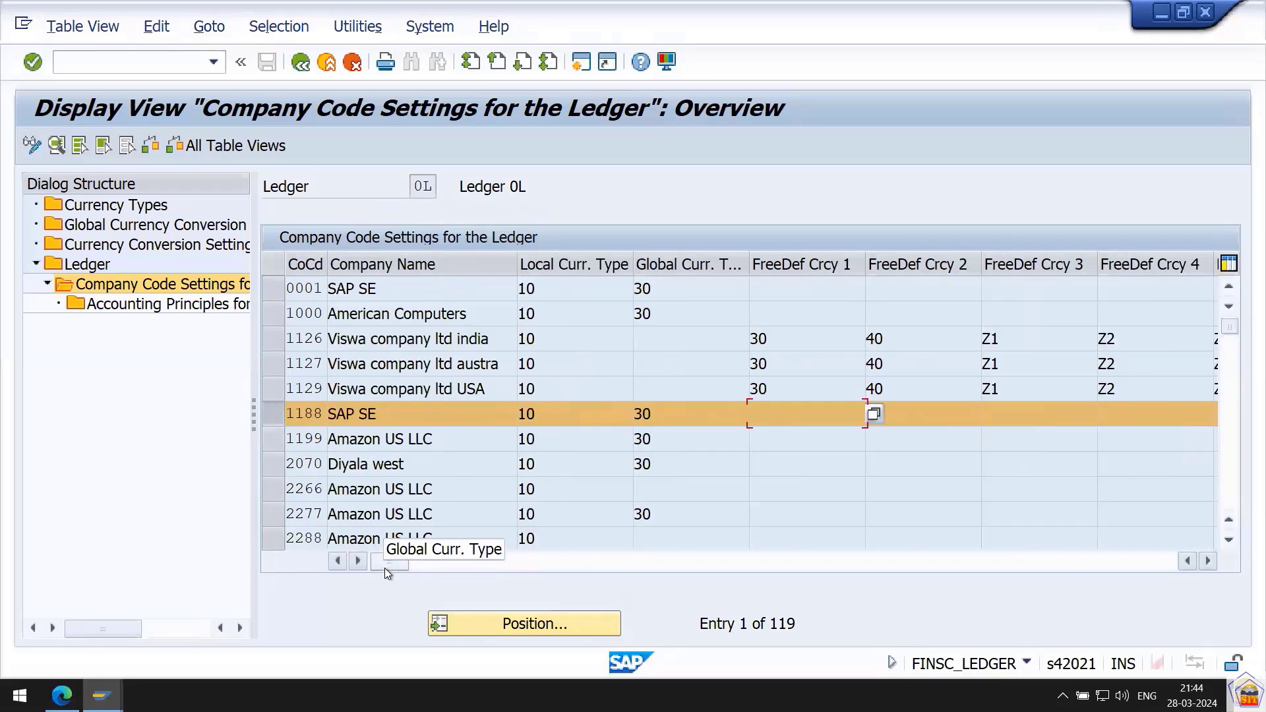
click(1141, 563)
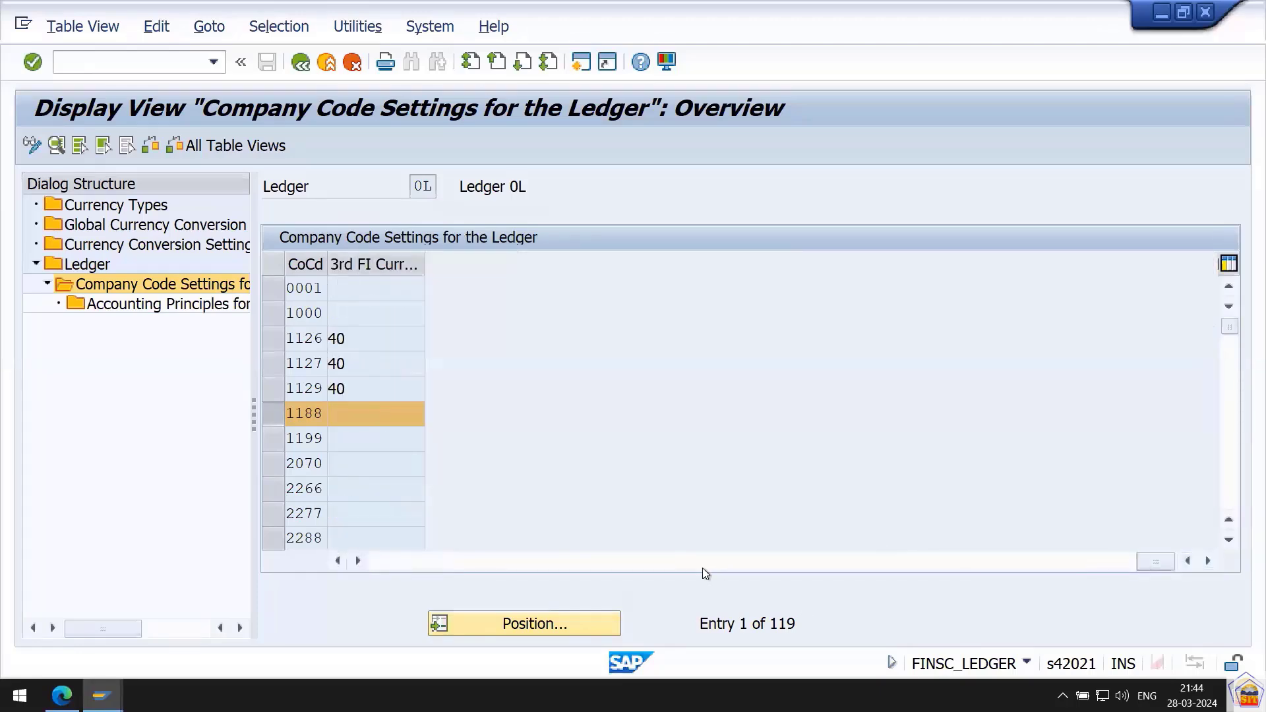
drag(335, 563, 335, 564)
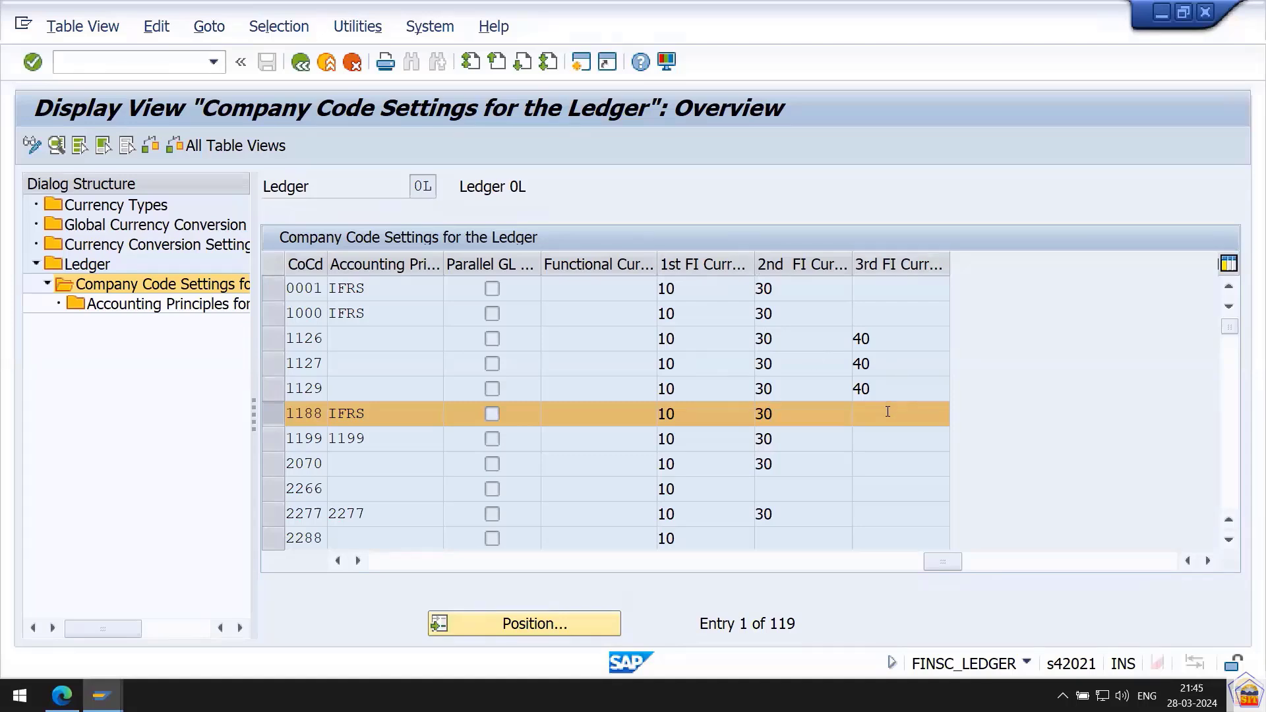
Deselect company code 1188 and open the ledger settings details of company code 1129
click(275, 416)
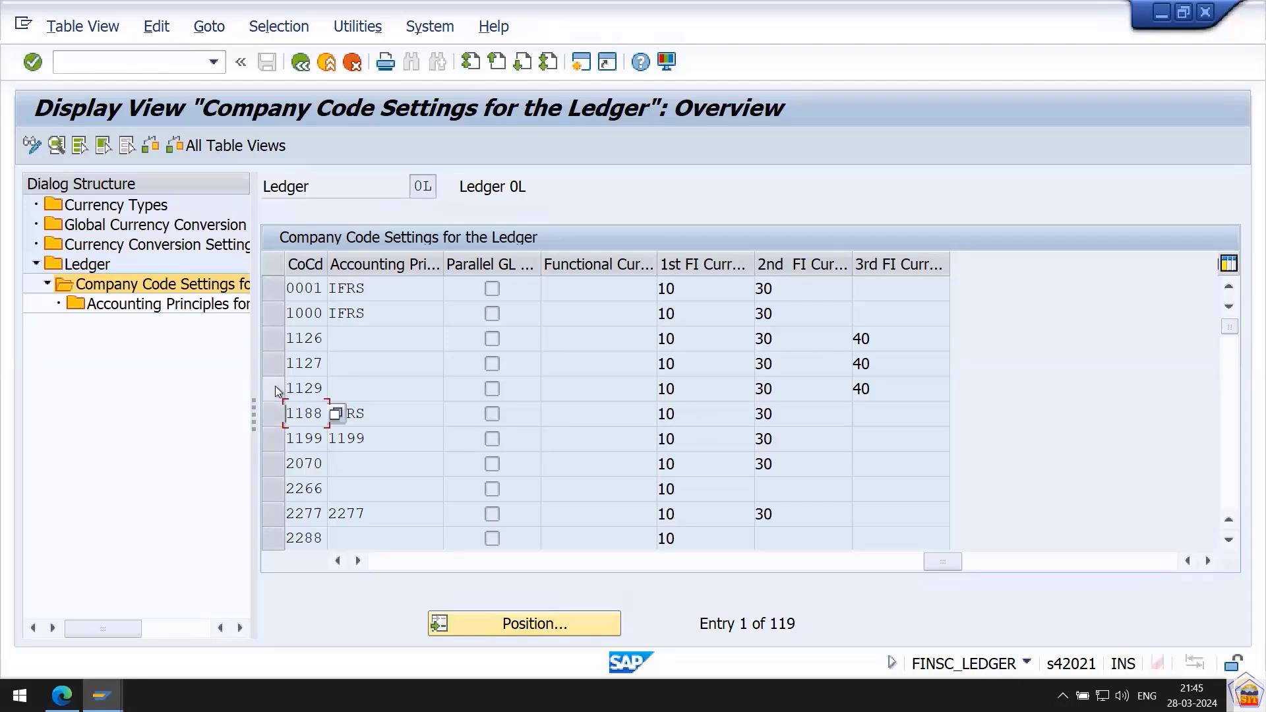
click(275, 391)
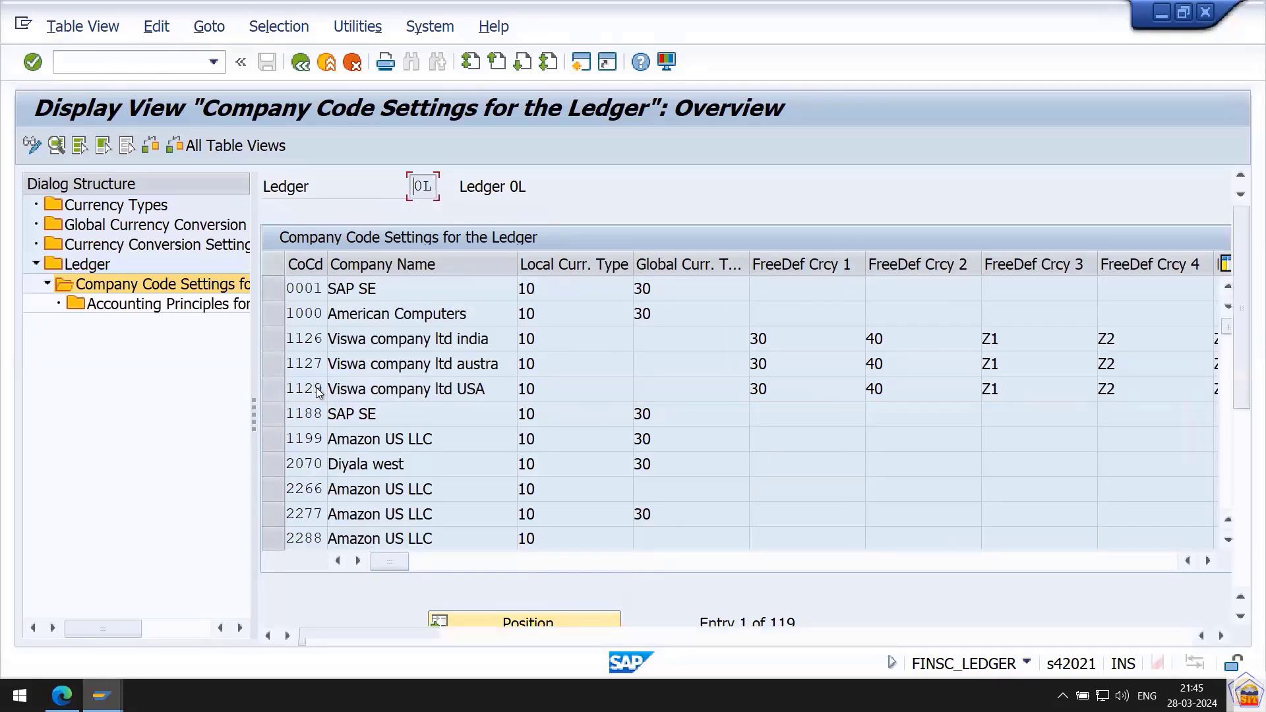
double_click(317, 391)
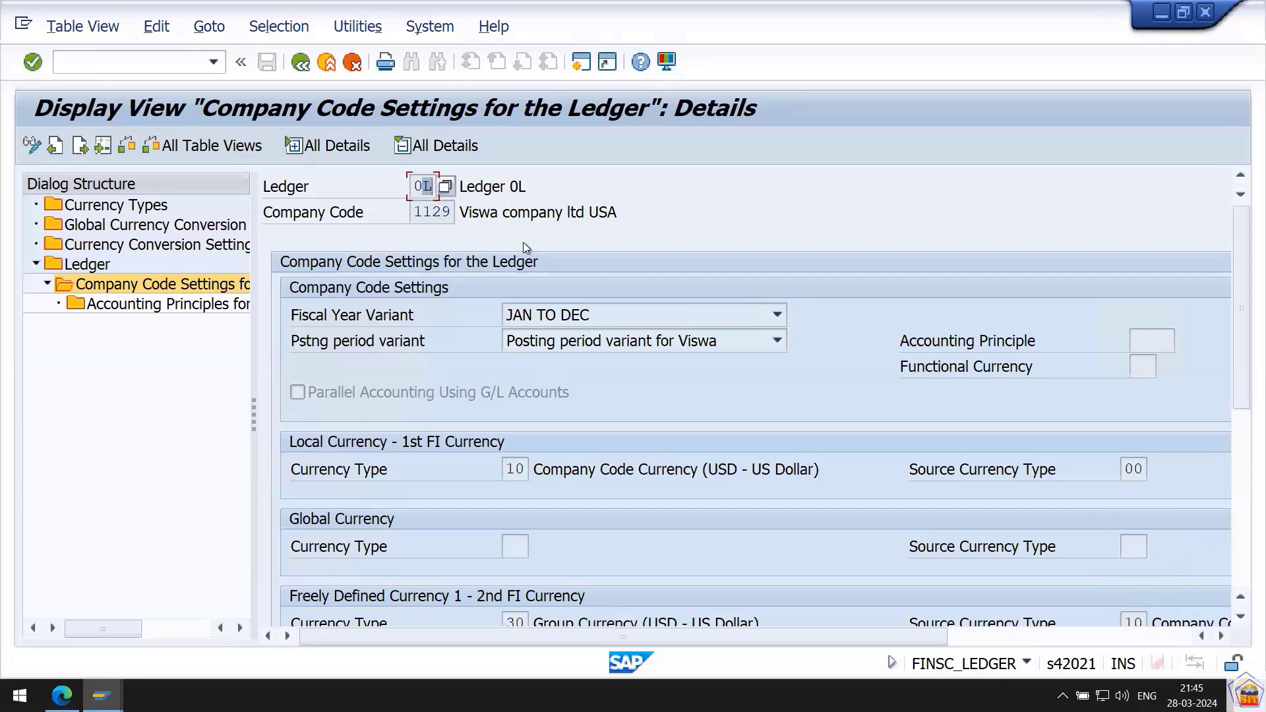
Review company code 1129's fiscal year variant, posting period variant and local, global and freely defined currencies
click(621, 316)
click(620, 314)
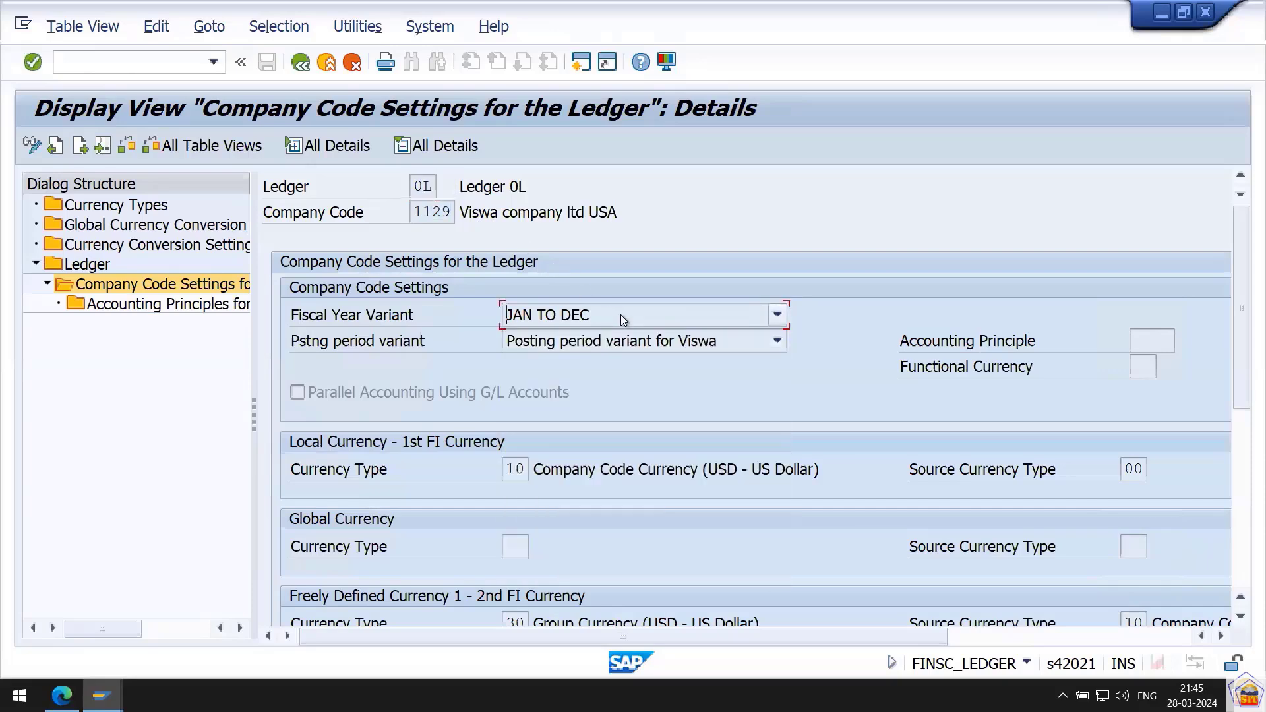
click(636, 346)
click(635, 346)
drag(1242, 305, 1243, 419)
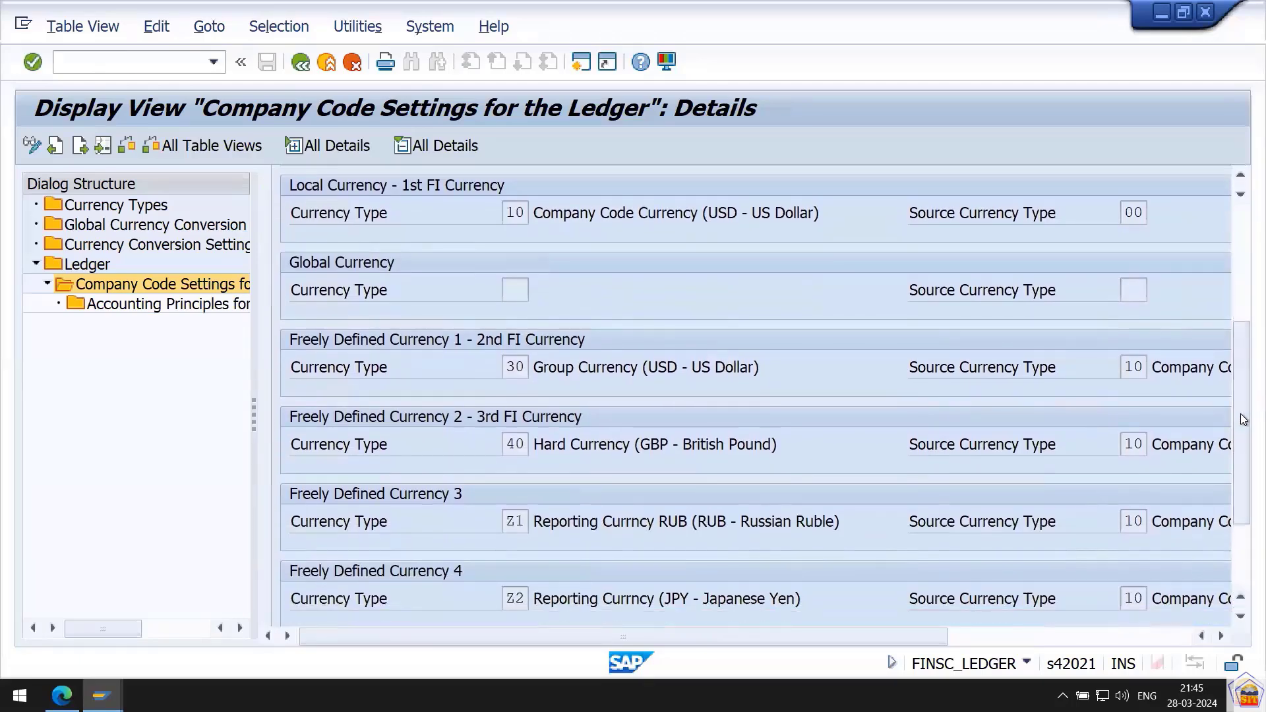
scroll(895, 415, down, 1)
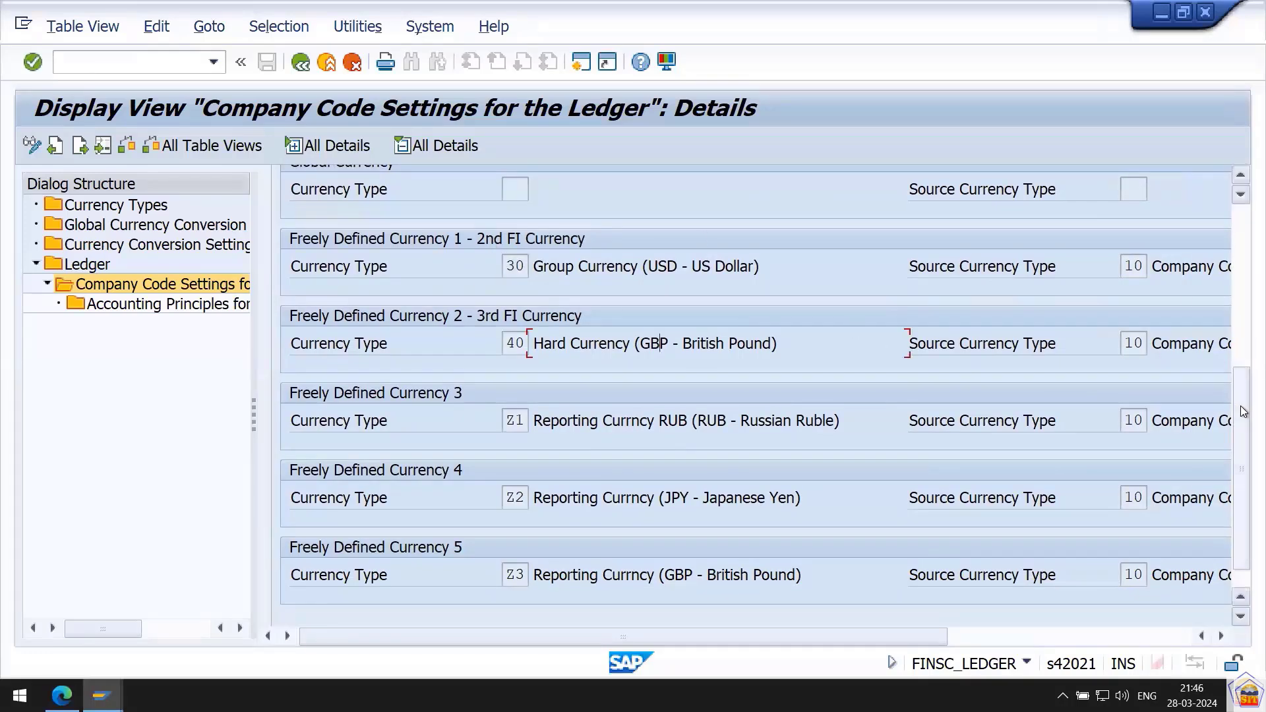
Examine company code 1129's local currency and freely defined currencies 1 and 2, the 1st to 3rd FI currencies
drag(1243, 409, 1239, 310)
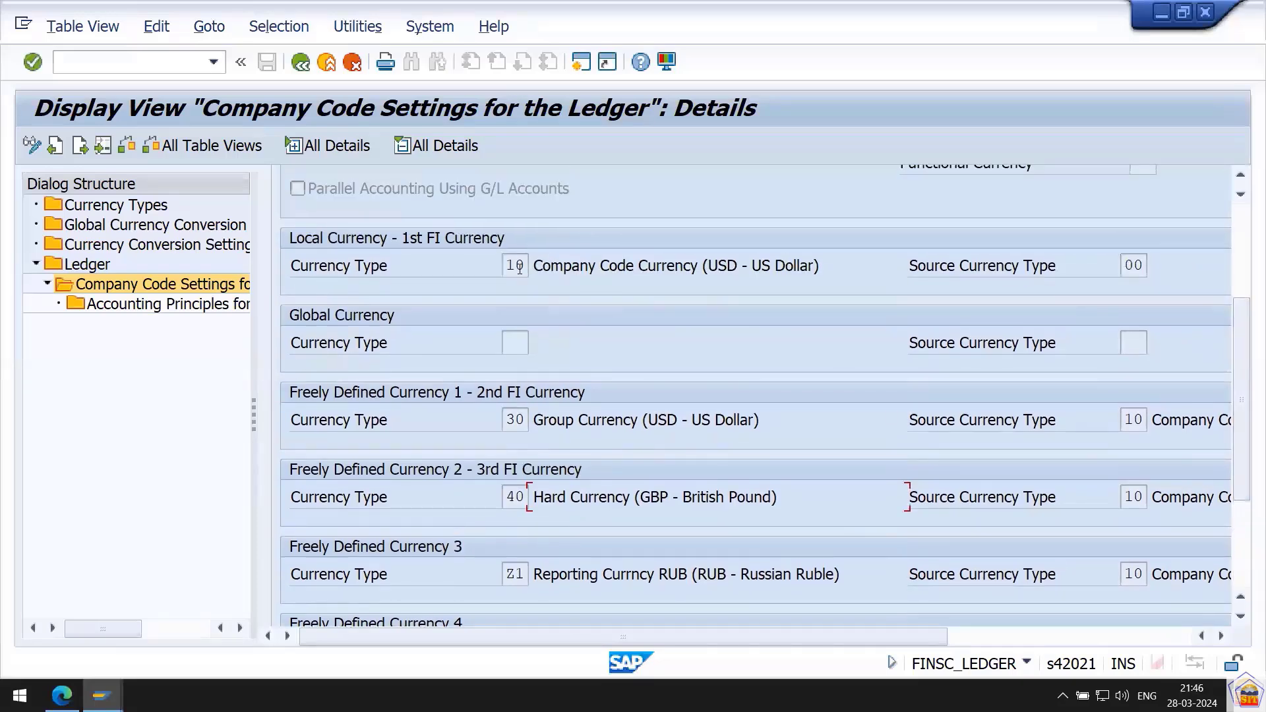
double_click(520, 267)
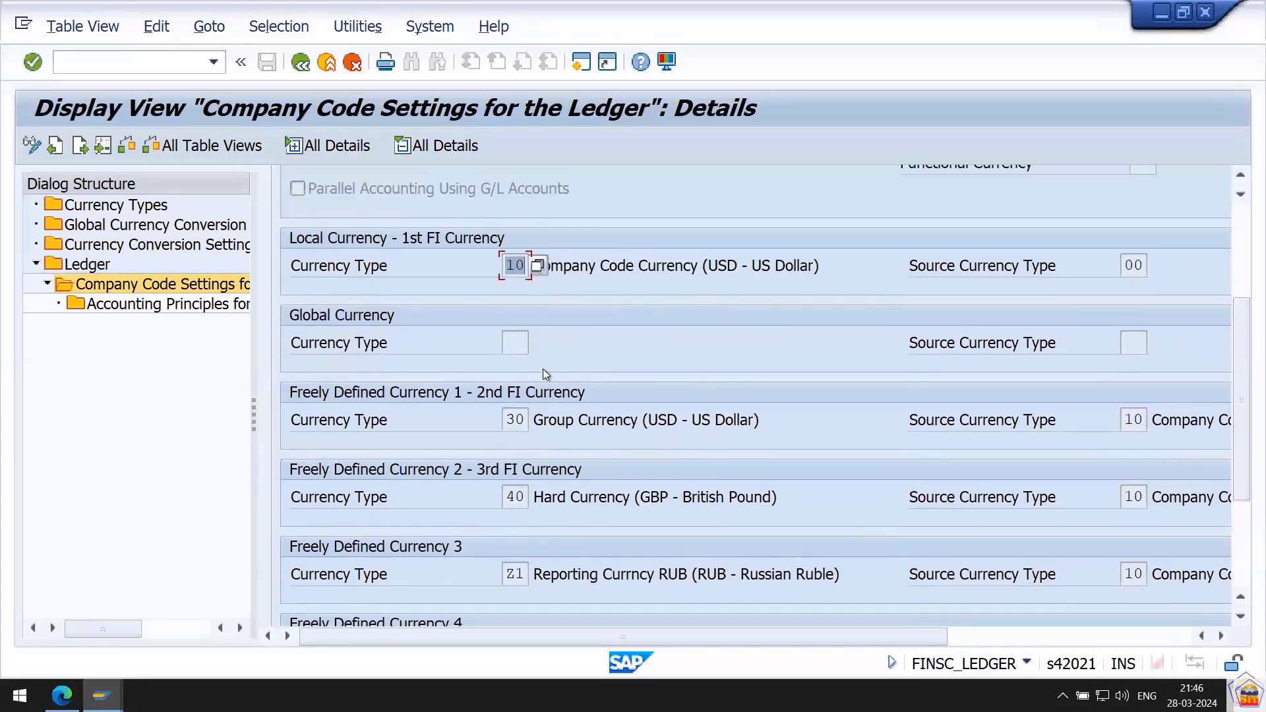
double_click(514, 420)
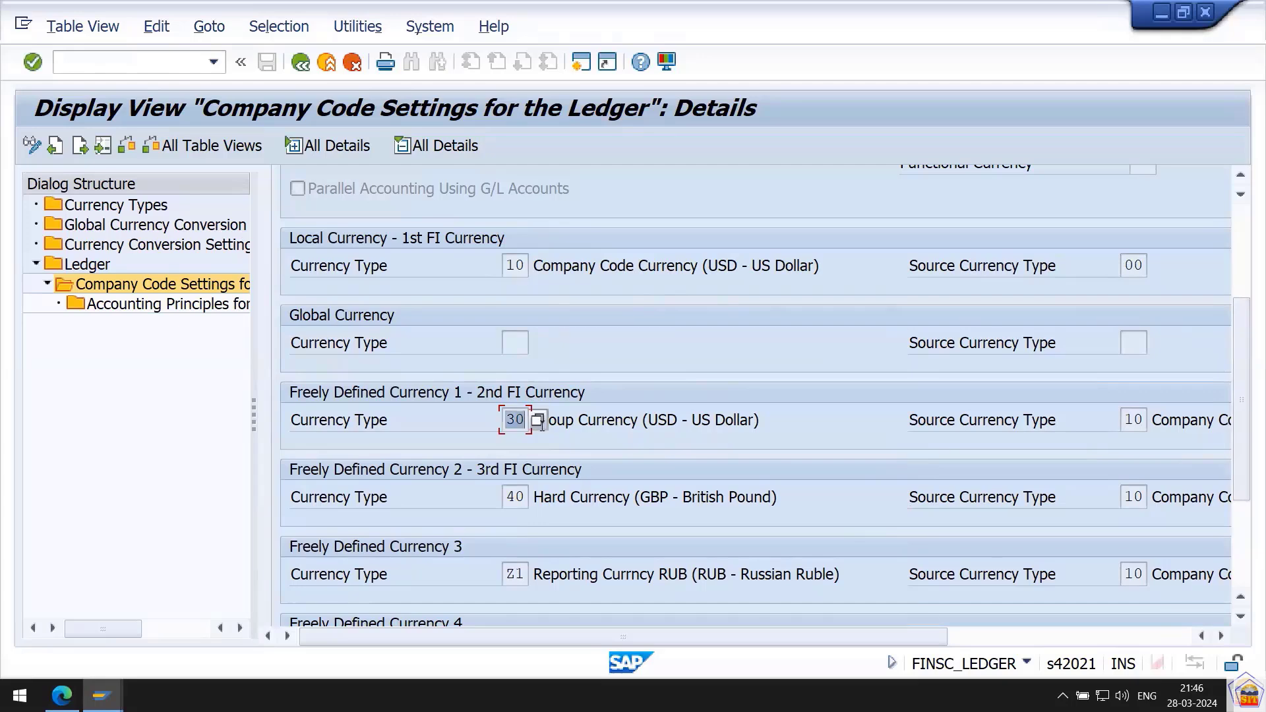
drag(1241, 378, 1241, 427)
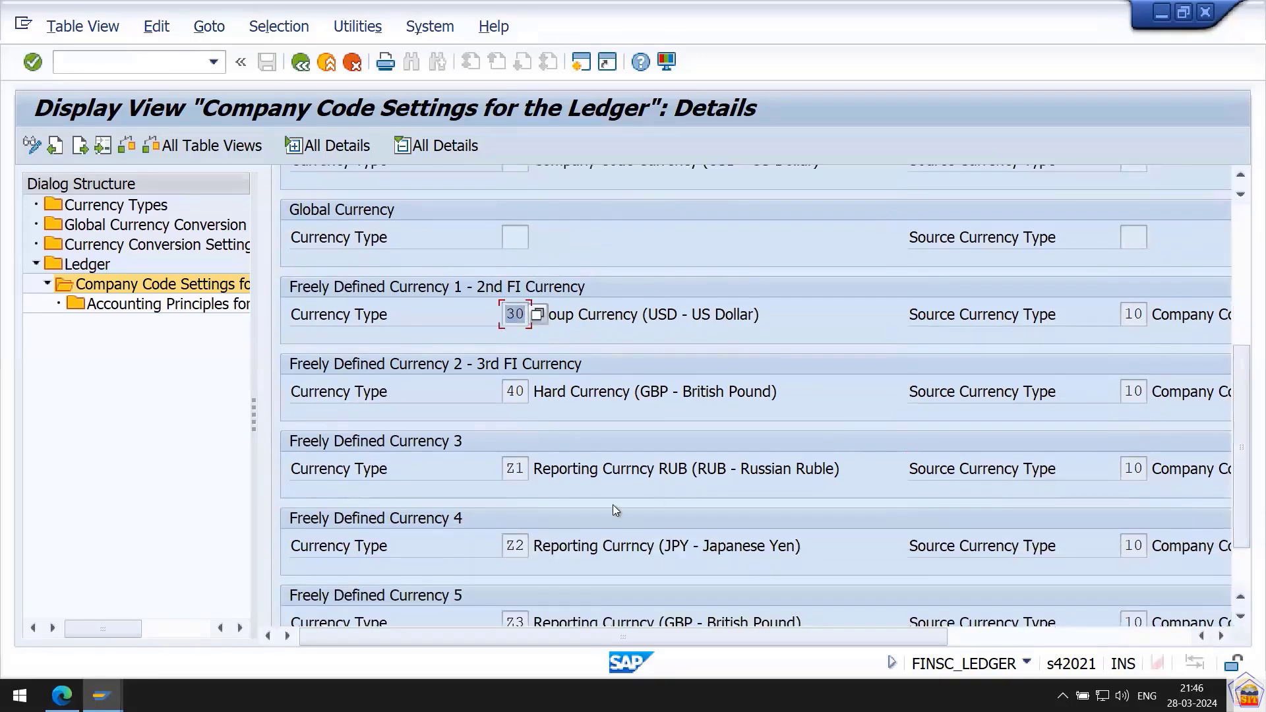
click(517, 394)
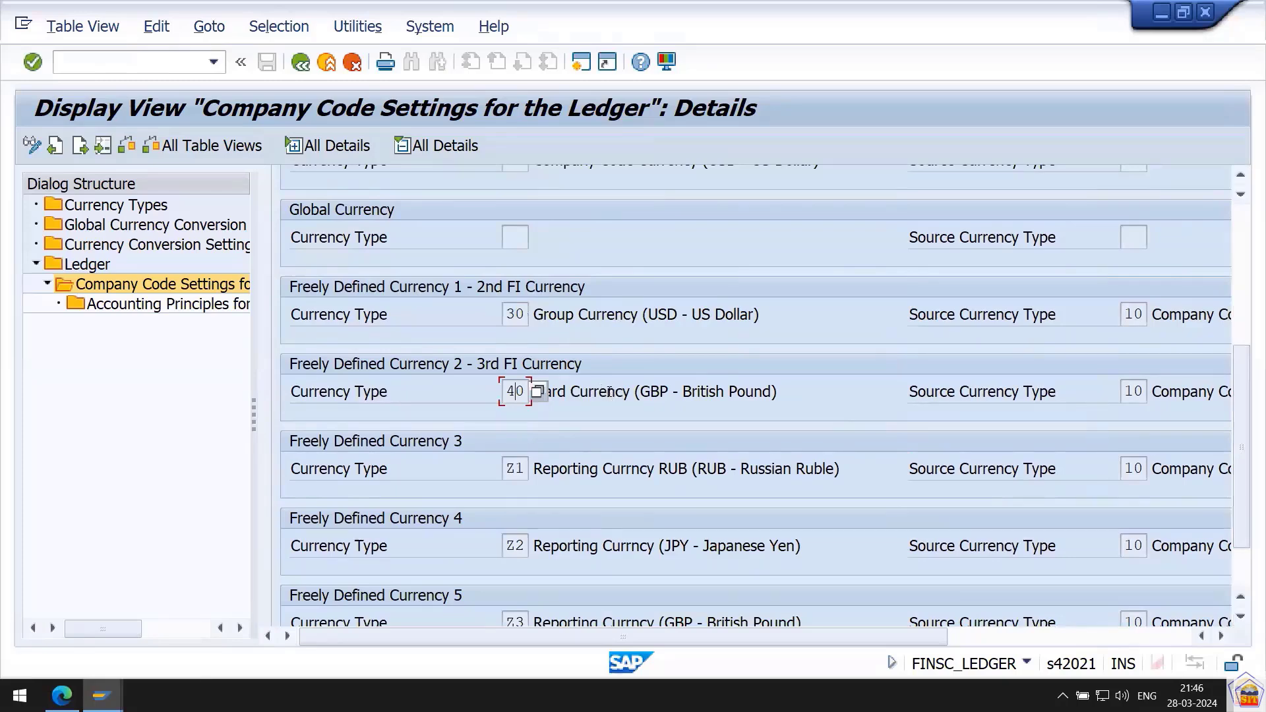
drag(657, 391, 729, 391)
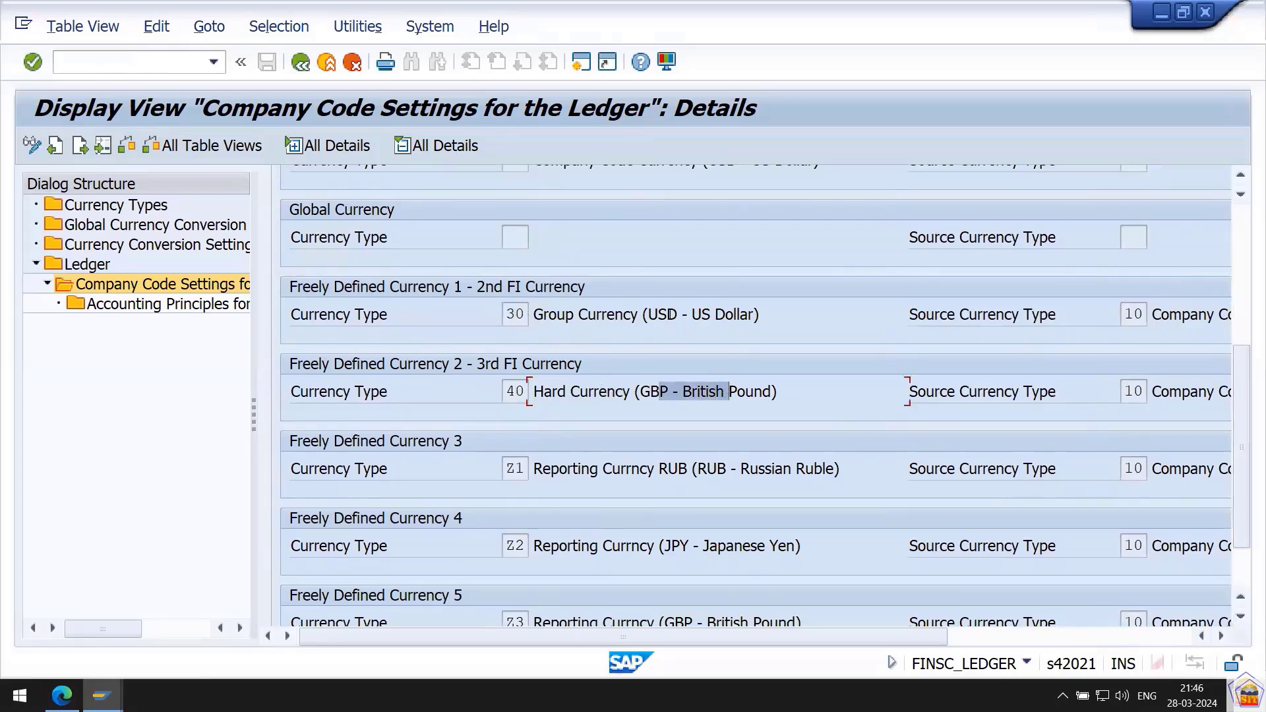
drag(657, 314, 737, 314)
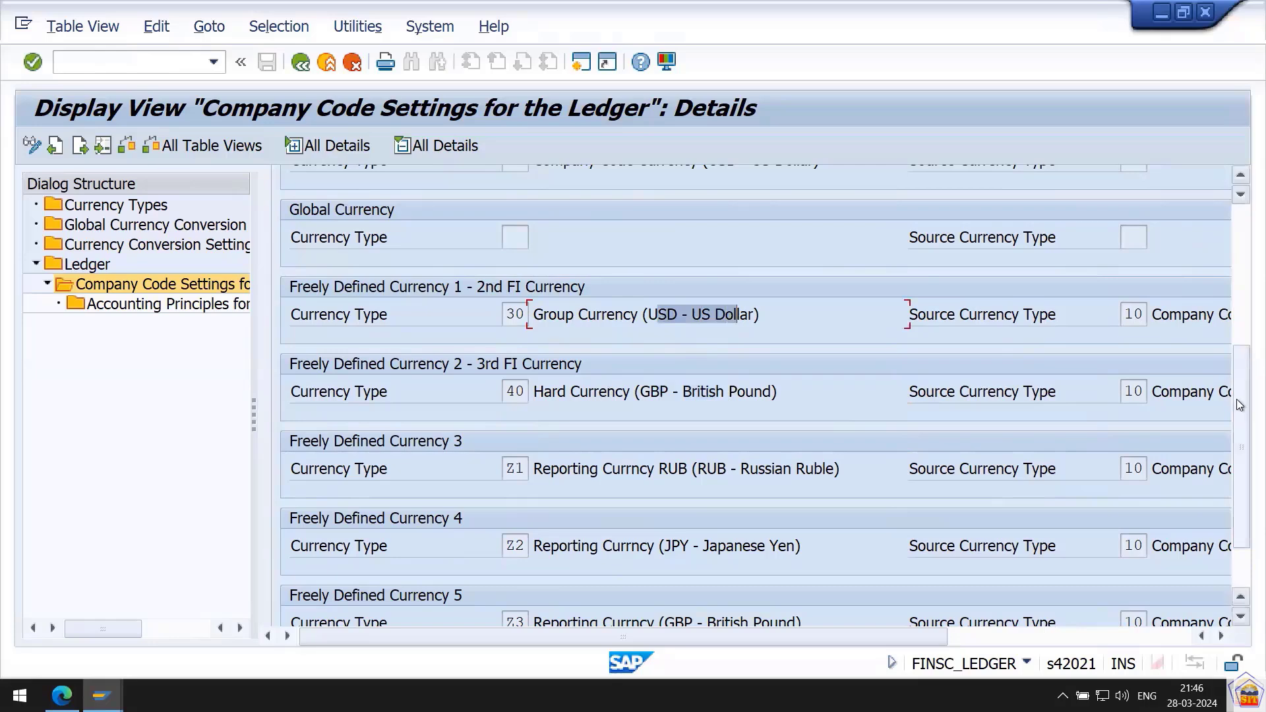
drag(1236, 398, 1232, 333)
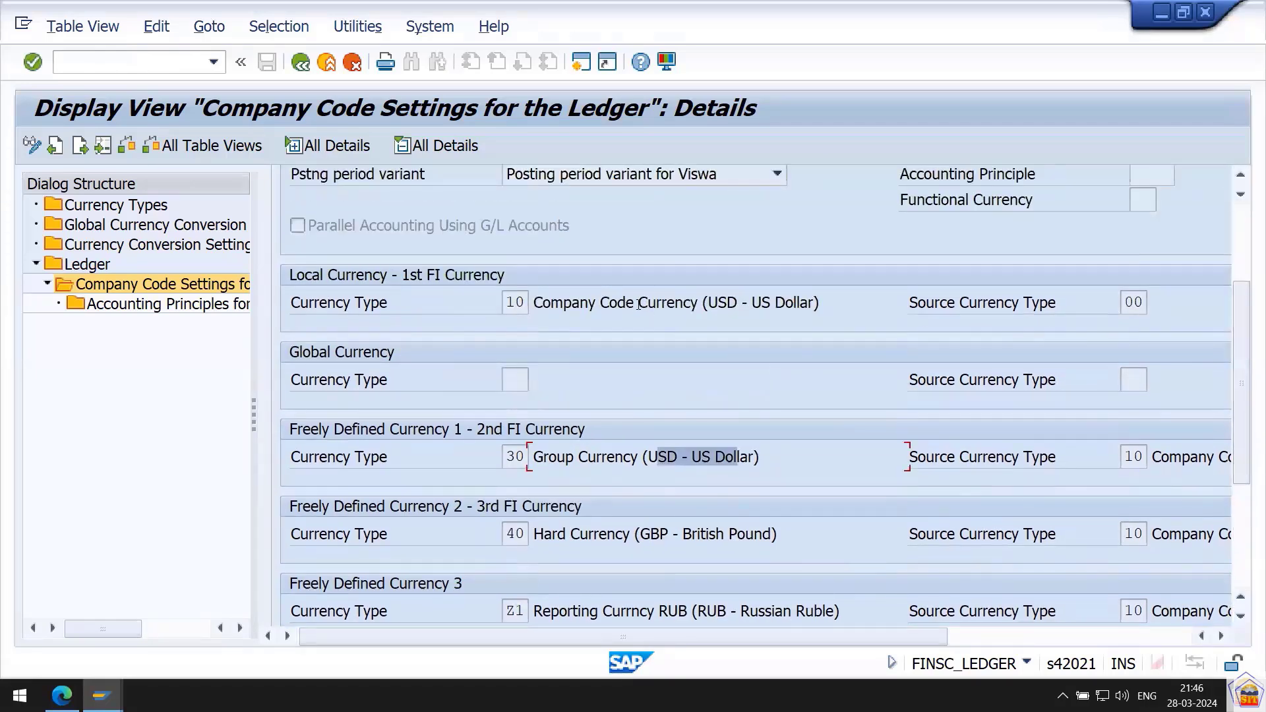
drag(638, 305, 759, 305)
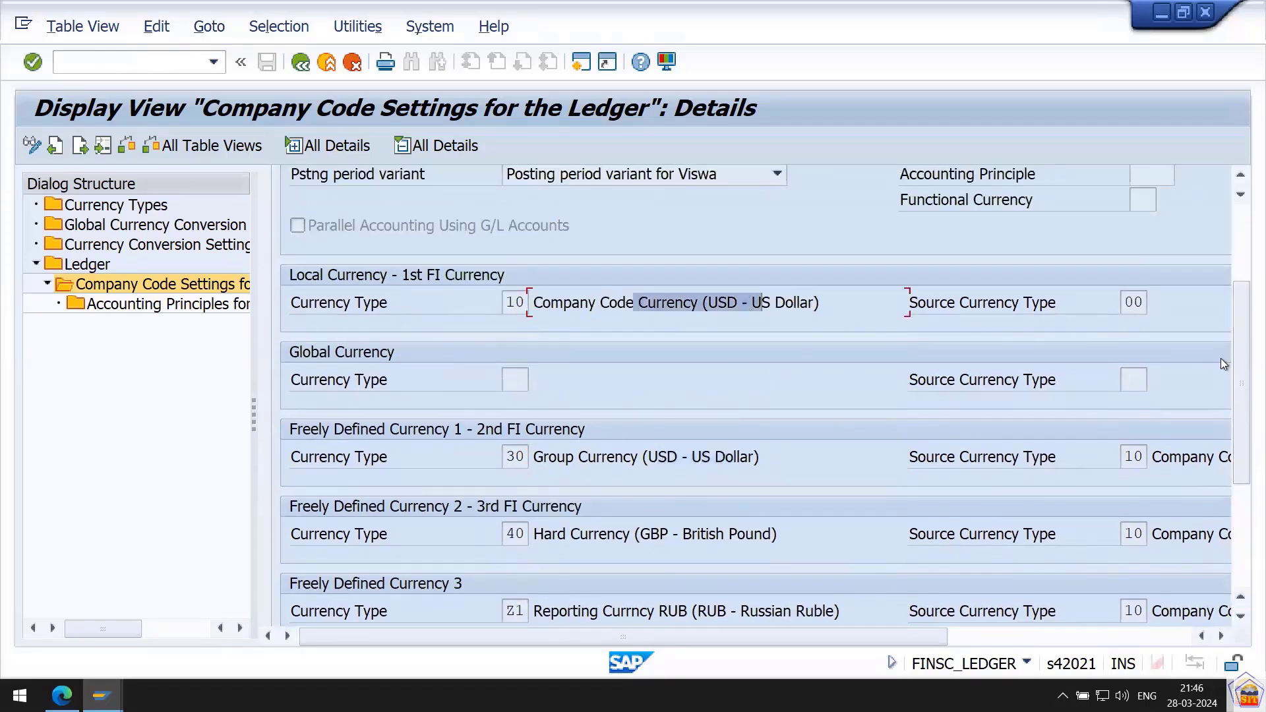
Examine the currency types of freely defined currencies 3, 4 and 5 of company code 1129
drag(1235, 356, 1242, 461)
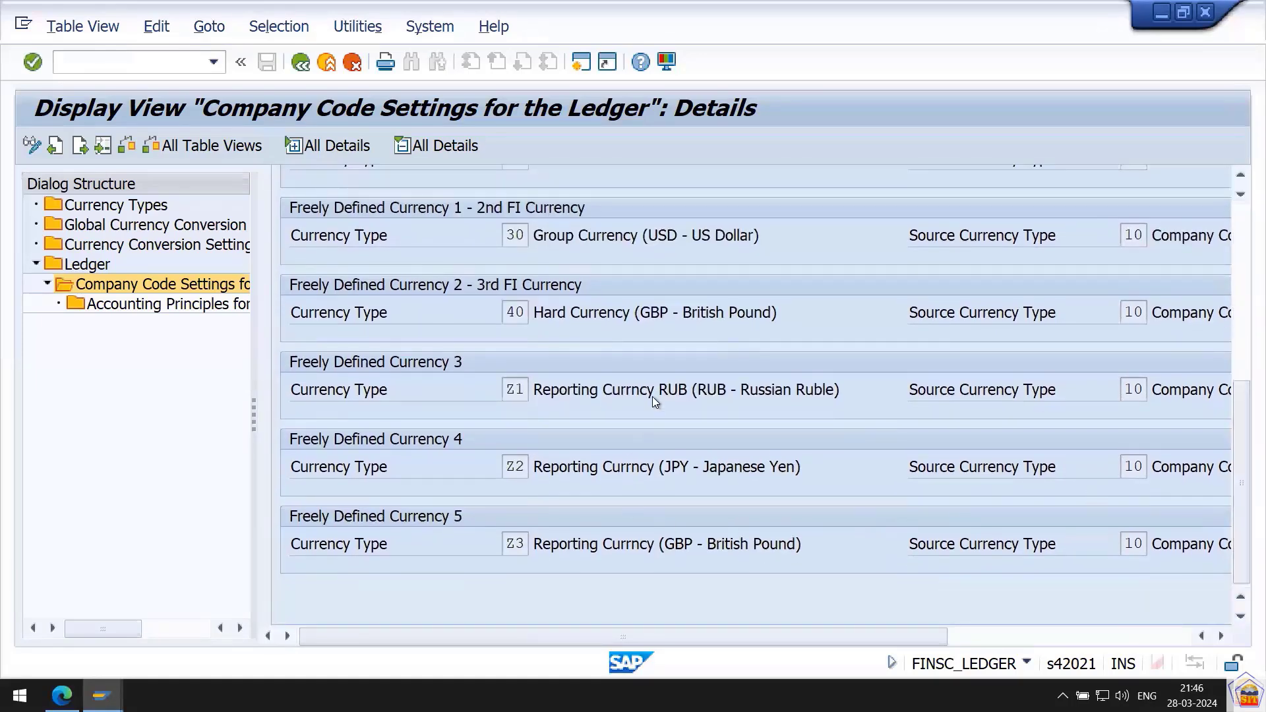
drag(619, 389, 718, 390)
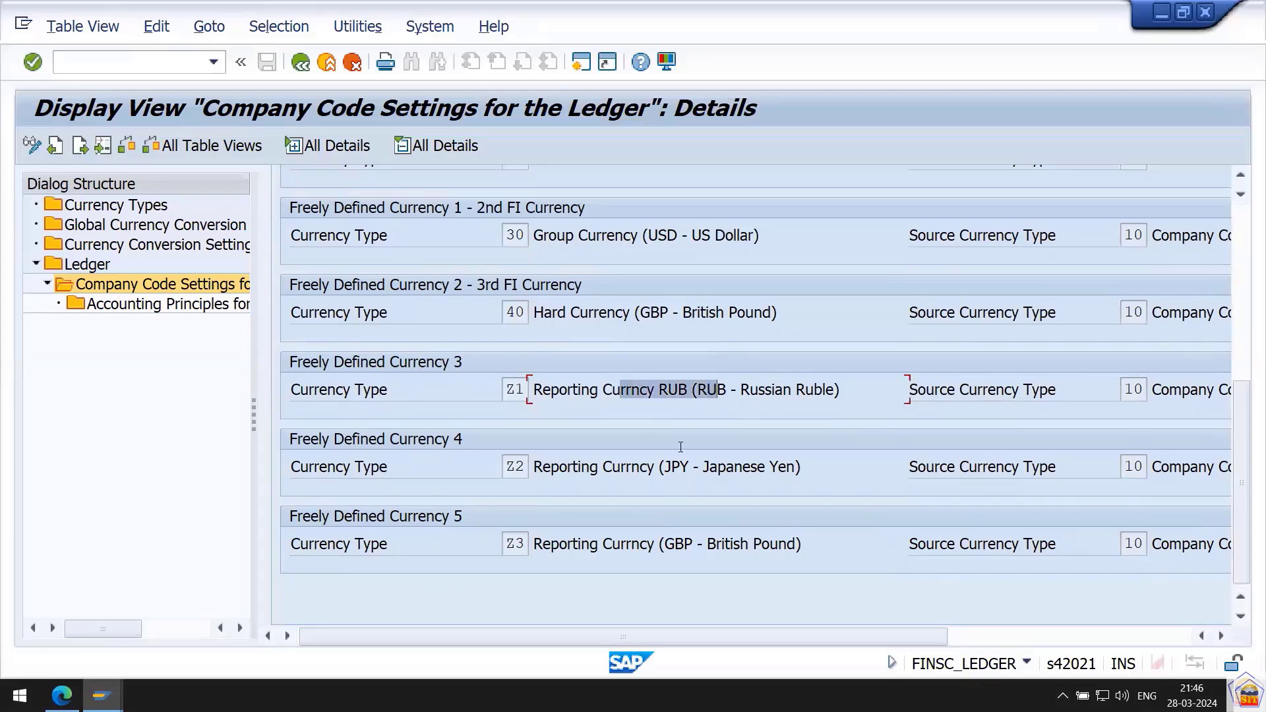
drag(619, 467, 734, 467)
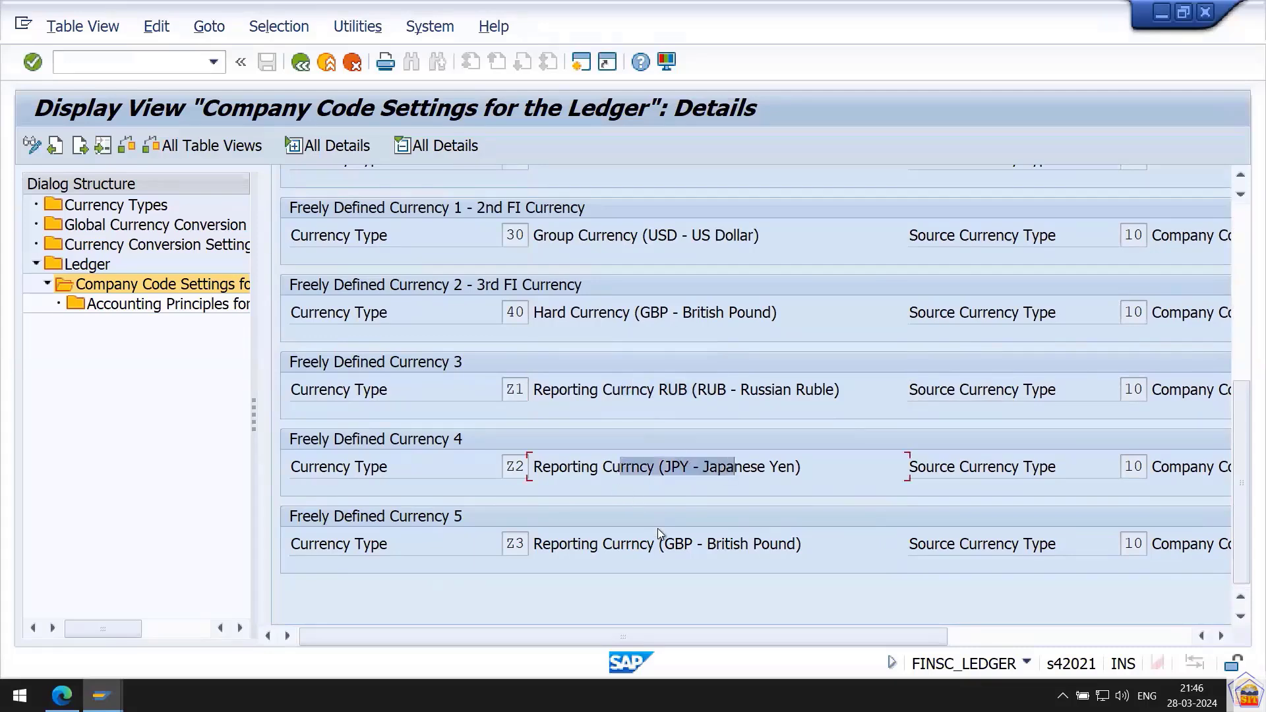
drag(631, 544, 740, 544)
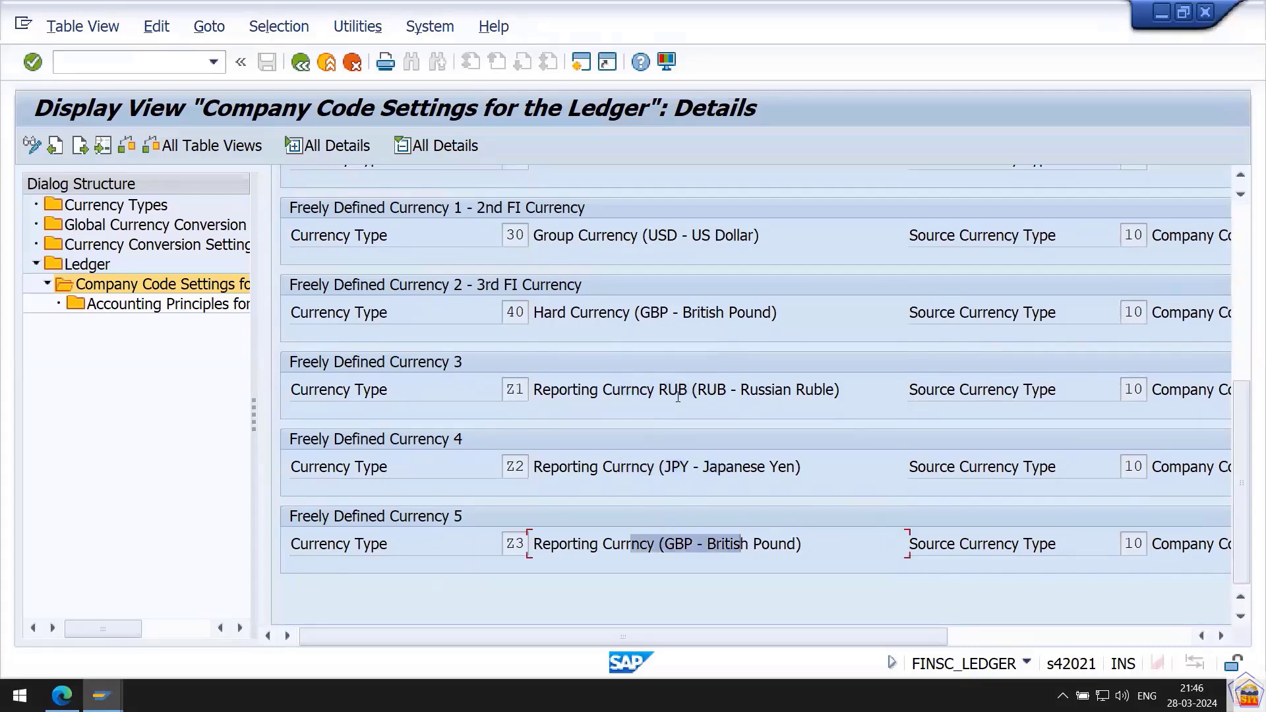
drag(632, 390, 752, 389)
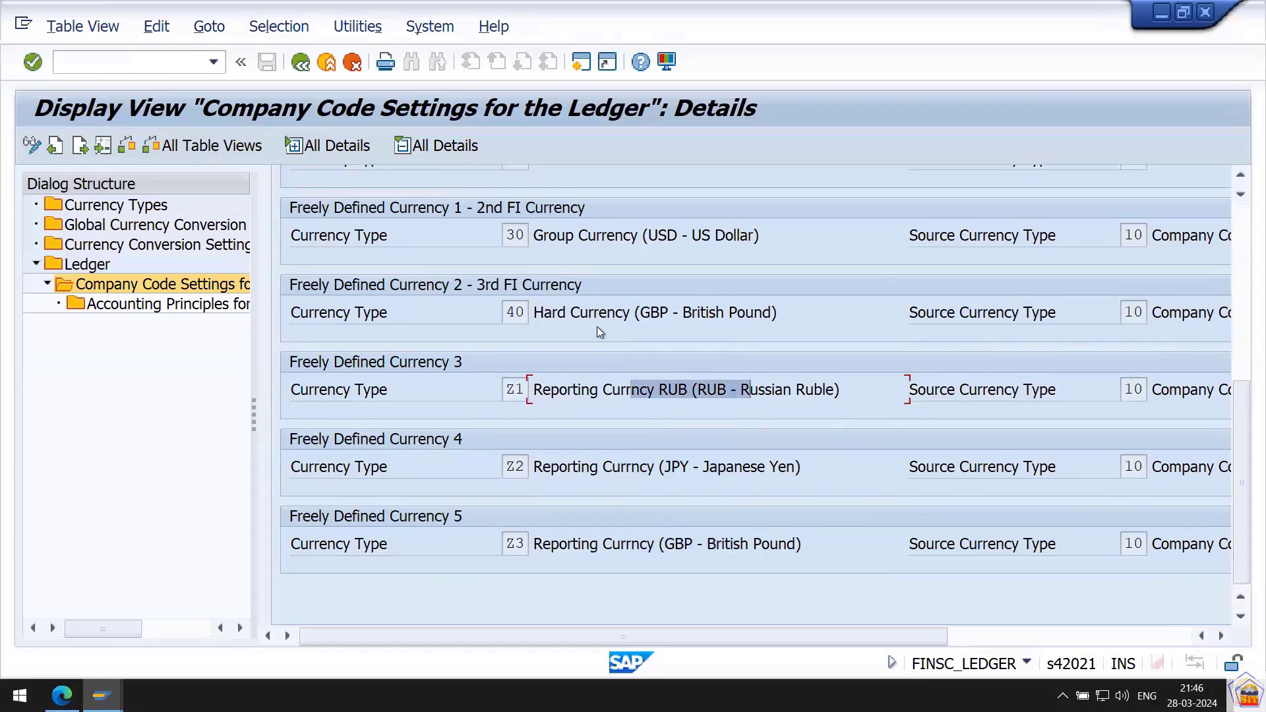
Compare the 2nd and 3rd FI currencies with the additional reporting currencies Z1, Z2 and Z3
drag(633, 312, 697, 312)
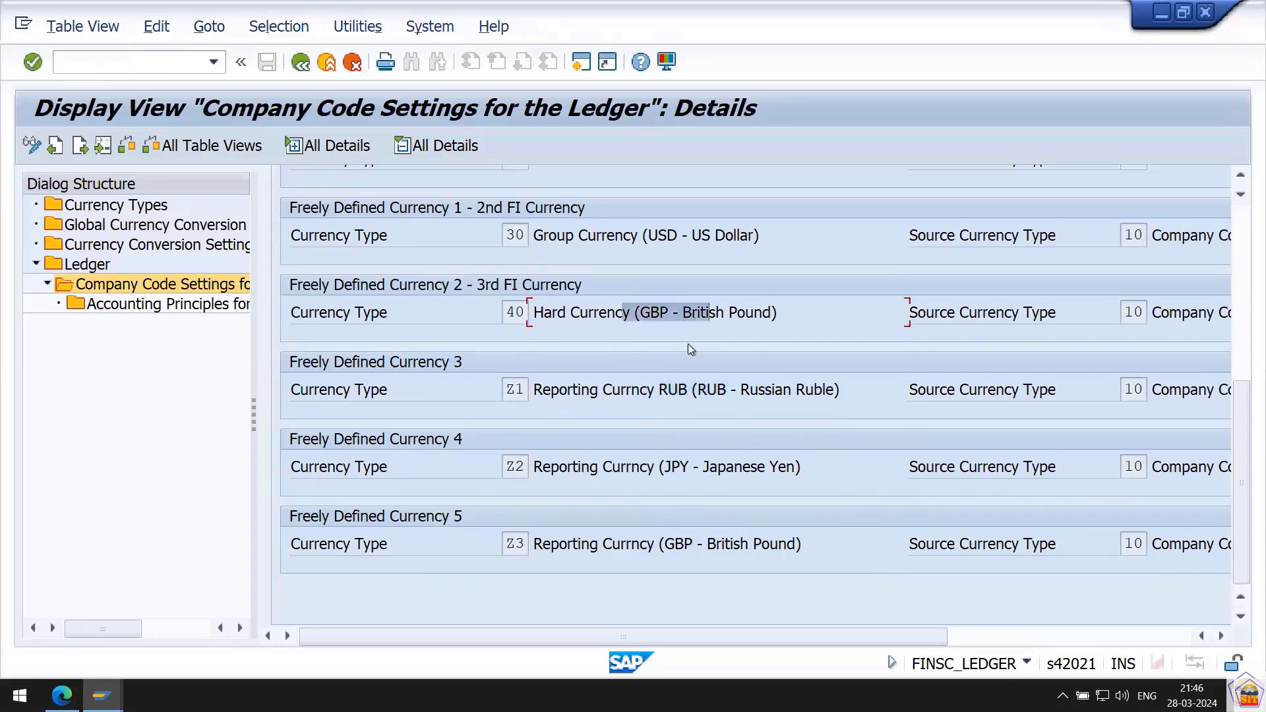
drag(620, 390, 631, 389)
drag(739, 404, 751, 391)
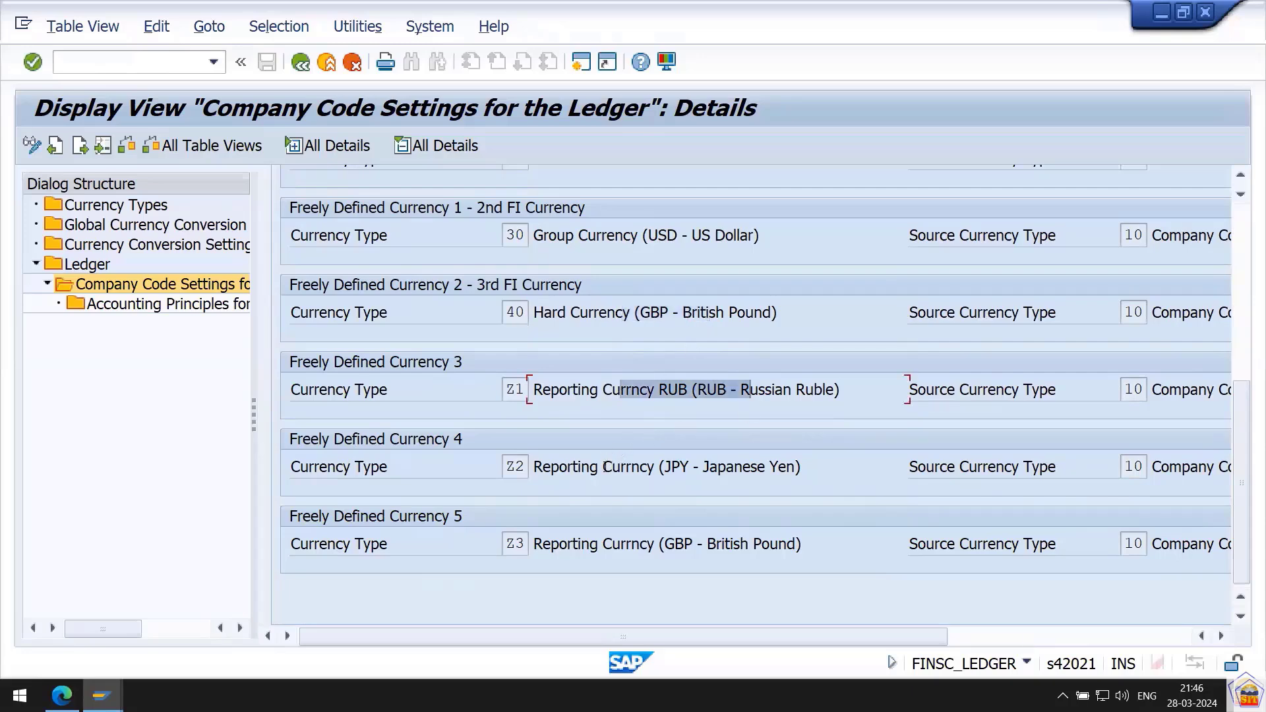
drag(612, 466, 673, 469)
drag(621, 544, 679, 544)
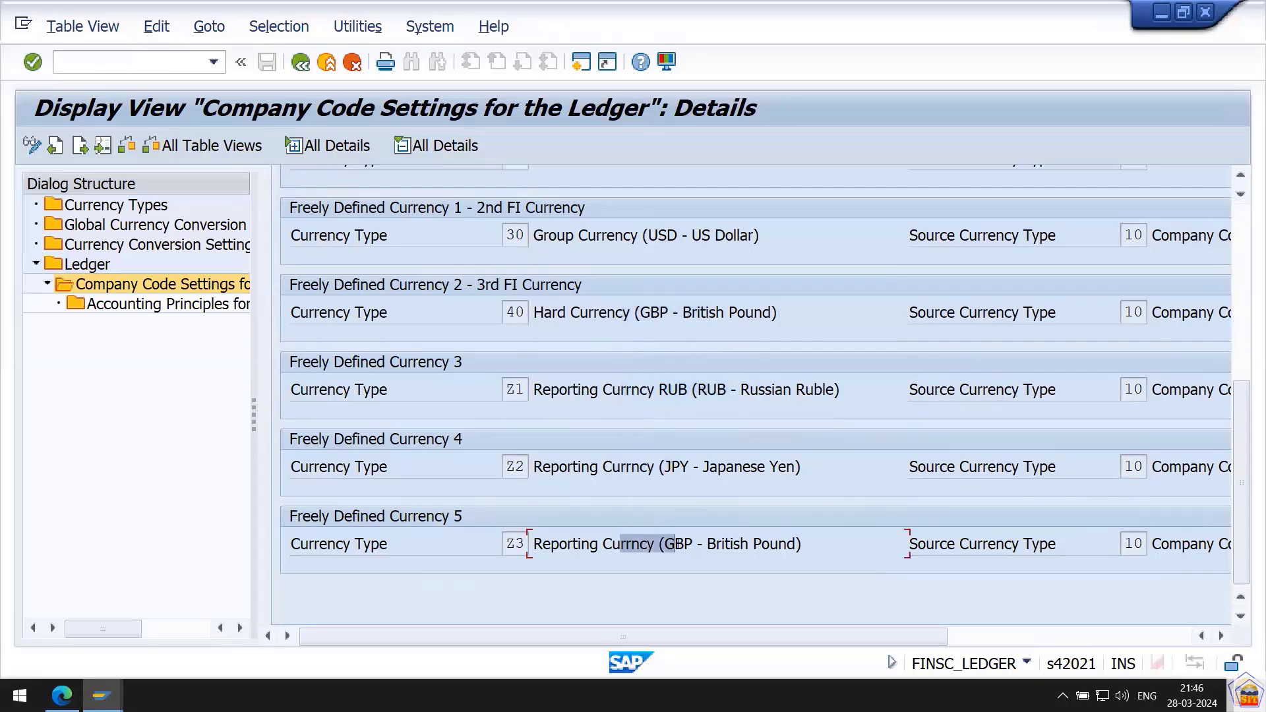
drag(622, 235, 720, 235)
drag(650, 312, 699, 312)
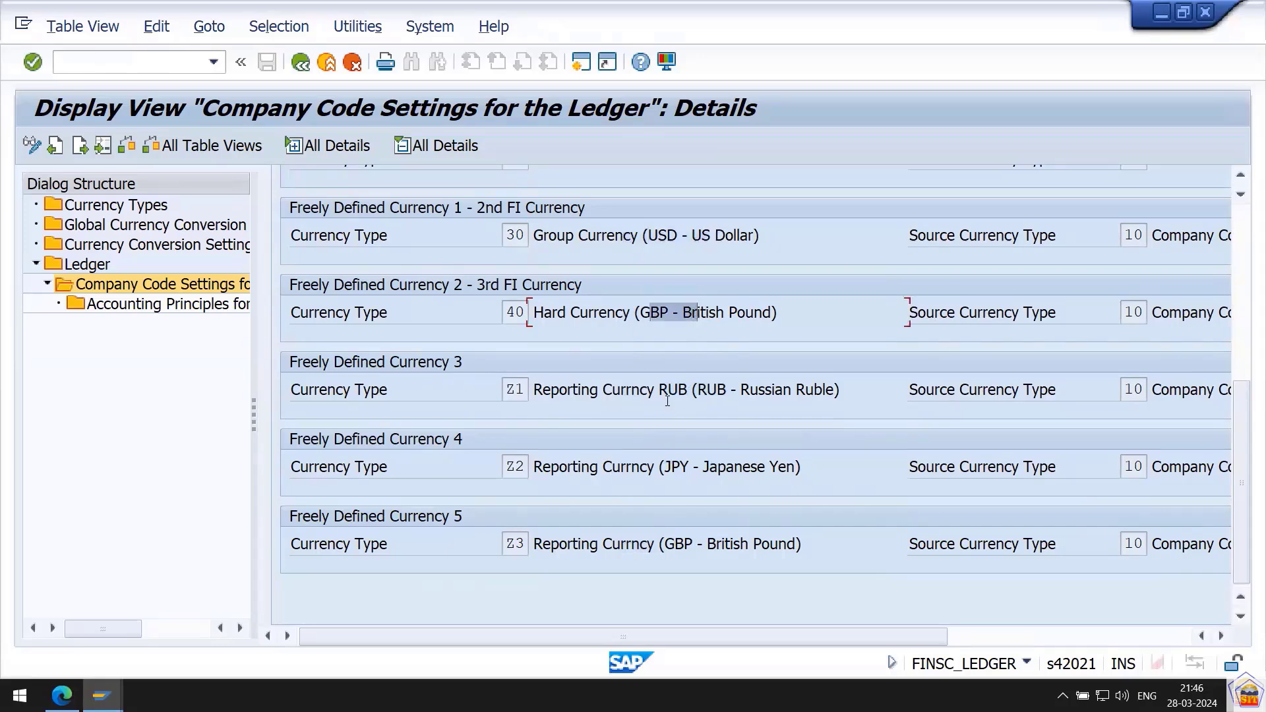
drag(647, 389, 725, 388)
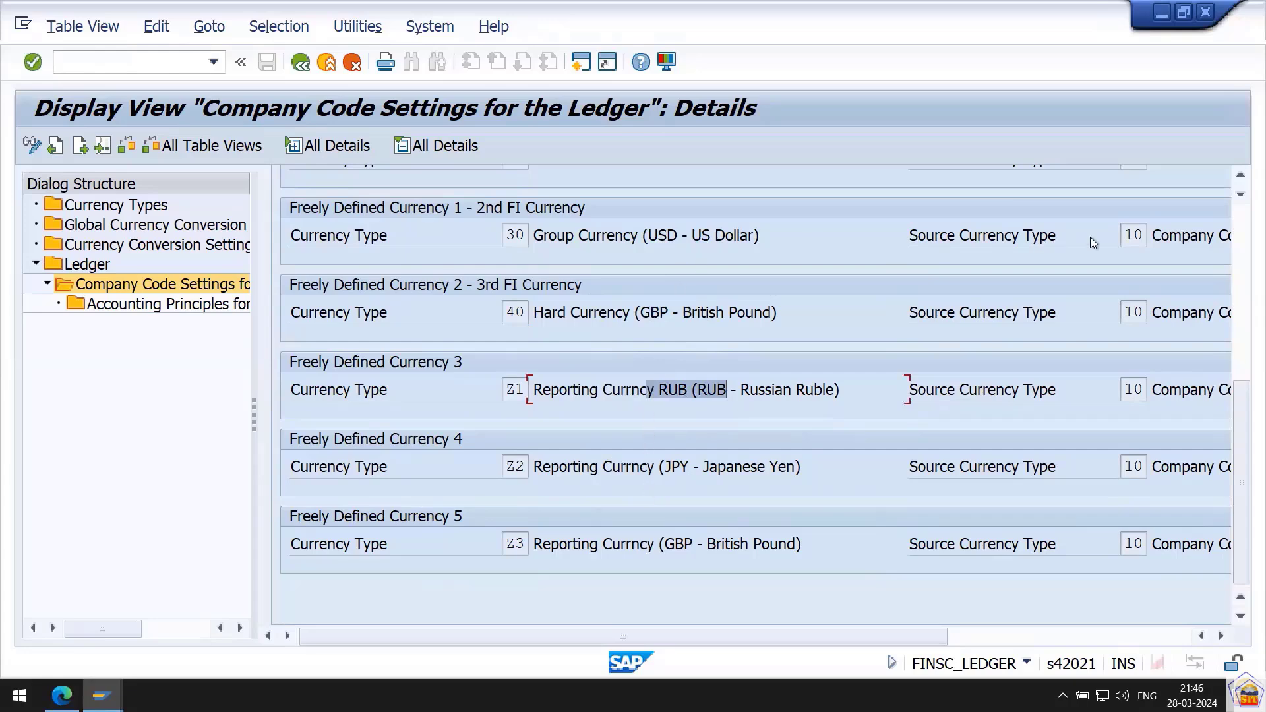
Check the source currency types of the freely defined currencies
drag(921, 634, 1094, 626)
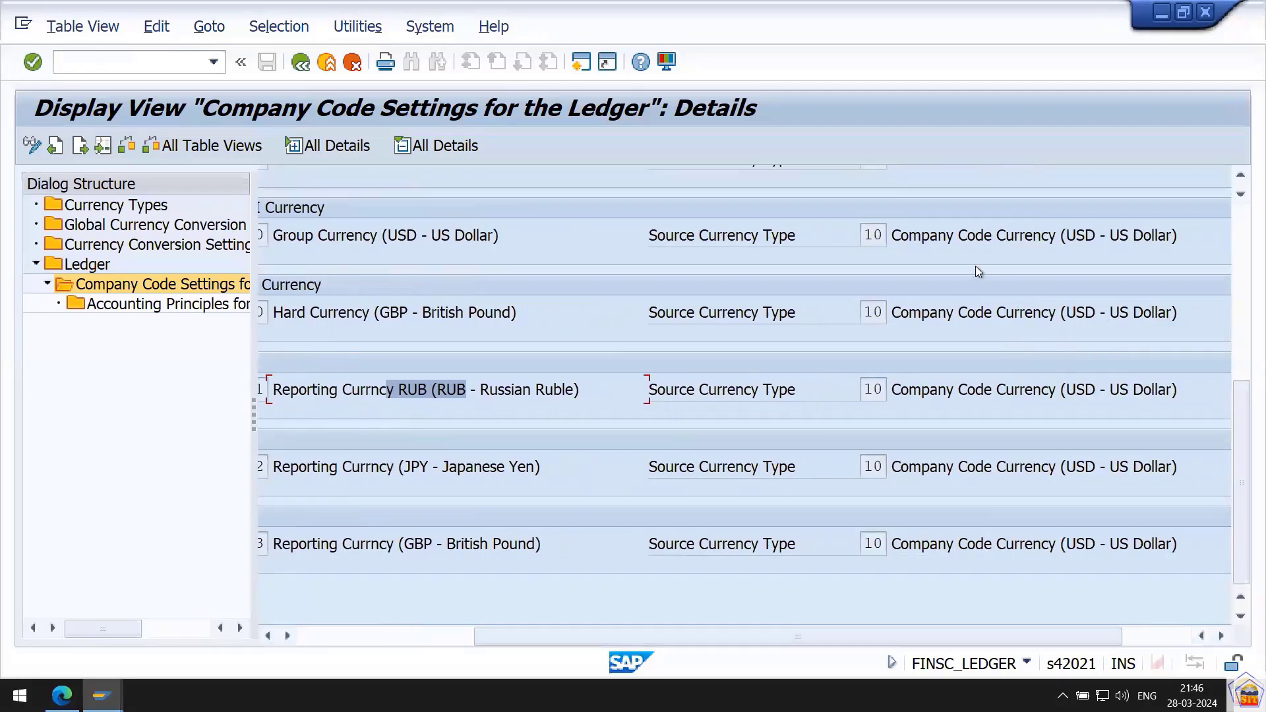
drag(915, 235, 1050, 236)
drag(908, 313, 1051, 312)
drag(946, 389, 996, 434)
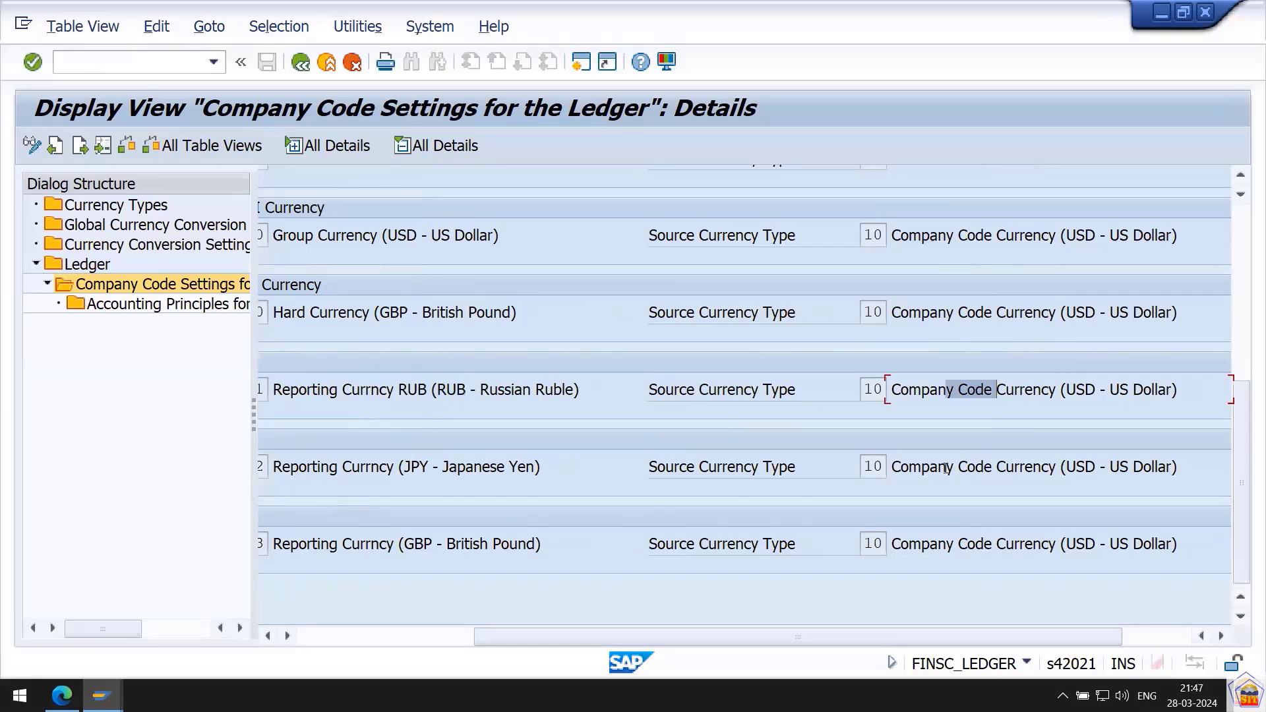
drag(945, 468, 996, 467)
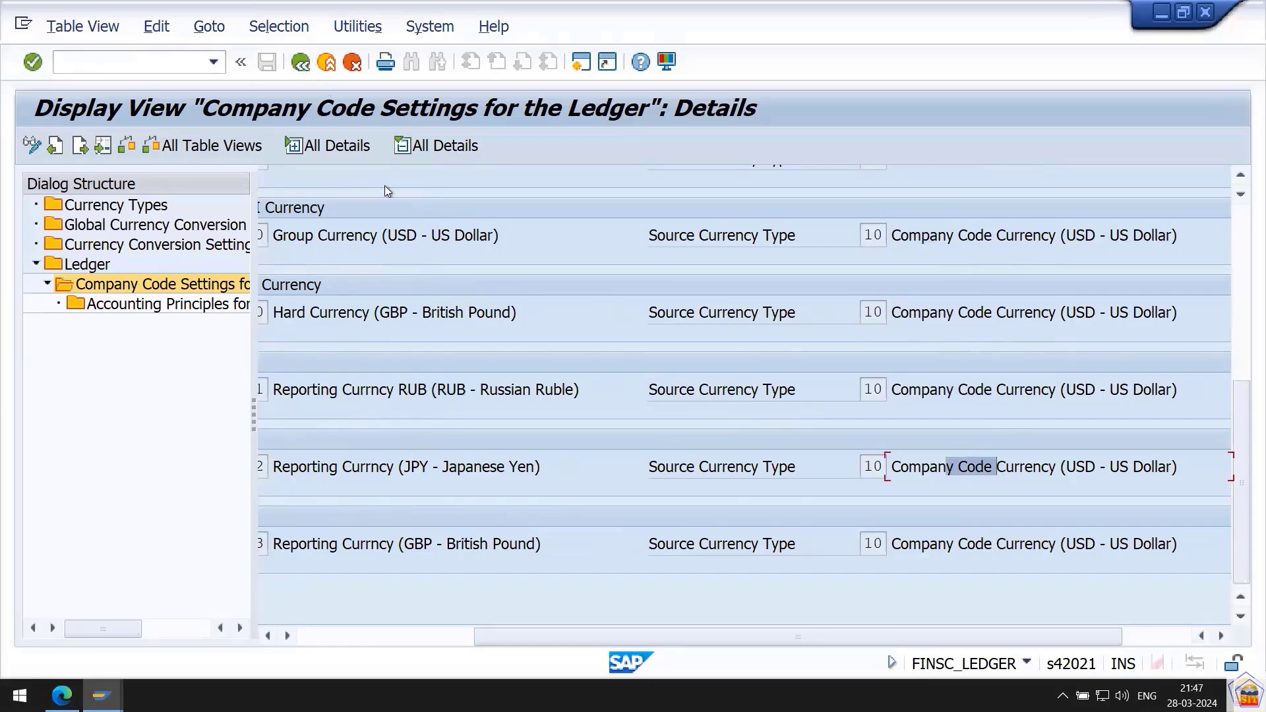
Switch to the SAP Currencies document in Word and review the SCC4 and OY01 lines
mouse_move(323, 4)
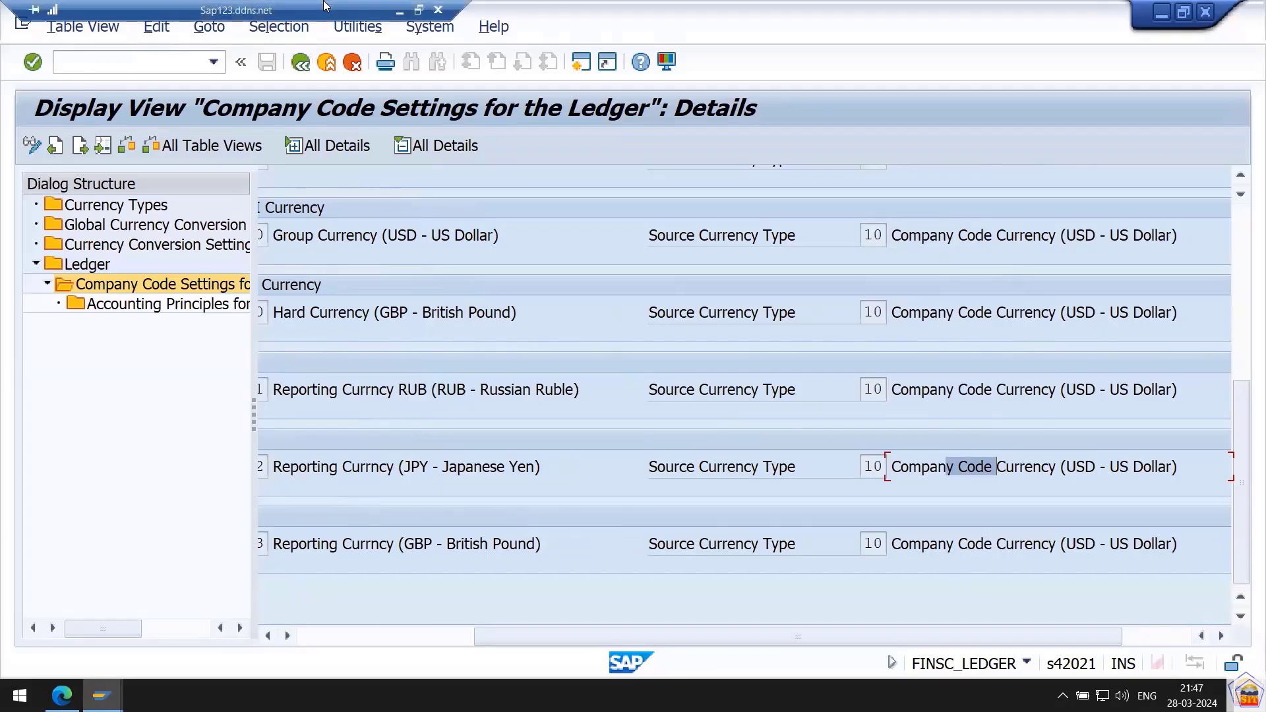
click(399, 11)
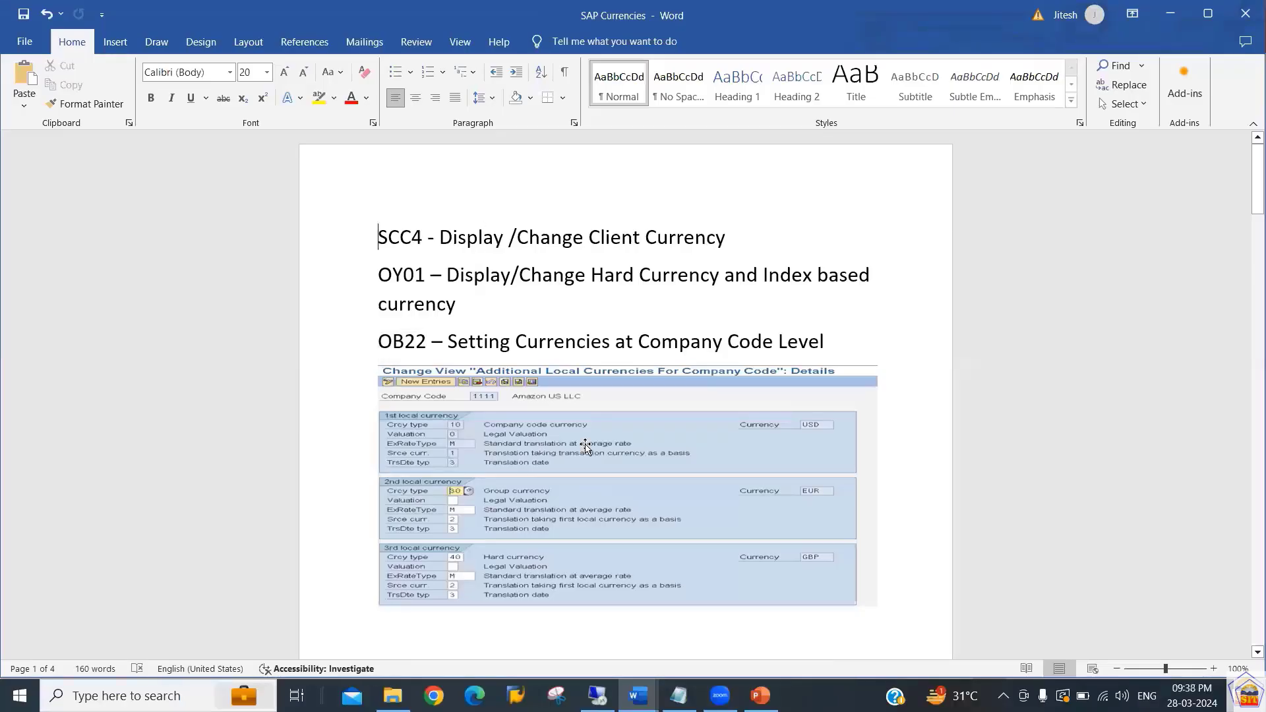
key(shift+Down)
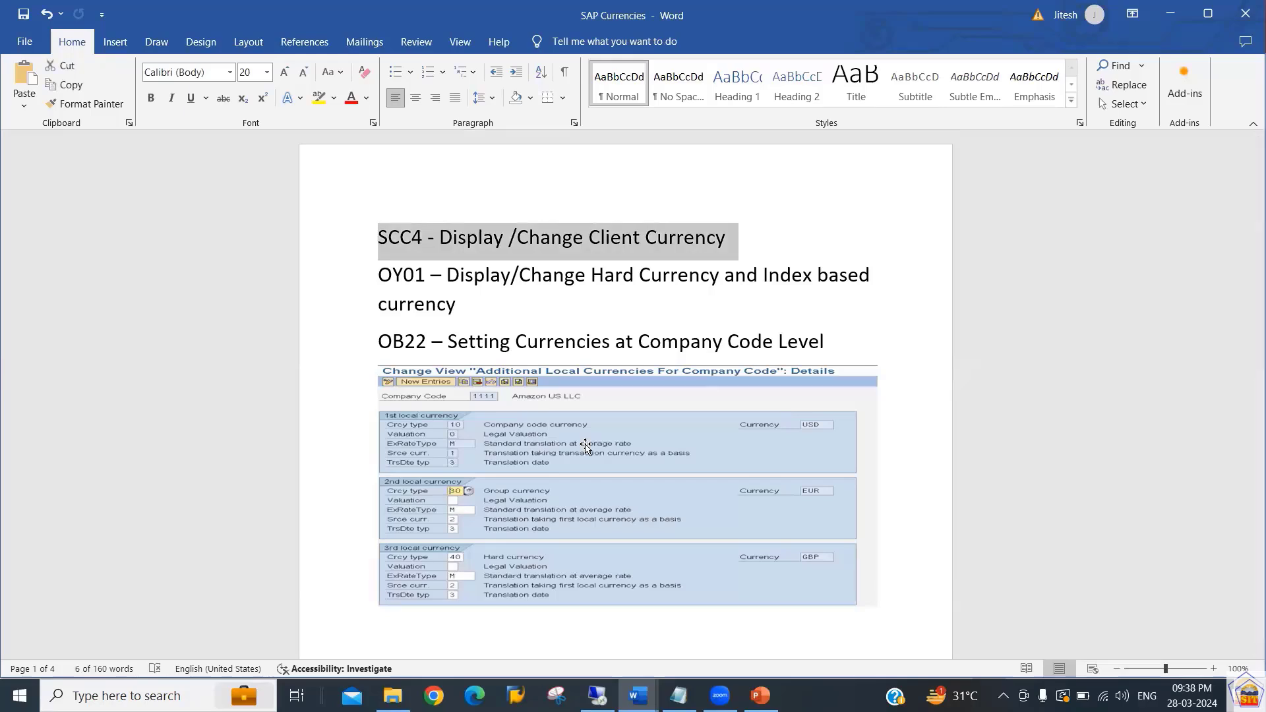
key(Right)
key(Up)
key(Down)
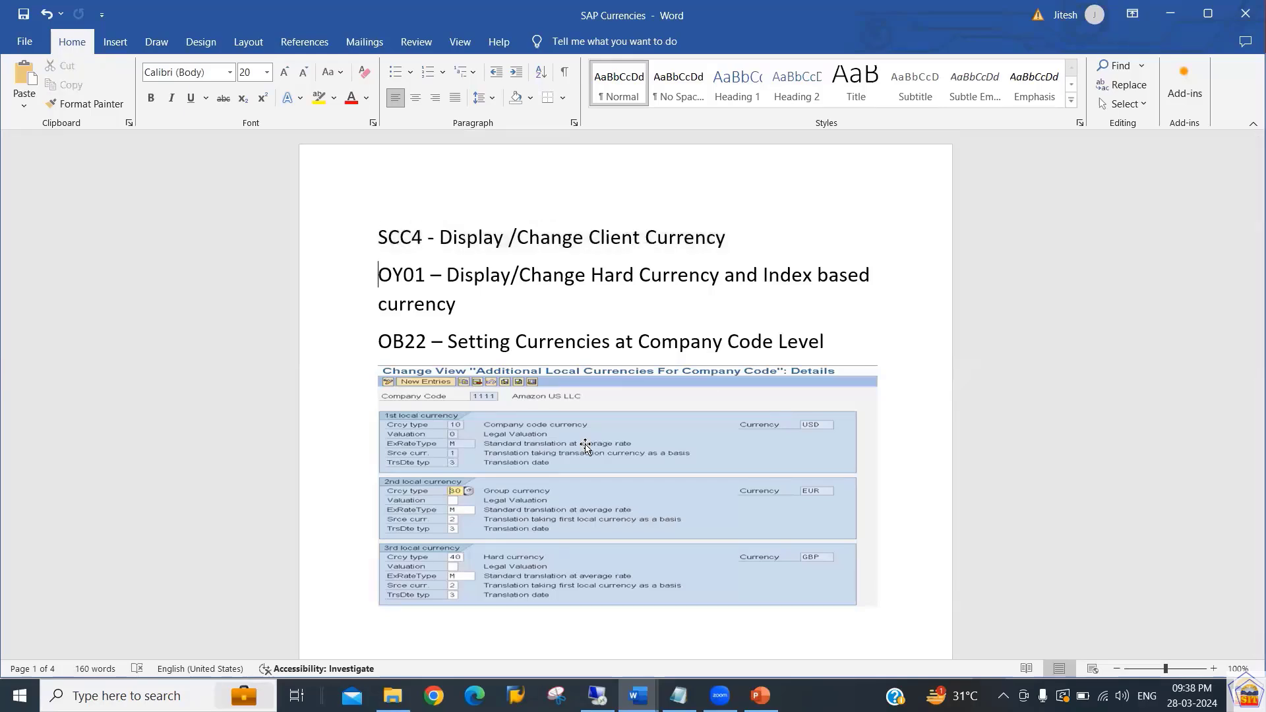
key(Left)
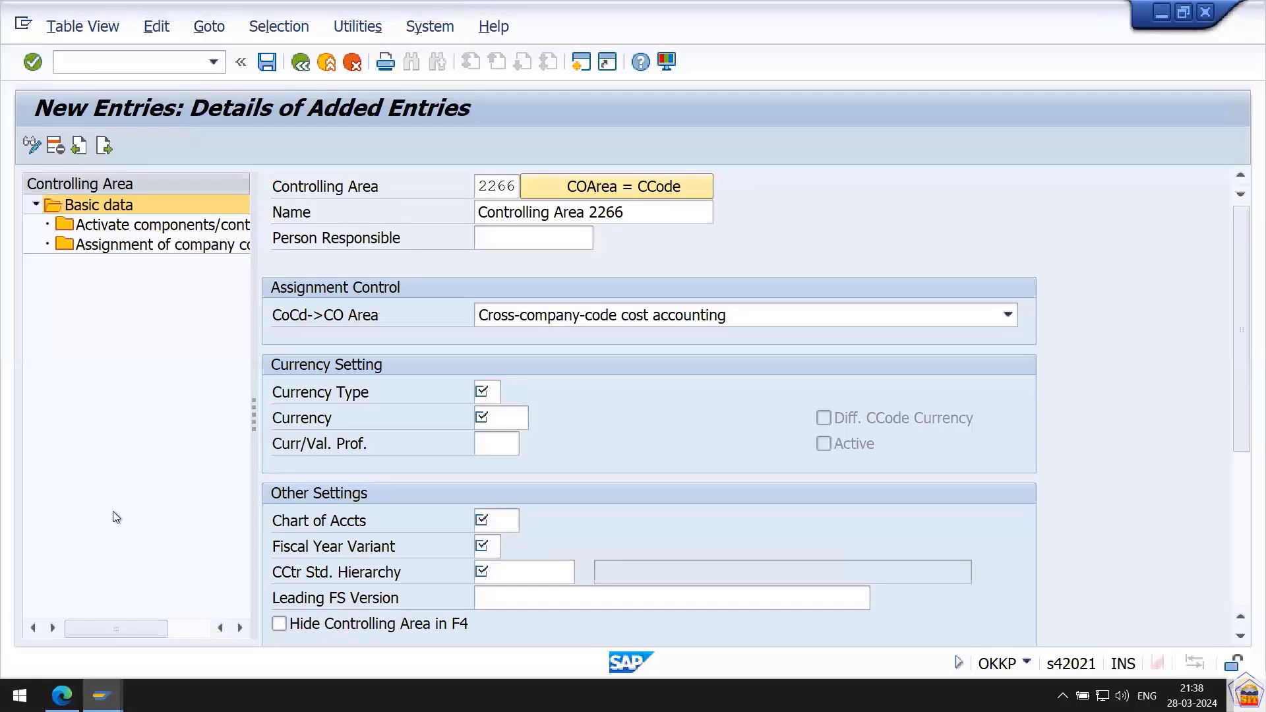
Leave the new controlling area entry, run transaction SCC4 and open client 800's details to check its currency
key(shift+F3)
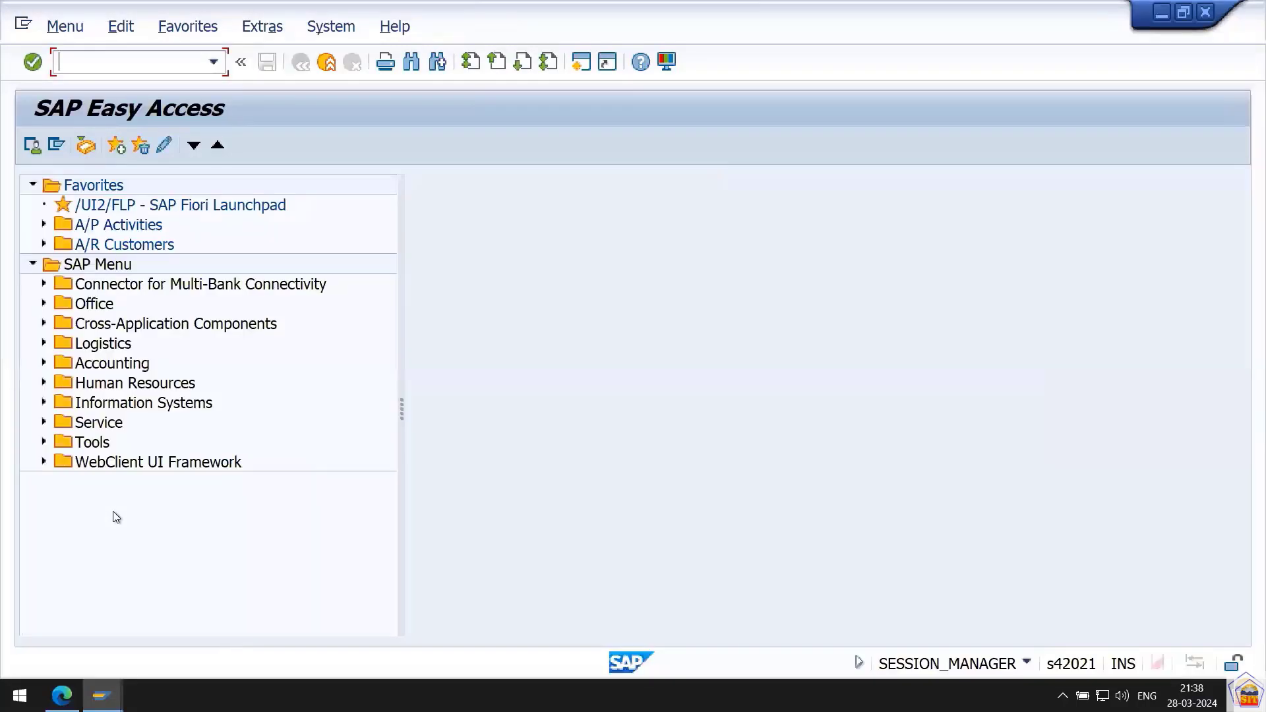
text(scc4)
key(Return)
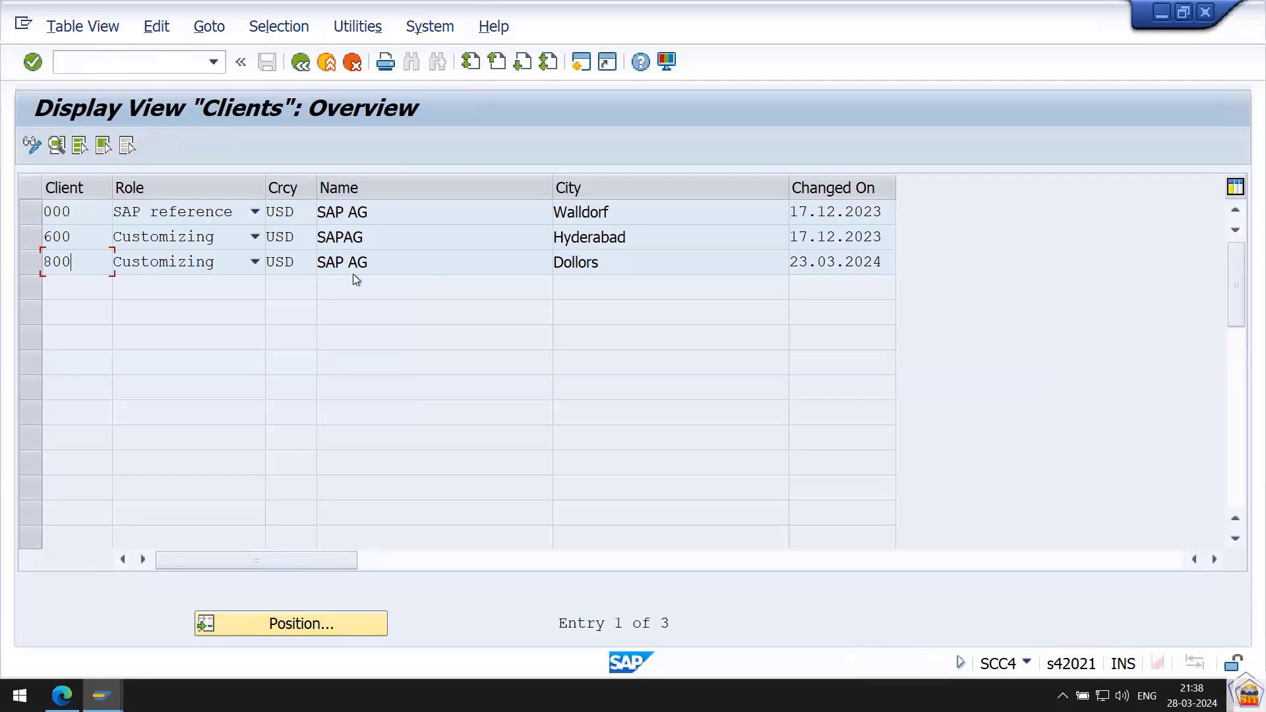
double_click(93, 263)
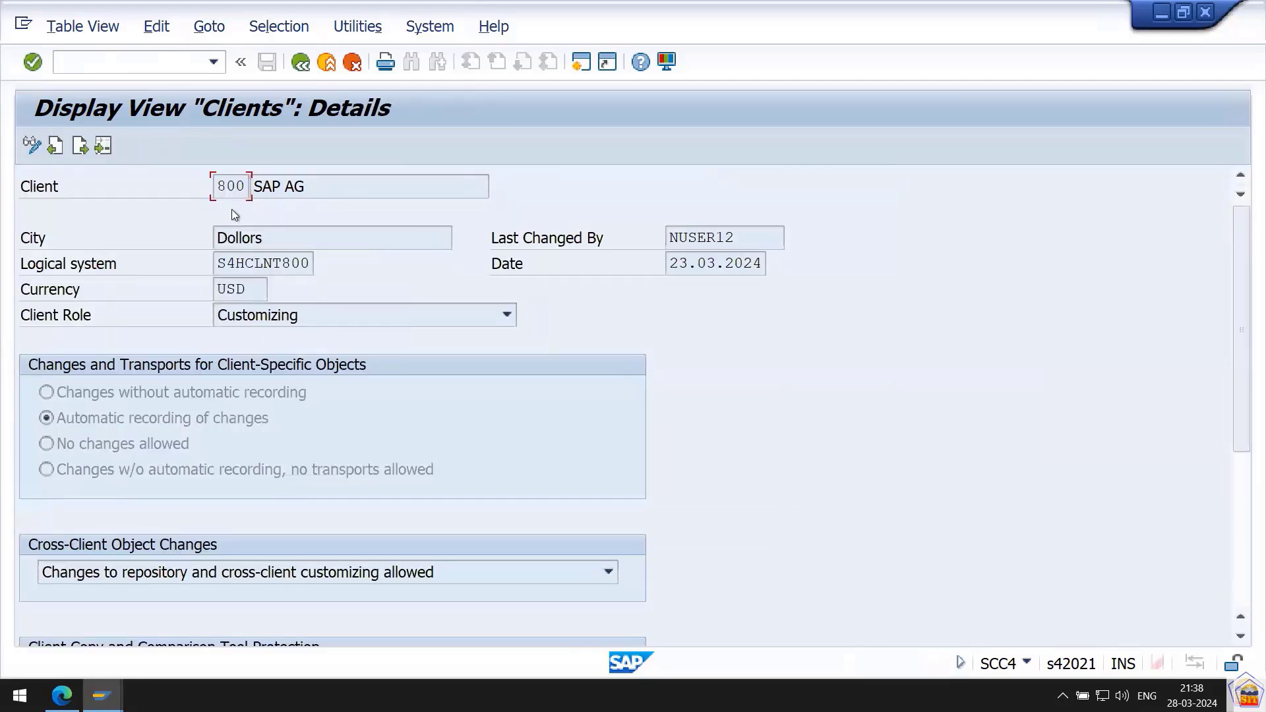
click(255, 288)
drag(254, 288, 210, 290)
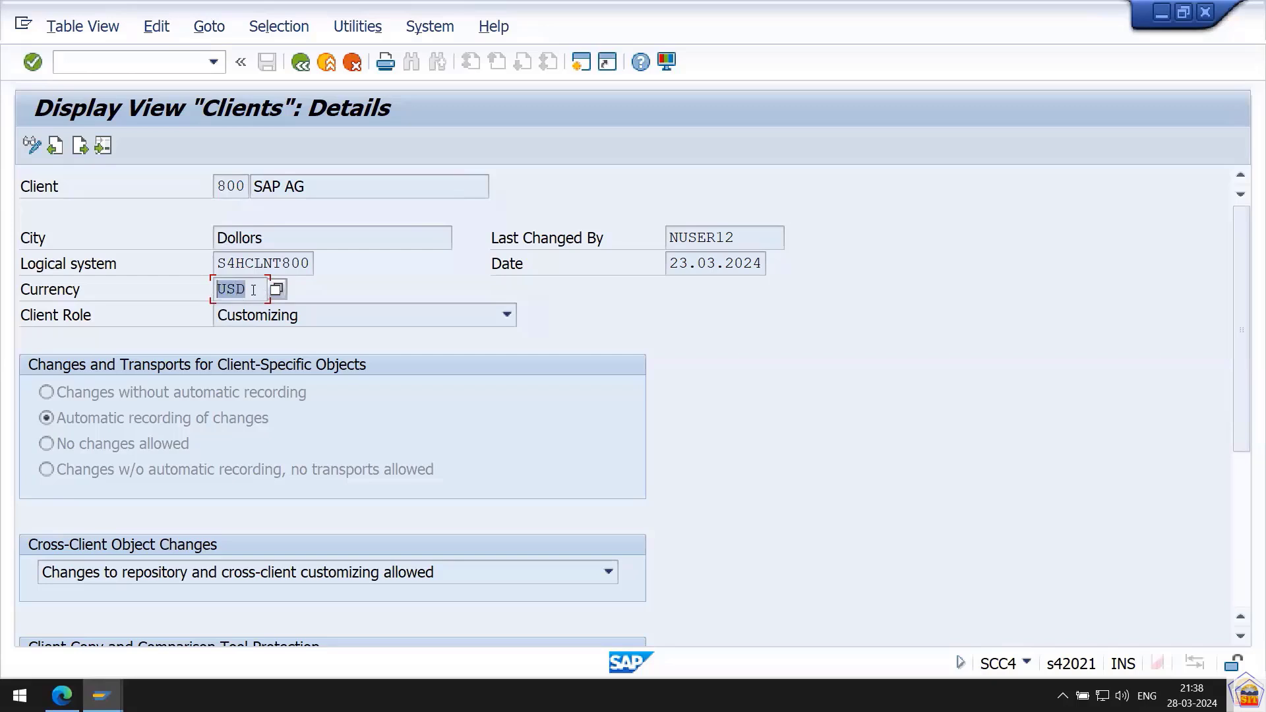
Switch the client settings to change mode, accept the cross-client notice and reopen client 800 at its currency field
click(33, 149)
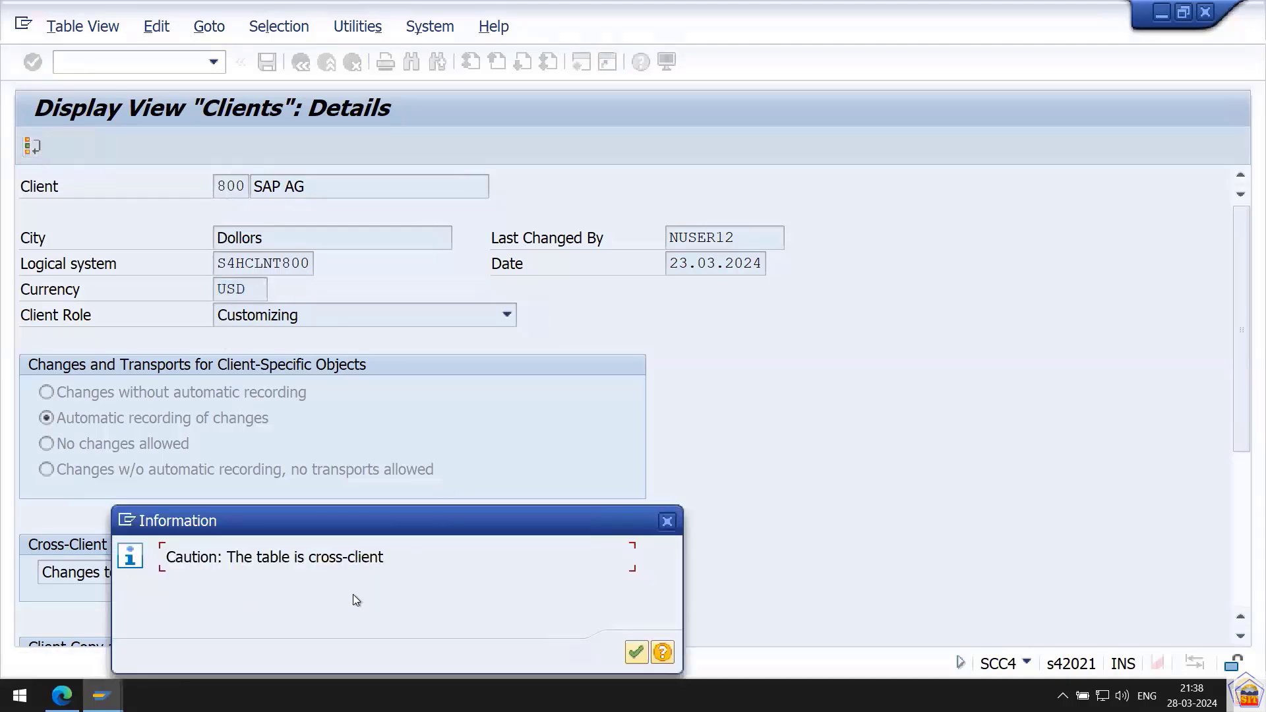
key(Return)
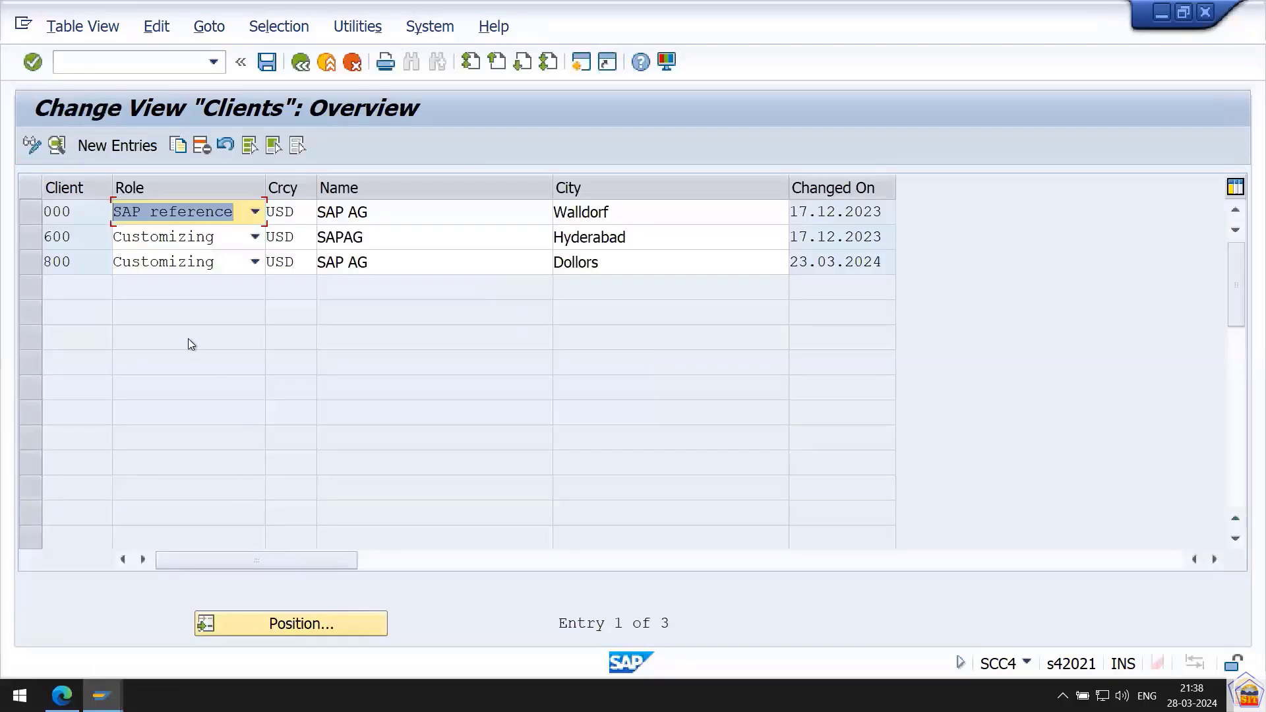
double_click(85, 260)
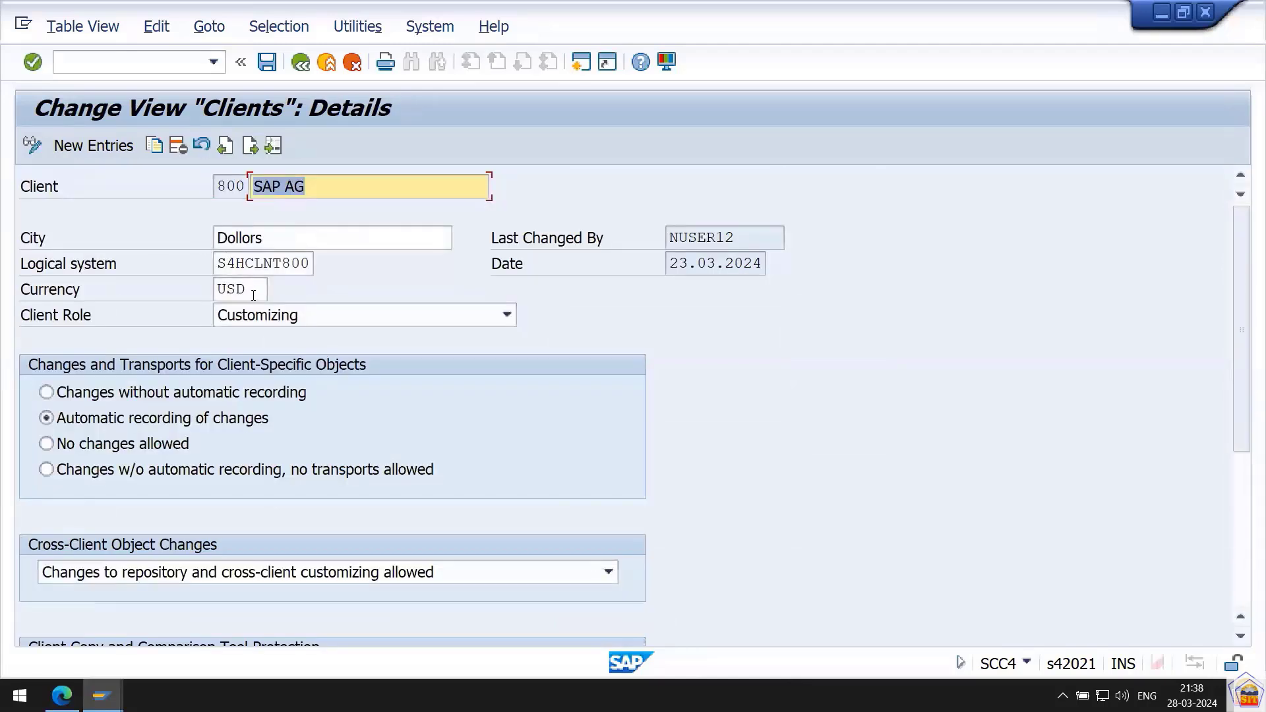
click(258, 288)
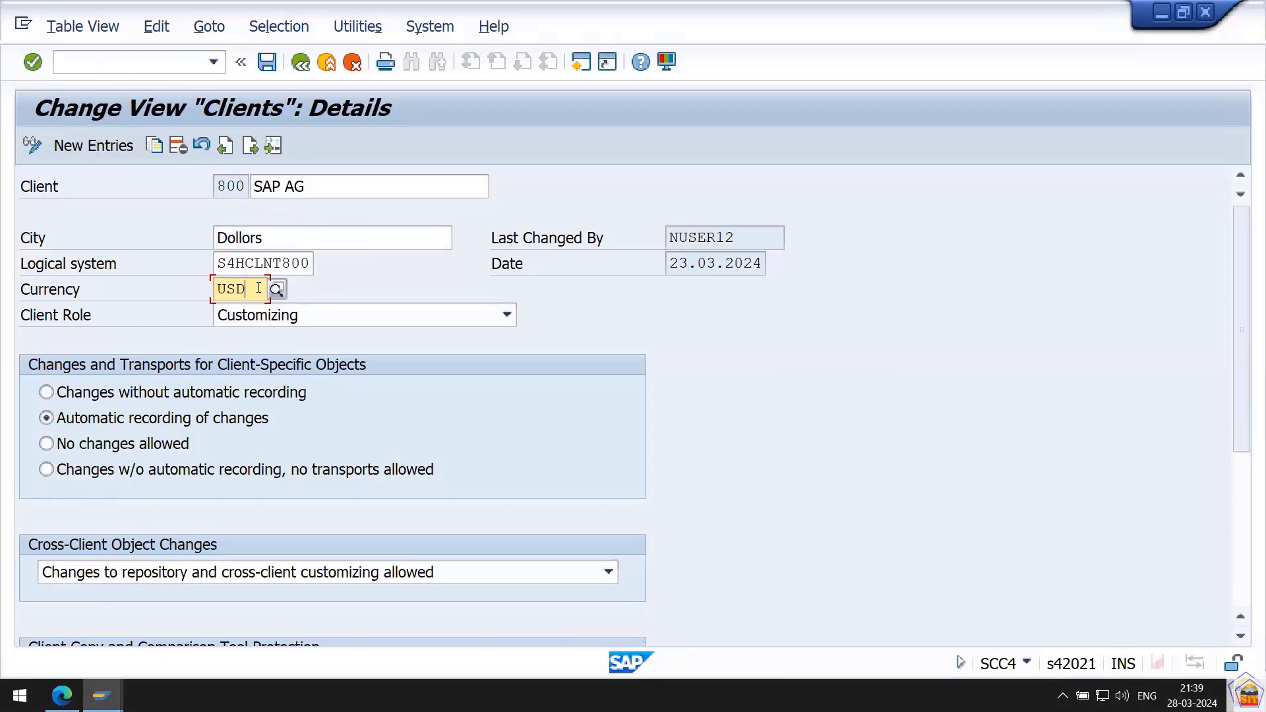
Change client 800's currency to GBP, British Pound
key(BackSpace)
key(BackSpace)
key(BackSpace)
text(gbp)
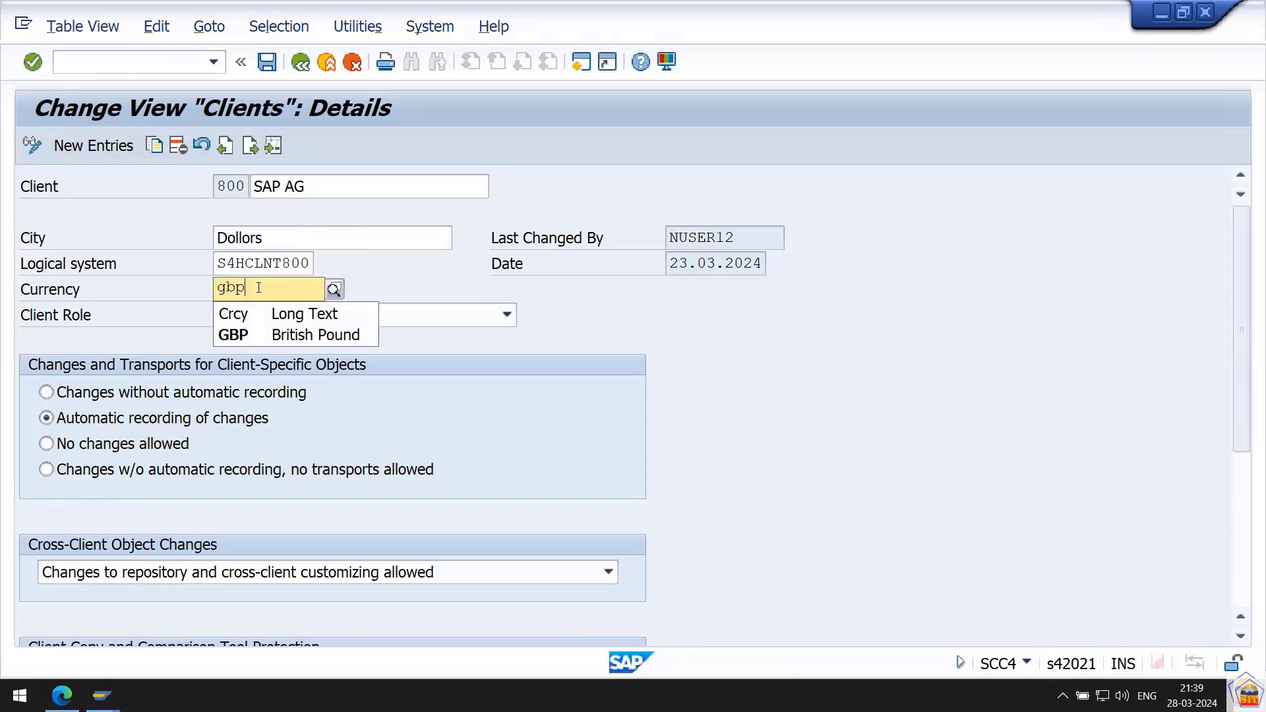
key(Down)
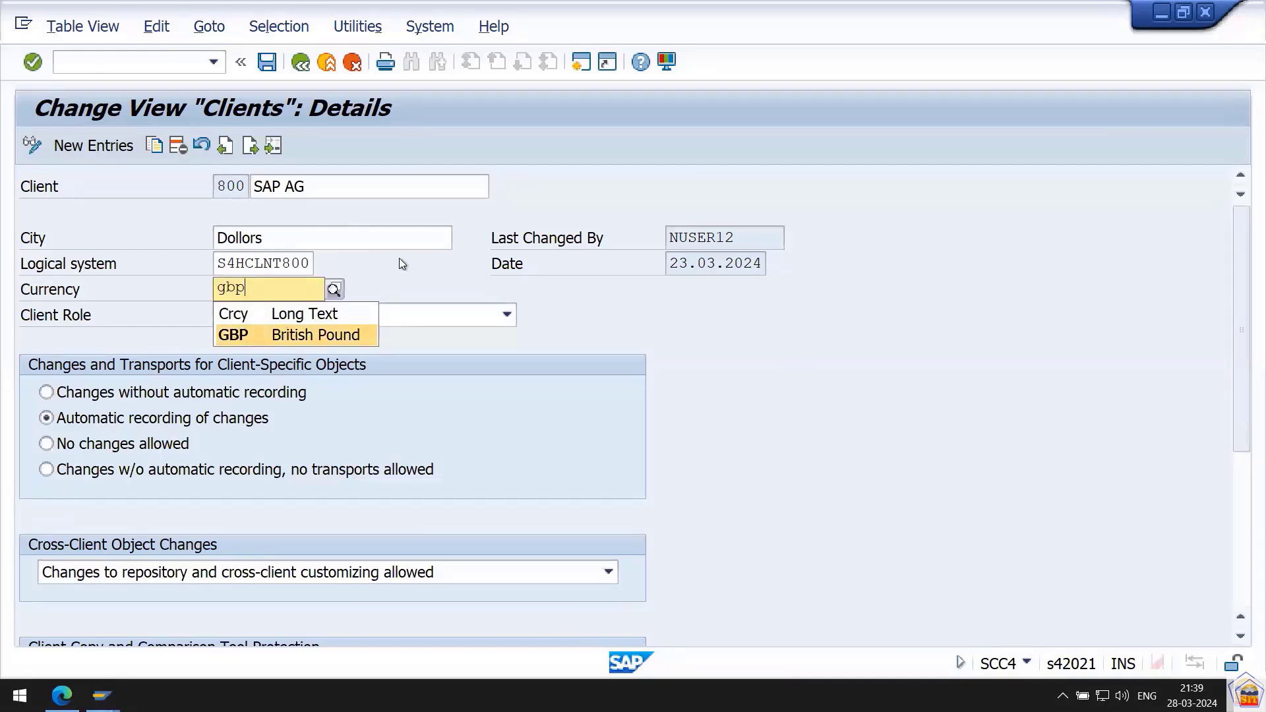
key(Return)
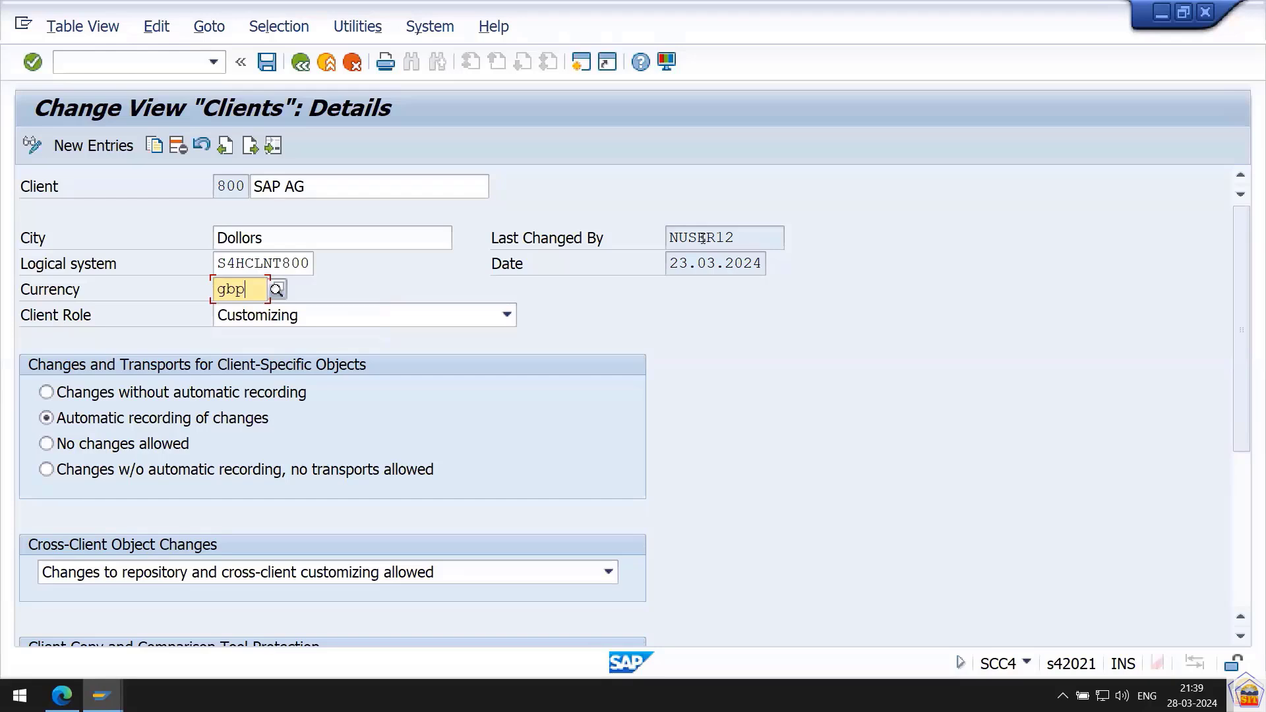
Check who last changed client 800 and on which date
click(763, 235)
click(732, 263)
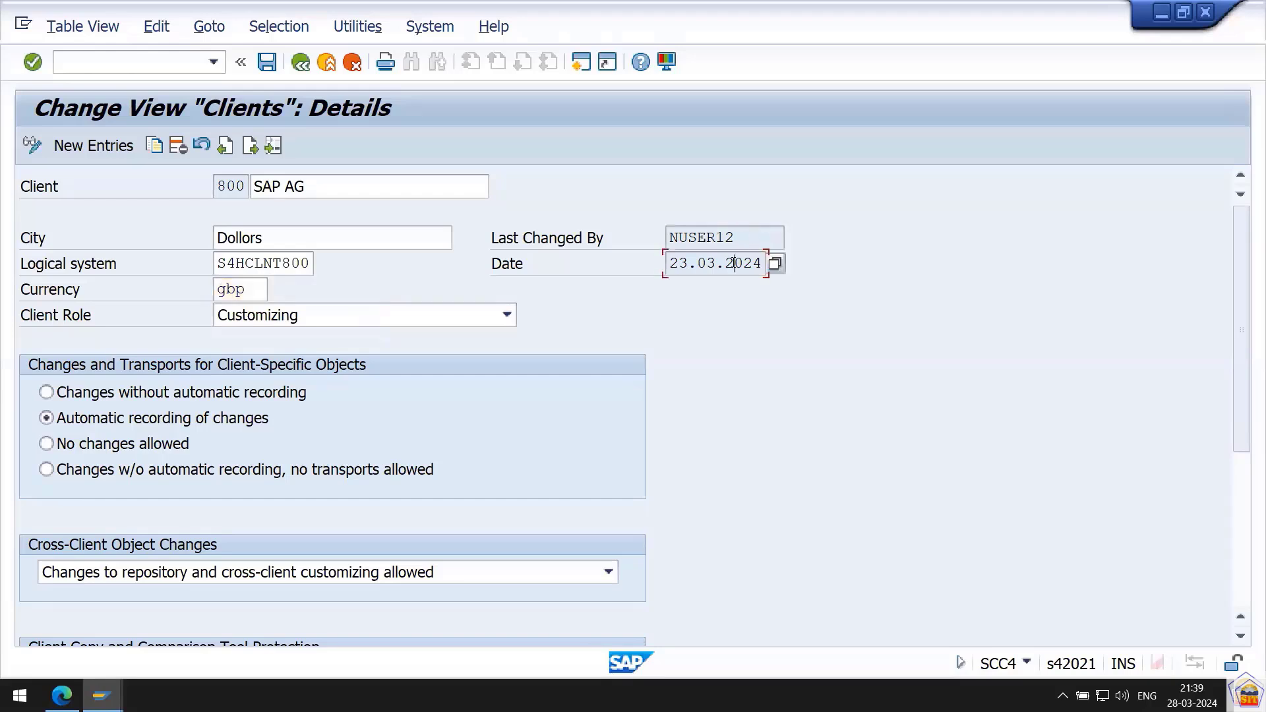
click(747, 237)
Return from client 800's details, accept the currency caution and leave the client settings without saving the changes
click(300, 64)
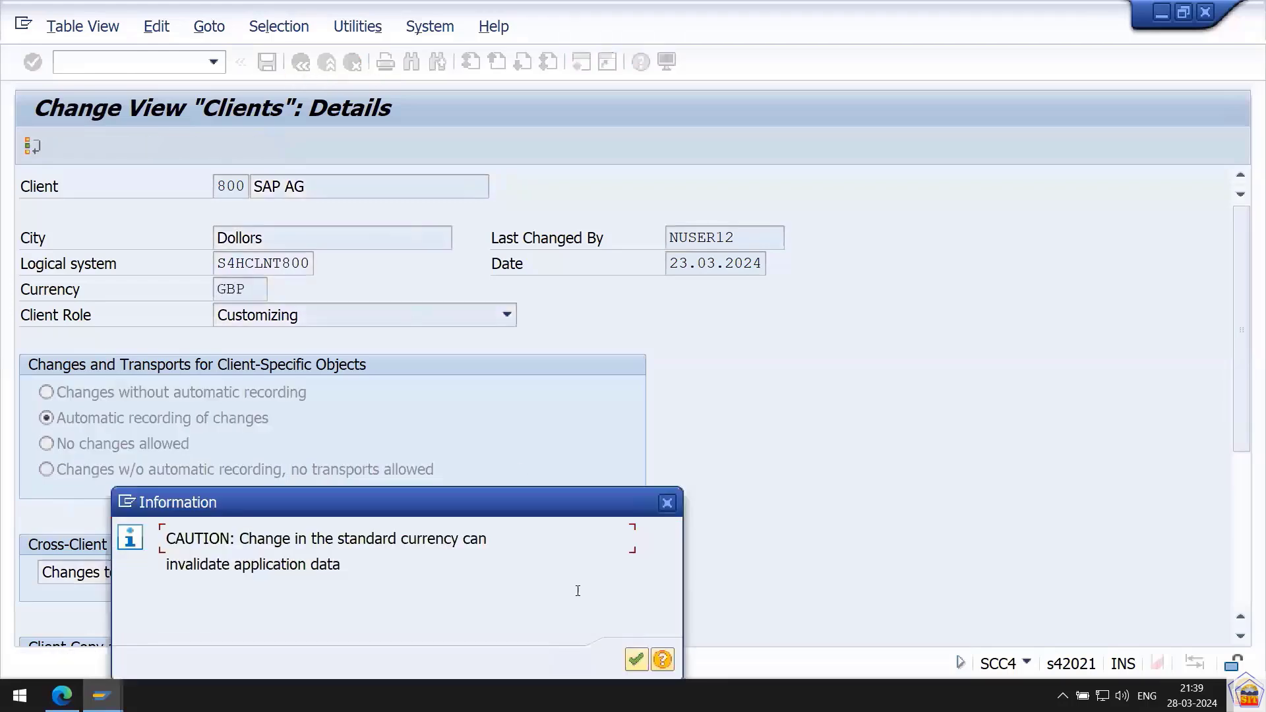
click(631, 659)
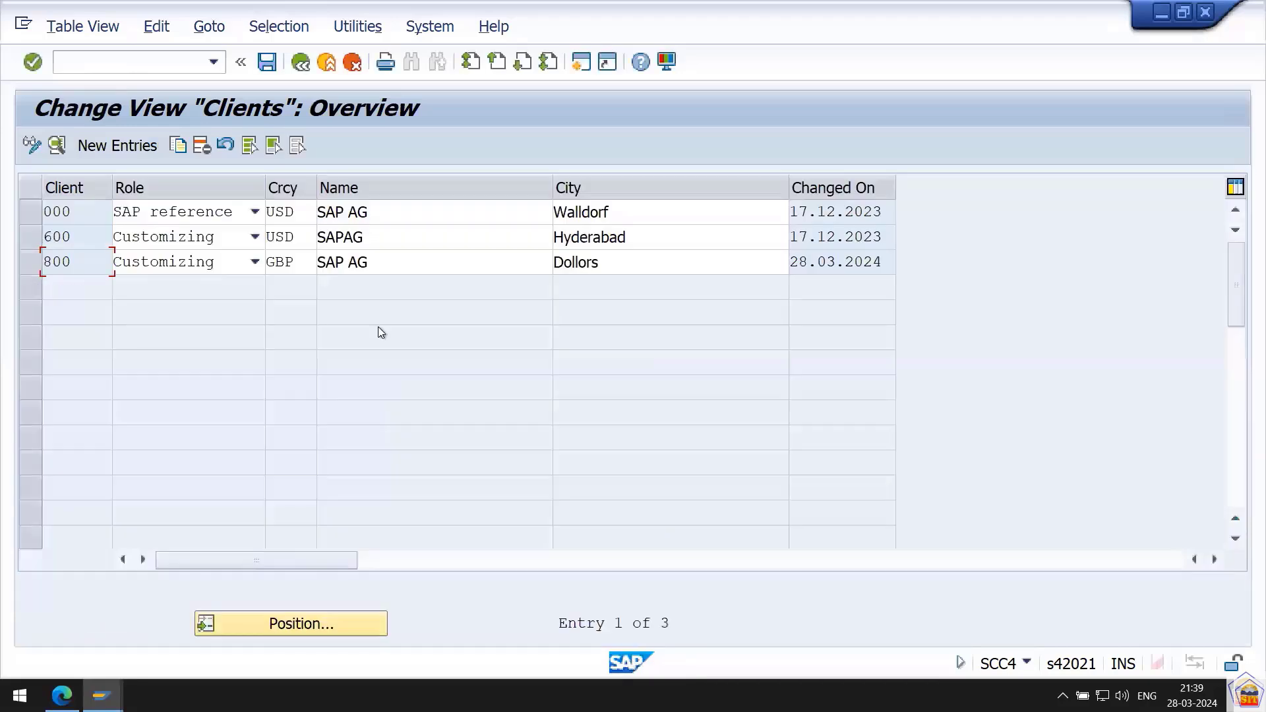
click(300, 62)
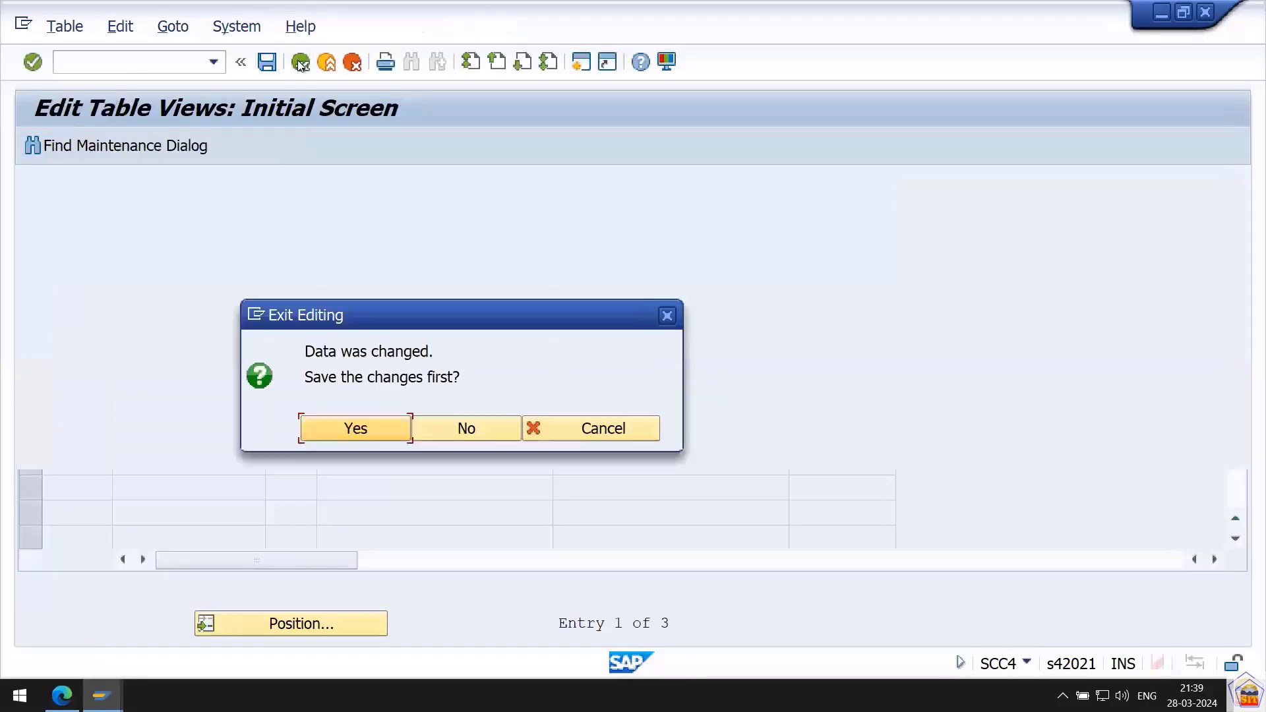
click(469, 425)
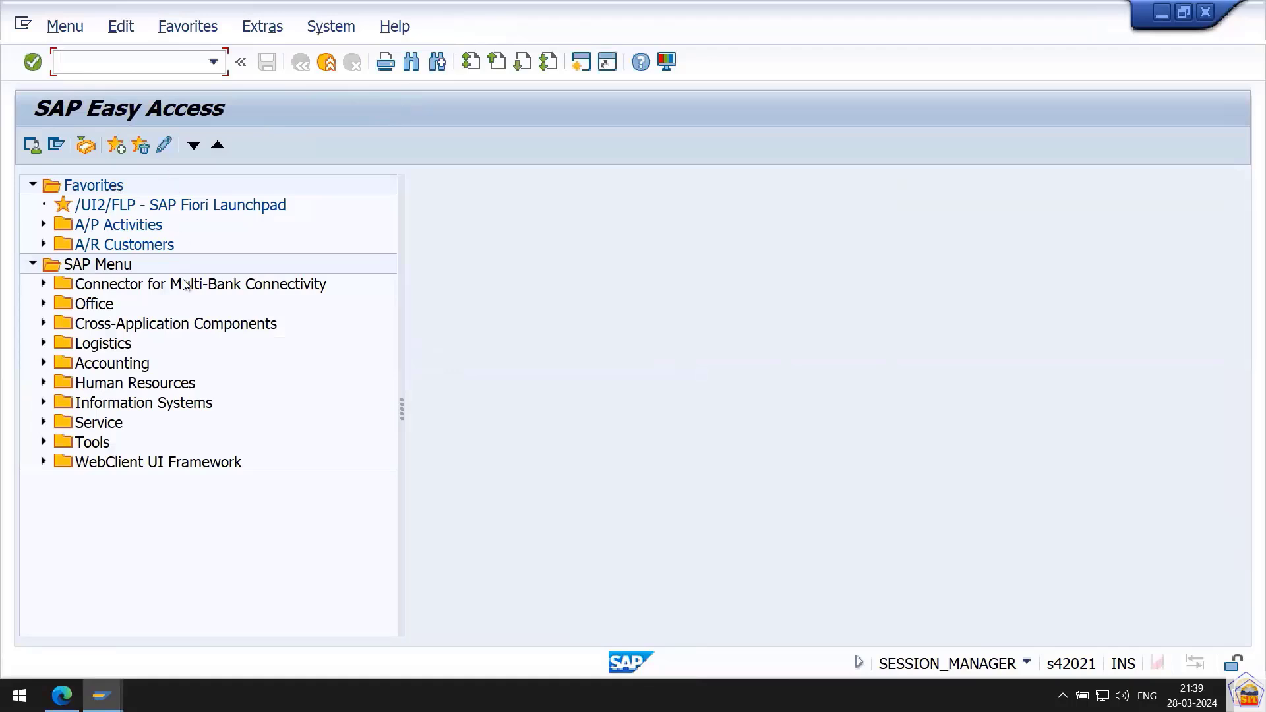
Check the OY01 line in the SAP Currencies Word document, return to SAP and run transaction OY01
mouse_move(325, 5)
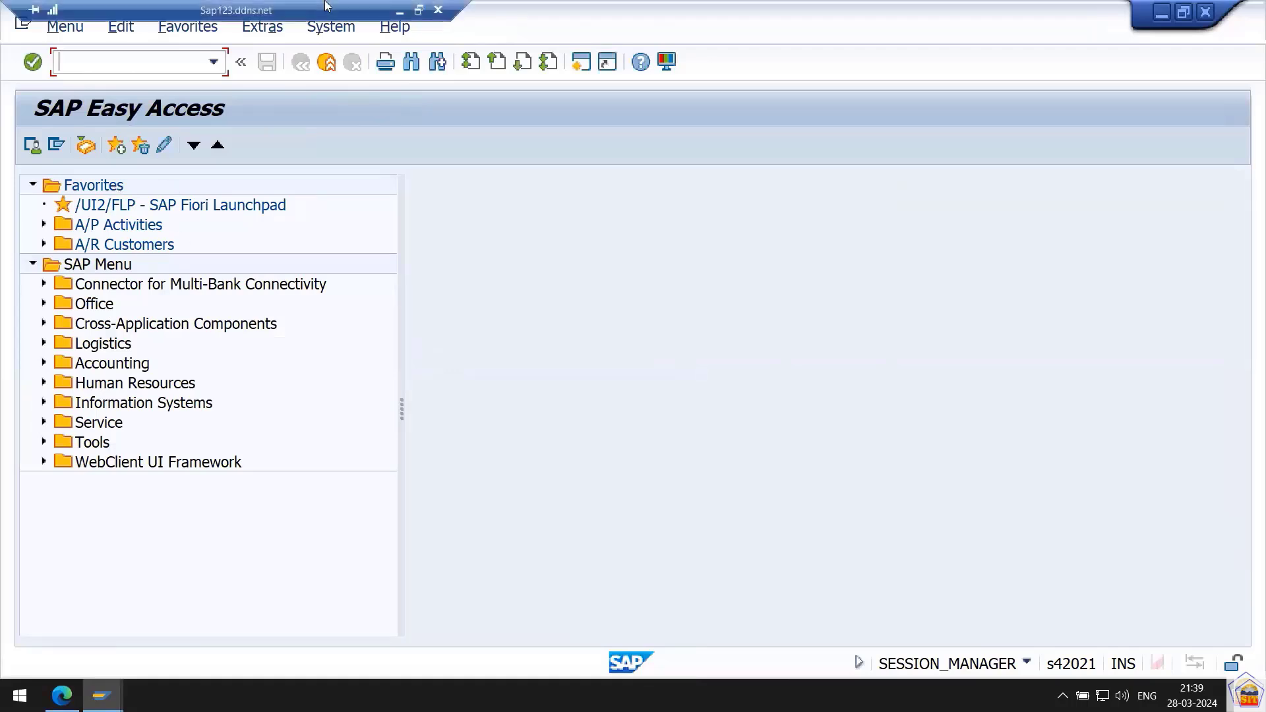
click(400, 12)
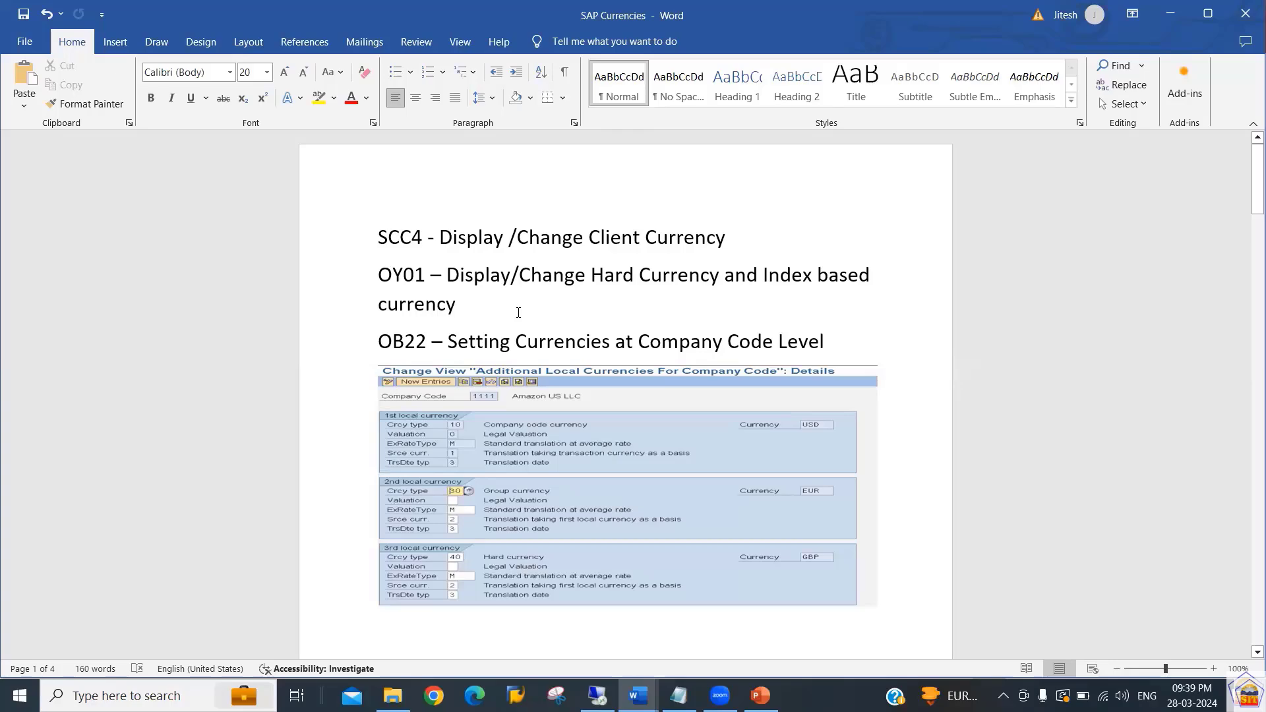
key(alt+Tab)
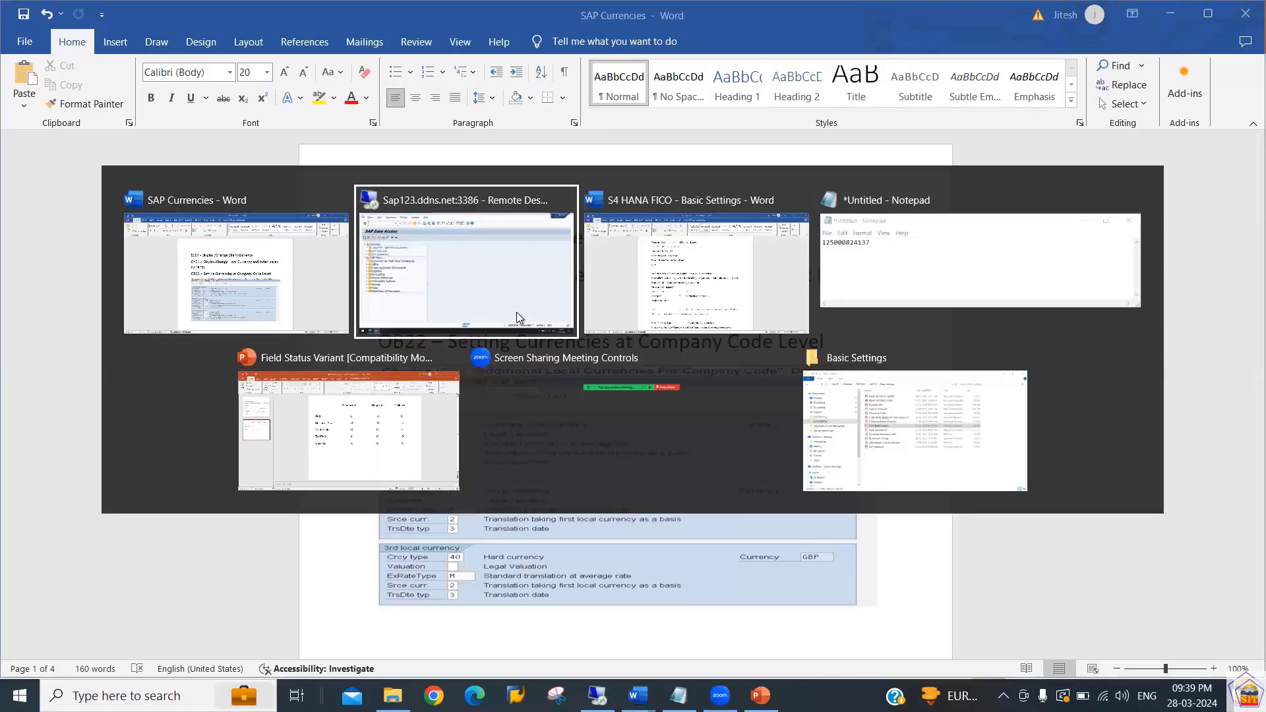
text(oy01)
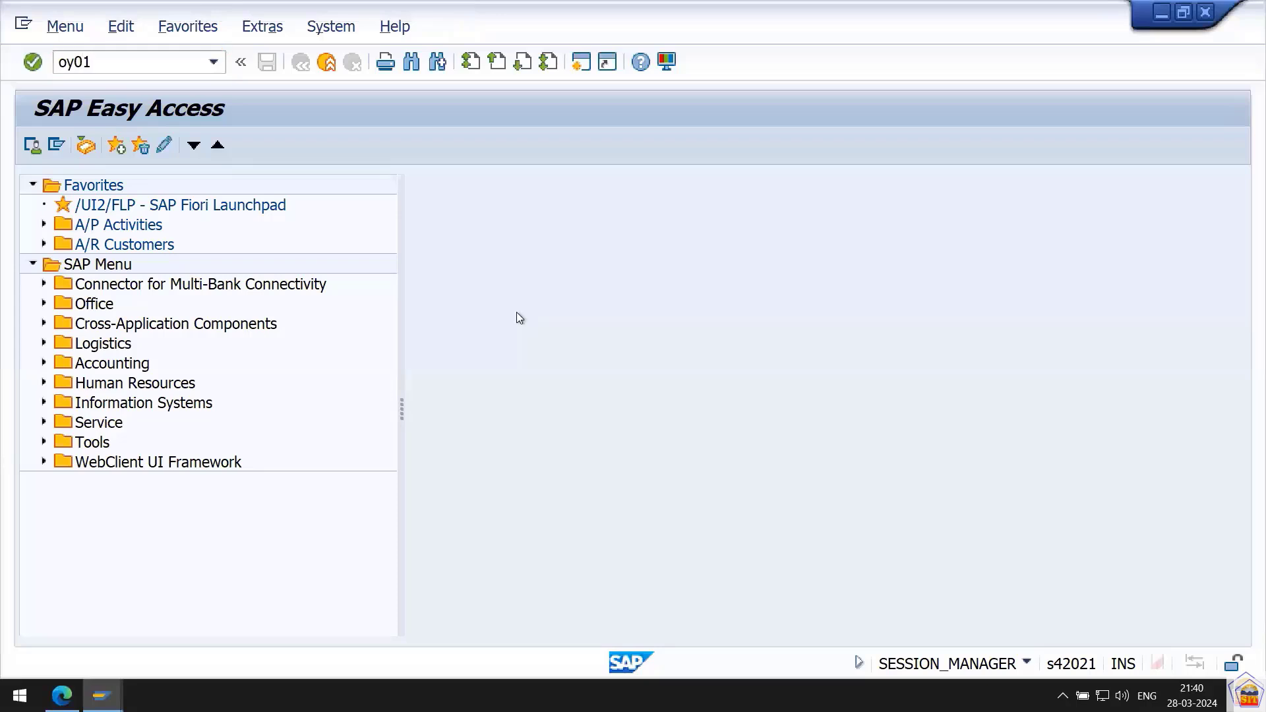
key(Return)
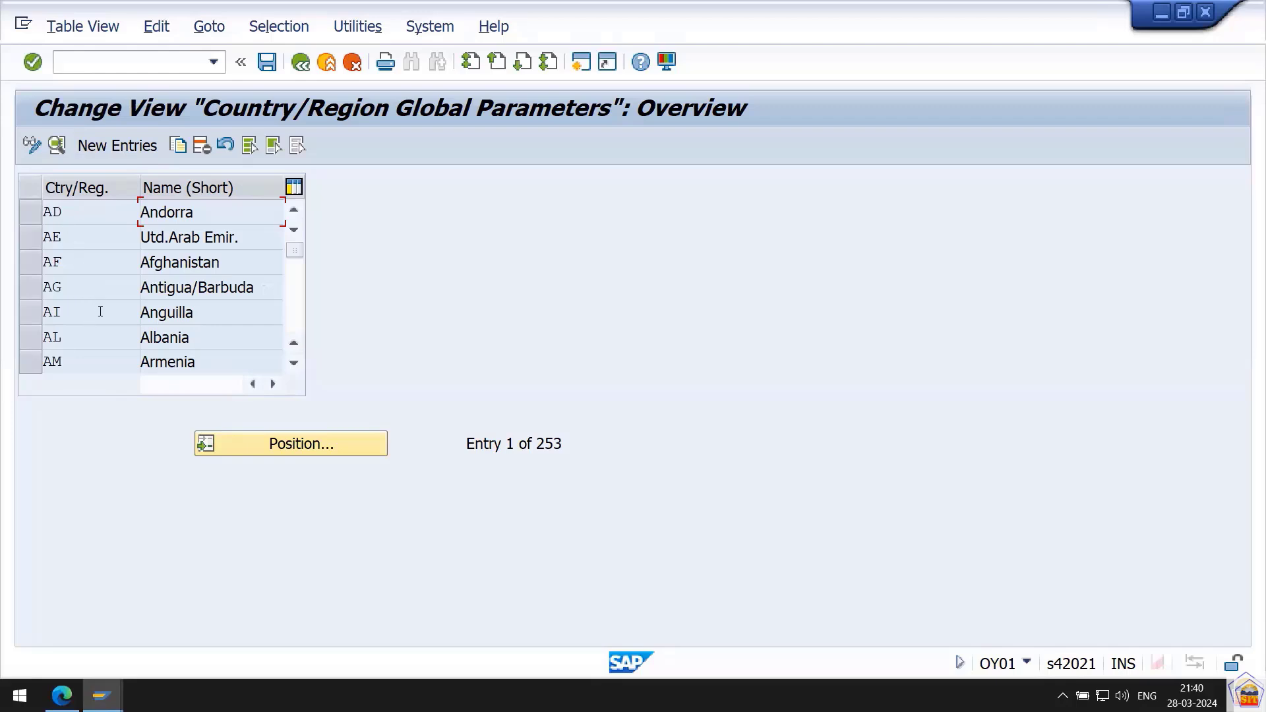
Position the country list at US and open the USA details to check the index-based currency
click(322, 442)
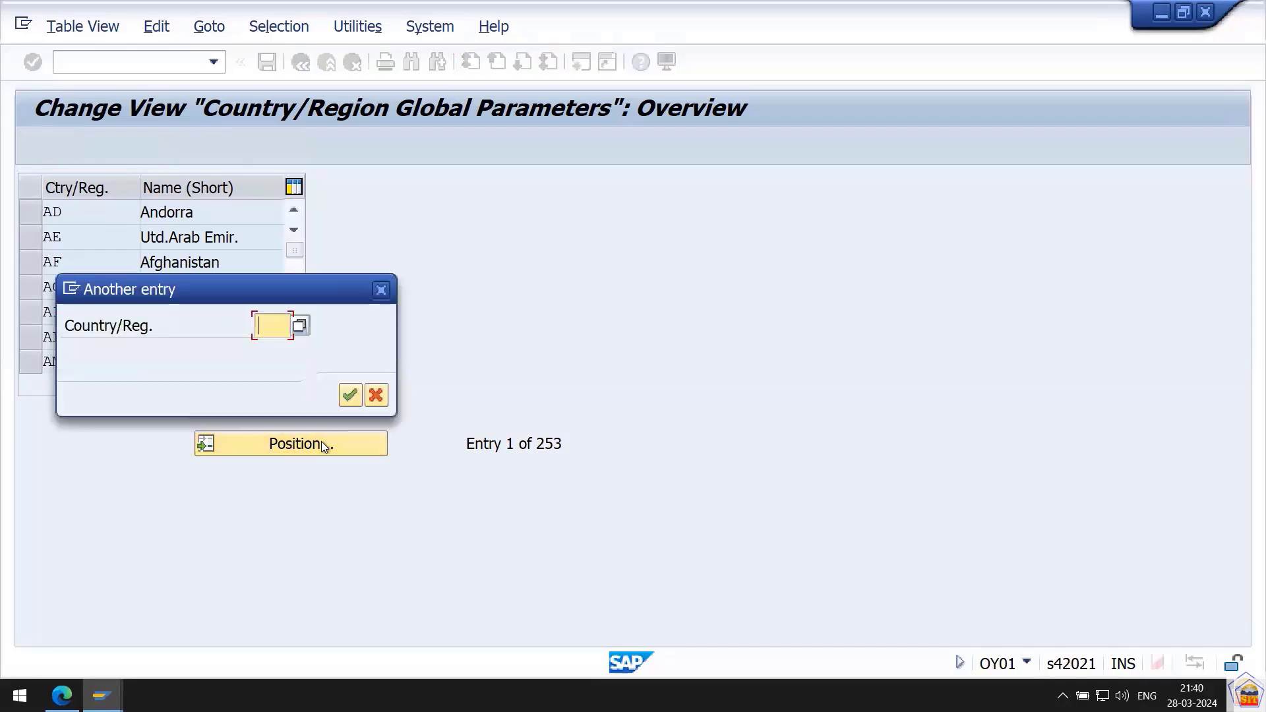
text(US)
key(Return)
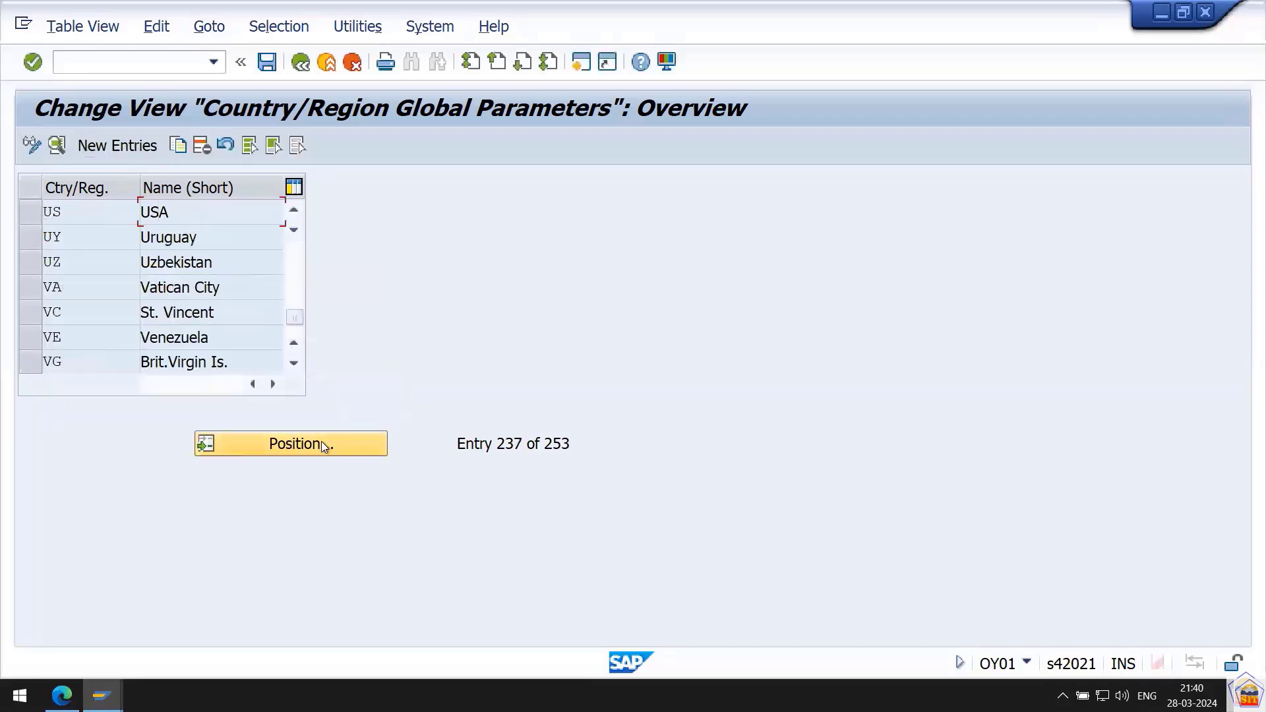
double_click(100, 216)
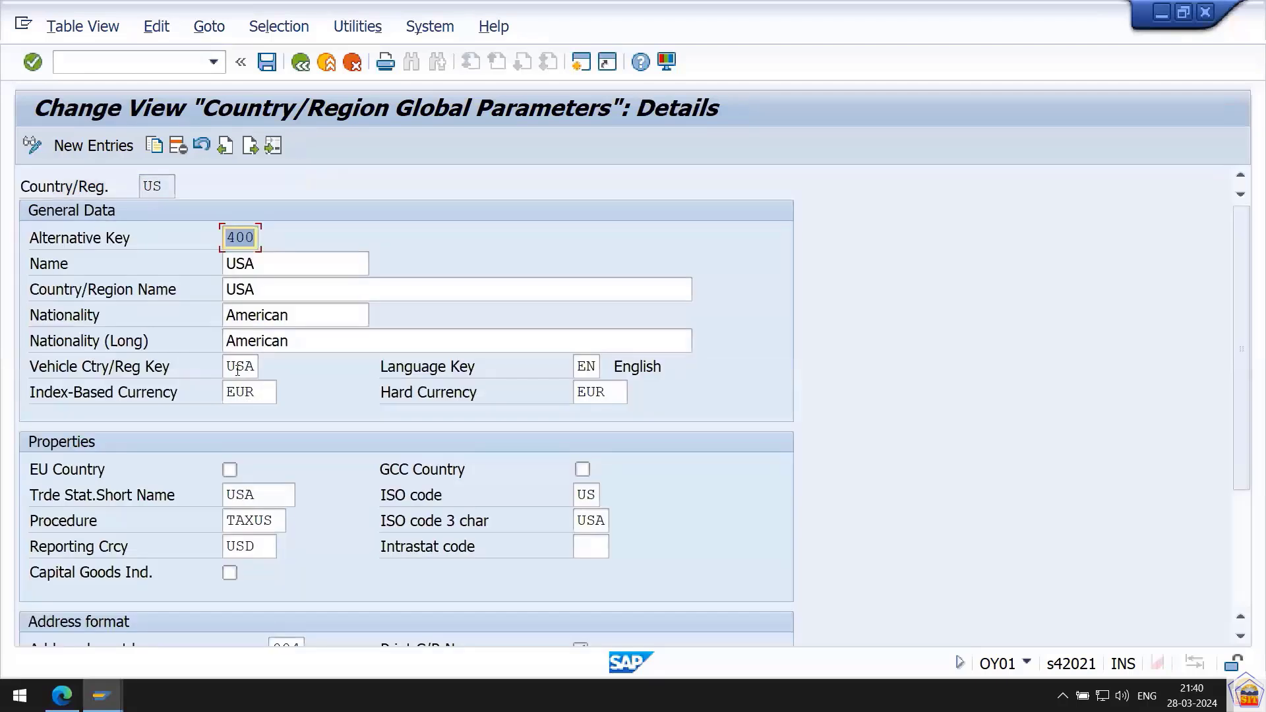
click(249, 390)
drag(254, 391, 223, 391)
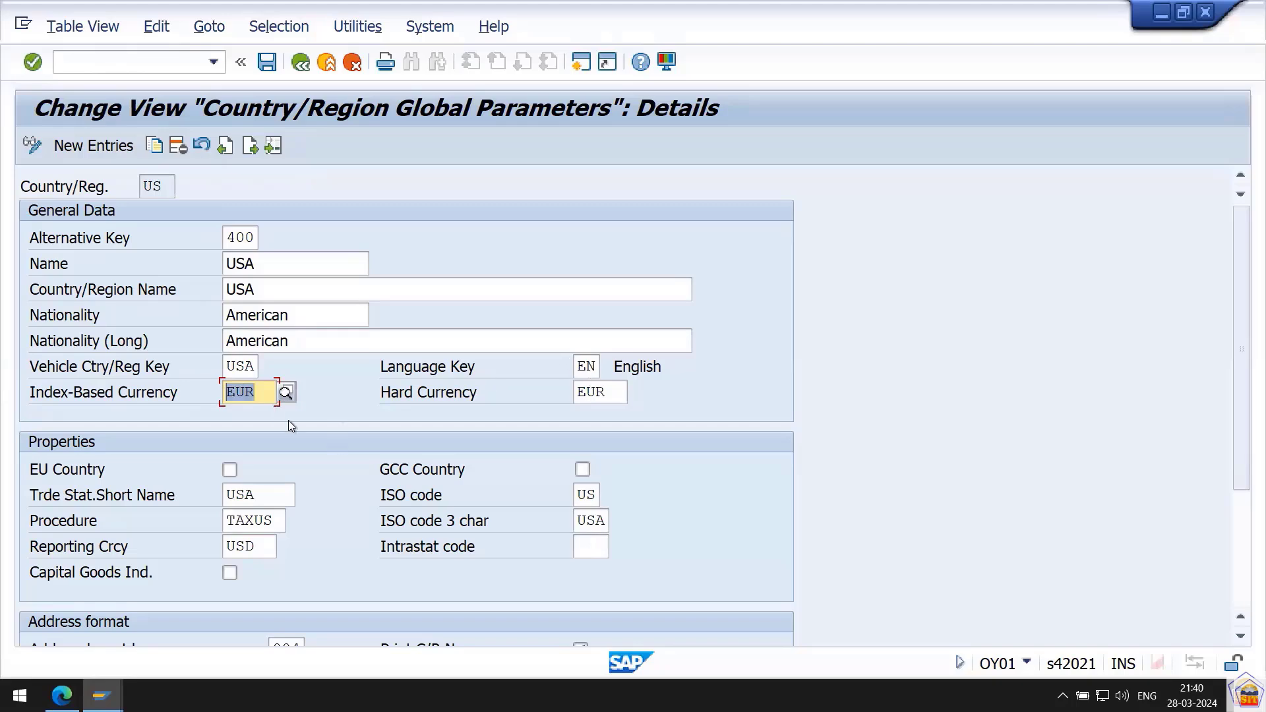
drag(265, 393, 228, 394)
Set the hard currency for USA to GBP and save it under the proposed customizing request
click(612, 394)
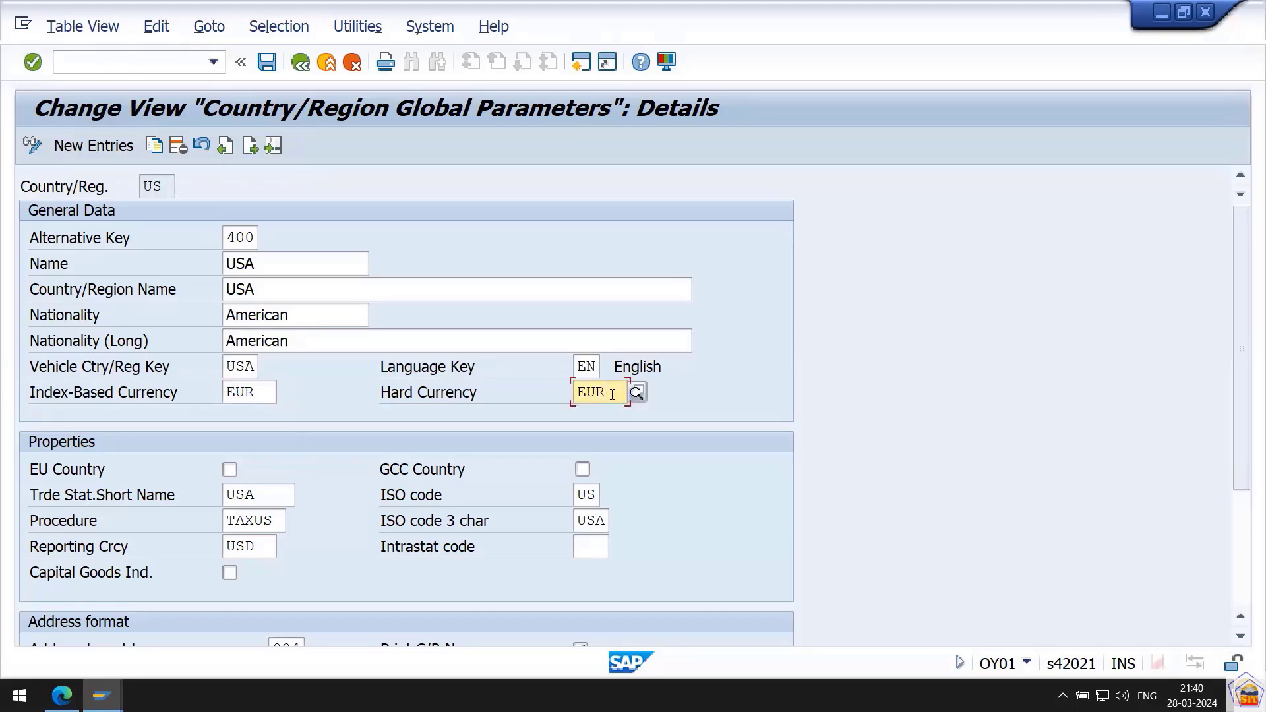
key(BackSpace)
key(BackSpace)
key(BackSpace)
text(gbp)
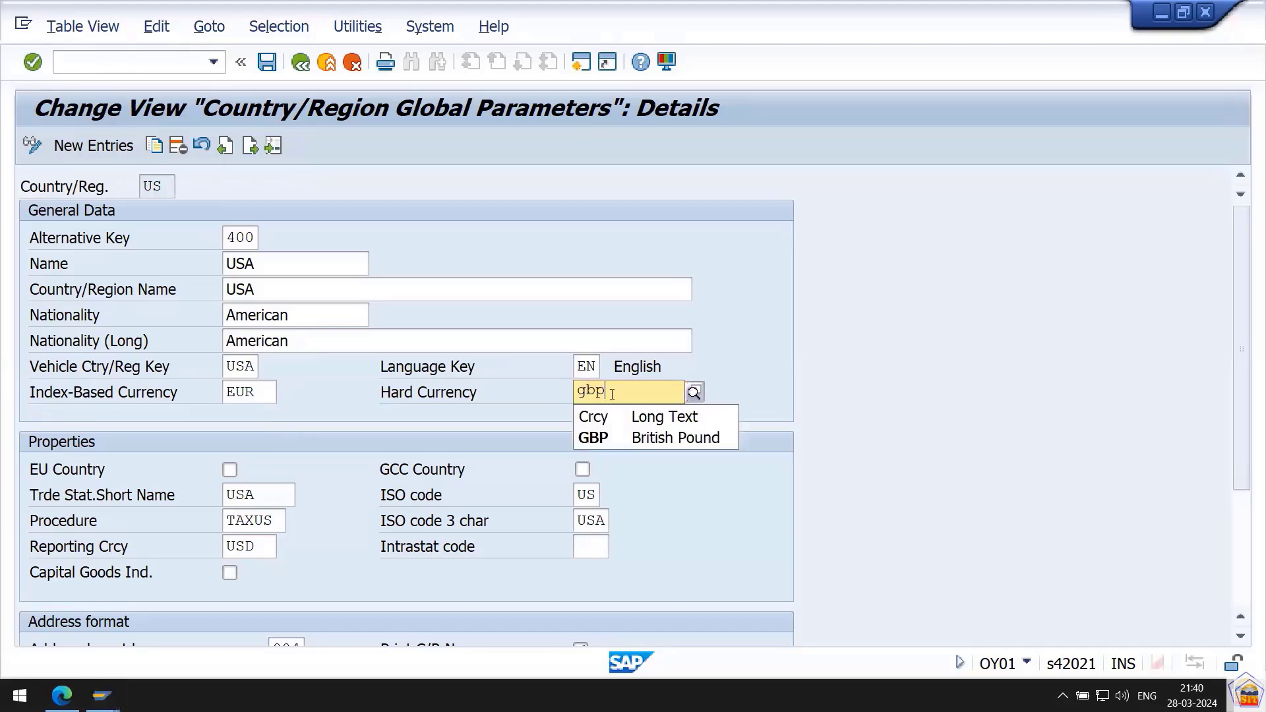
key(Down)
key(Return)
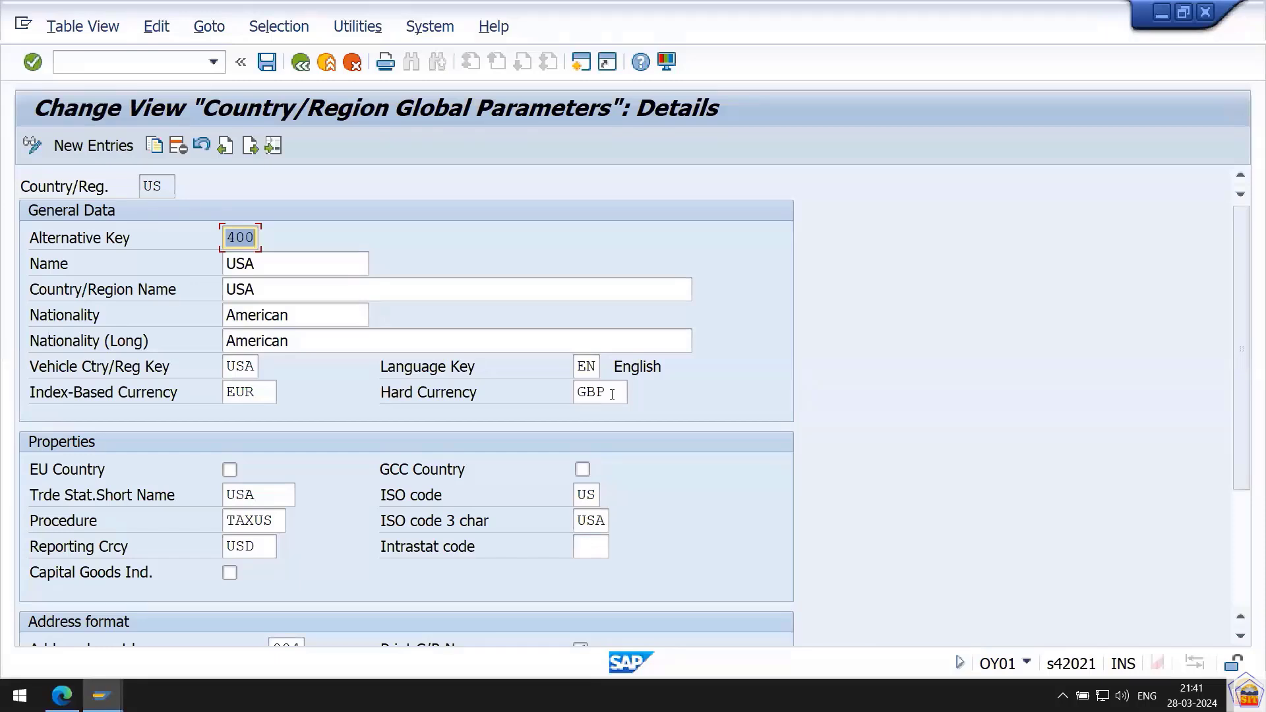
key(ctrl+s)
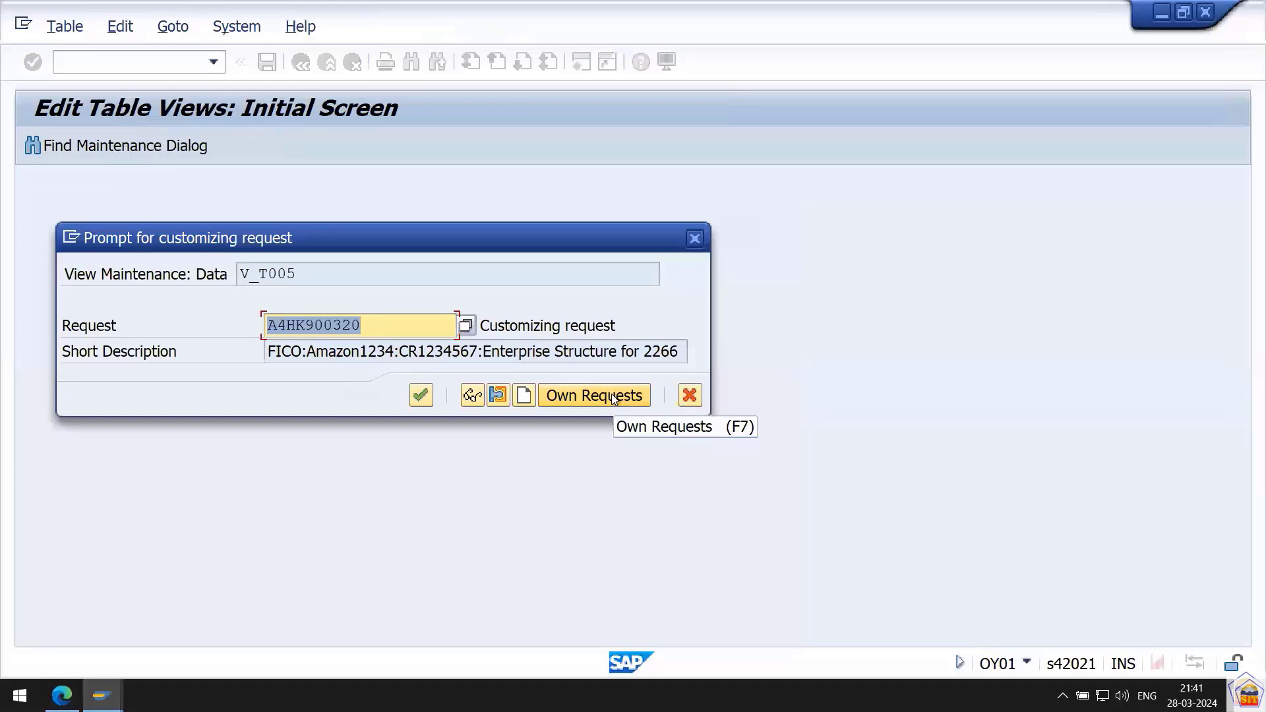
key(Return)
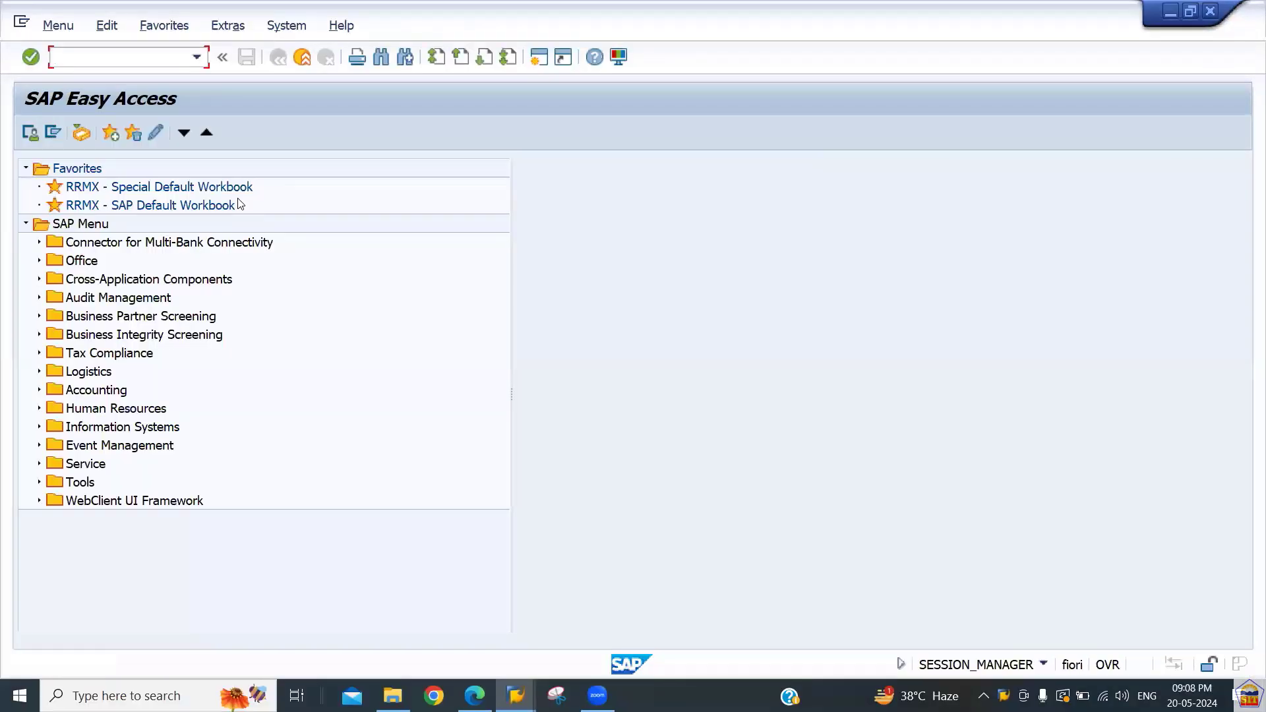
Run transaction SPRO and open the SAP Reference IMG
text(spro)
key(Return)
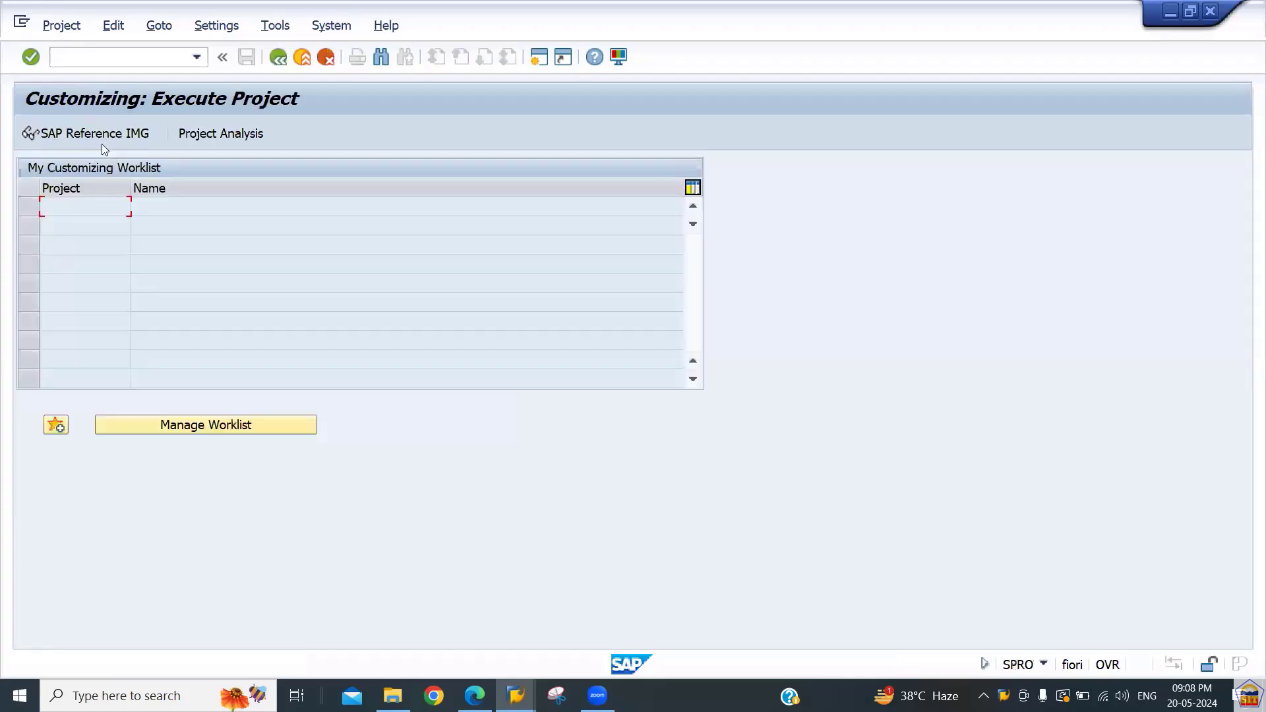
click(92, 139)
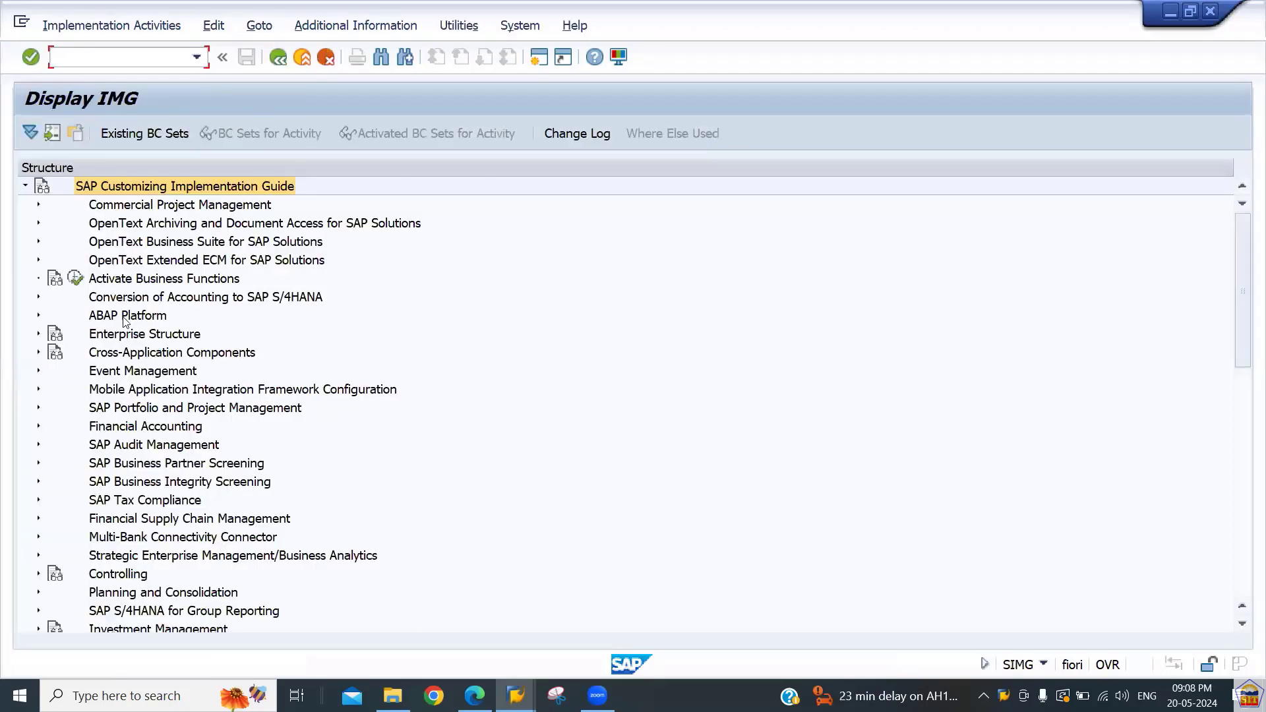
Expand Financial Accounting and its Financial Accounting Global Settings node in the implementation guide
click(126, 318)
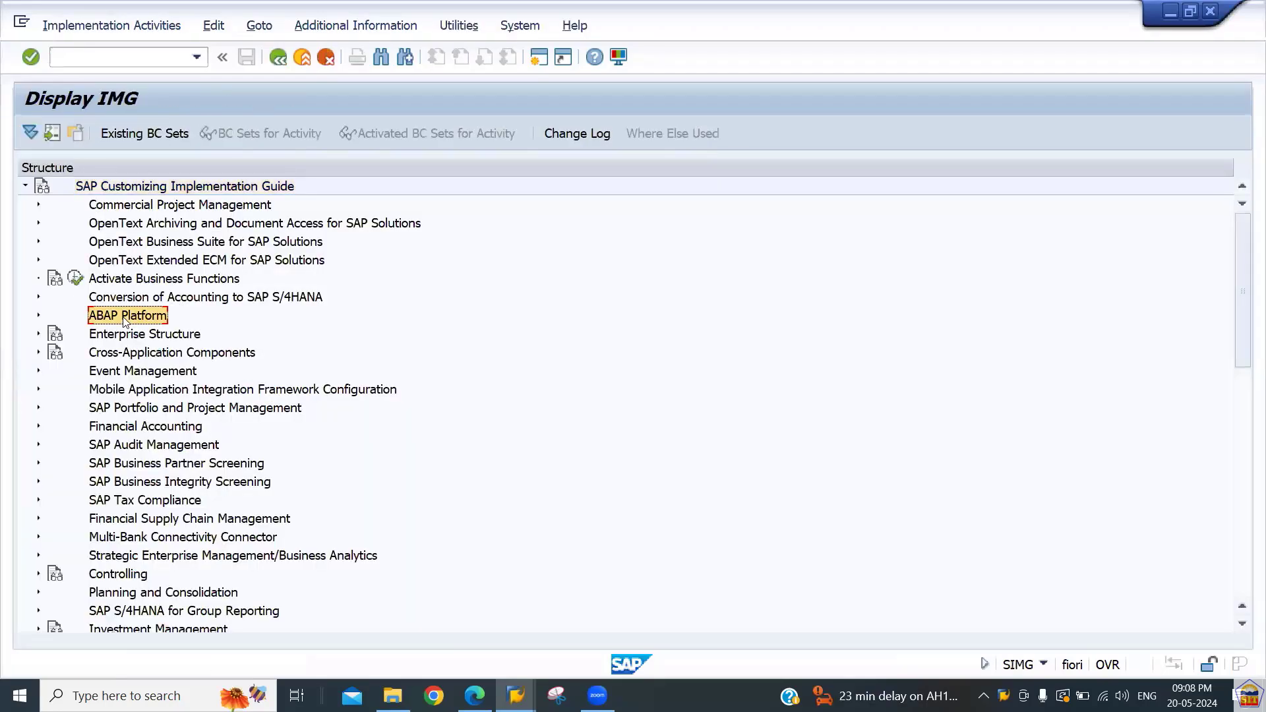
key(Down)
key(Down)
key(Down)
key(Down)
key(Down)
key(Down)
key(Down)
key(Down)
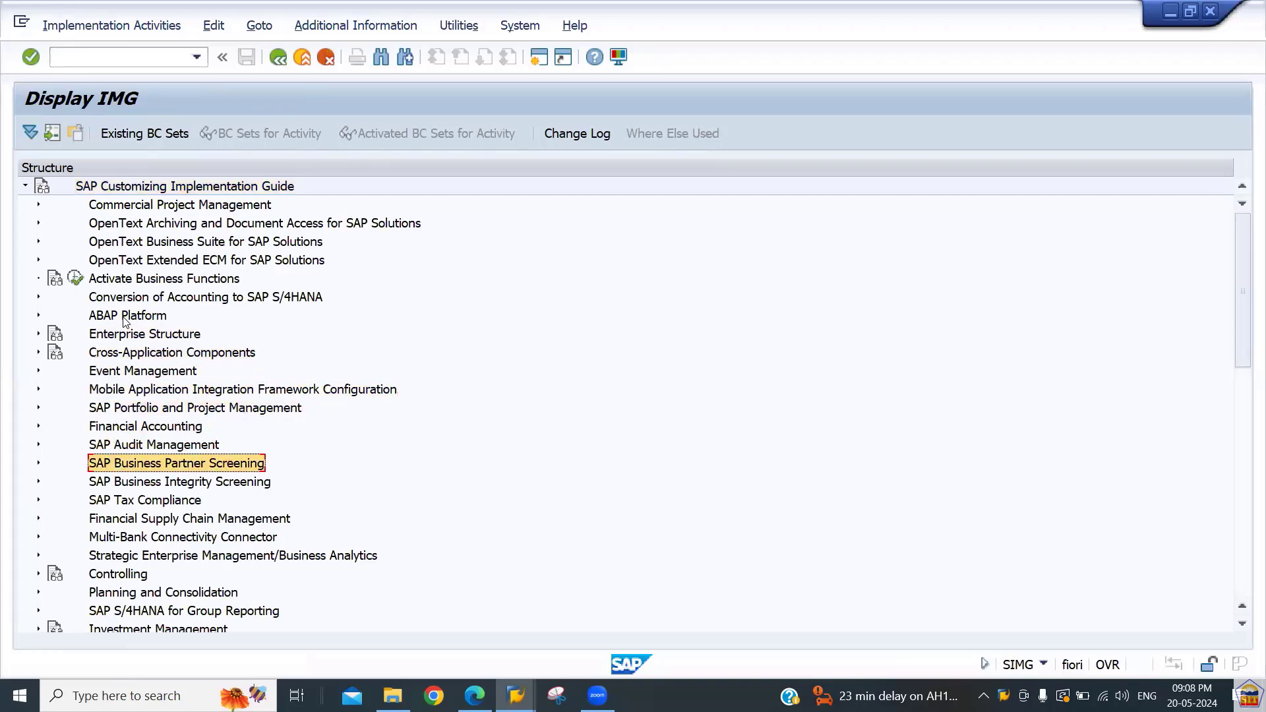
key(Down)
key(Up)
key(Up)
key(Up)
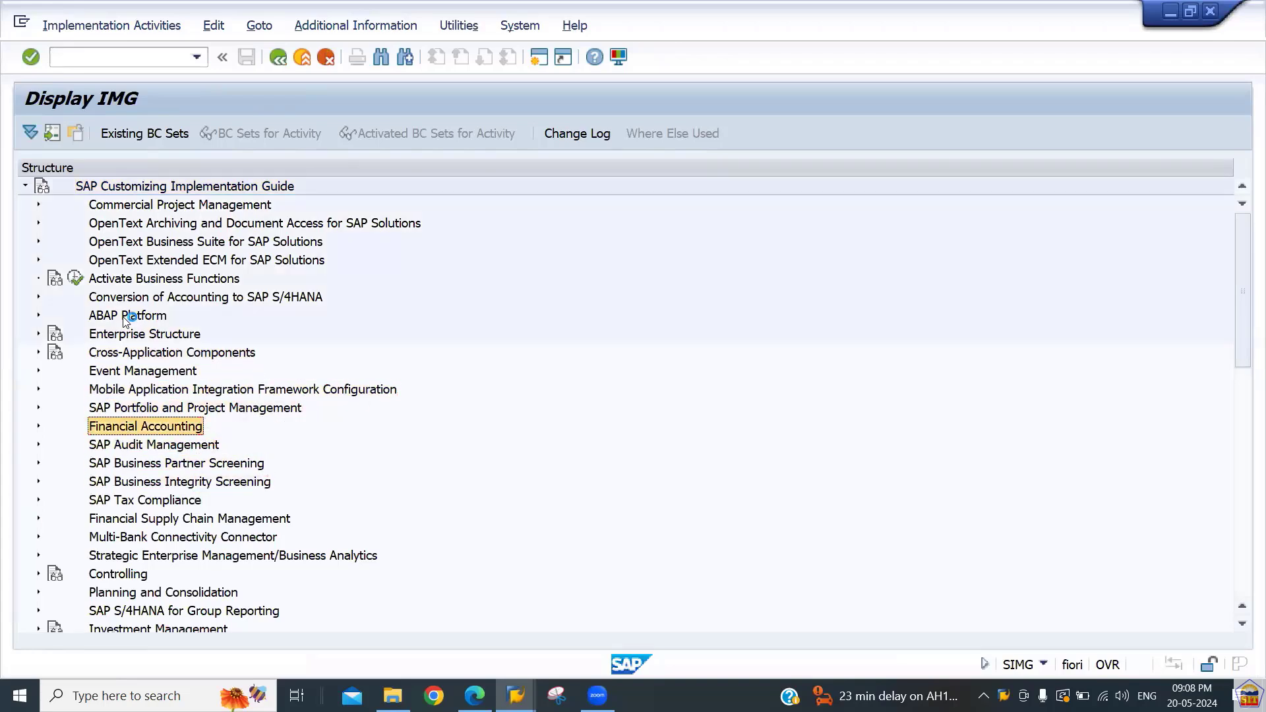
key(Right)
key(Down)
key(Right)
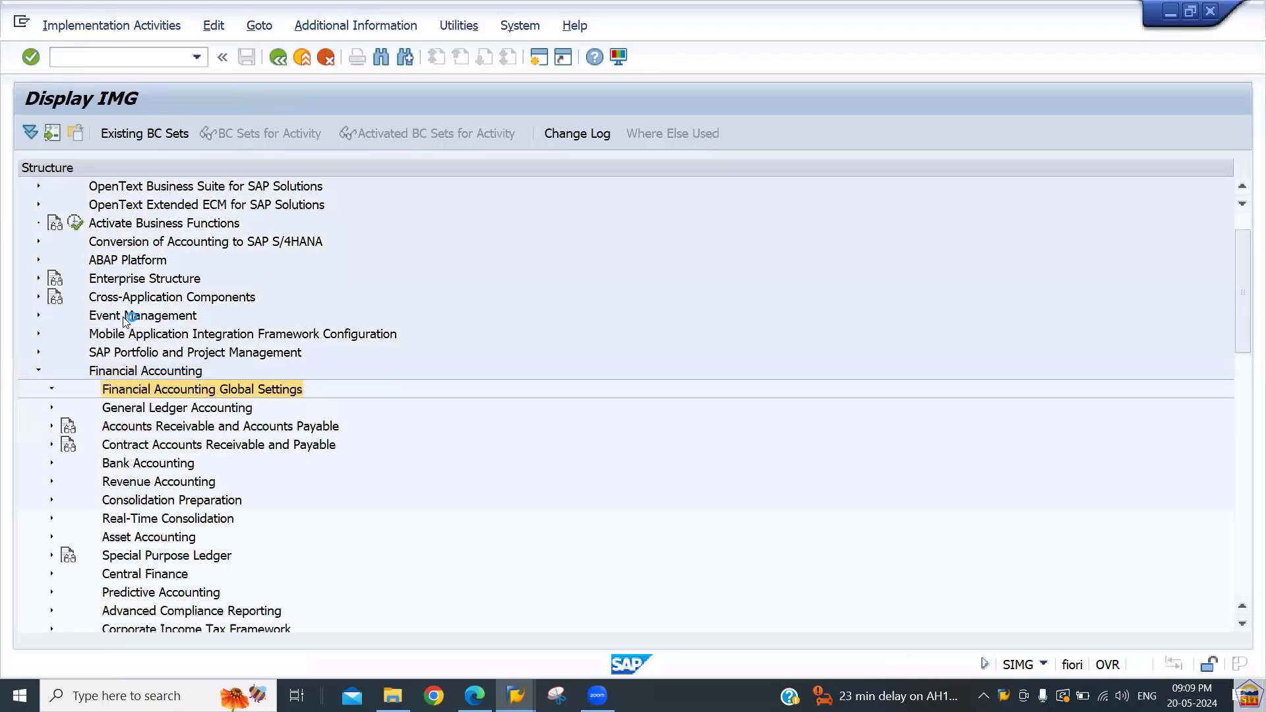
Expand Ledgers and its Ledger node, and execute Define Settings for Ledgers and Currency Types
key(Down)
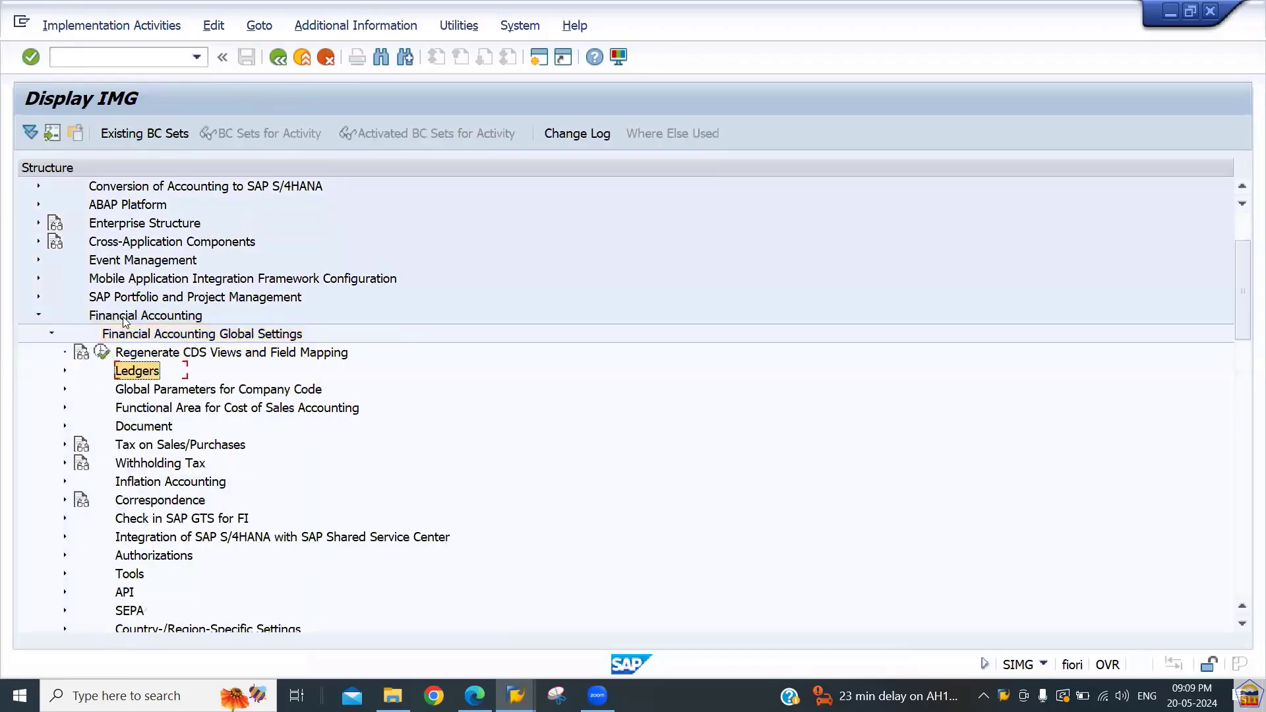
key(Right)
key(Down)
key(Down)
key(Right)
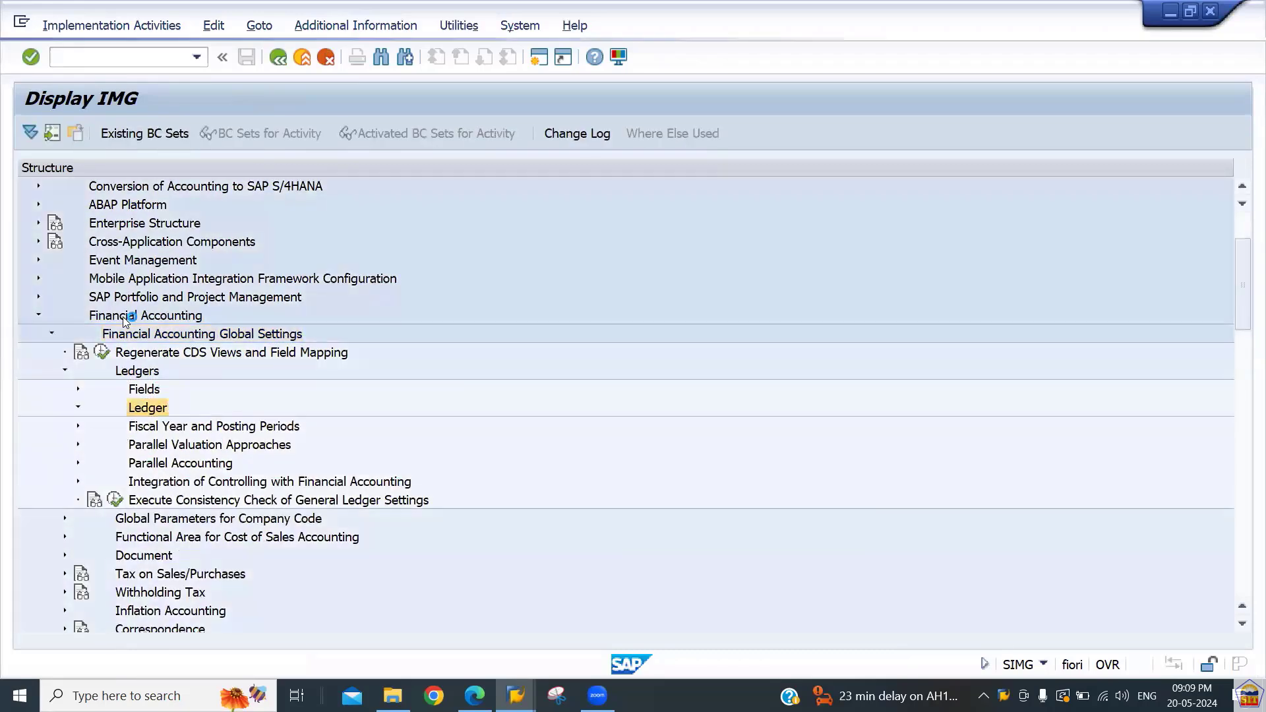
key(Down)
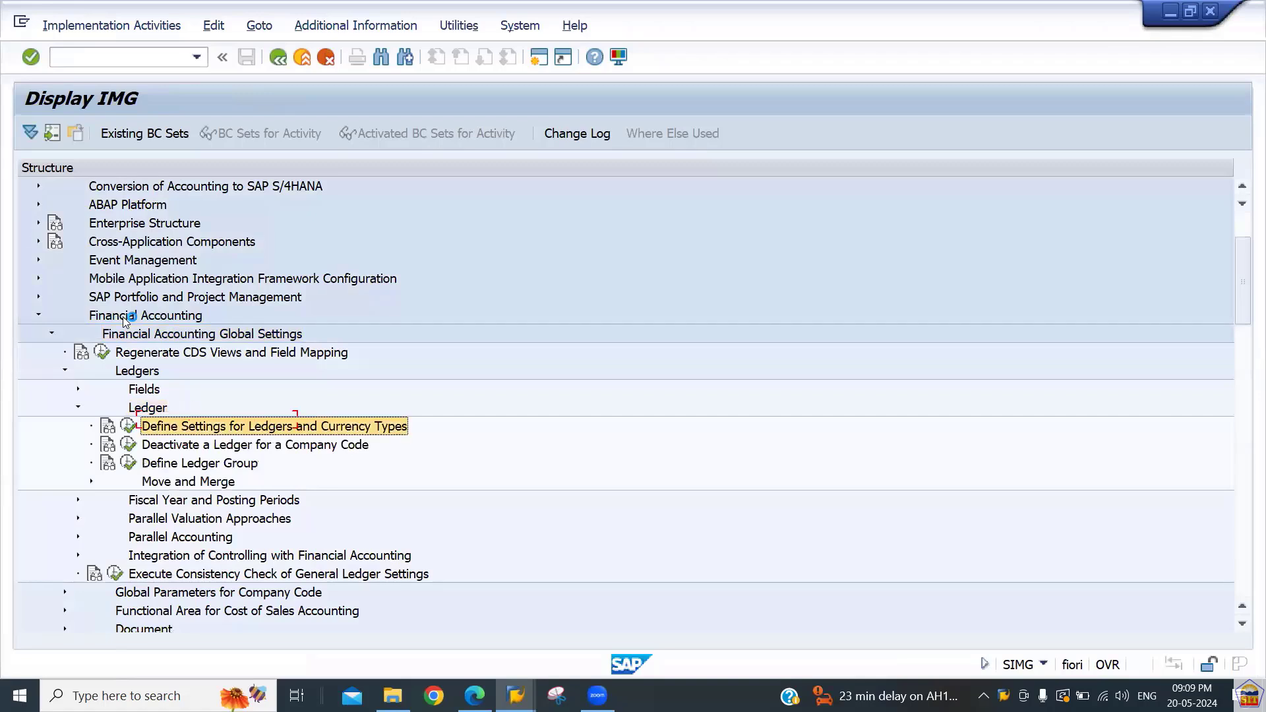
click(125, 427)
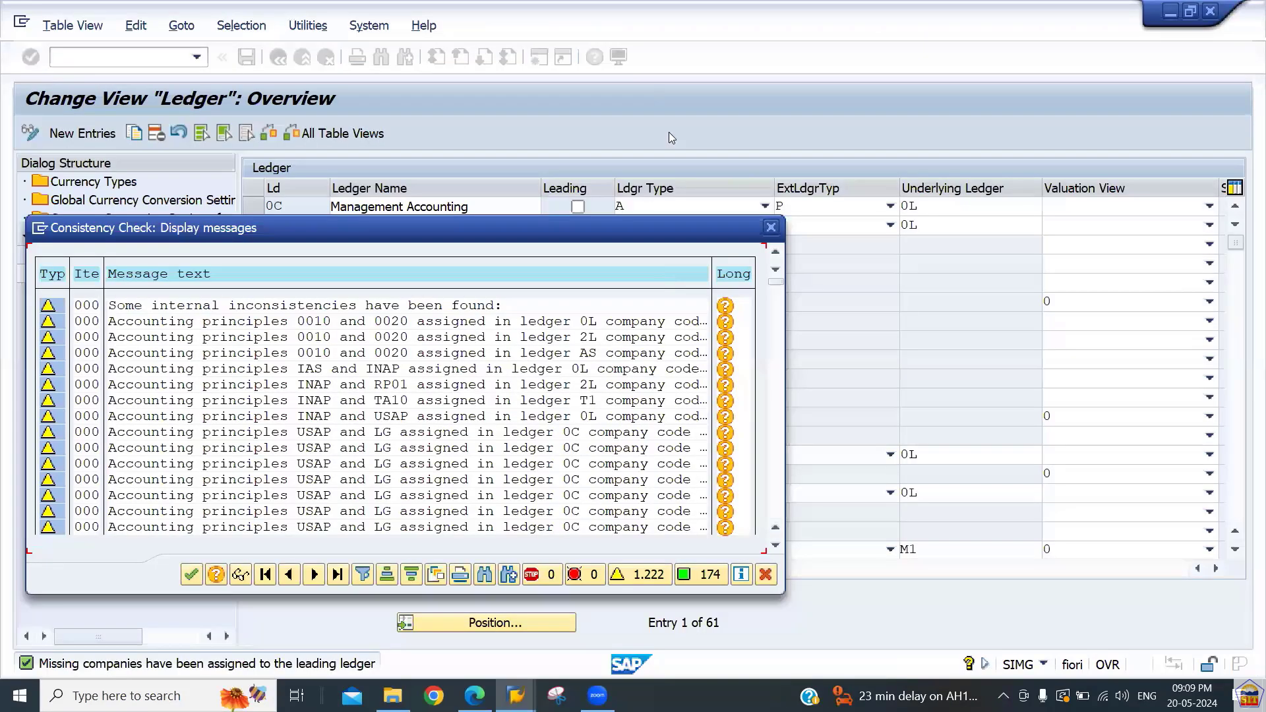
Close the consistency check messages, select ledger 2L and open its Company Code Settings for the Ledger
key(Return)
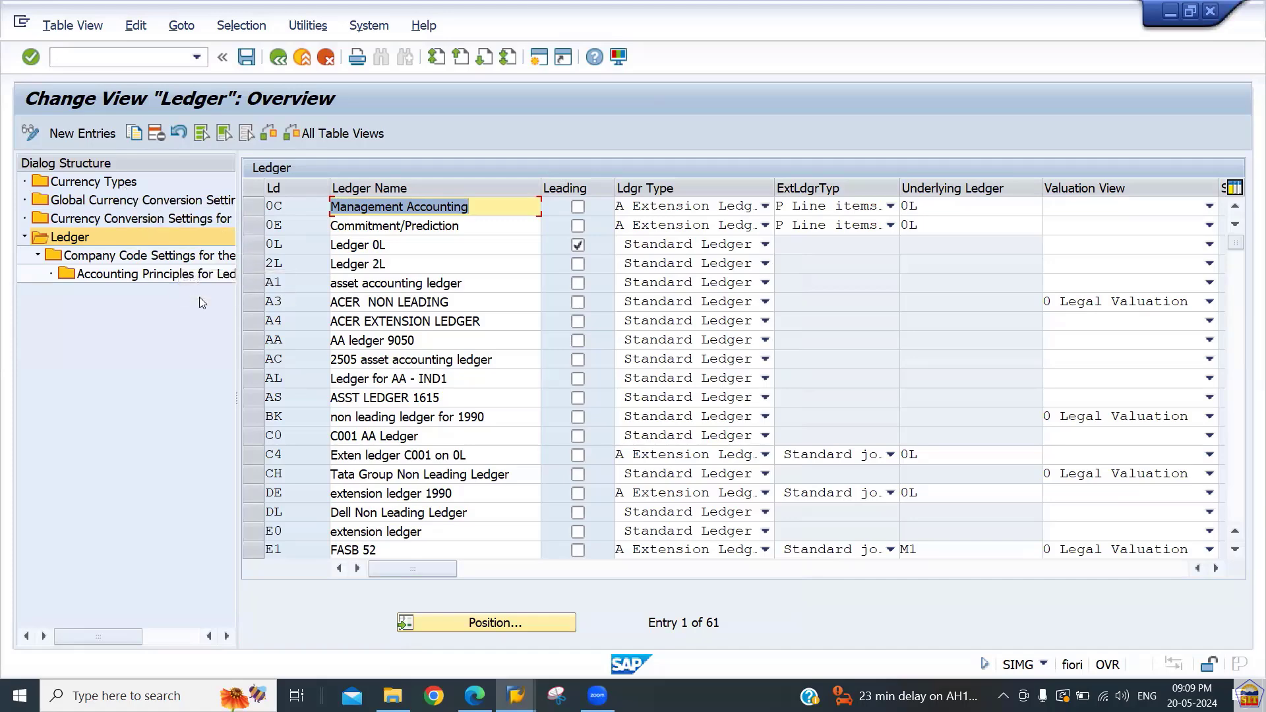
click(254, 263)
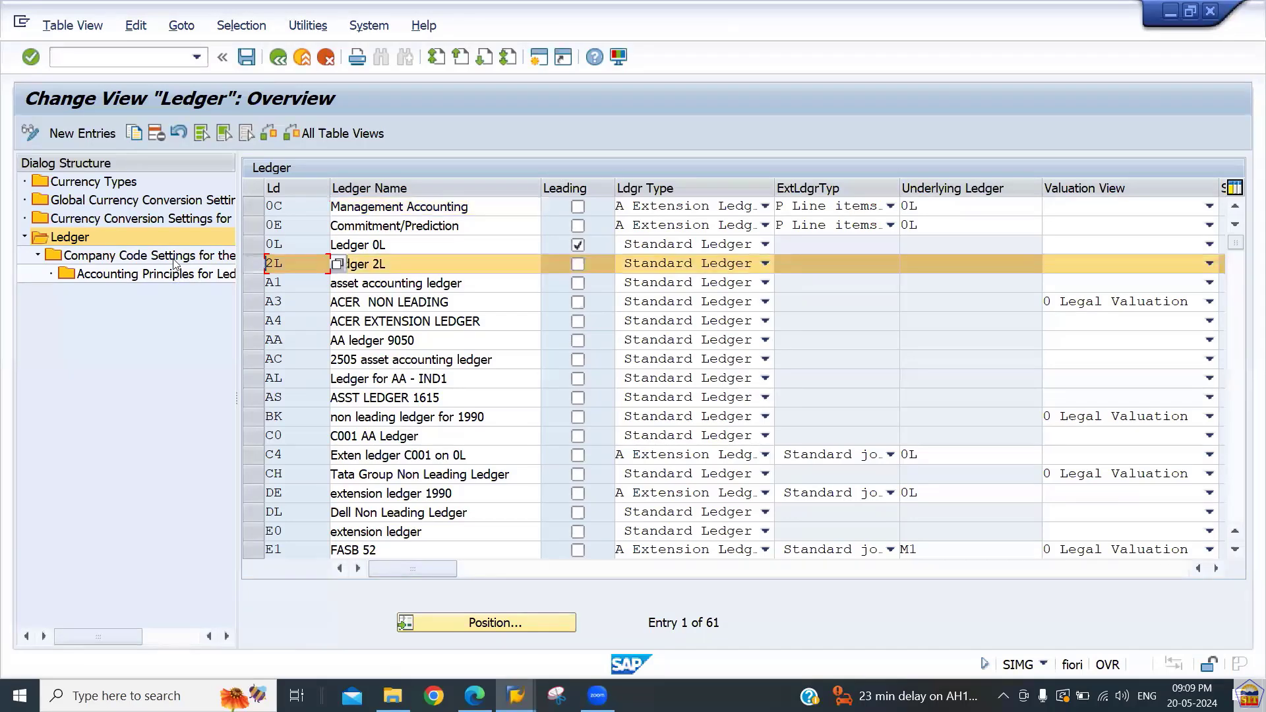
double_click(130, 256)
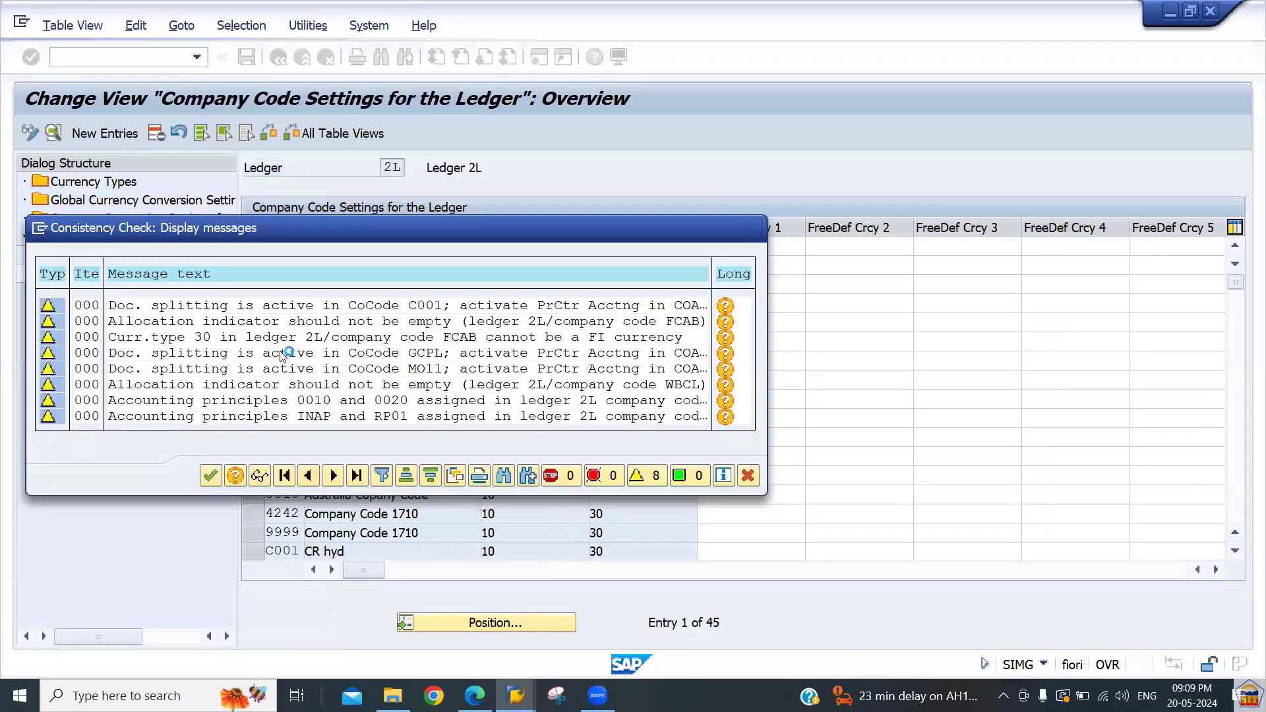
Close the consistency check messages and examine the freely defined currency columns in ledger 2L's company code settings
key(Return)
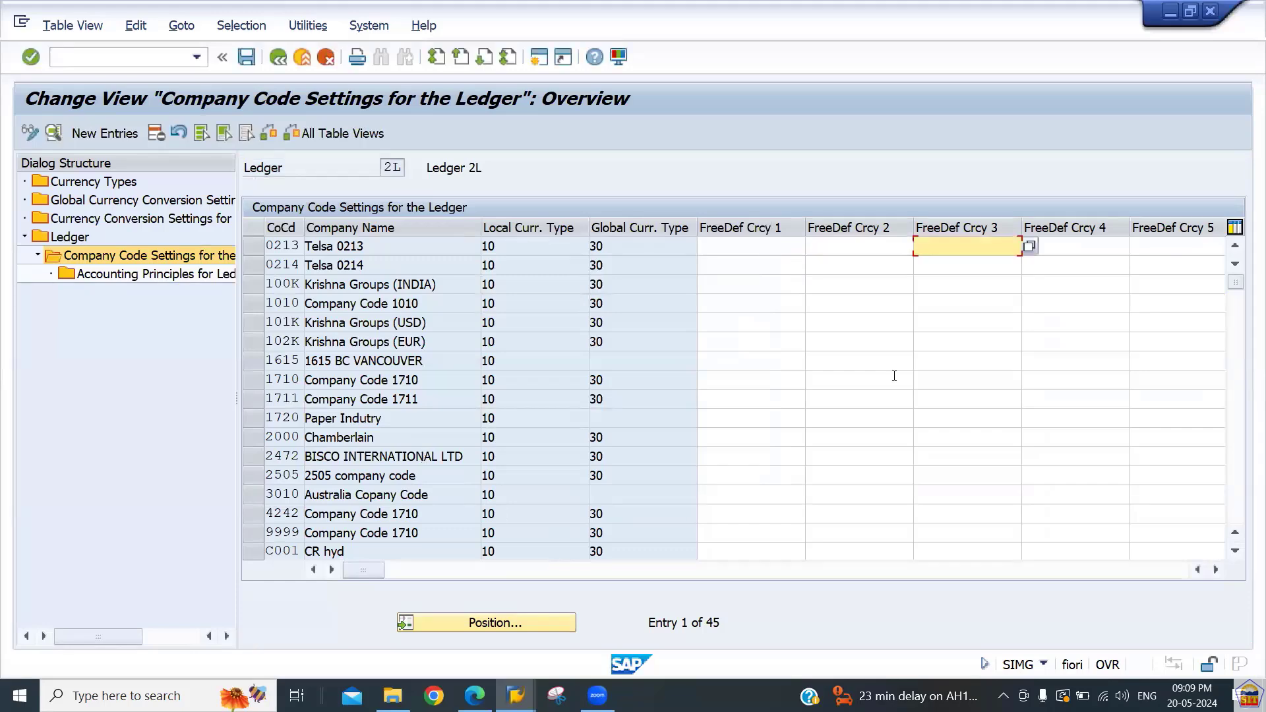
click(1216, 570)
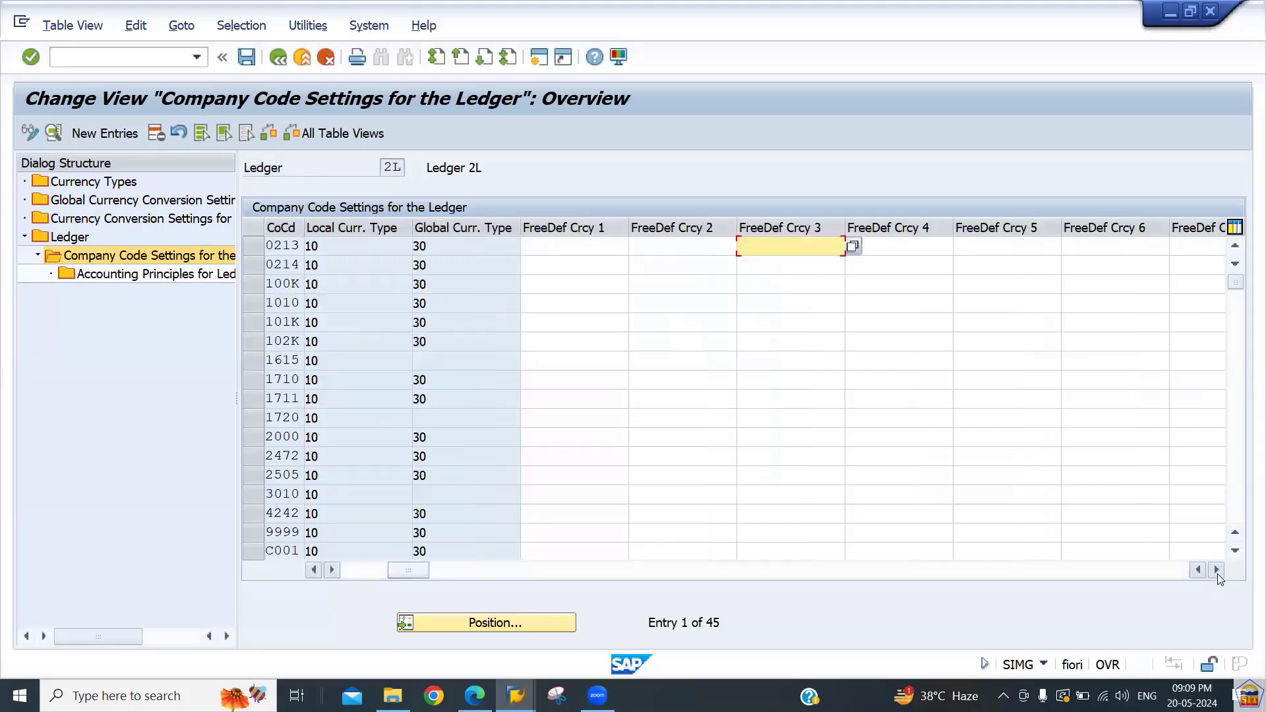
click(1216, 570)
click(1216, 570)
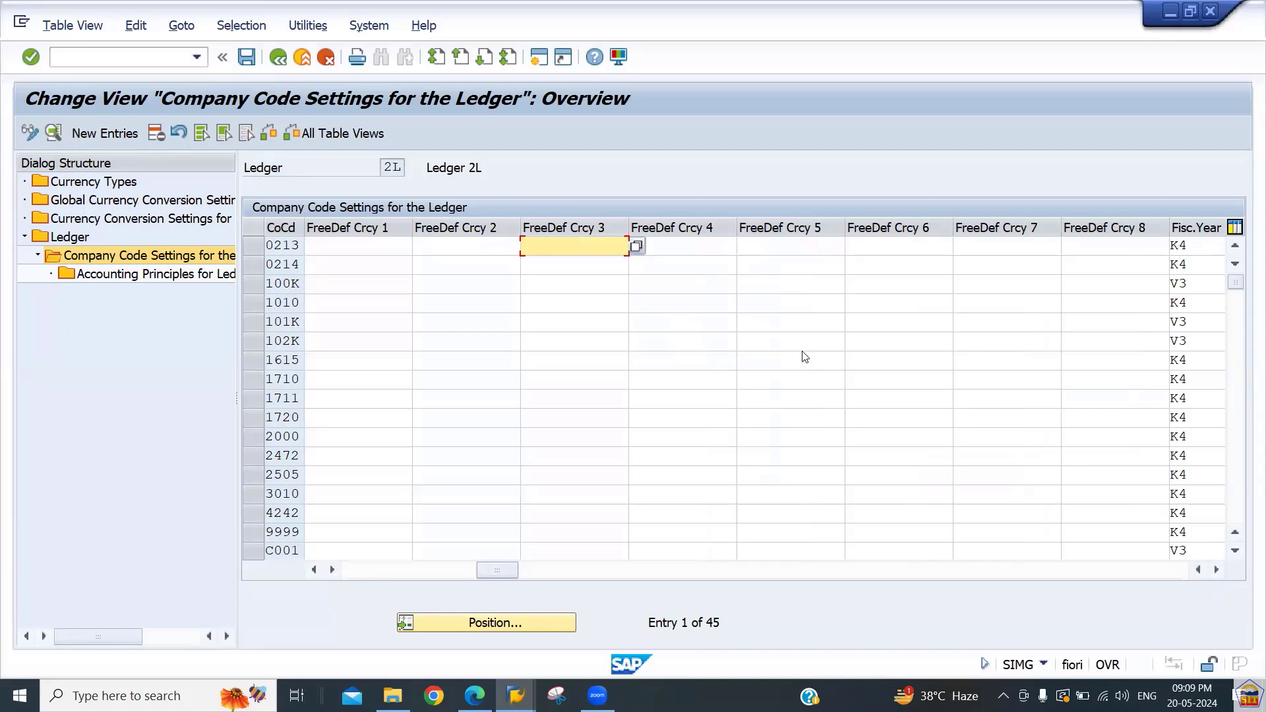
click(376, 253)
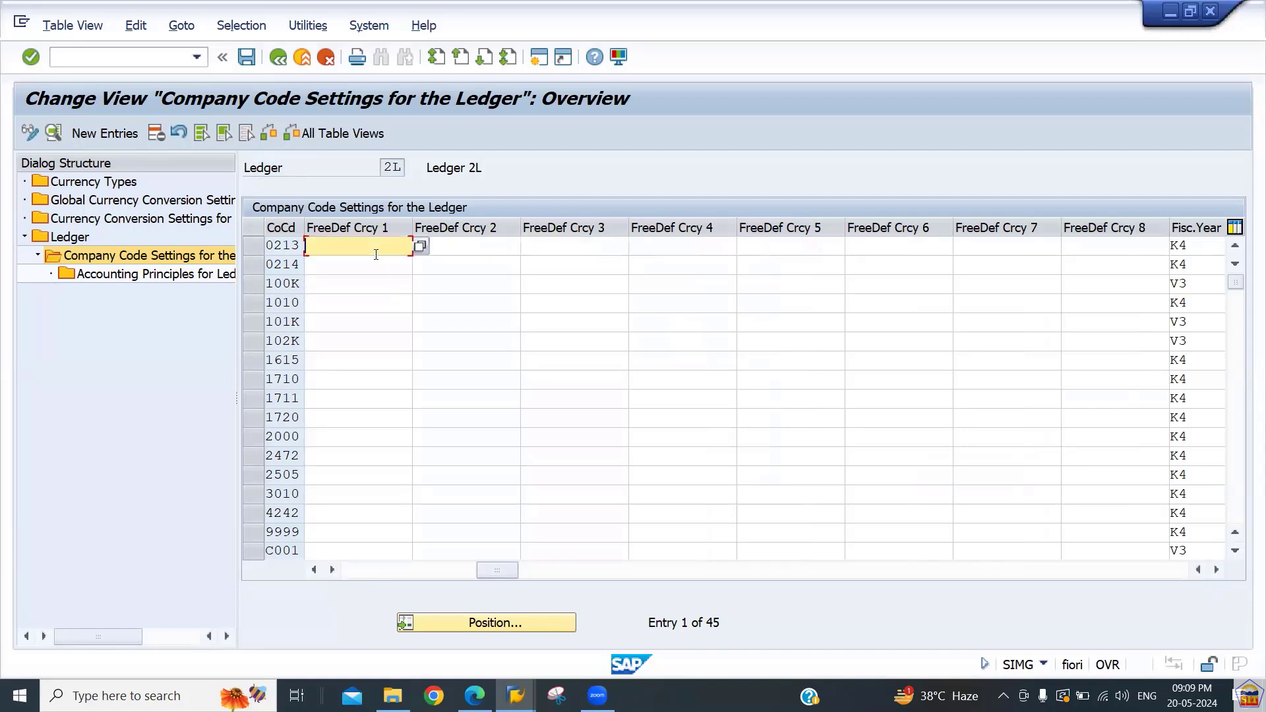
click(491, 246)
click(591, 245)
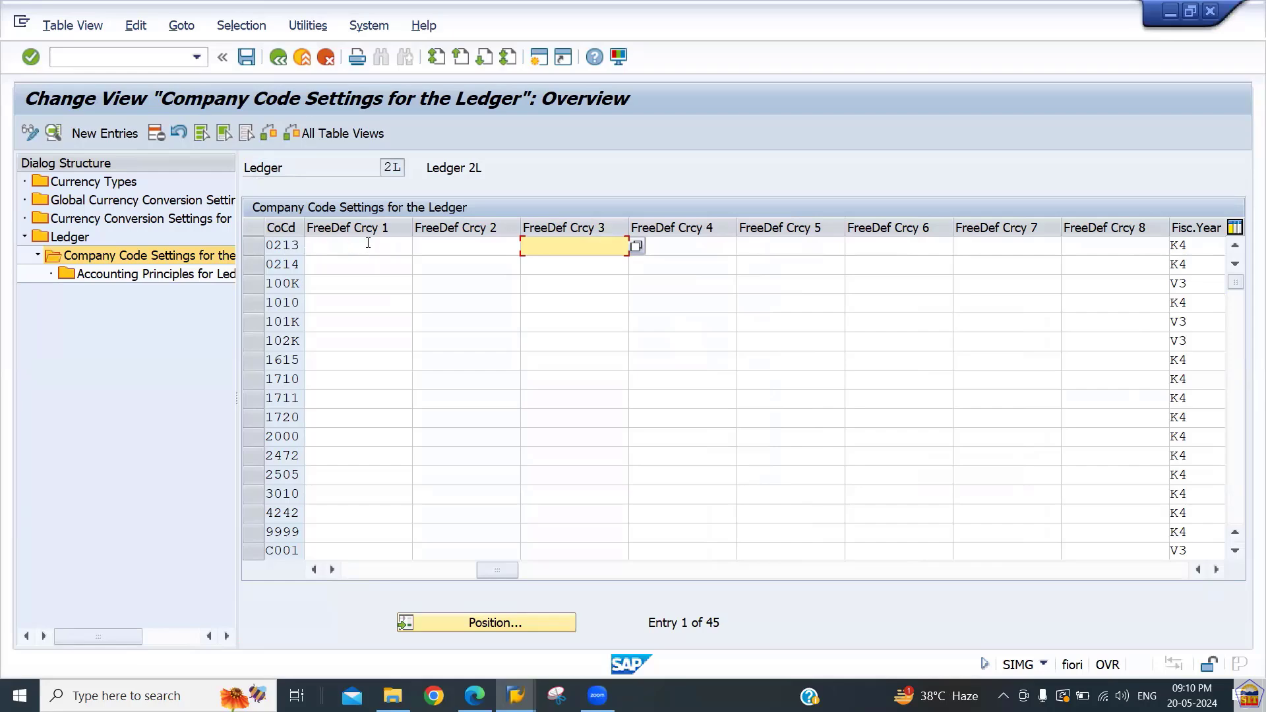
click(377, 571)
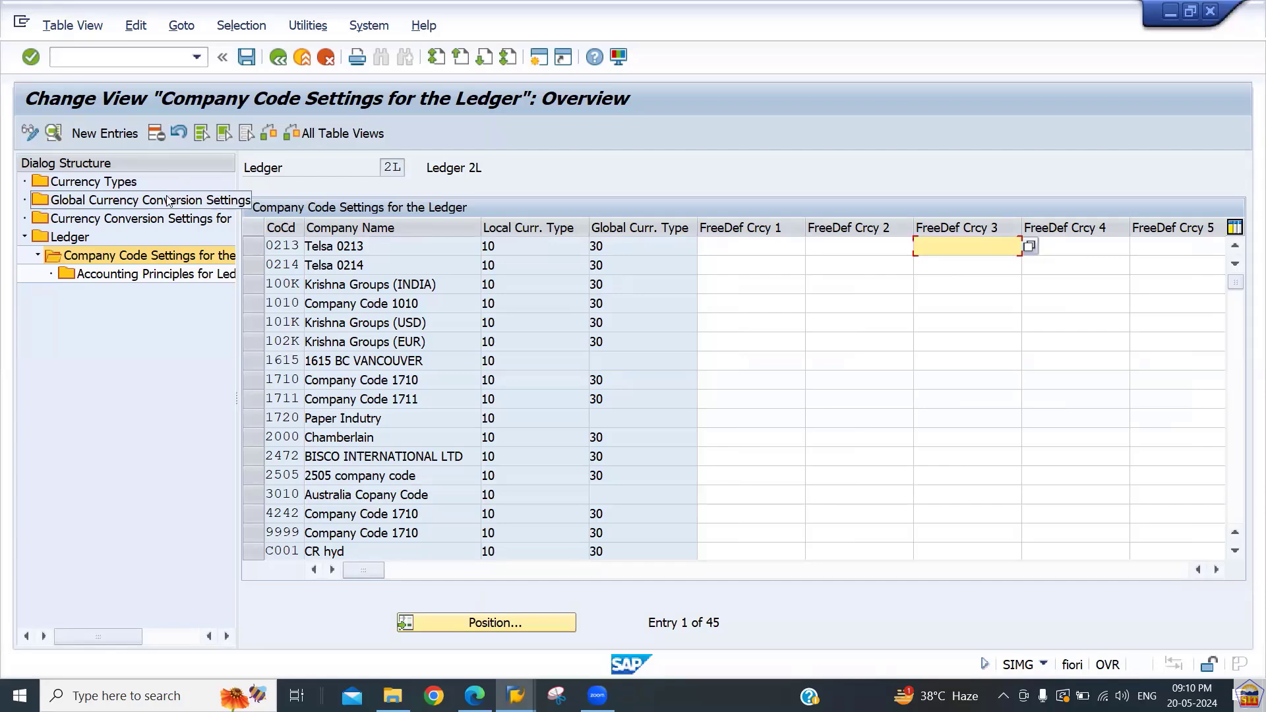
Open the Currency Types view and look through the existing currency types and their descriptions
double_click(100, 181)
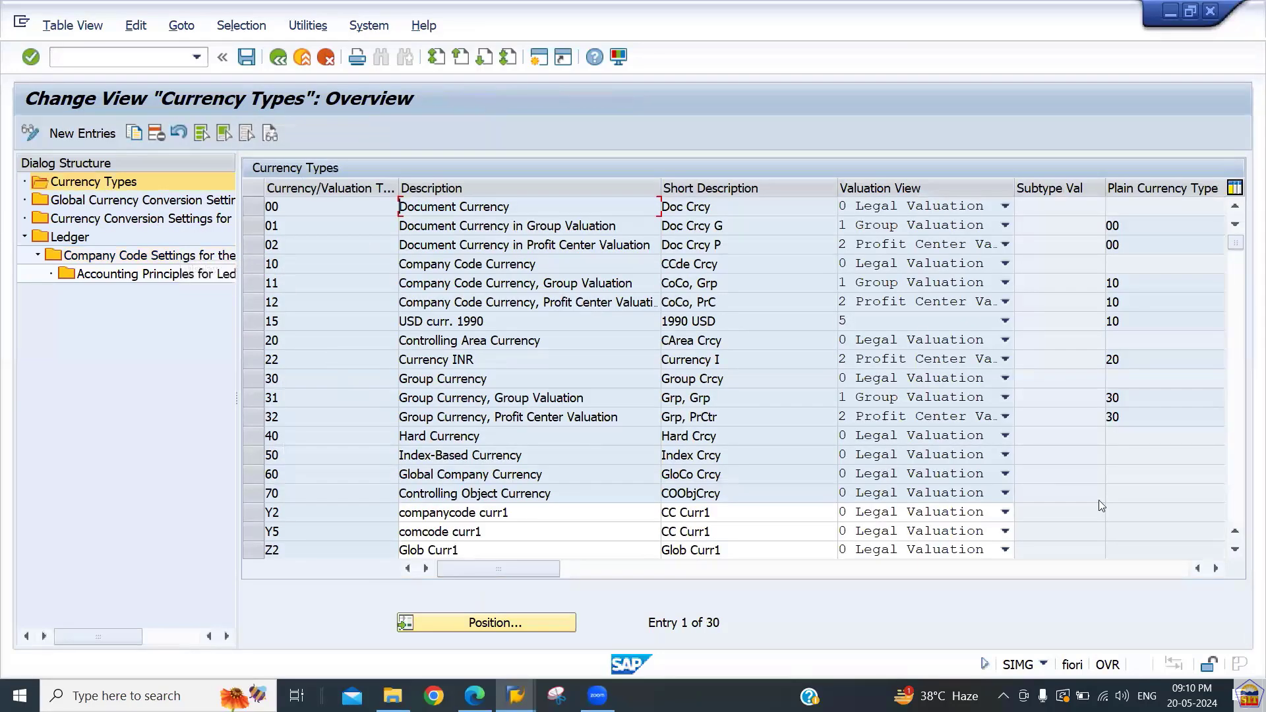
click(1236, 553)
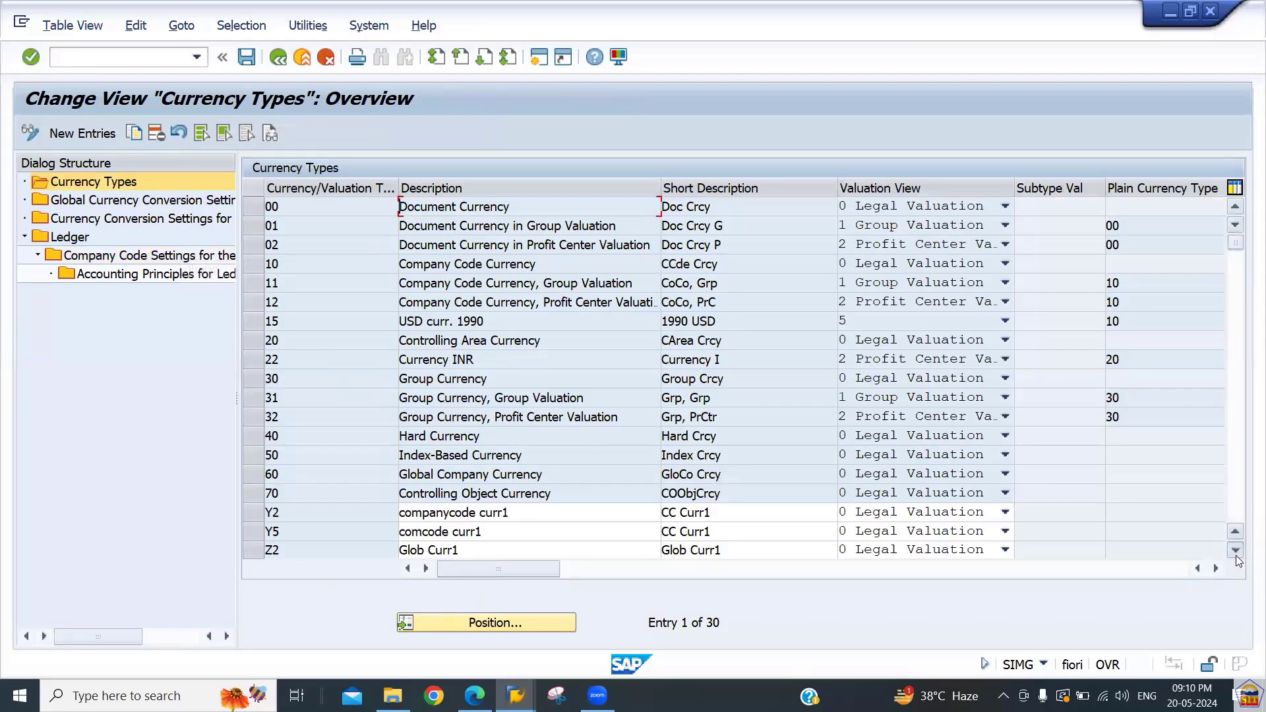
click(1236, 552)
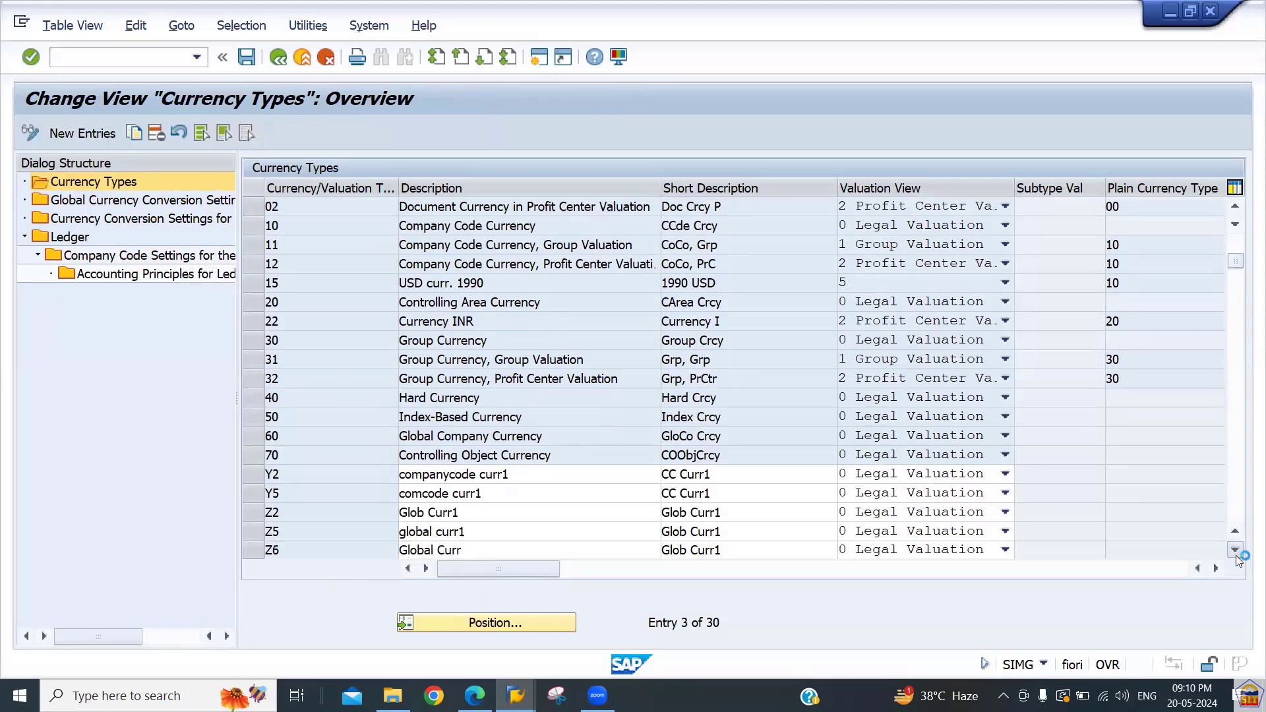
click(1236, 553)
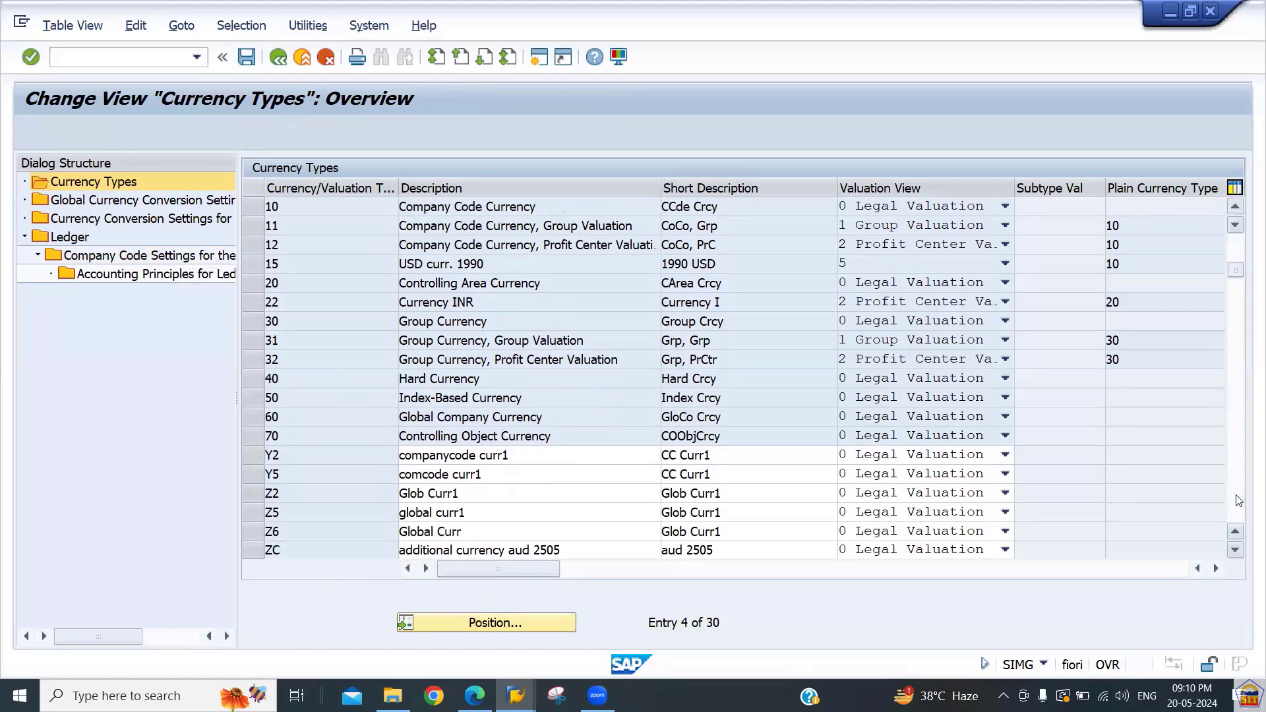
click(1238, 501)
click(1239, 471)
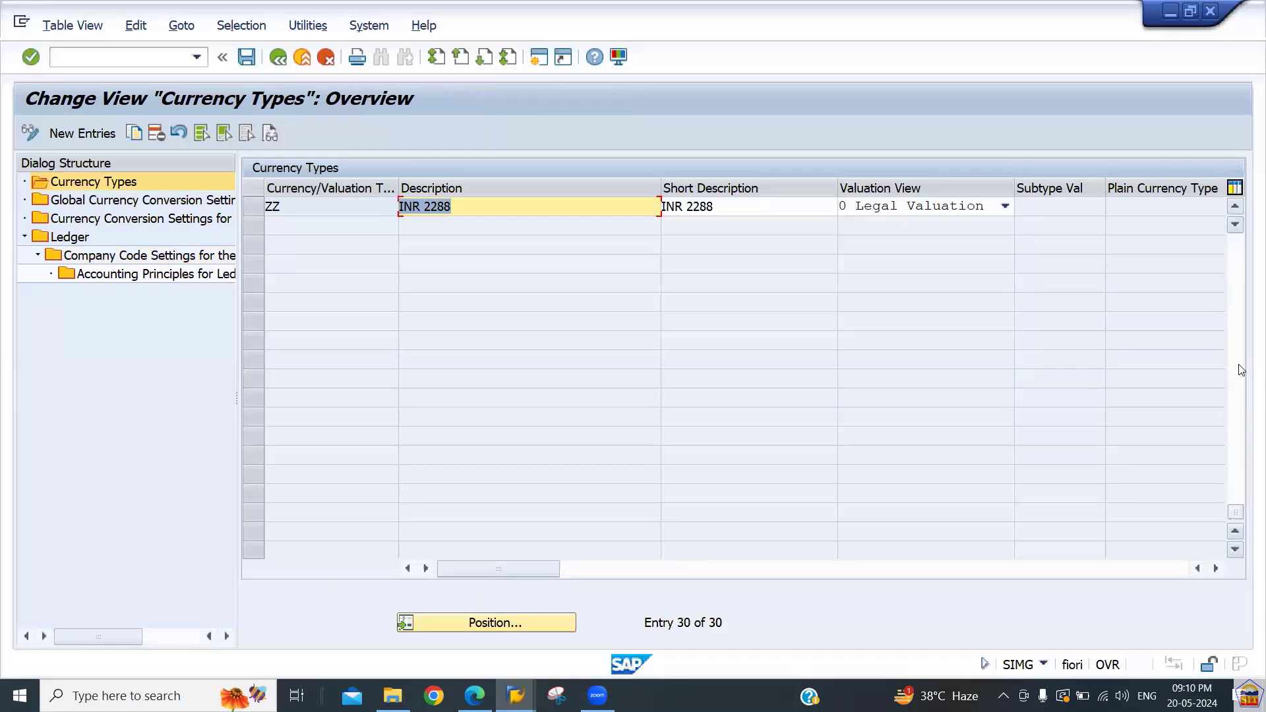
click(1238, 257)
key(Page_Up)
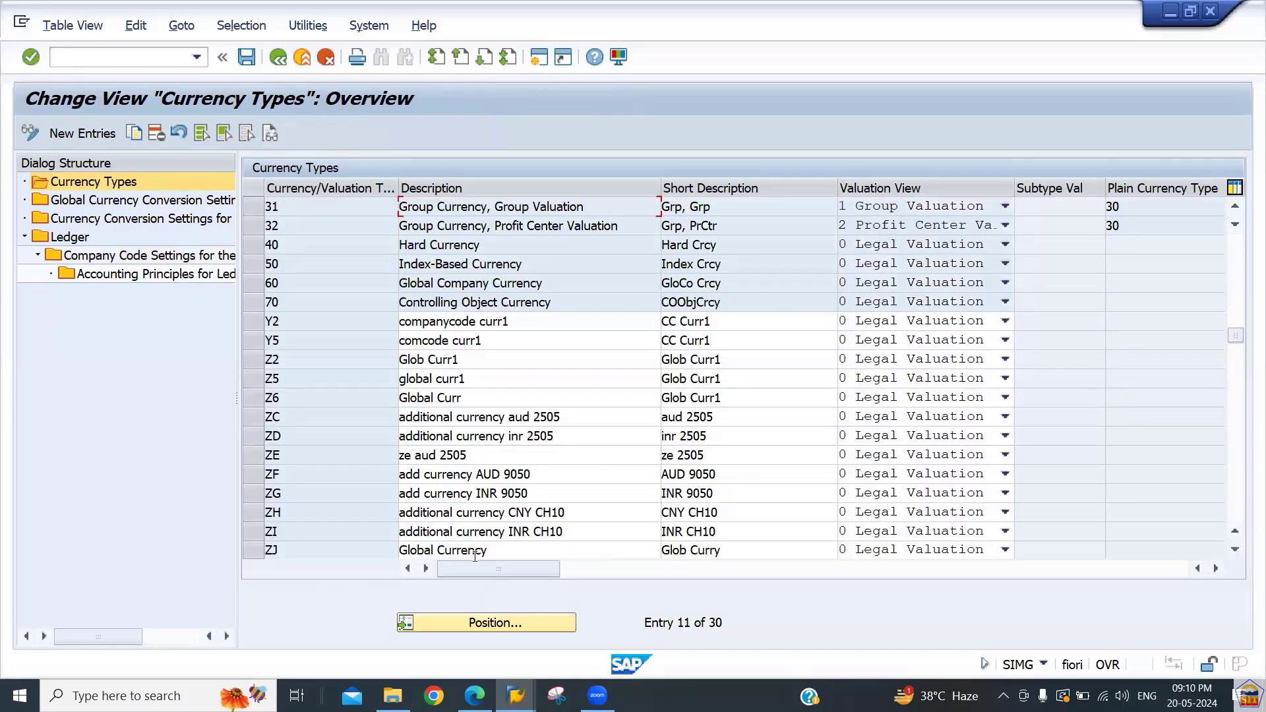
Create a new currency type entry ZJ with description and short description INR 2266
click(75, 133)
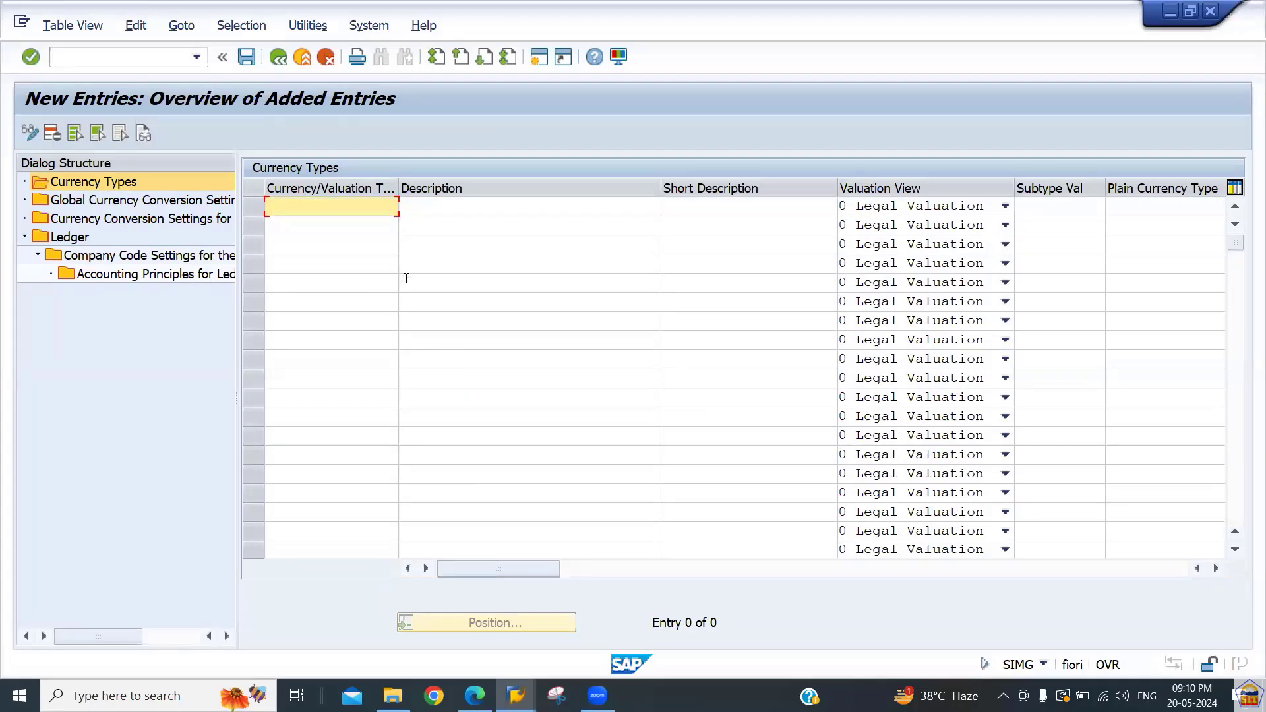
text(ZJ)
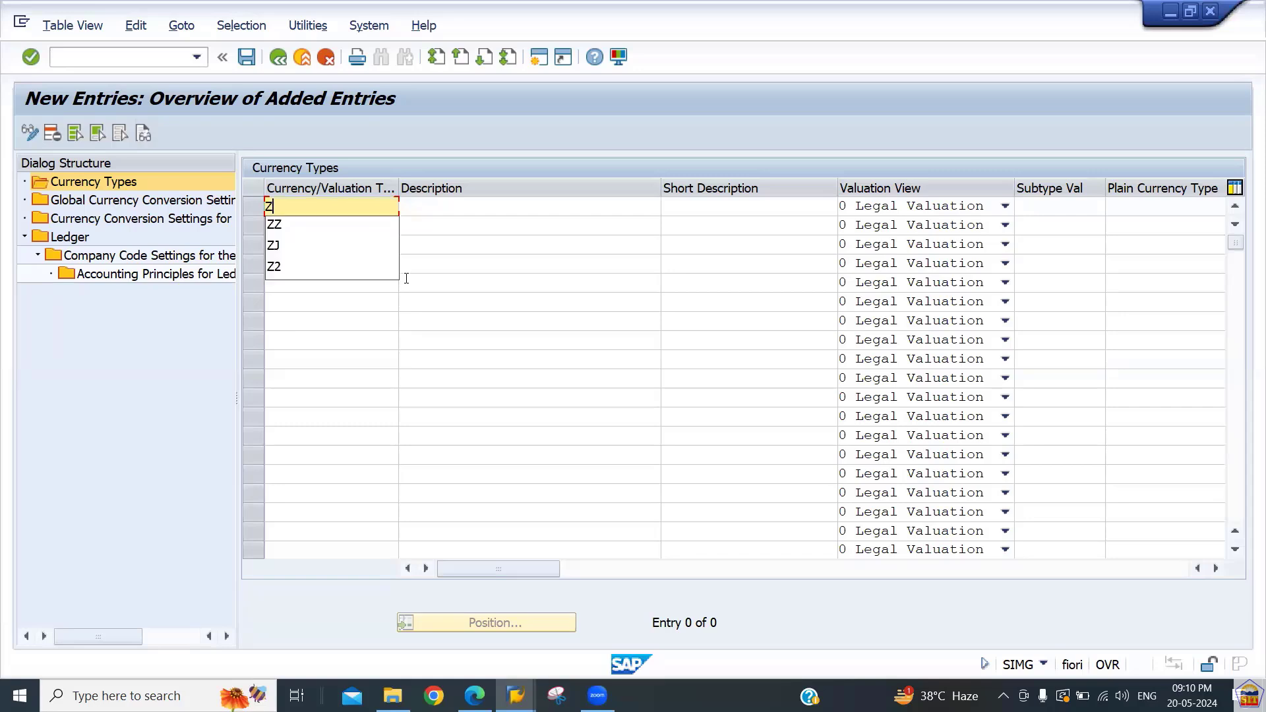
click(539, 209)
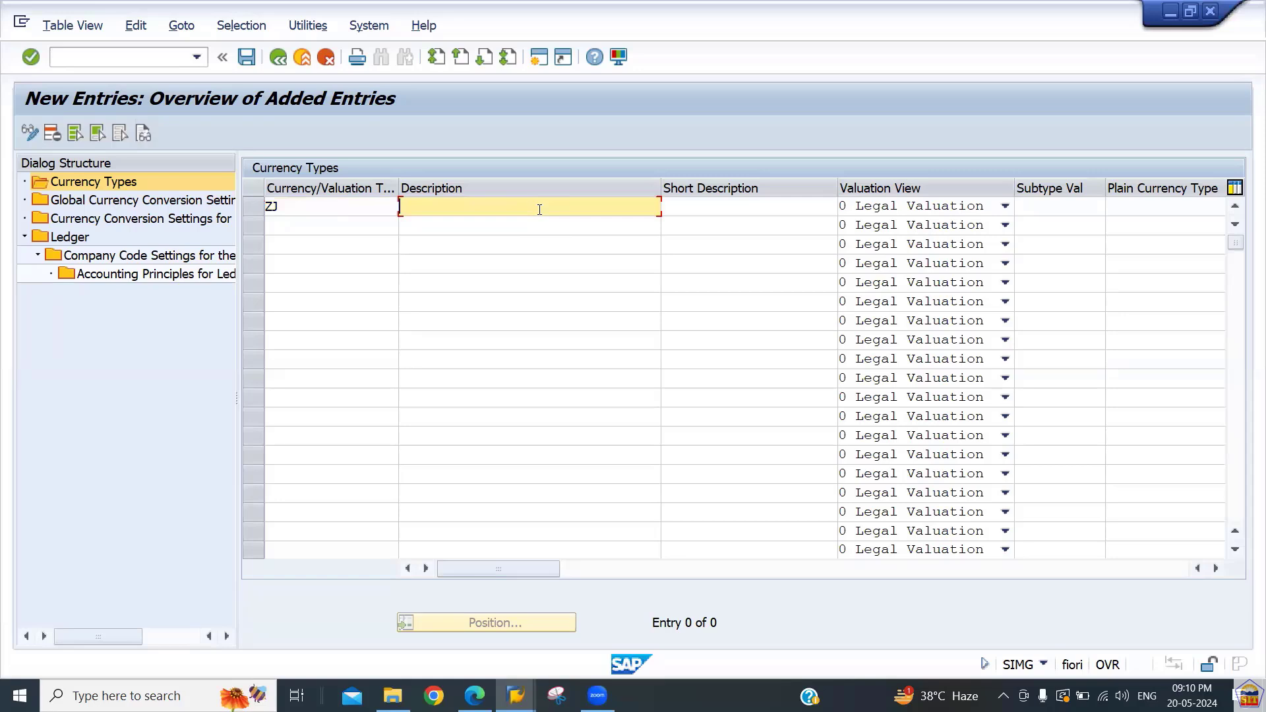
text(INR 2266)
key(Tab)
text(INR)
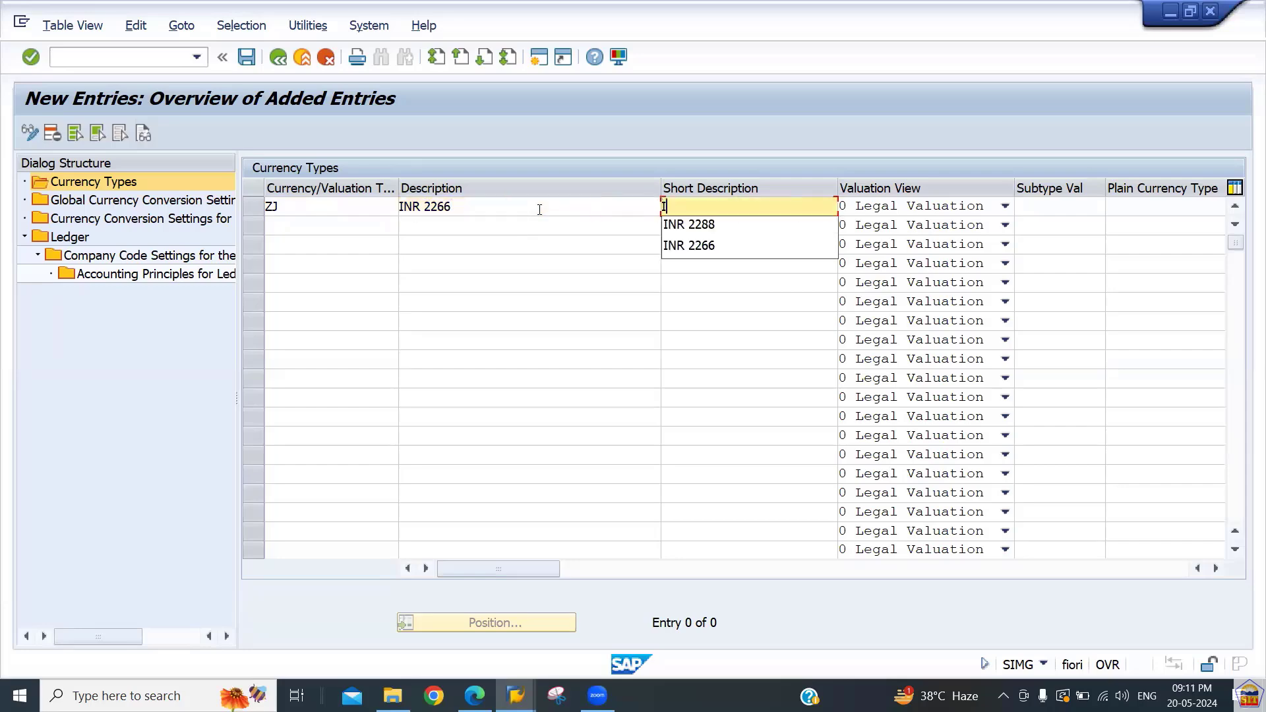
text( 2266)
key(Tab)
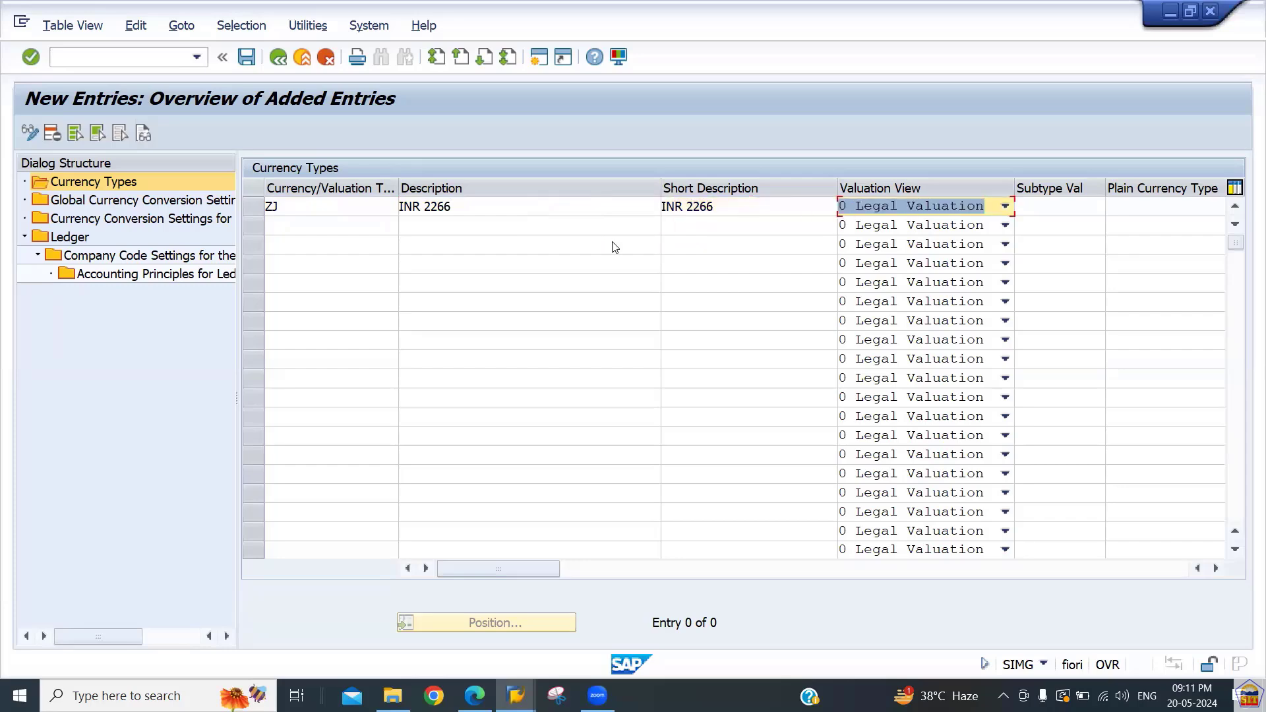
Switch to S4 HANA FINSC_Ledger.pdf in the browser and examine the currency type steps under Configuration for Standard (Non Leading) Ledger
key(alt+Tab)
key(alt+Tab)
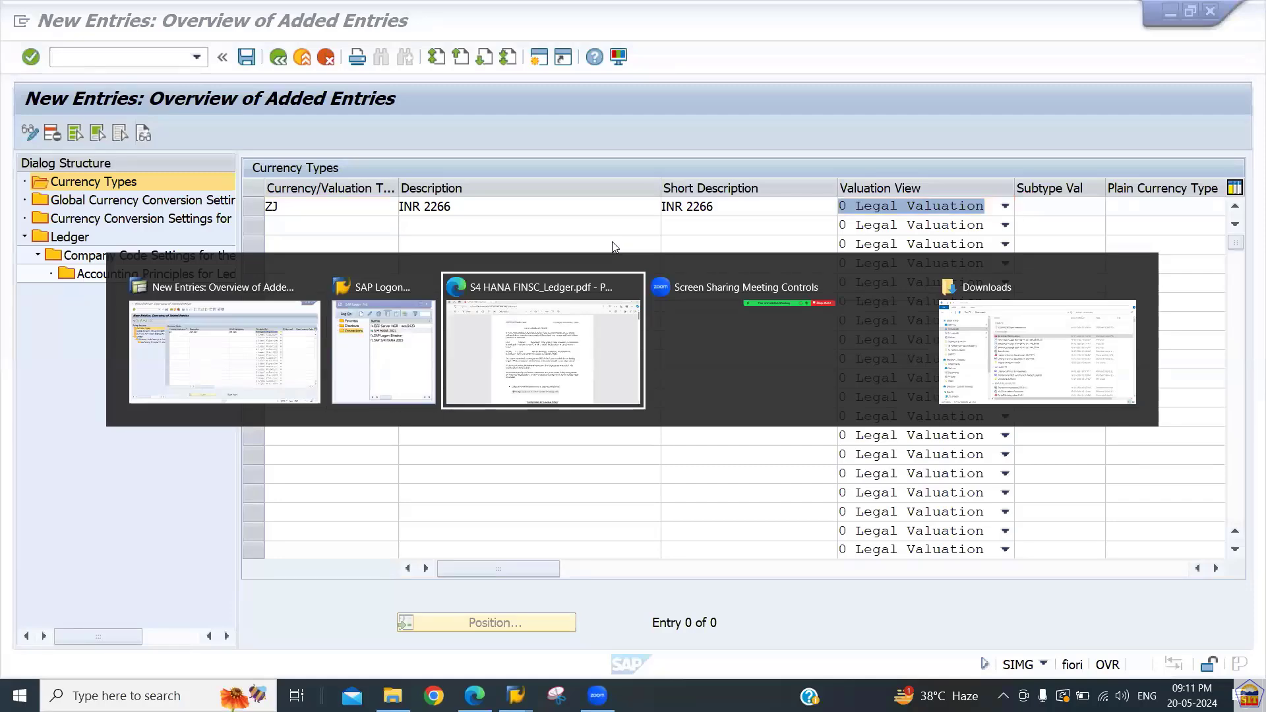
scroll(613, 243, down, 1)
scroll(613, 242, down, 8)
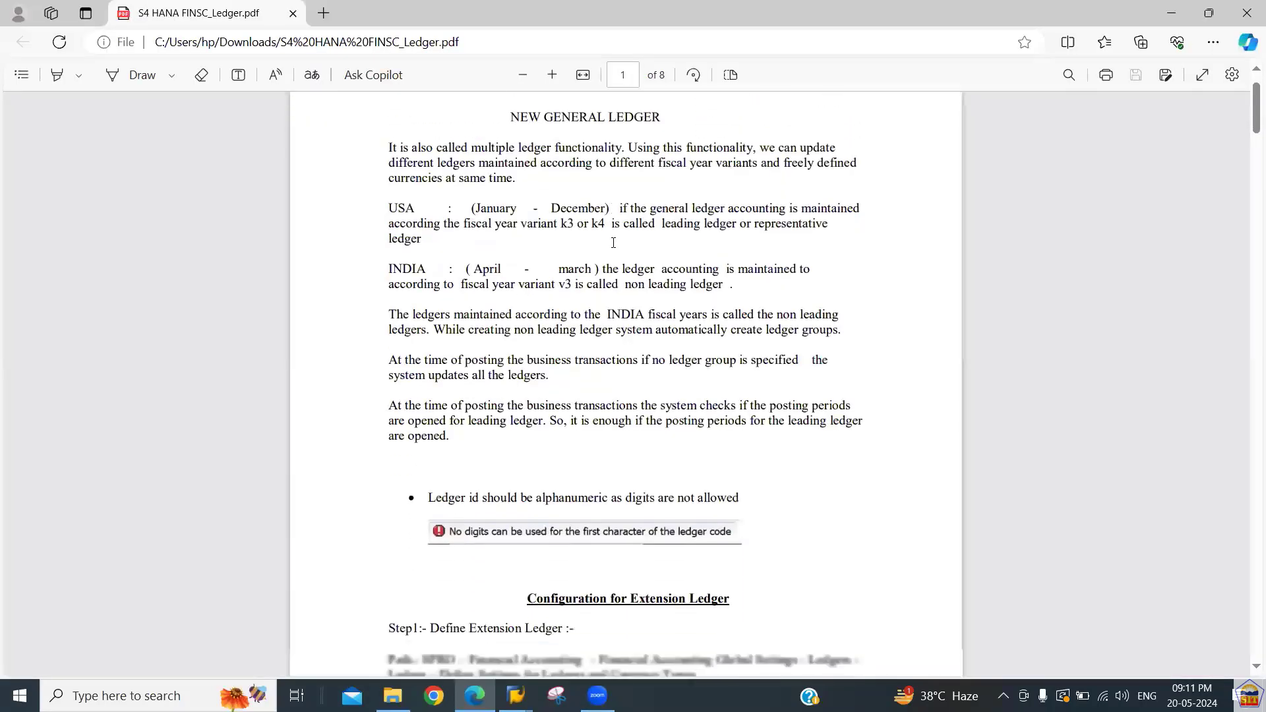
scroll(613, 242, down, 20)
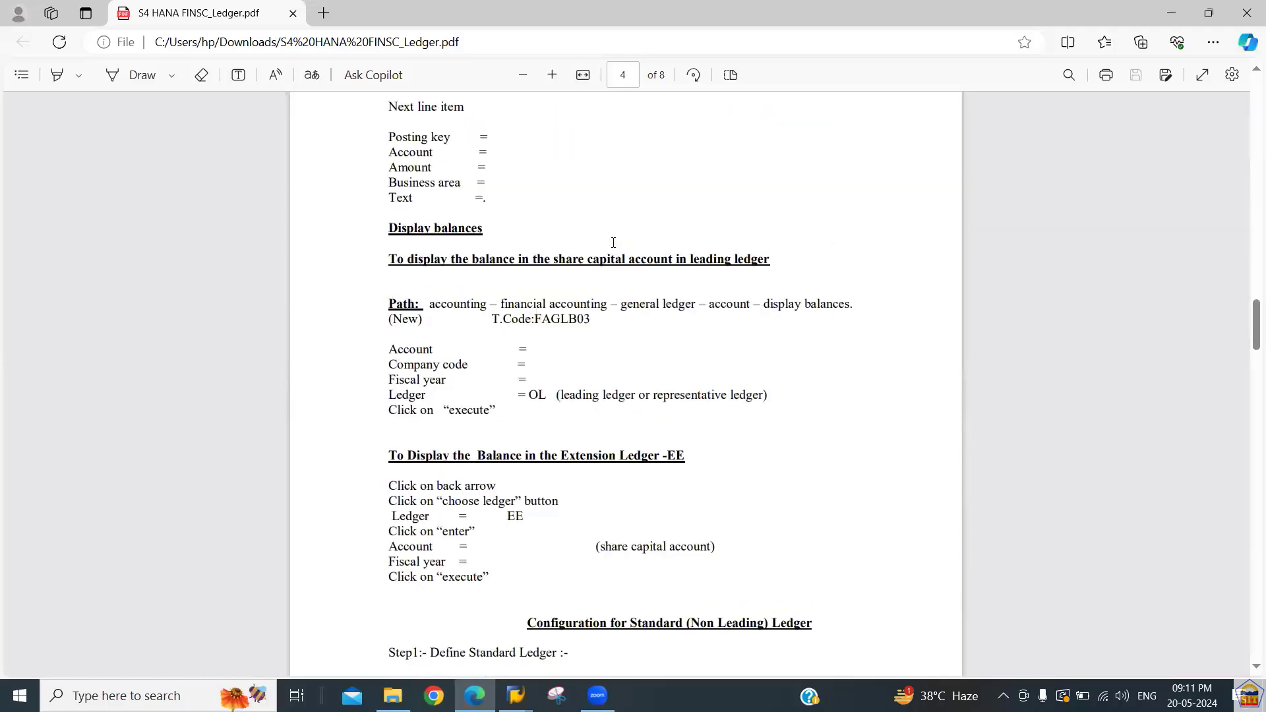
scroll(613, 243, down, 20)
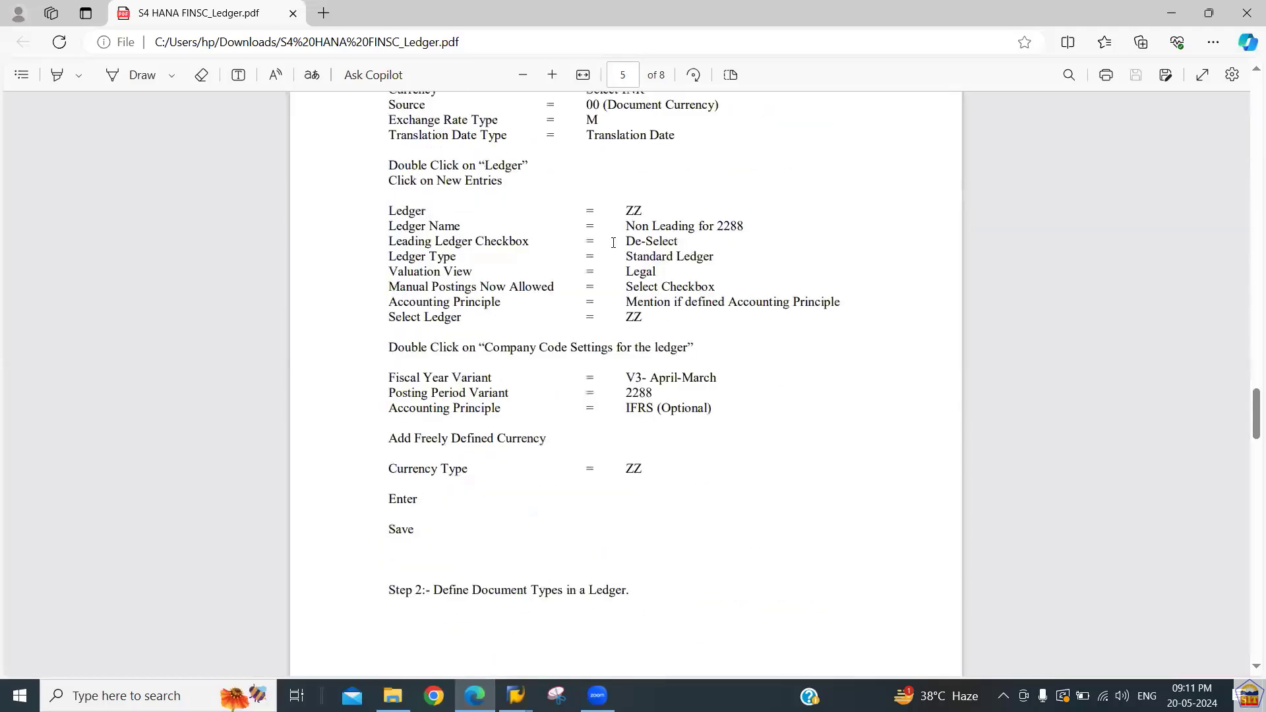
scroll(614, 242, down, 8)
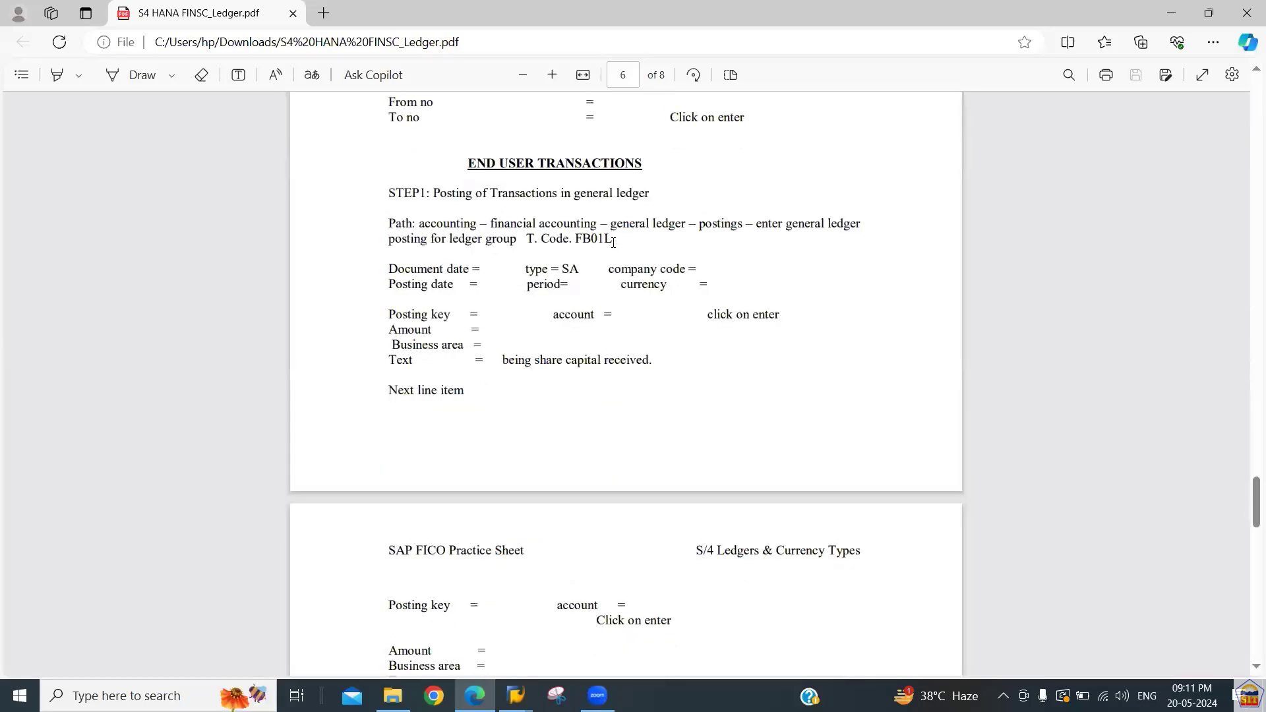
scroll(613, 243, up, 8)
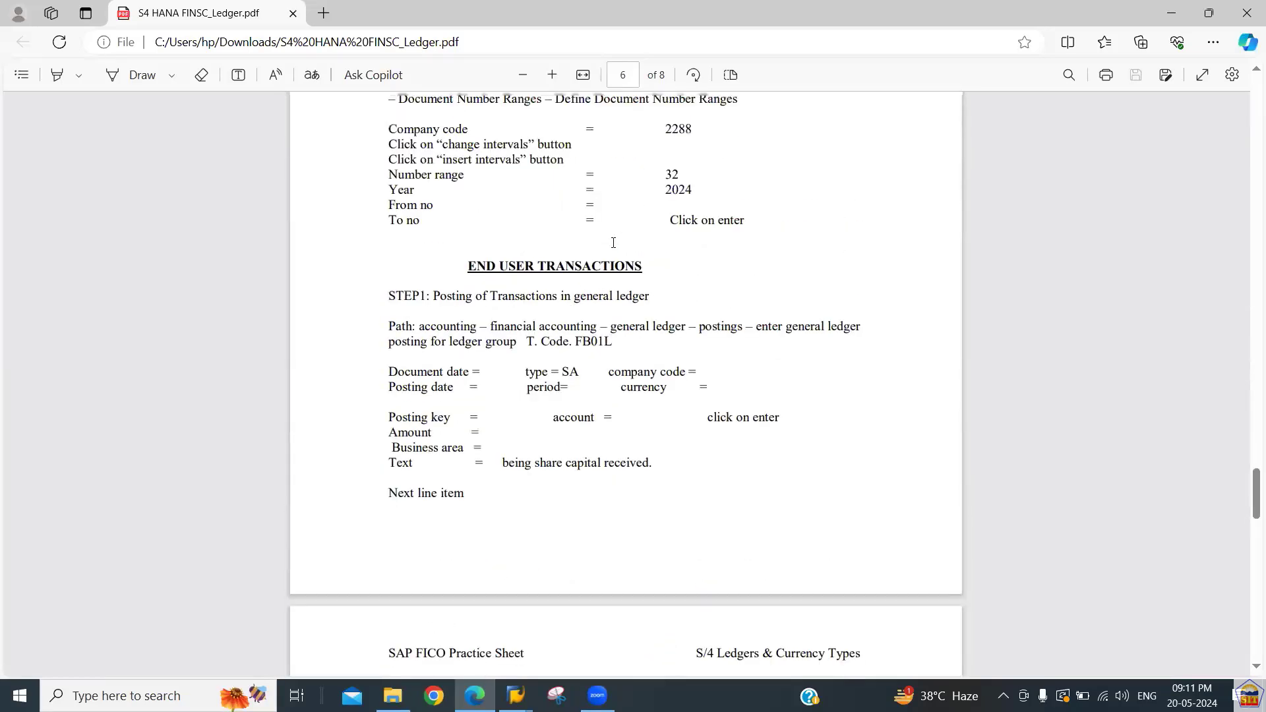
scroll(614, 242, up, 8)
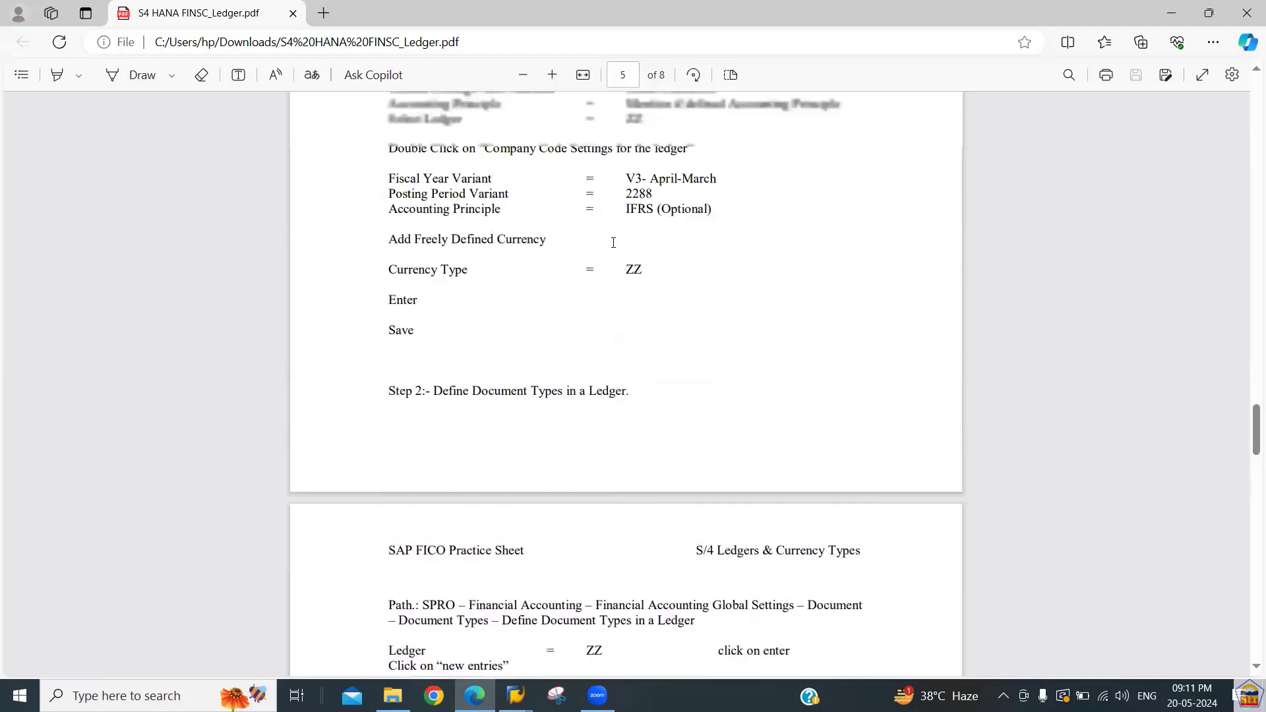
scroll(613, 243, up, 10)
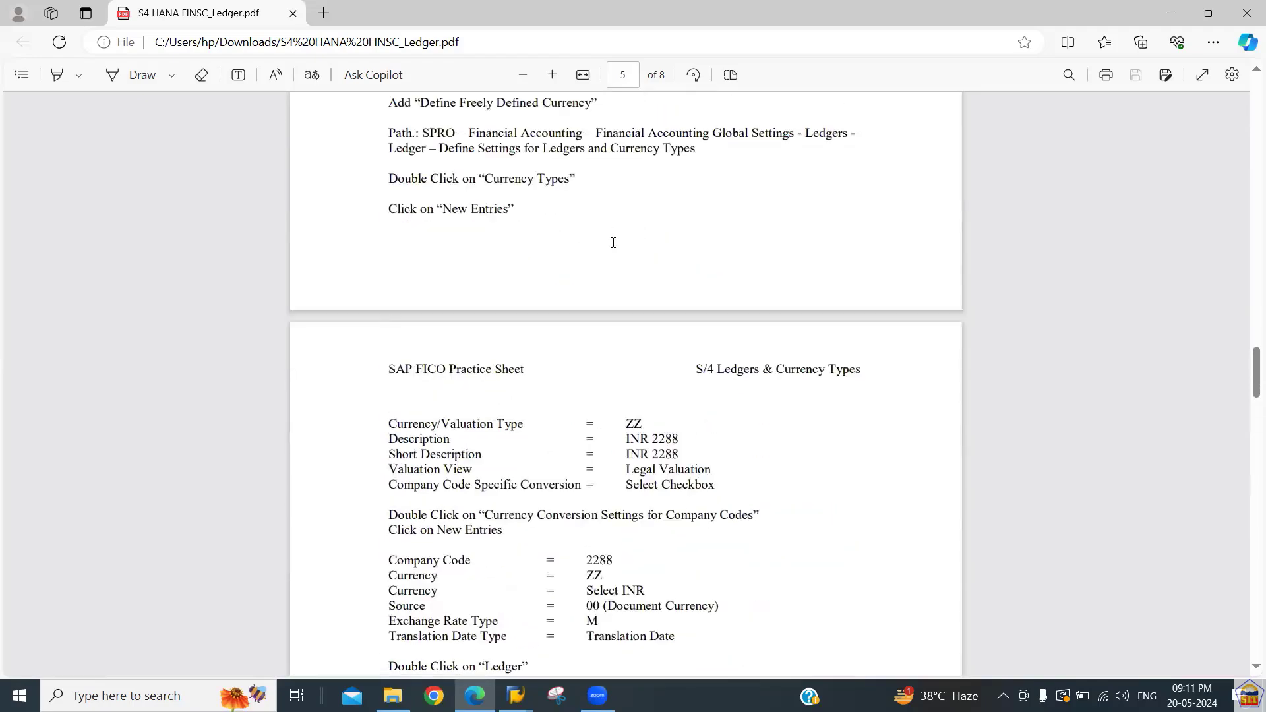
scroll(613, 243, up, 1)
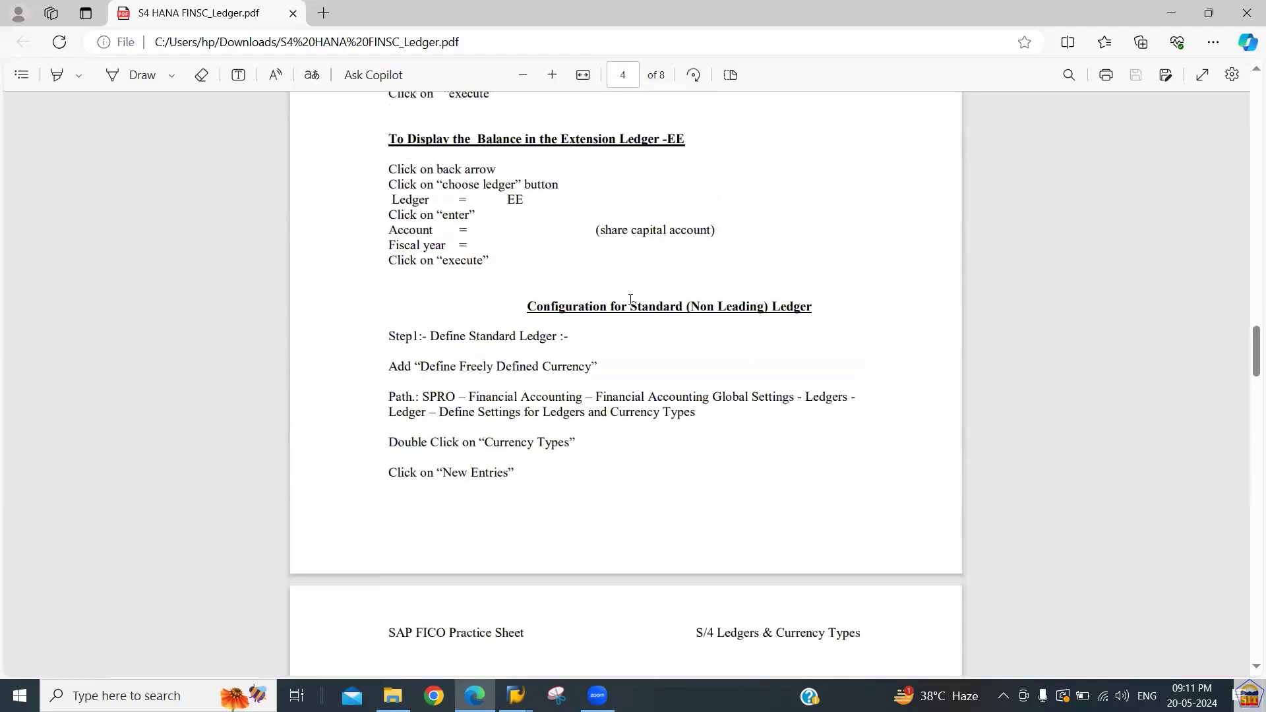
scroll(632, 302, down, 5)
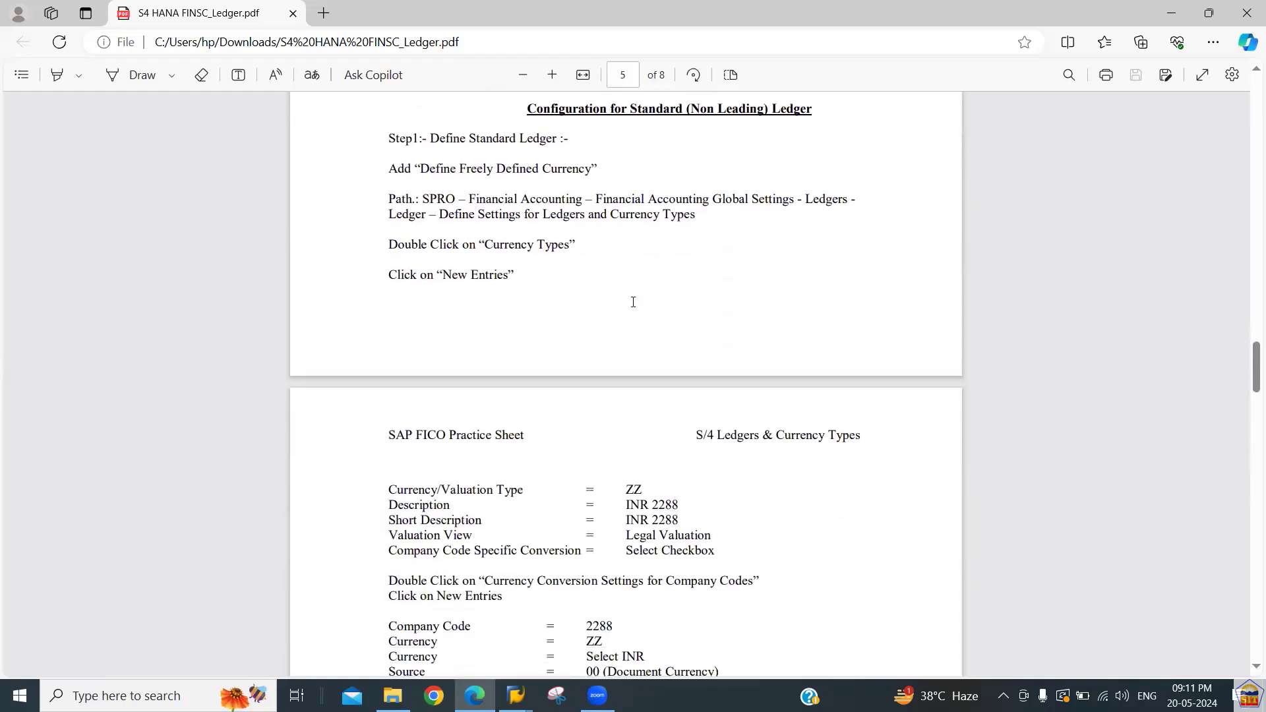
scroll(632, 302, down, 3)
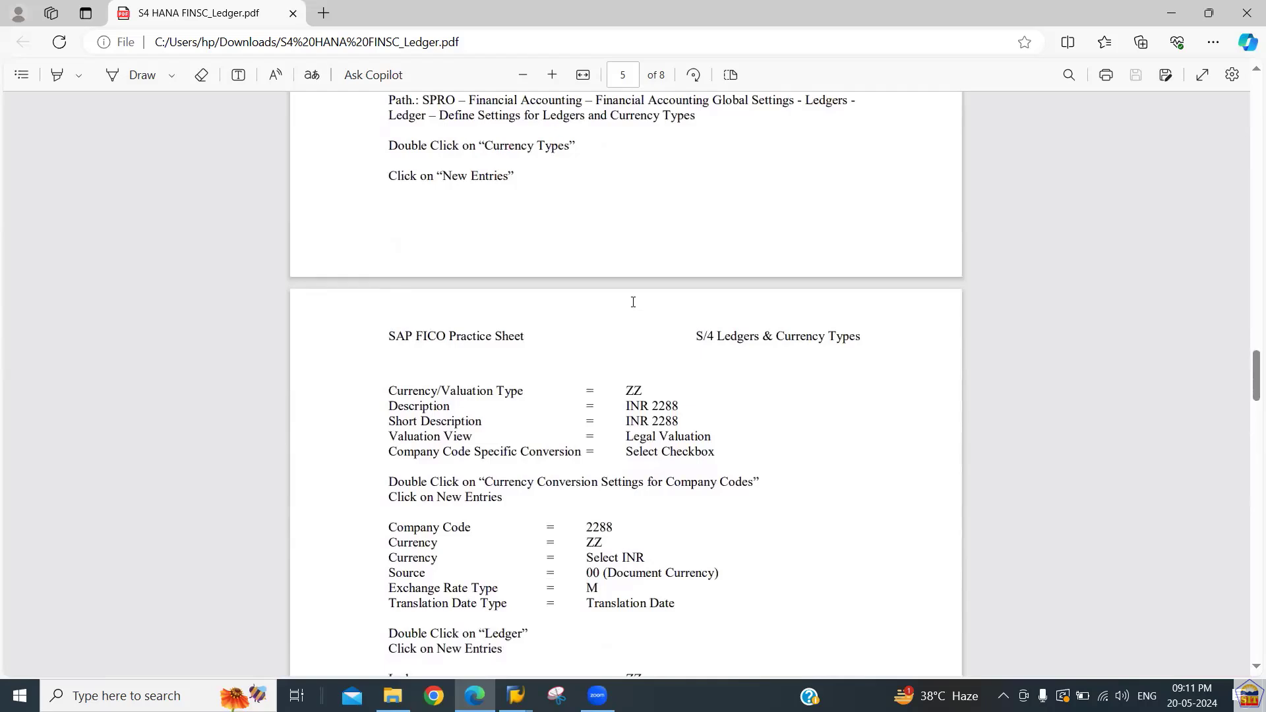
scroll(633, 301, down, 1)
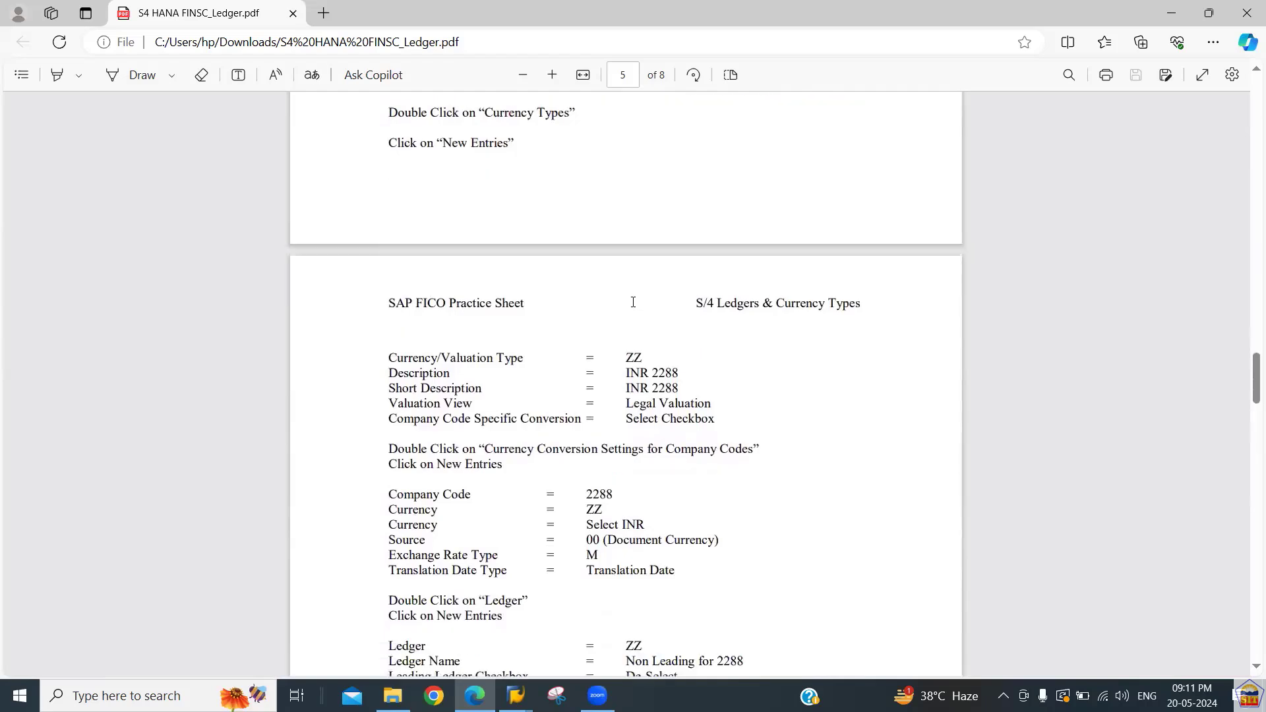
Return to SAP and enable Company Code Specific Conversion for the INR 2266 currency type, checking the practice sheet for the required settings
key(alt+Tab)
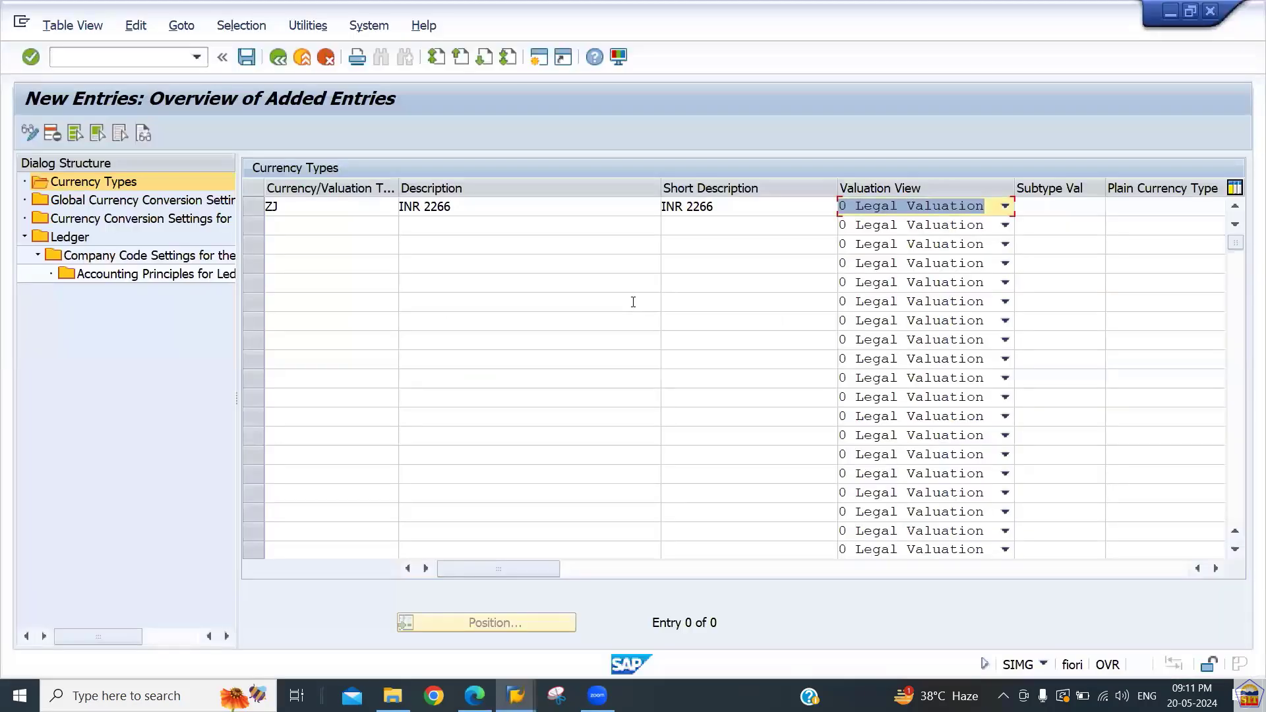
key(Tab)
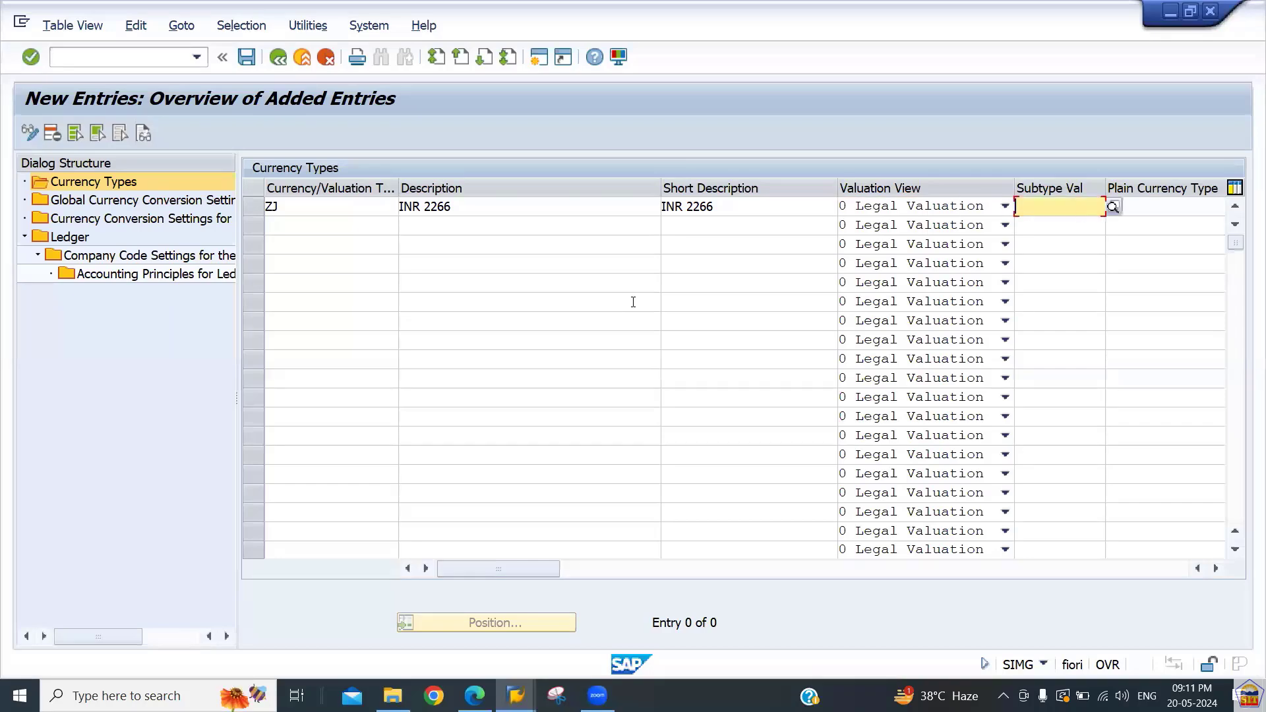
key(Tab)
key(alt+Tab)
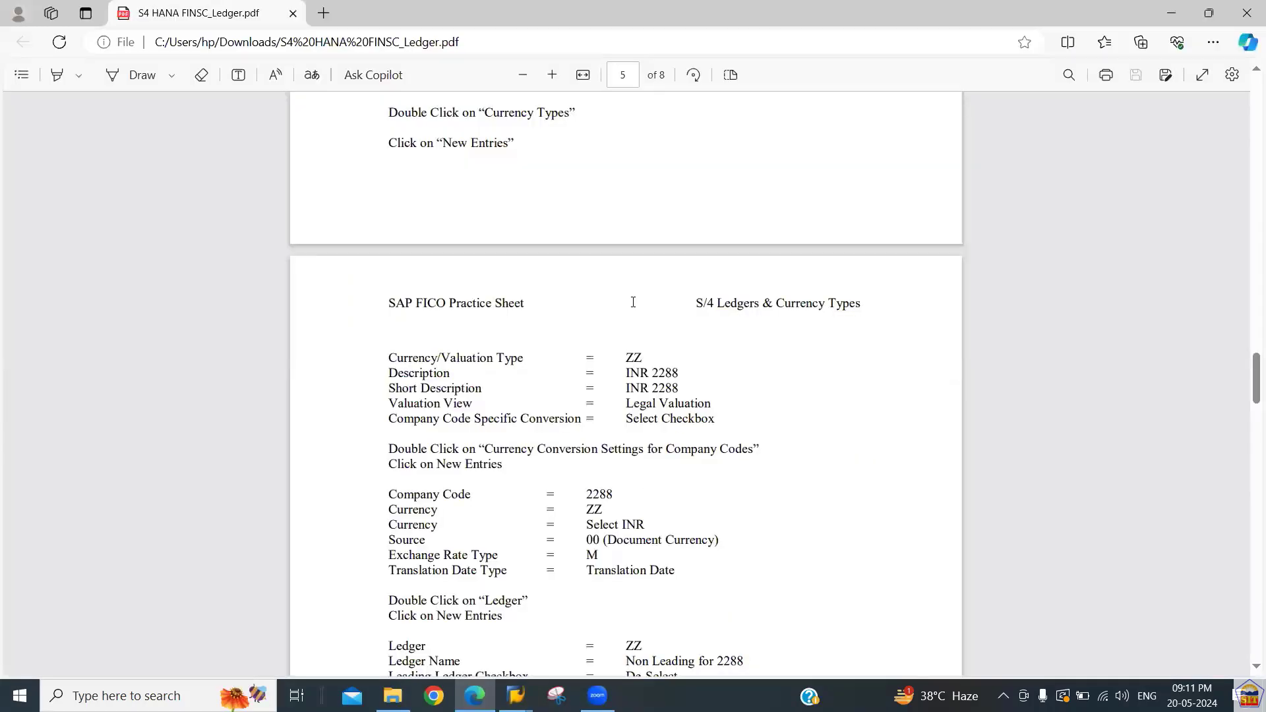
key(alt+Tab)
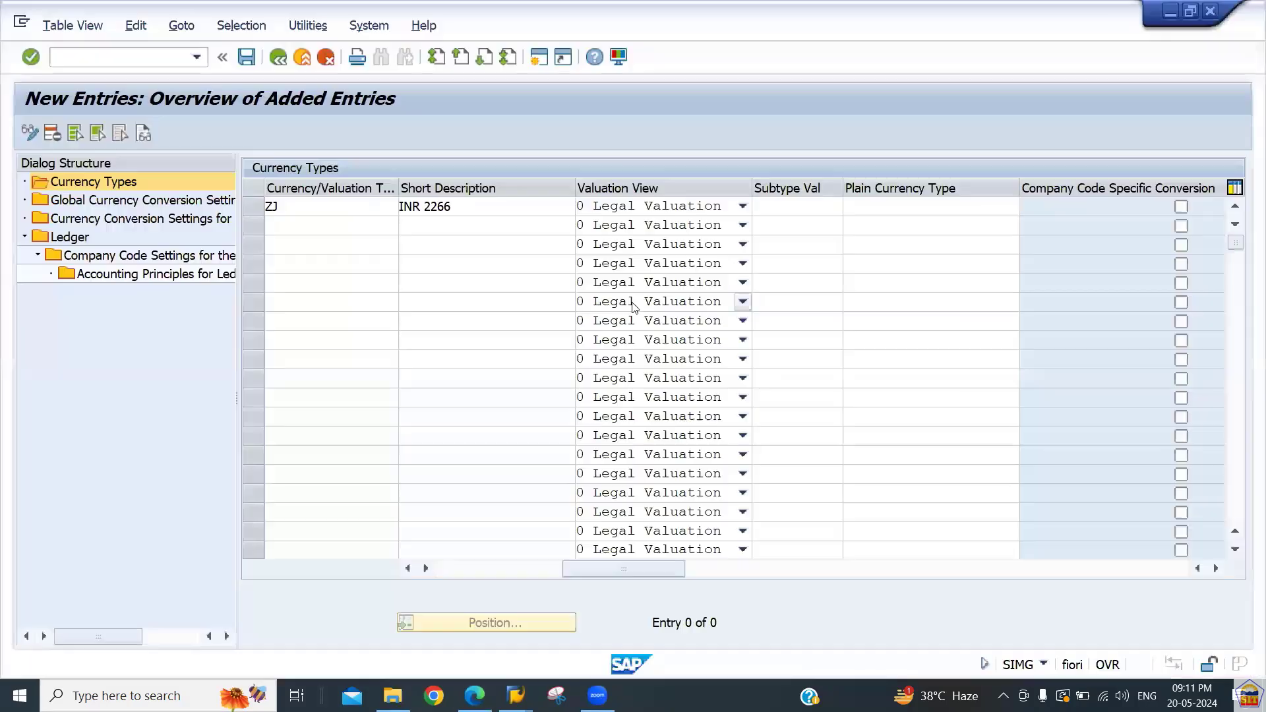
click(1181, 208)
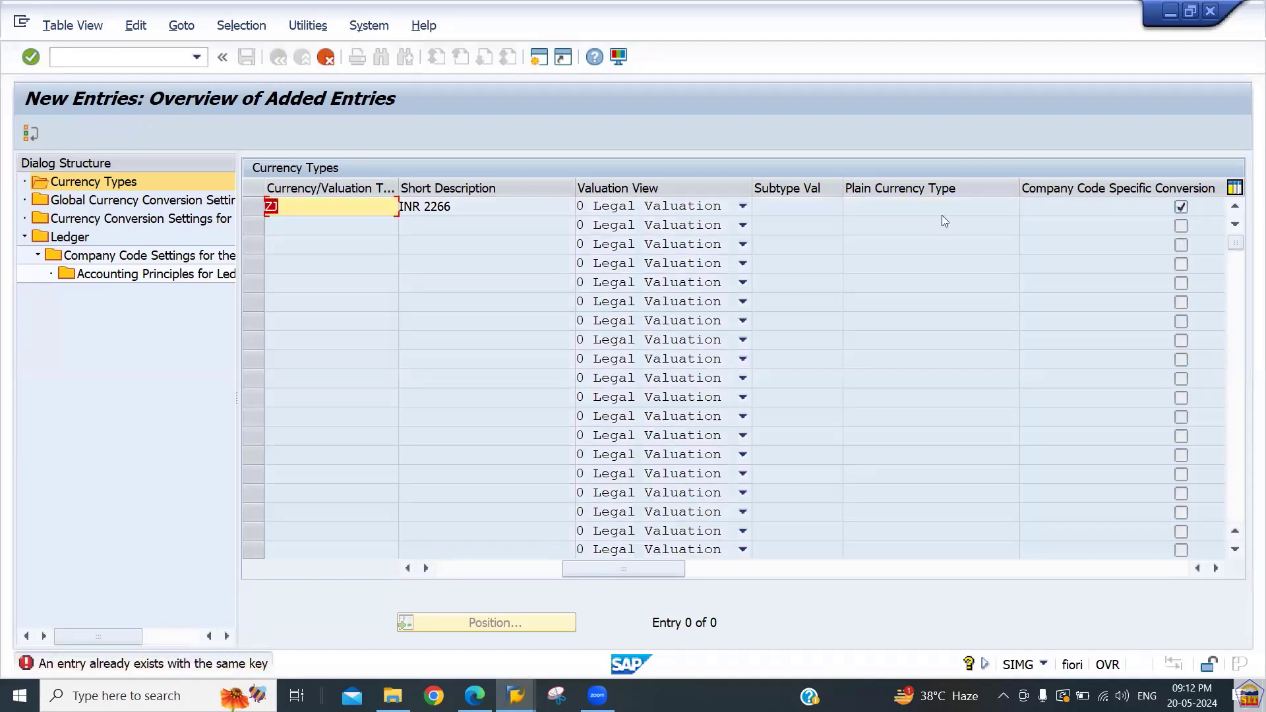
Change the INR 2266 entry's currency type key to ZK and save it to the proposed customizing request
key(Right)
key(BackSpace)
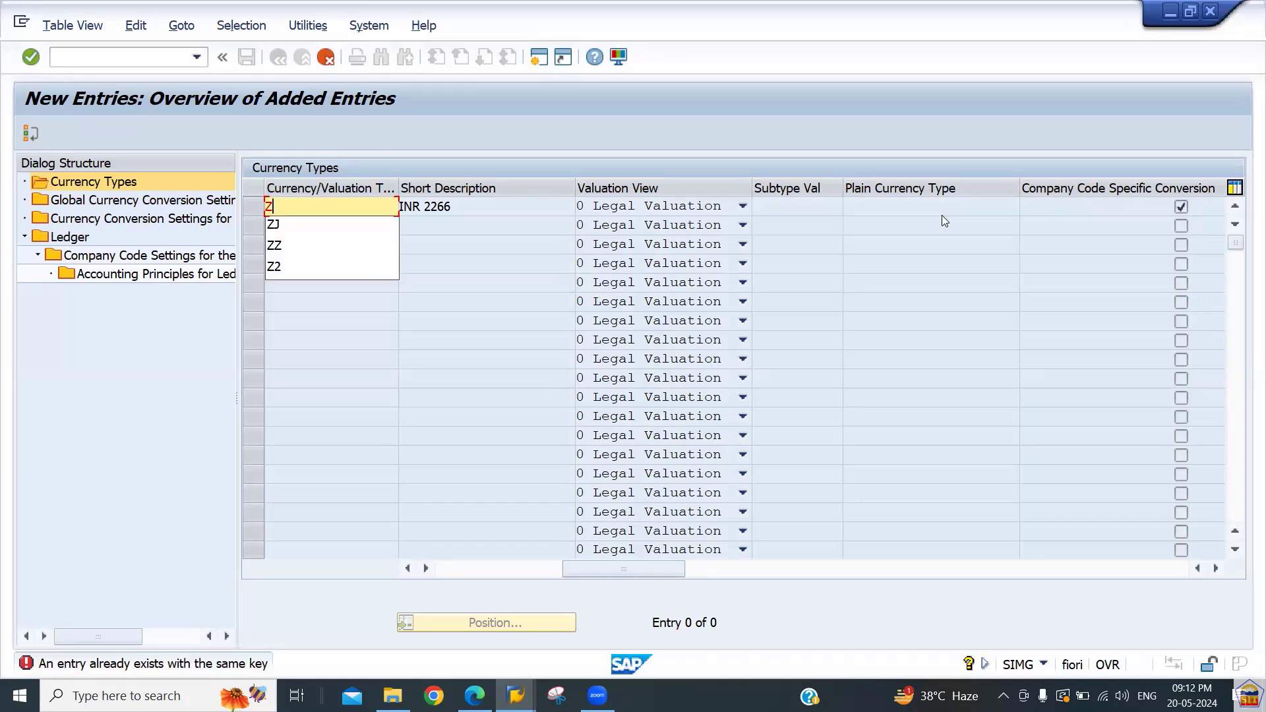
text(K)
key(Return)
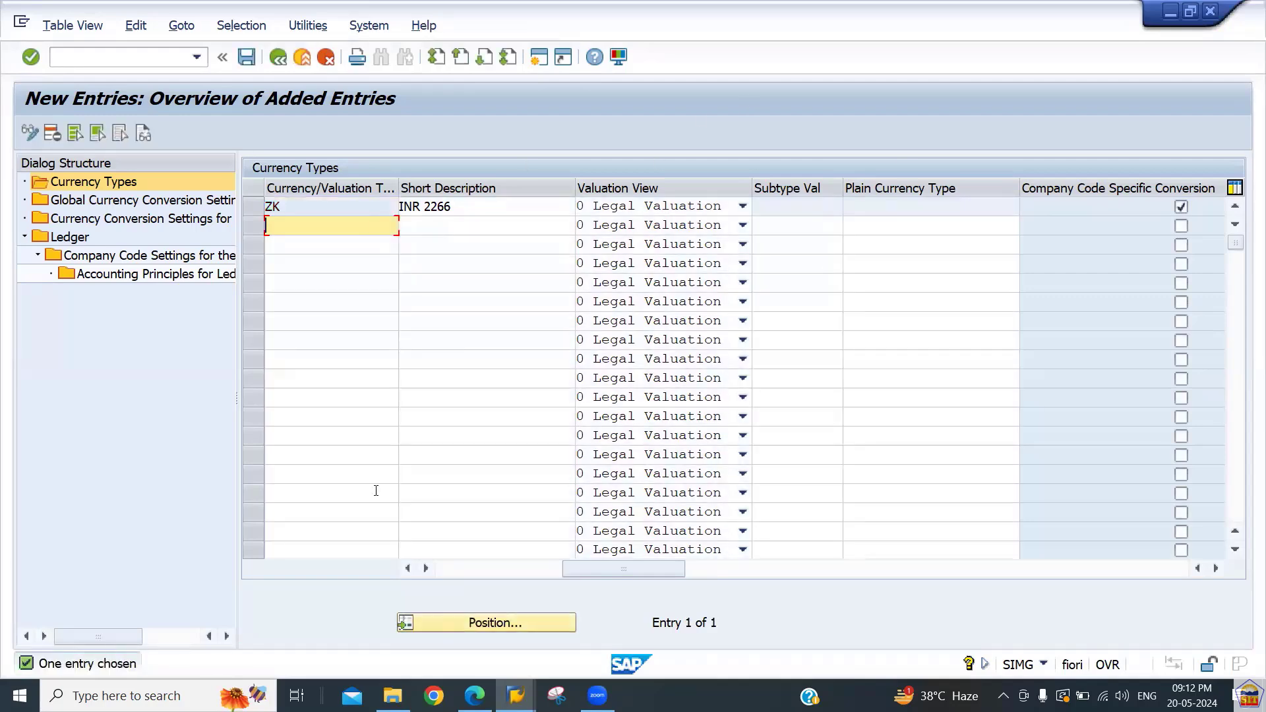
click(458, 571)
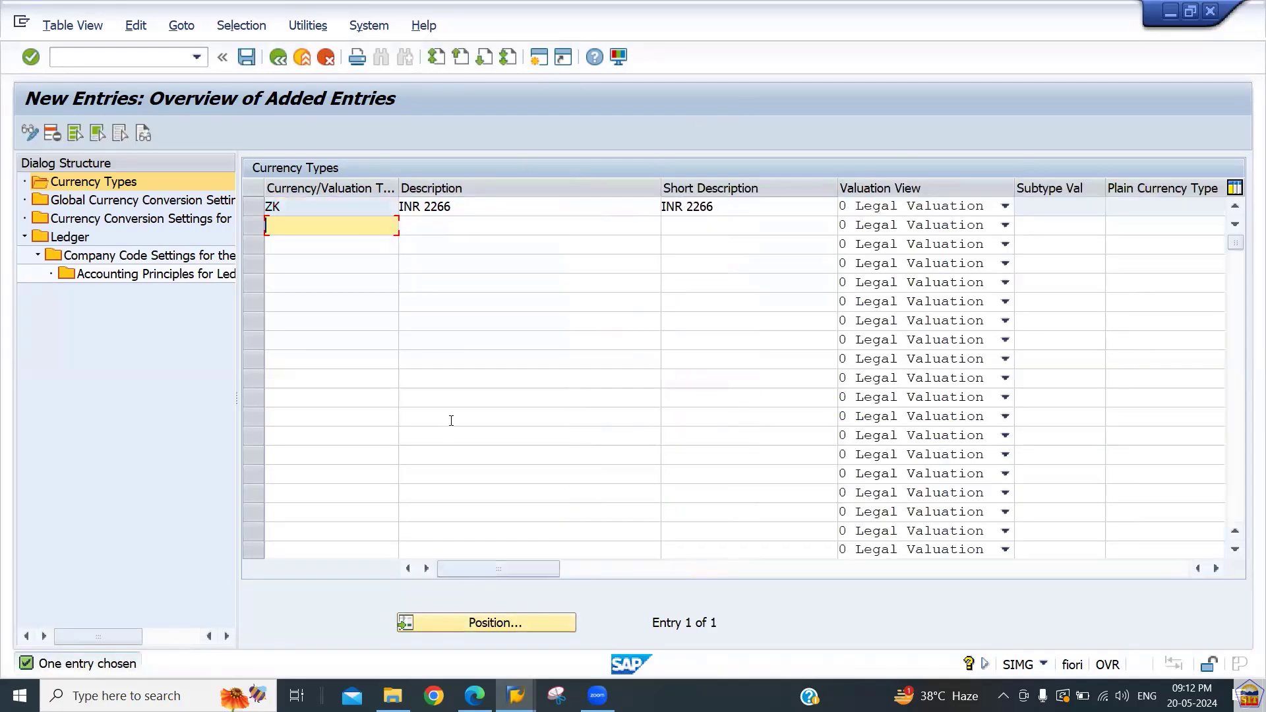
key(ctrl+s)
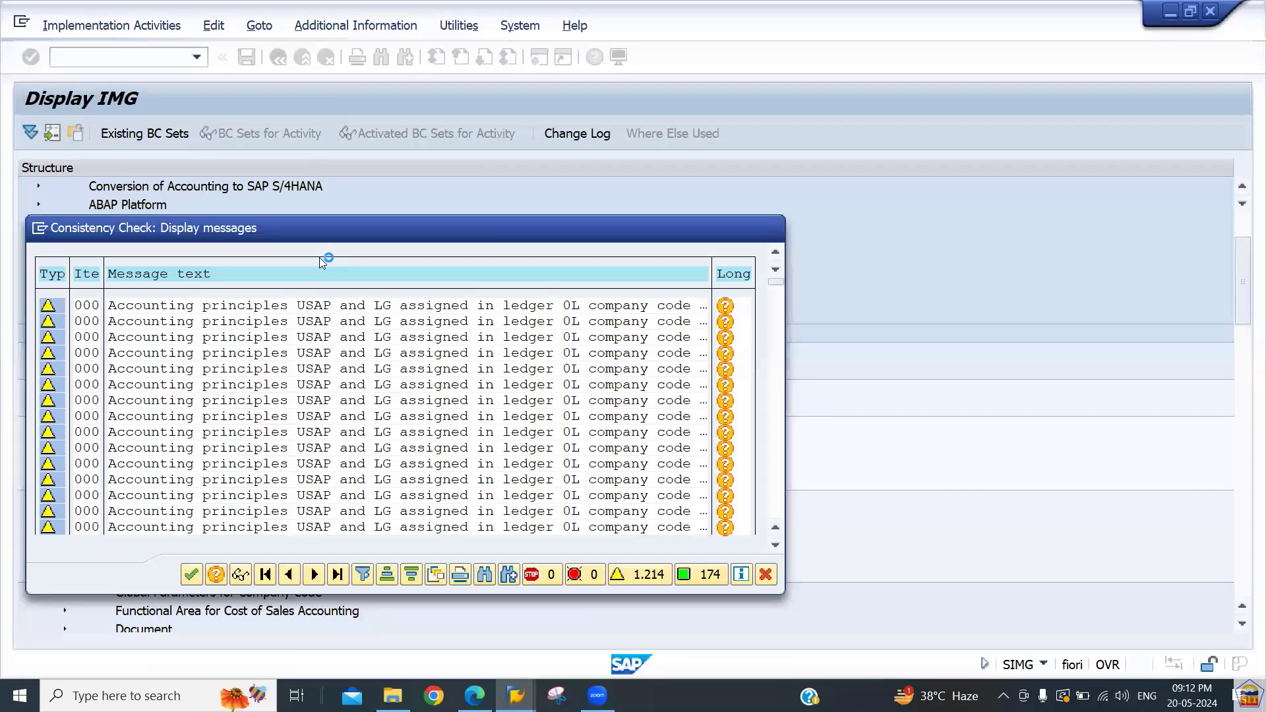
key(Return)
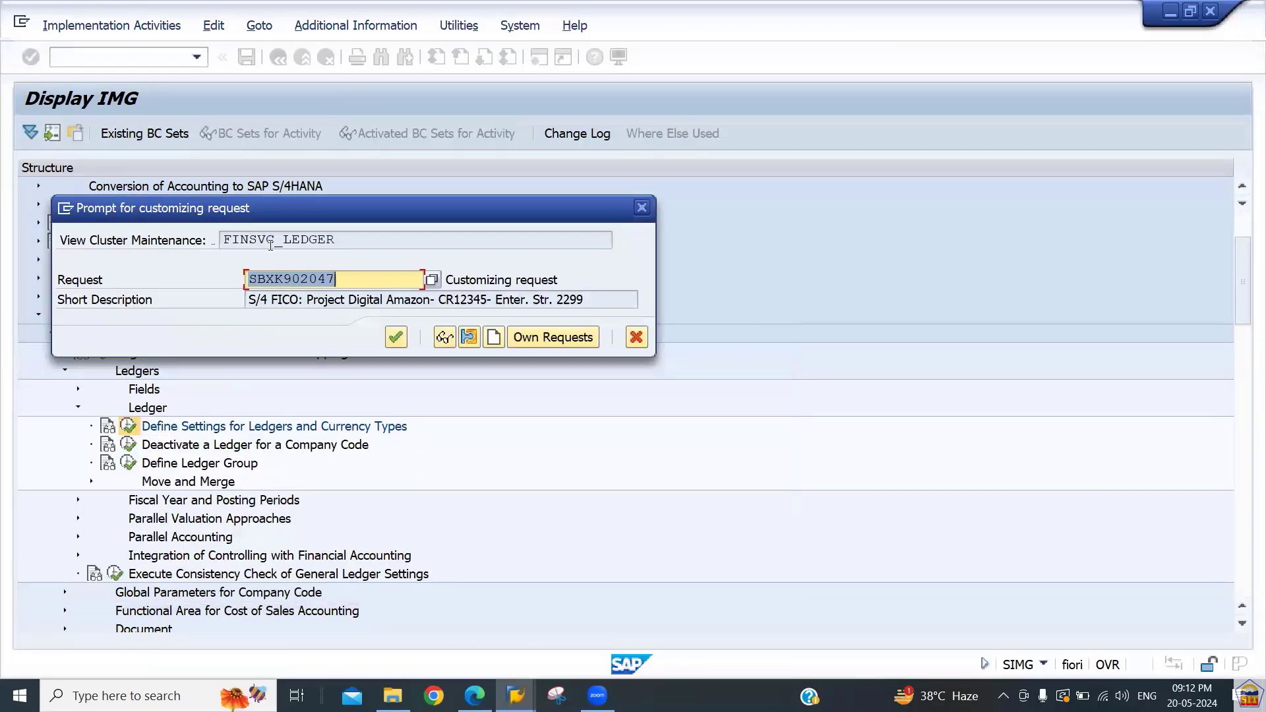
key(Return)
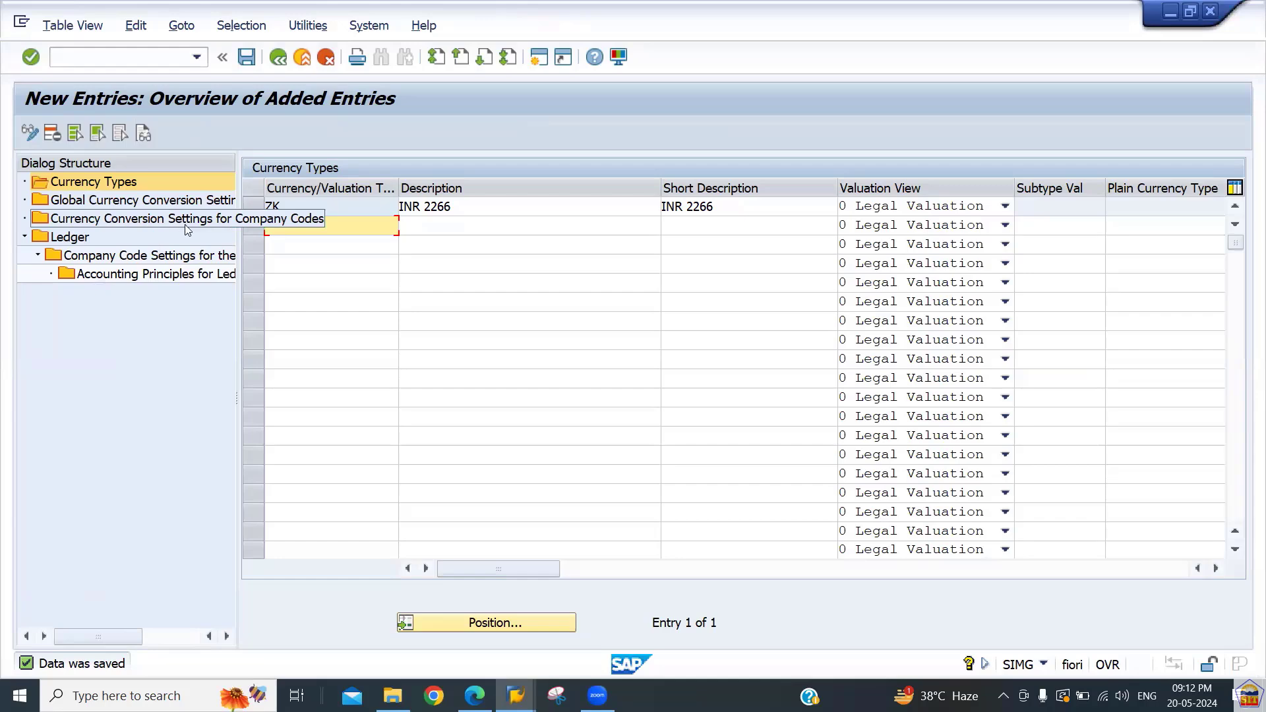
Check the practice sheet's company code conversion settings in the browser, and open Currency Conversion Settings for Company Codes back in SAP
key(alt+Tab)
scroll(188, 229, down, 2)
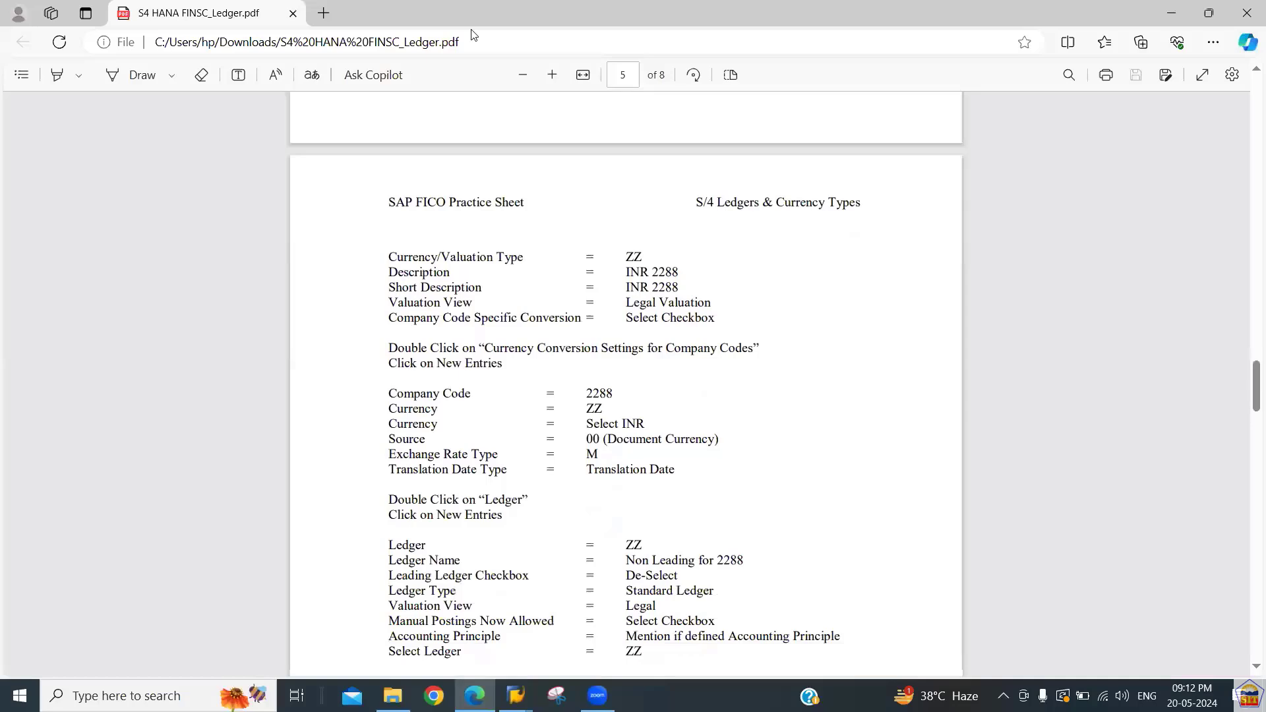
scroll(497, 248, down, 1)
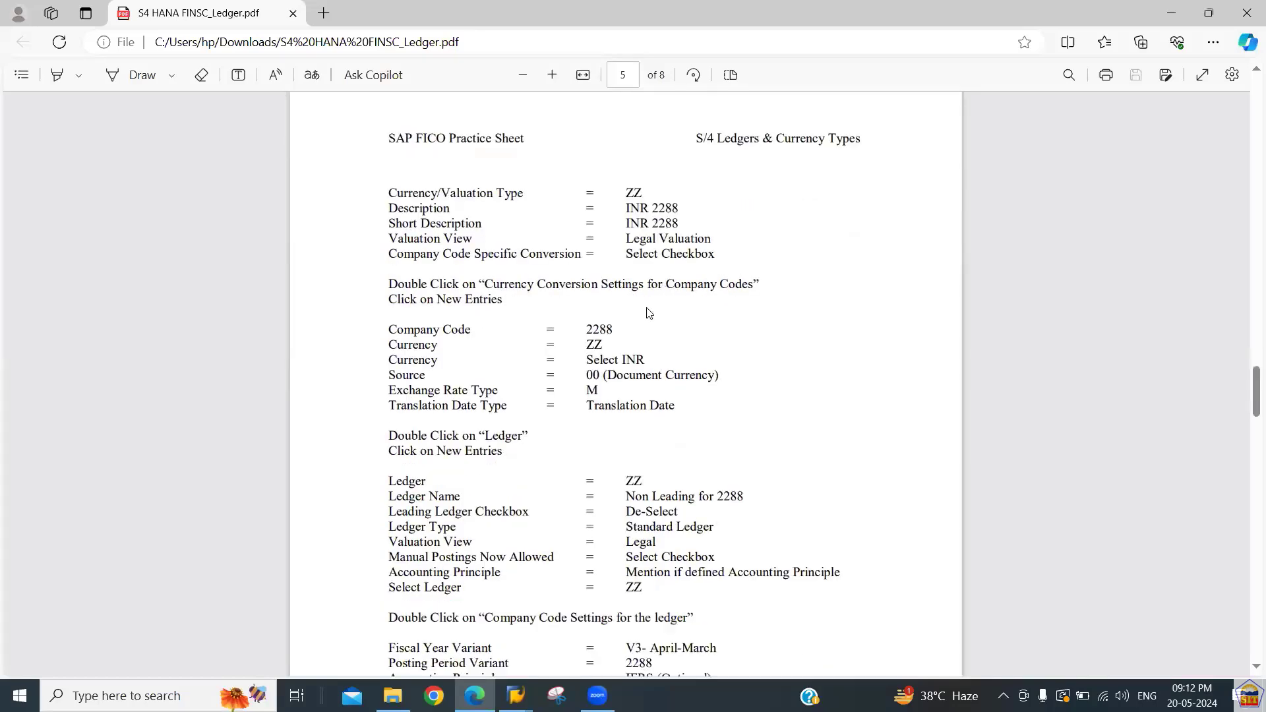
key(alt+Tab)
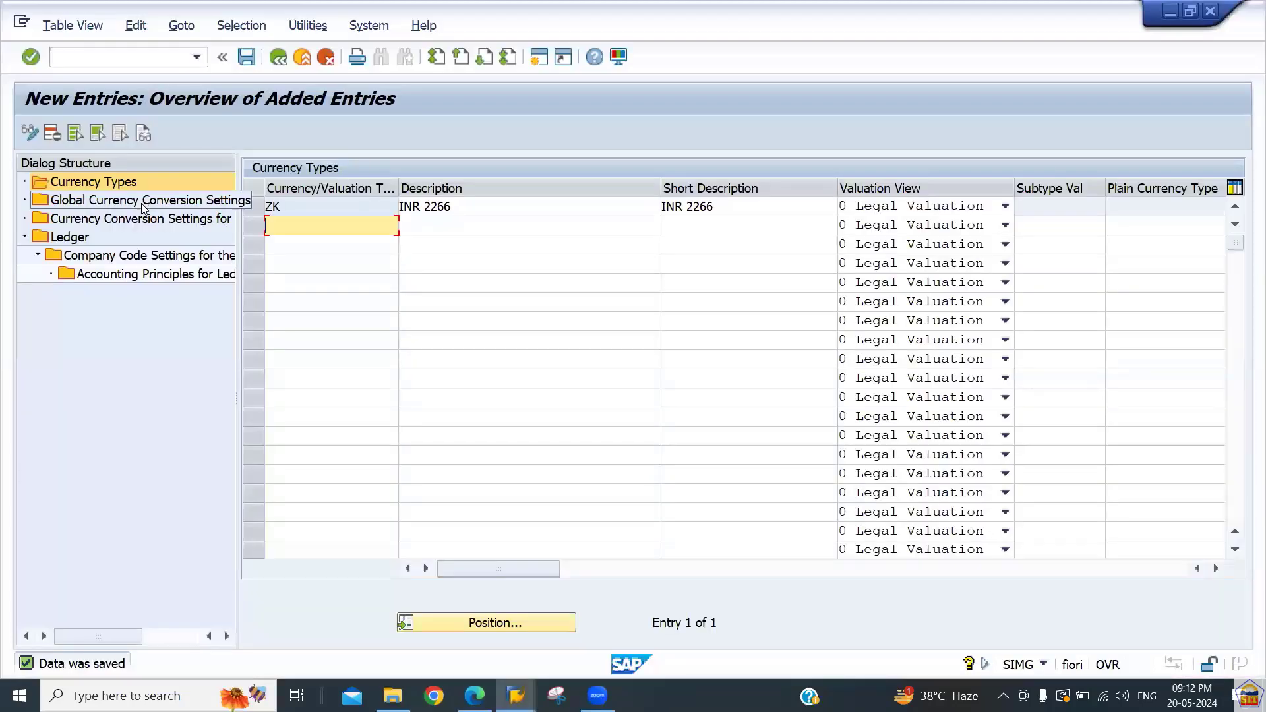
click(145, 219)
double_click(145, 221)
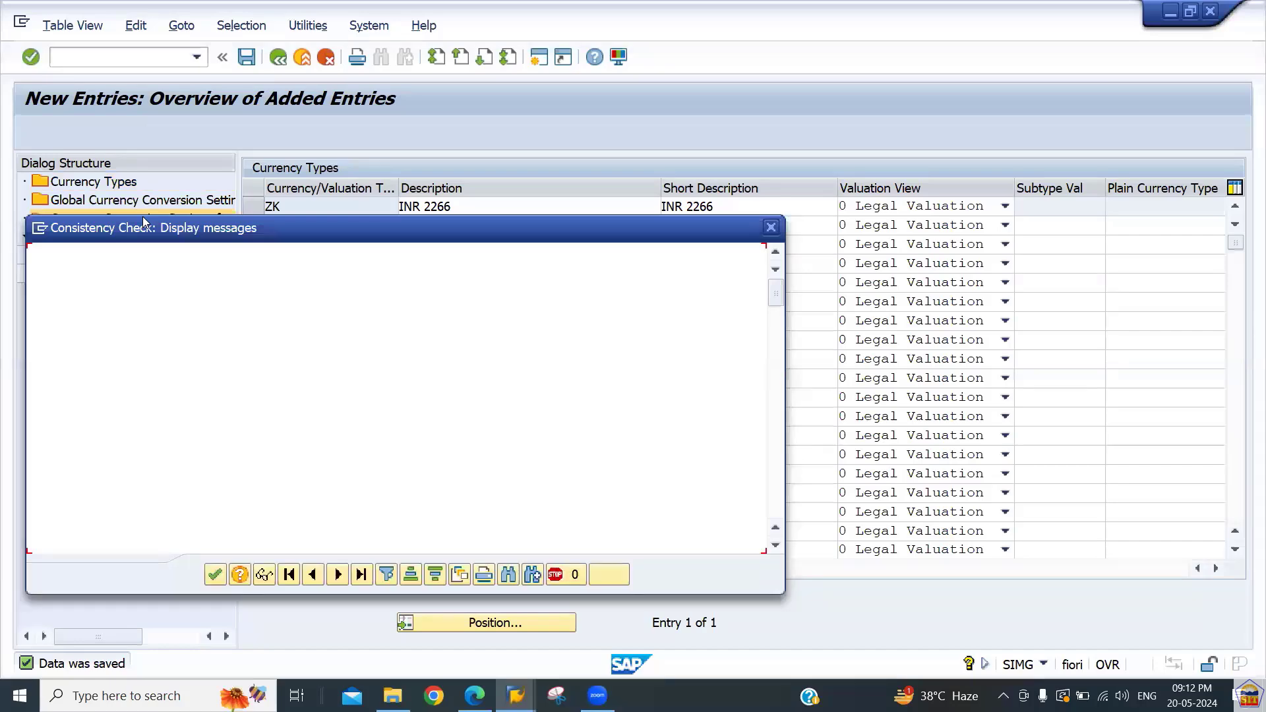
key(Return)
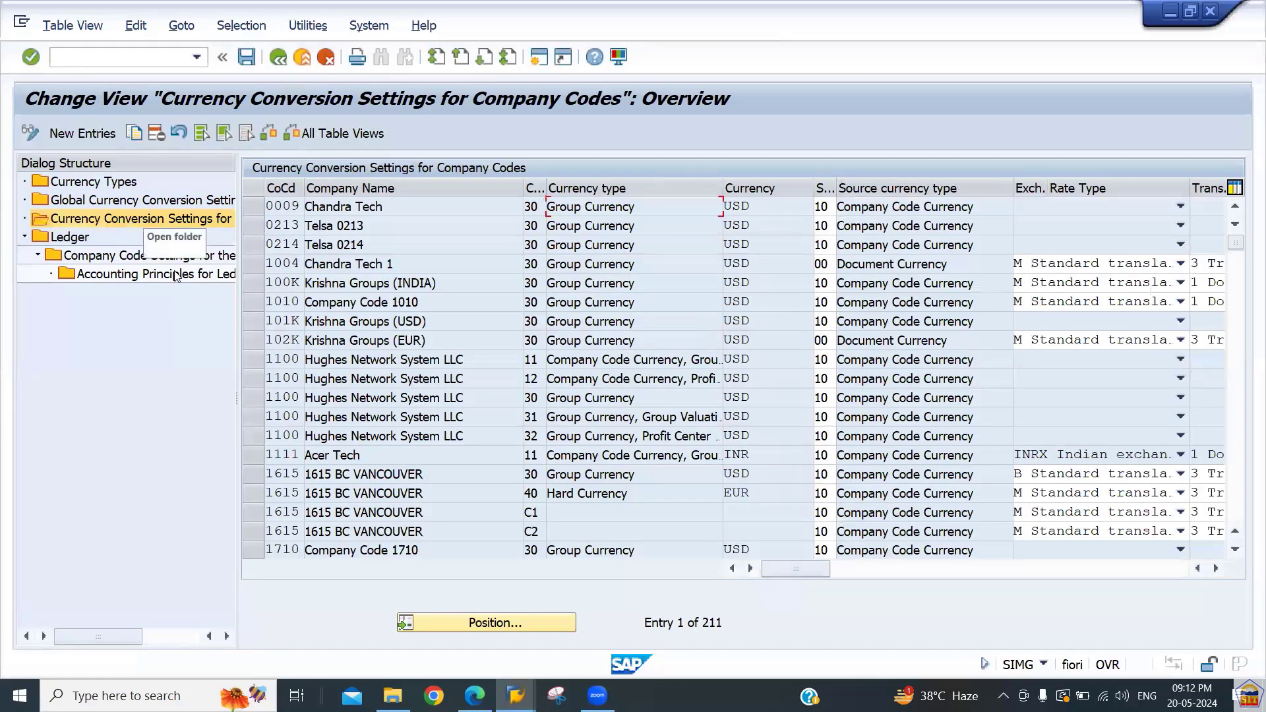
Locate company code 2266 and copy its Group Currency conversion entry, setting the copy's currency type to ZK
click(464, 622)
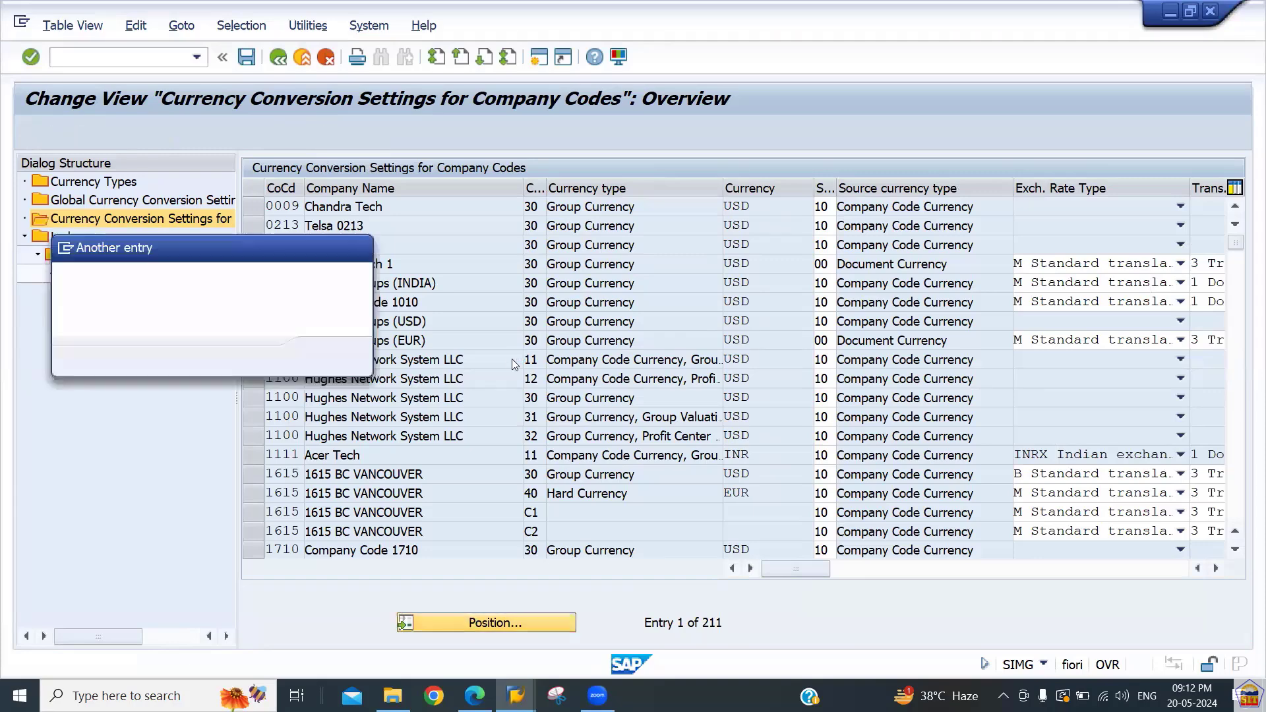
text(2266)
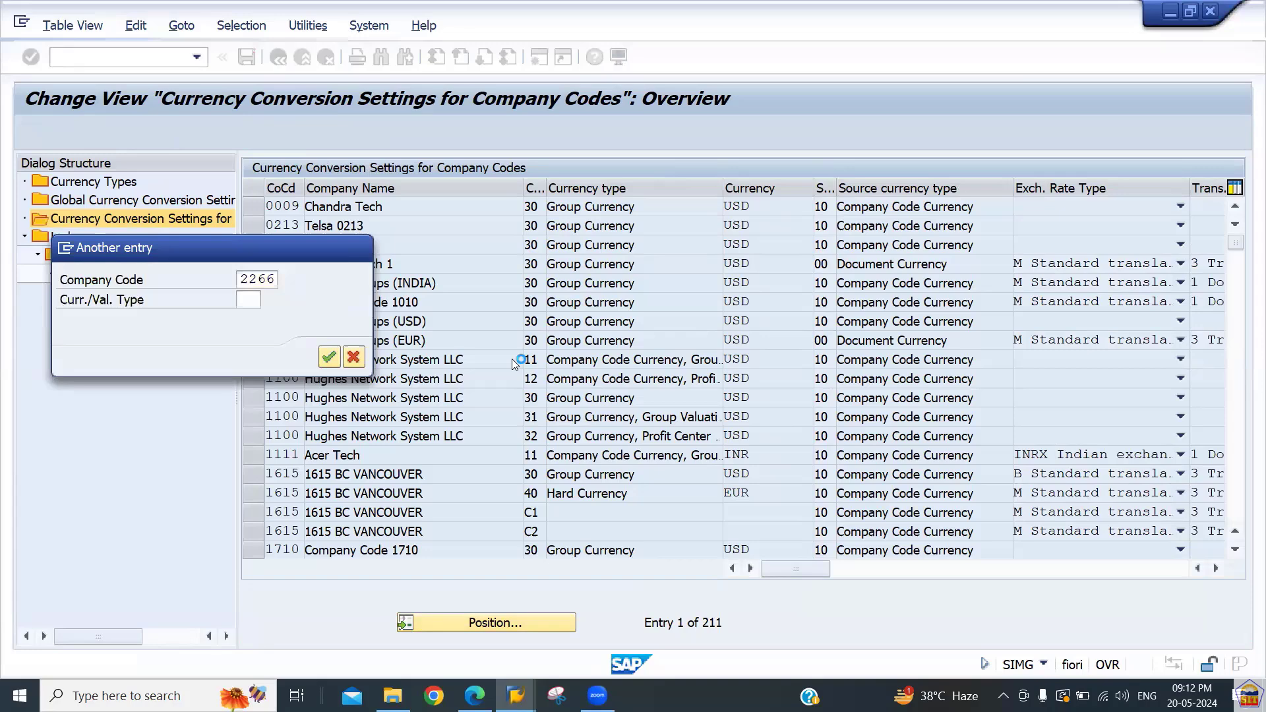
key(Return)
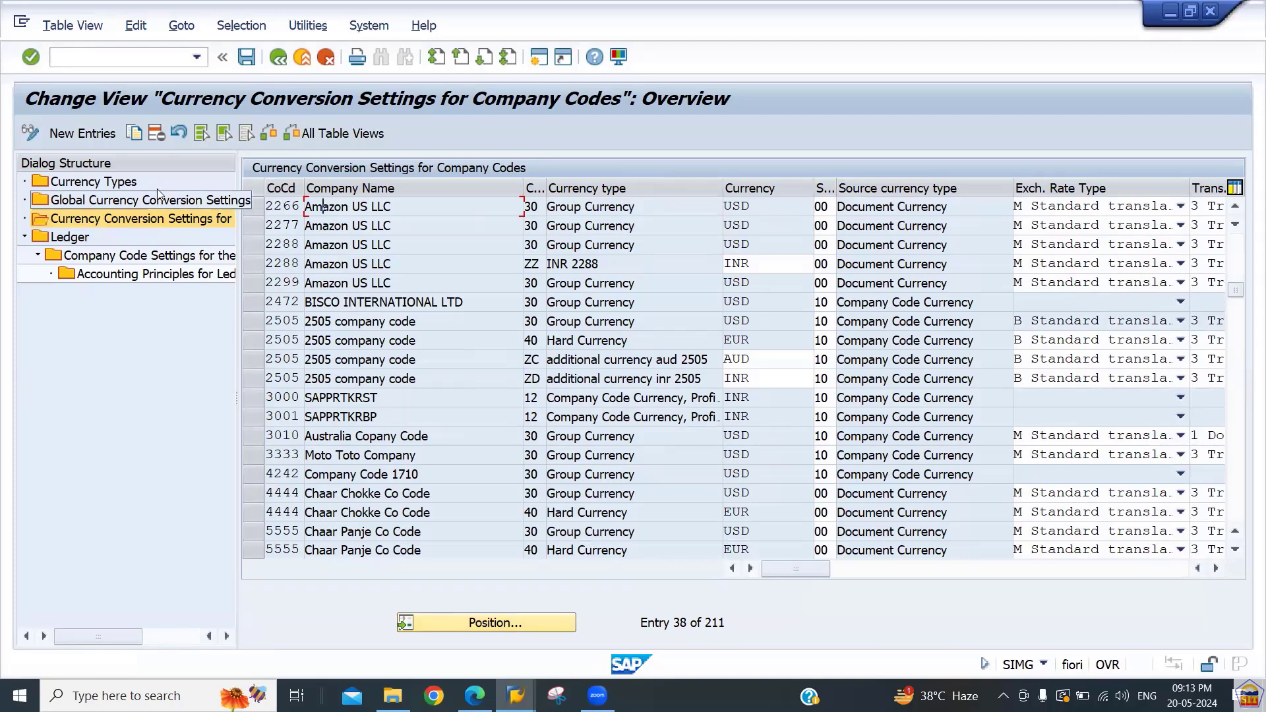
click(246, 209)
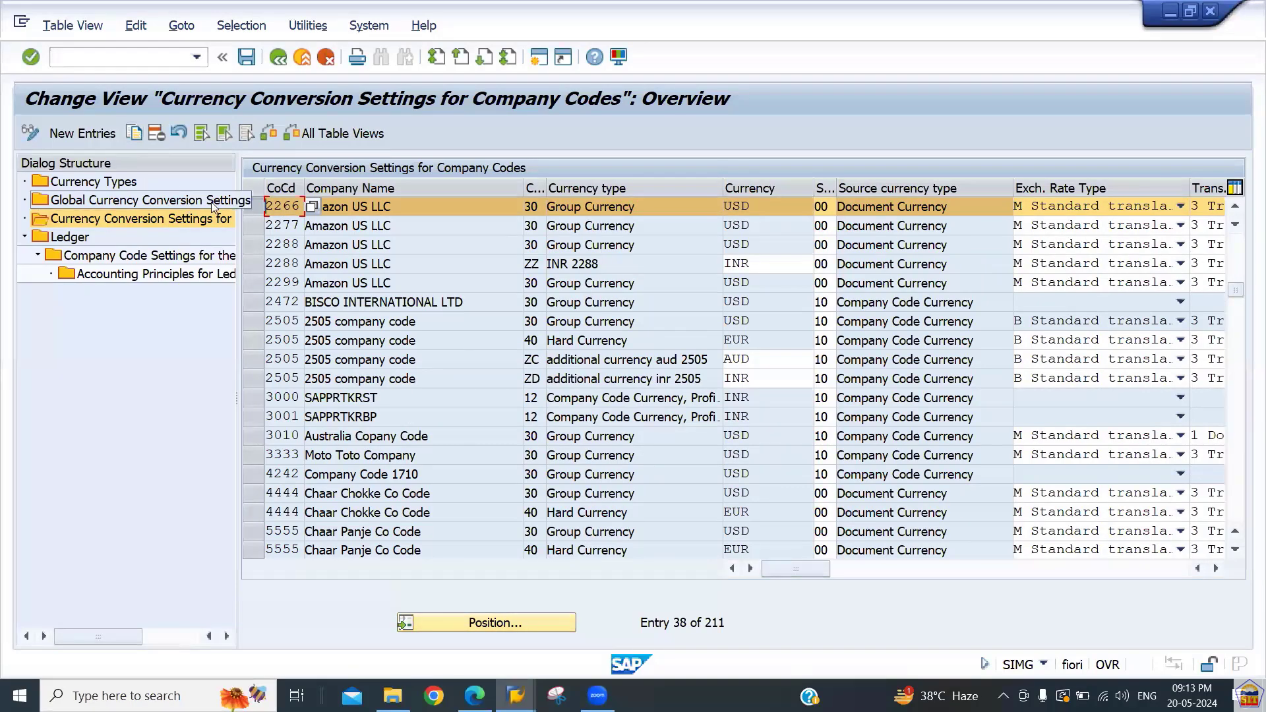
click(131, 133)
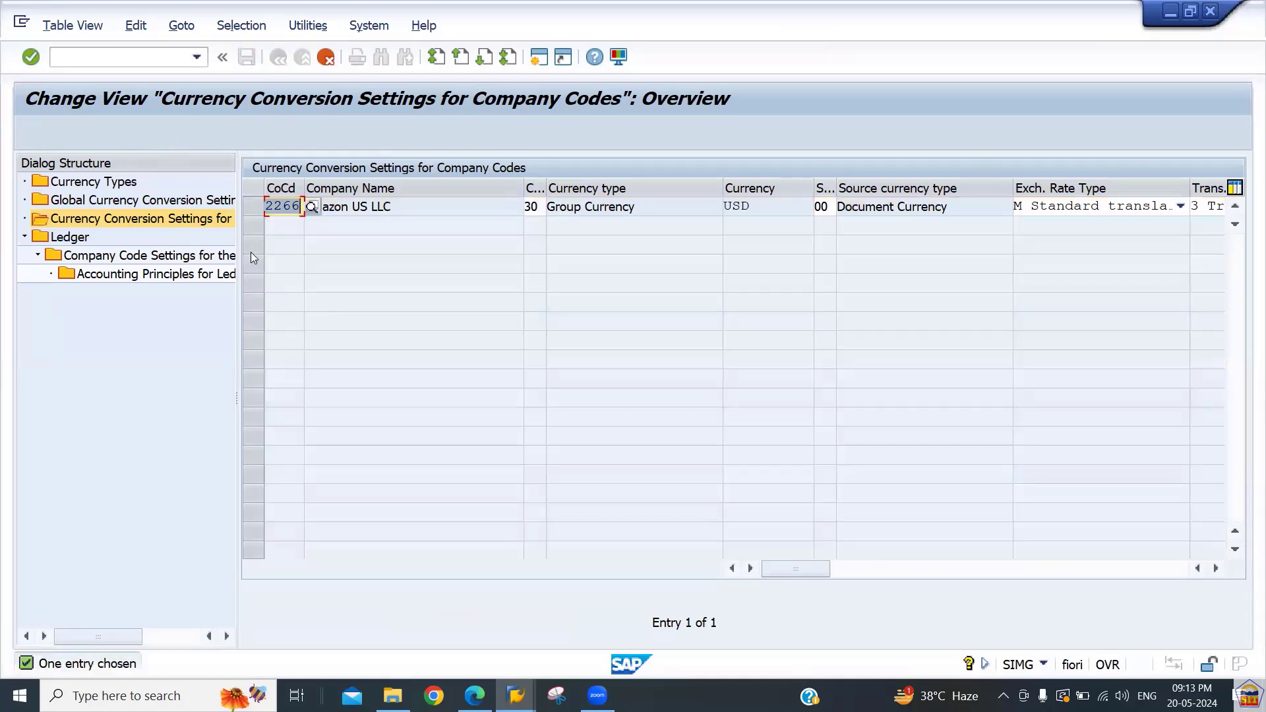
key(Tab)
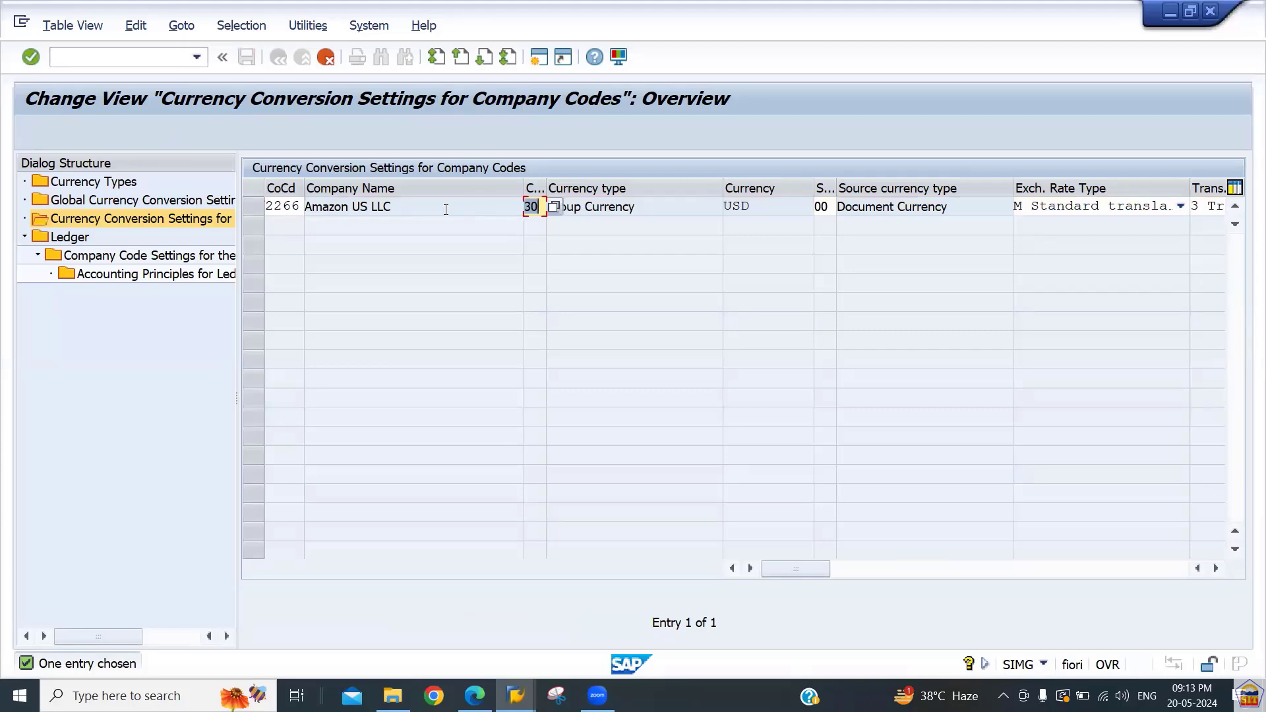
text(Z)
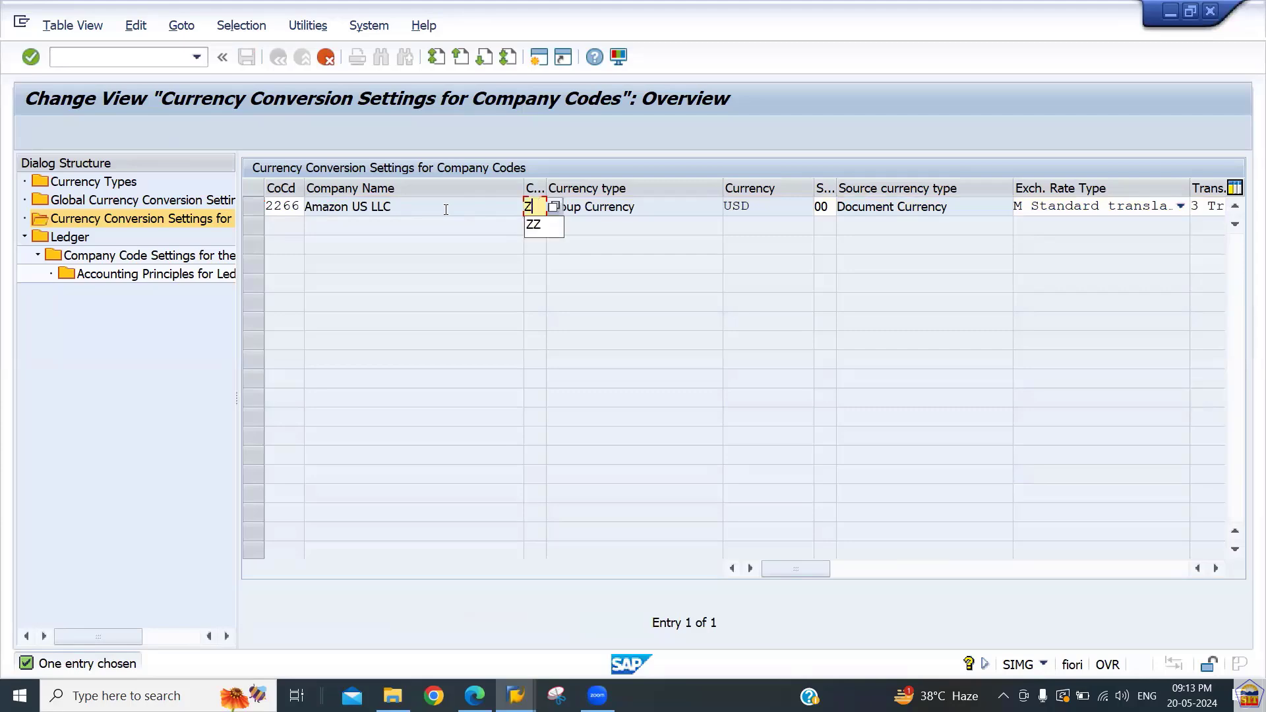
text(K)
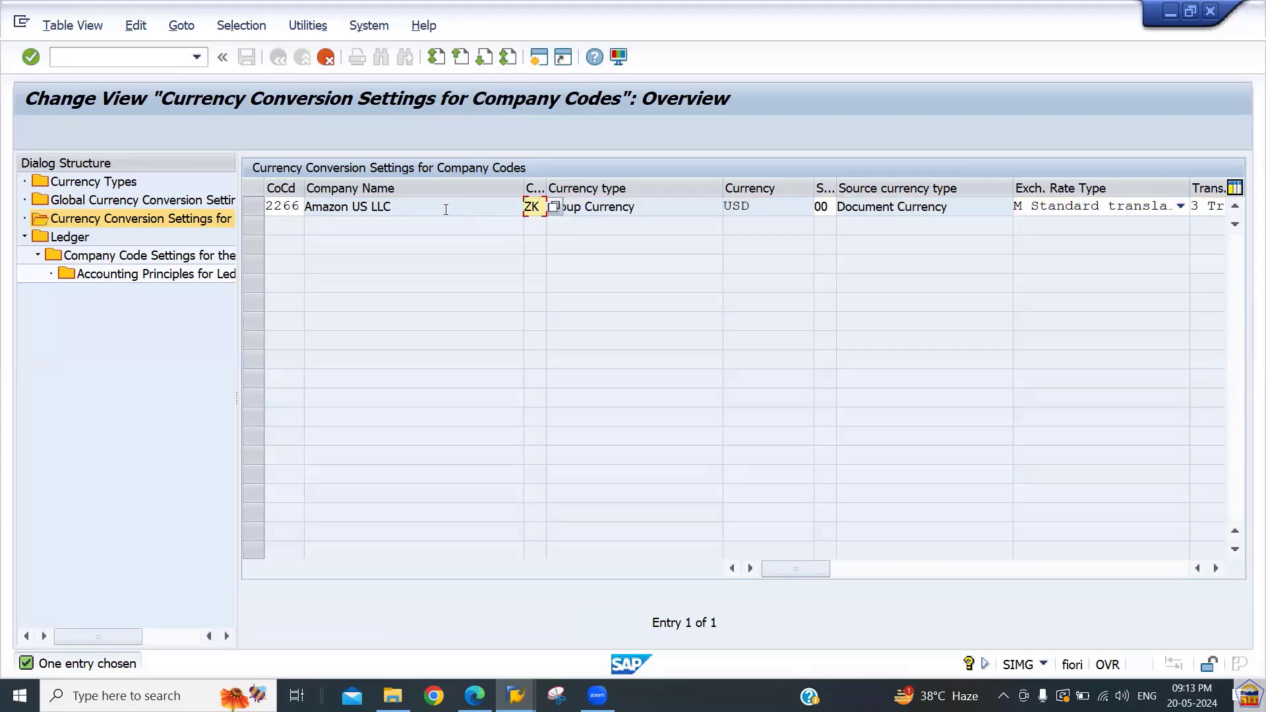
key(Tab)
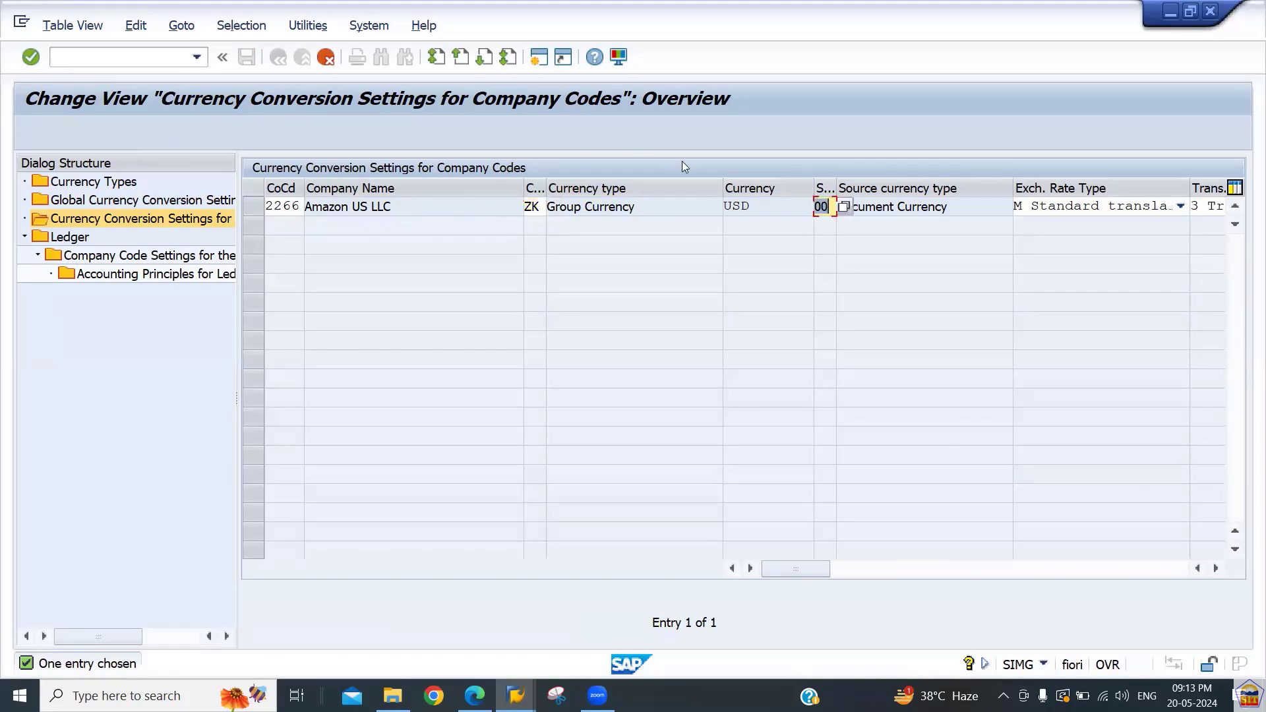
Review the copied entry's source currency, exchange rate type and translation date type, and confirm the copy
click(916, 207)
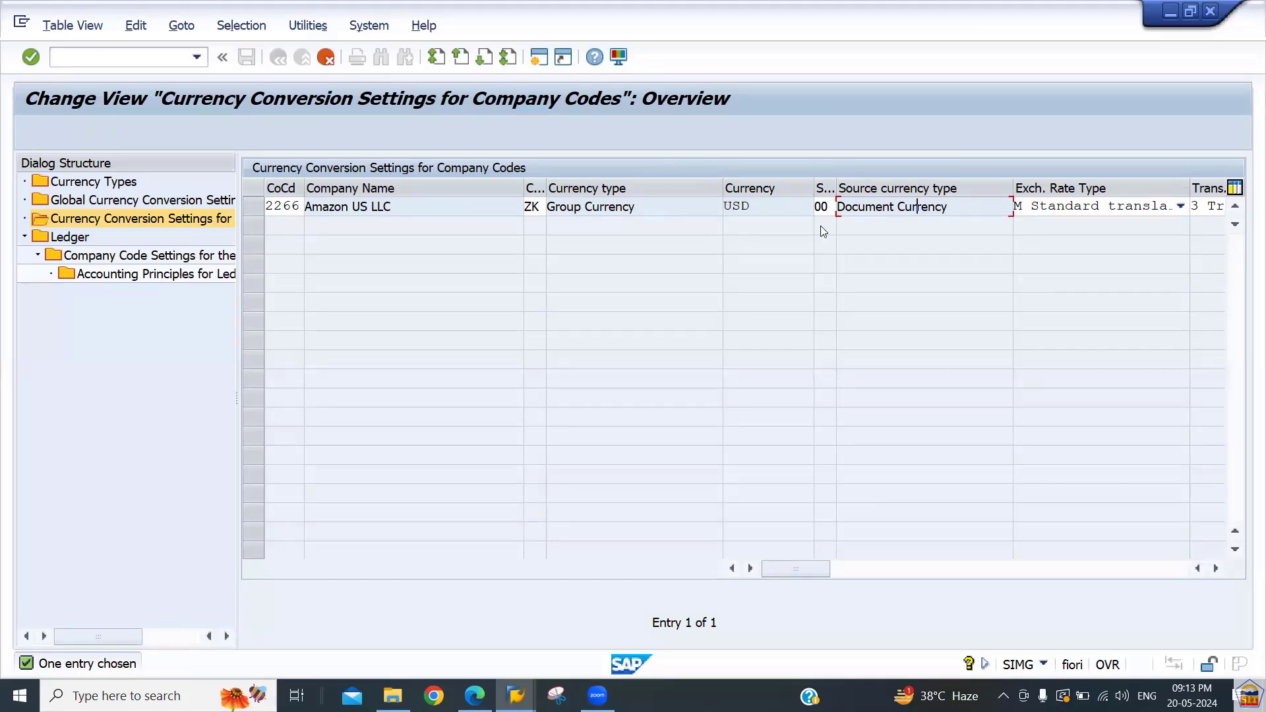
key(Tab)
key(Tab)
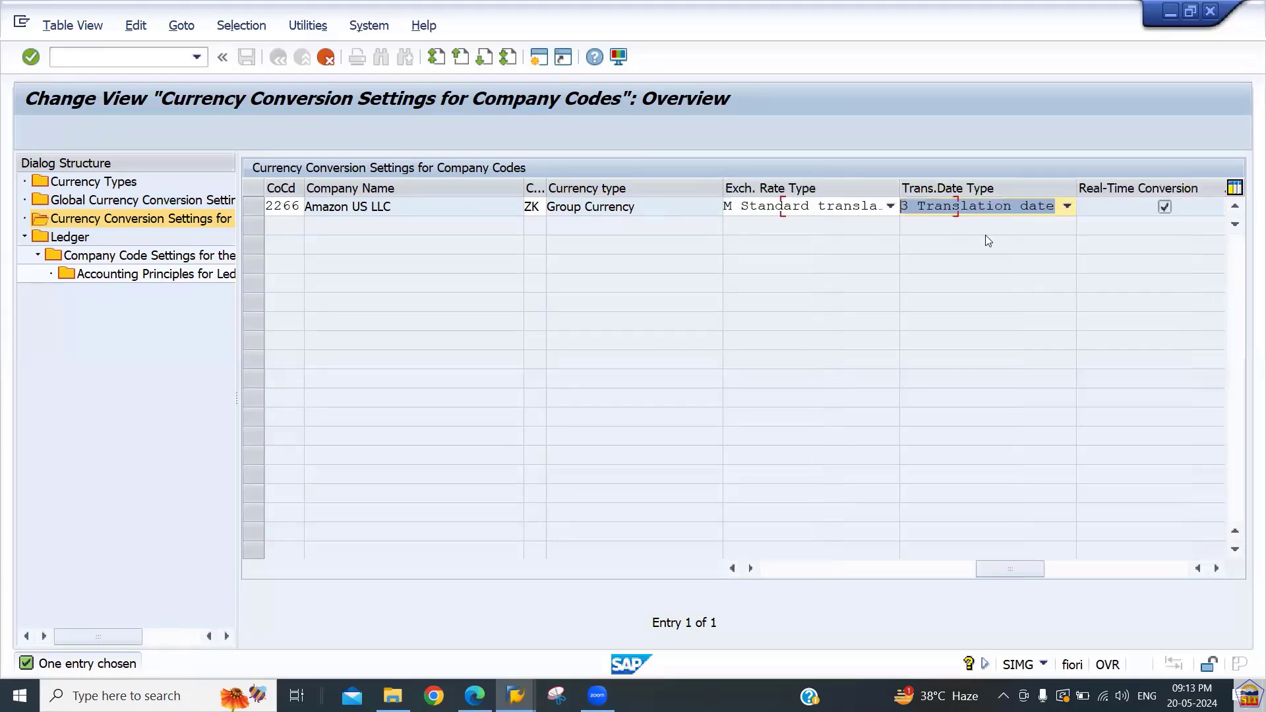
key(shift+Tab)
key(Tab)
key(Return)
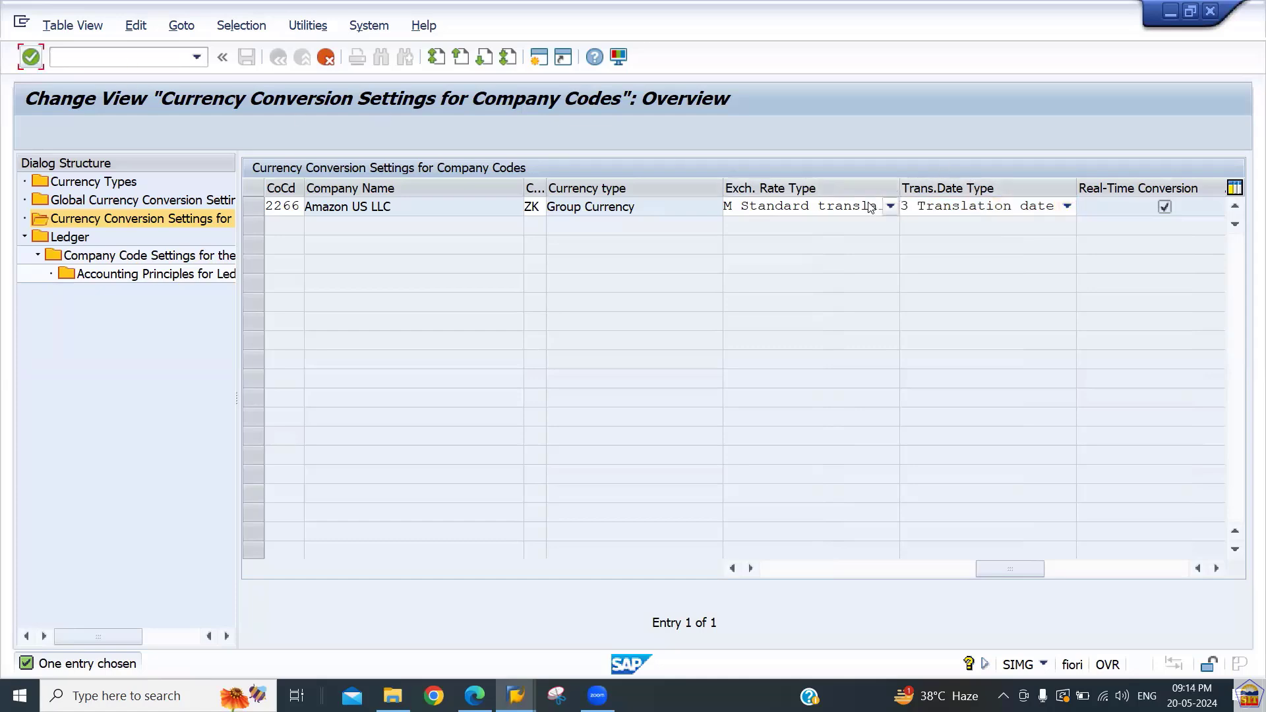
click(869, 207)
click(867, 208)
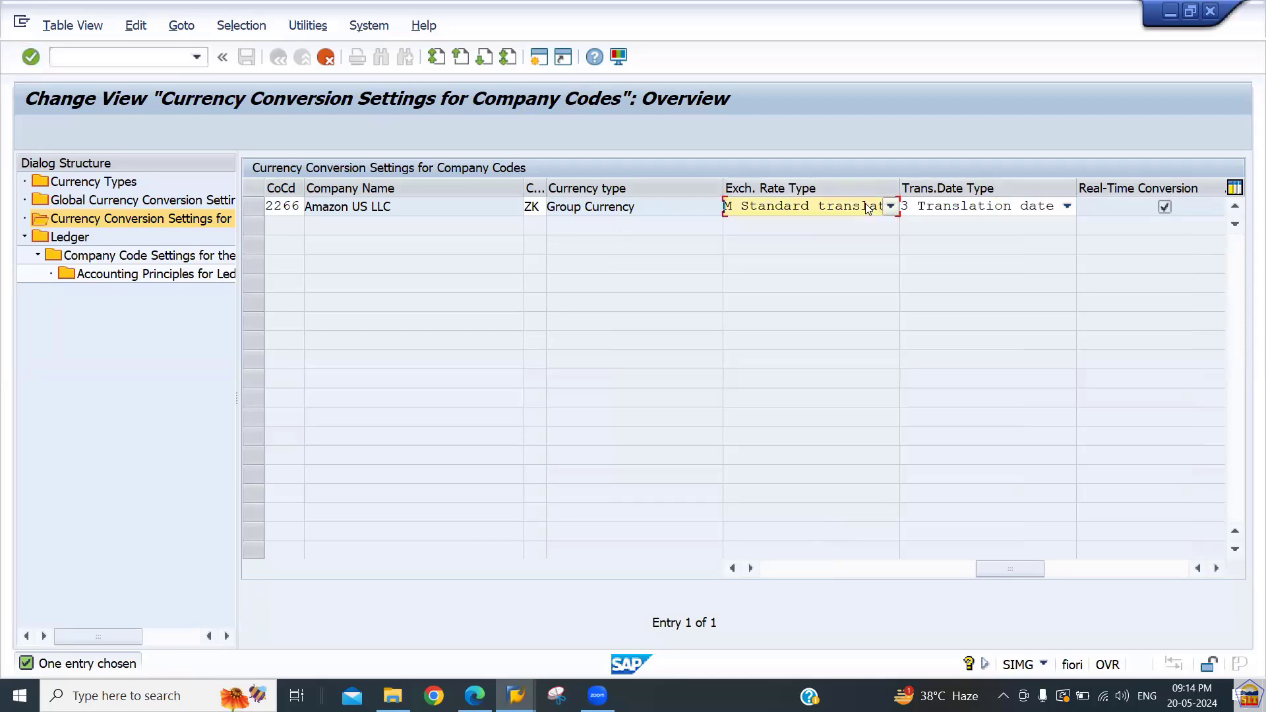
key(Return)
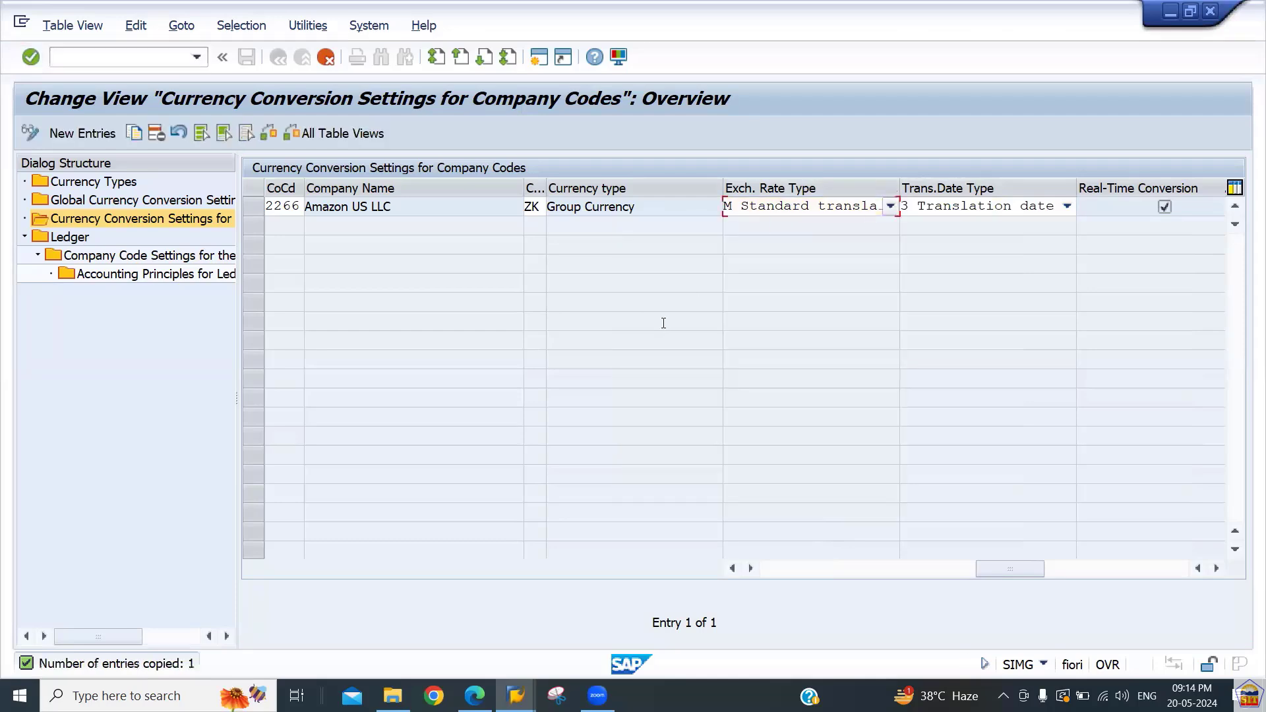
Set the currency of company code 2266's ZK conversion entry to INR and save the conversion settings
click(609, 204)
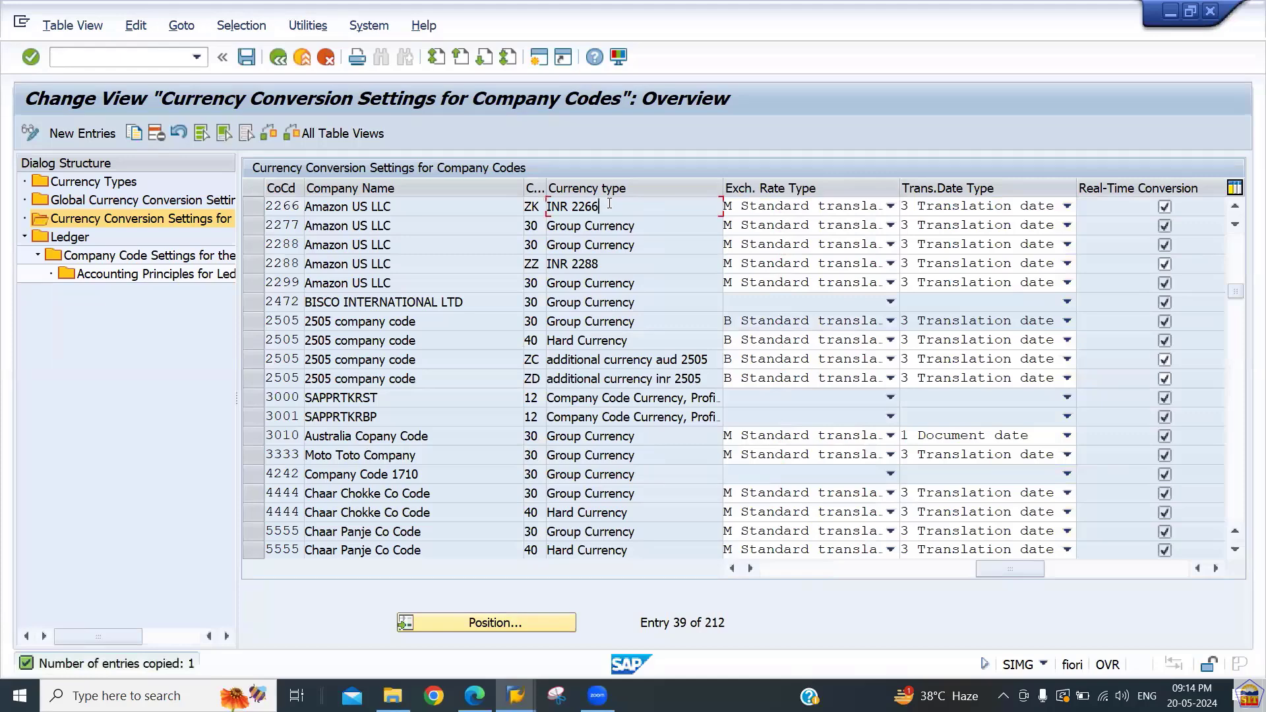
drag(601, 205, 559, 204)
click(770, 570)
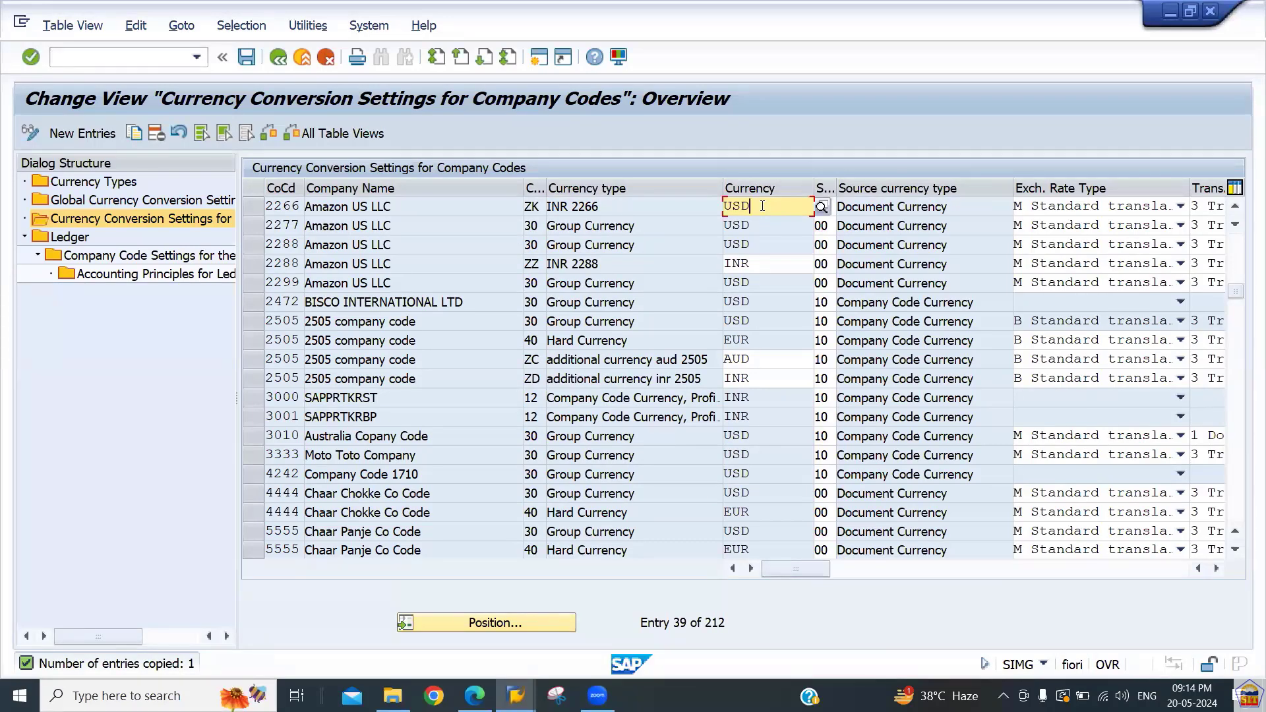
key(BackSpace)
key(BackSpace)
key(BackSpace)
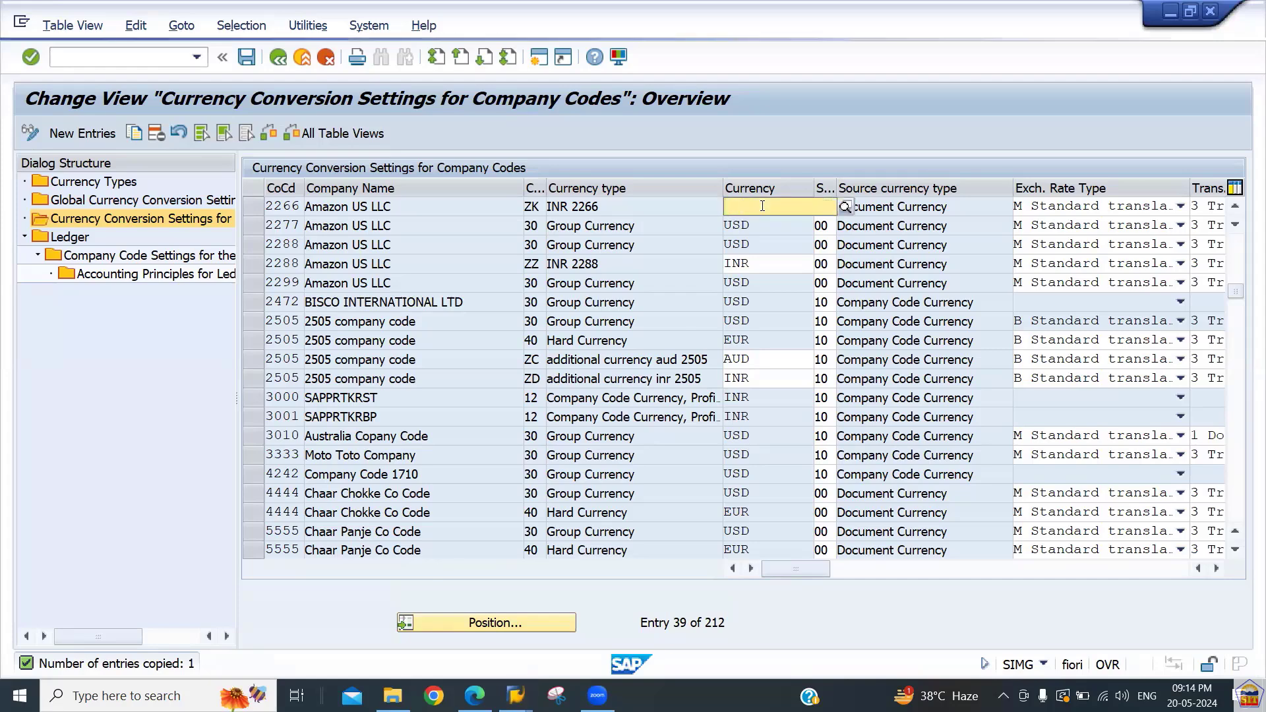
text(inr)
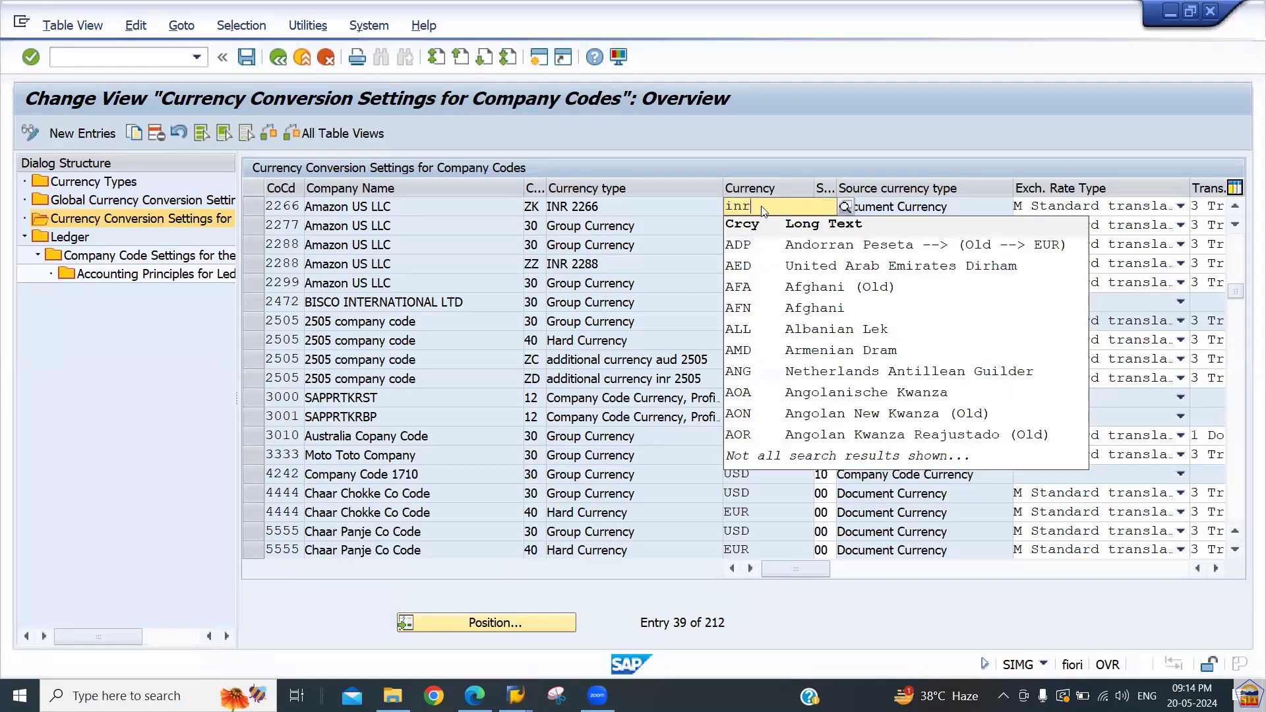
click(760, 244)
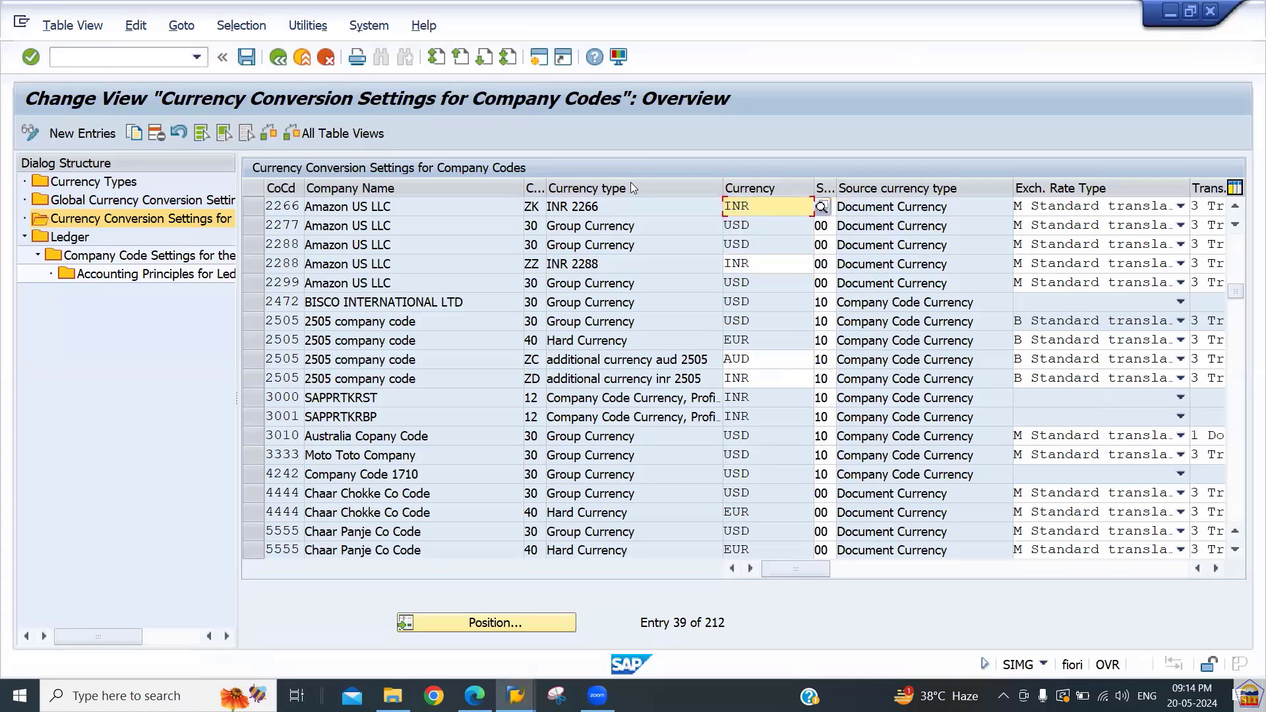
key(Return)
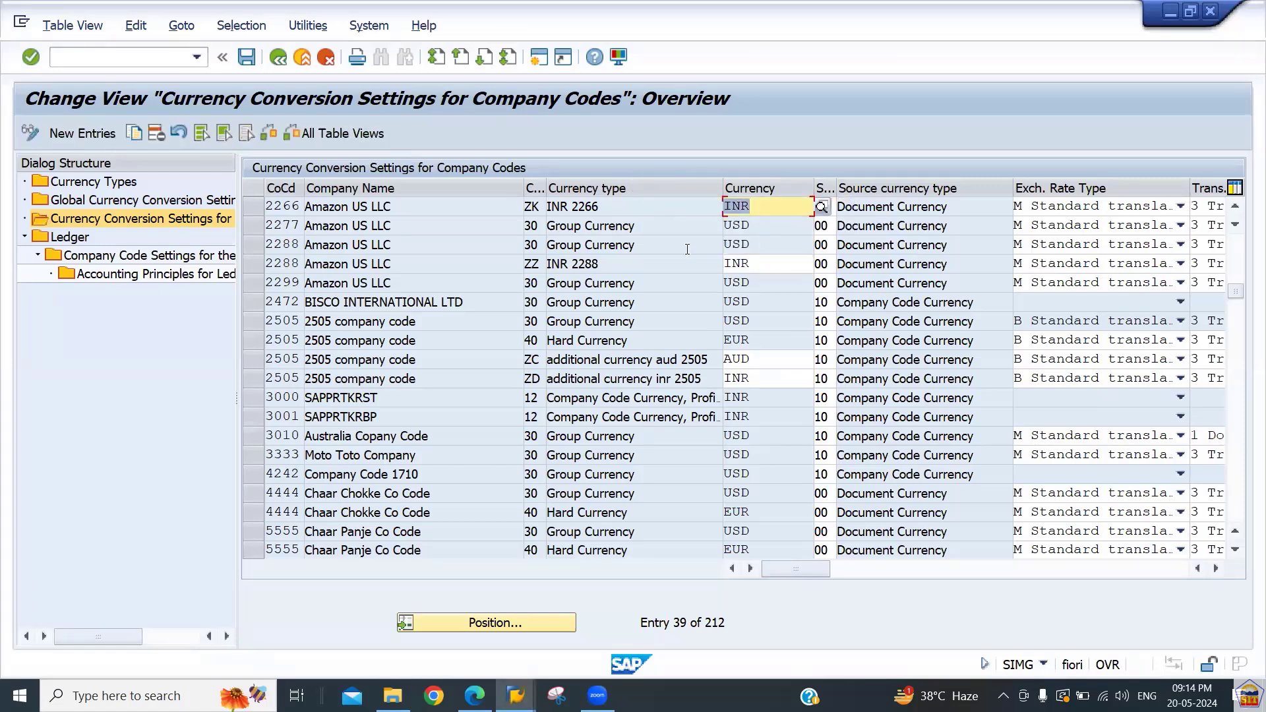
key(ctrl+s)
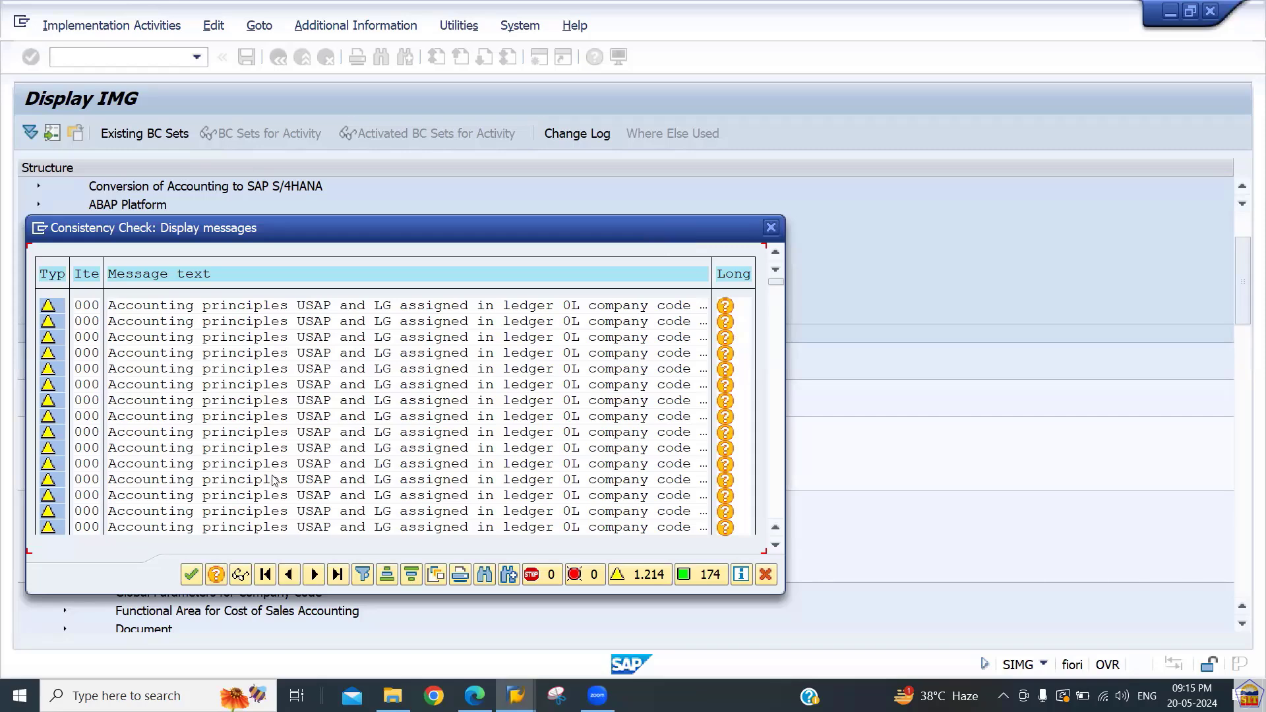
click(192, 572)
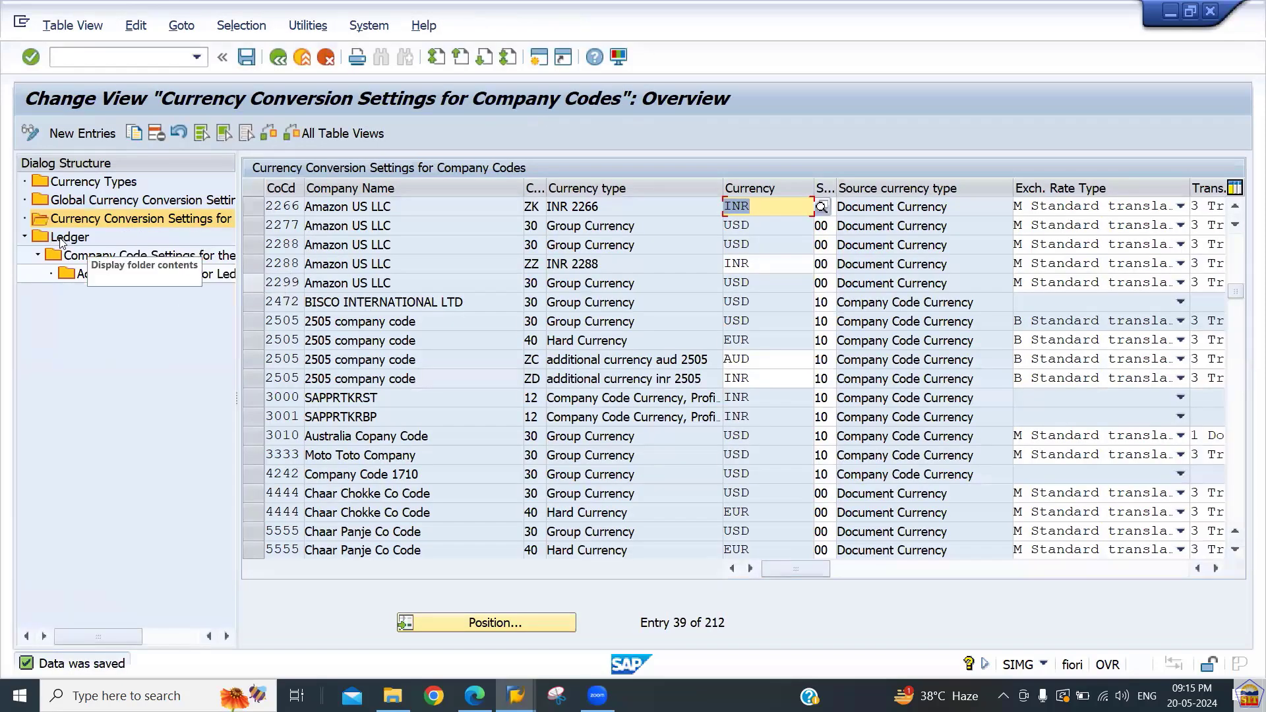
Open the Ledger view and add a new ledger entry ZK named "Non Leading for 2266 -India"
double_click(60, 239)
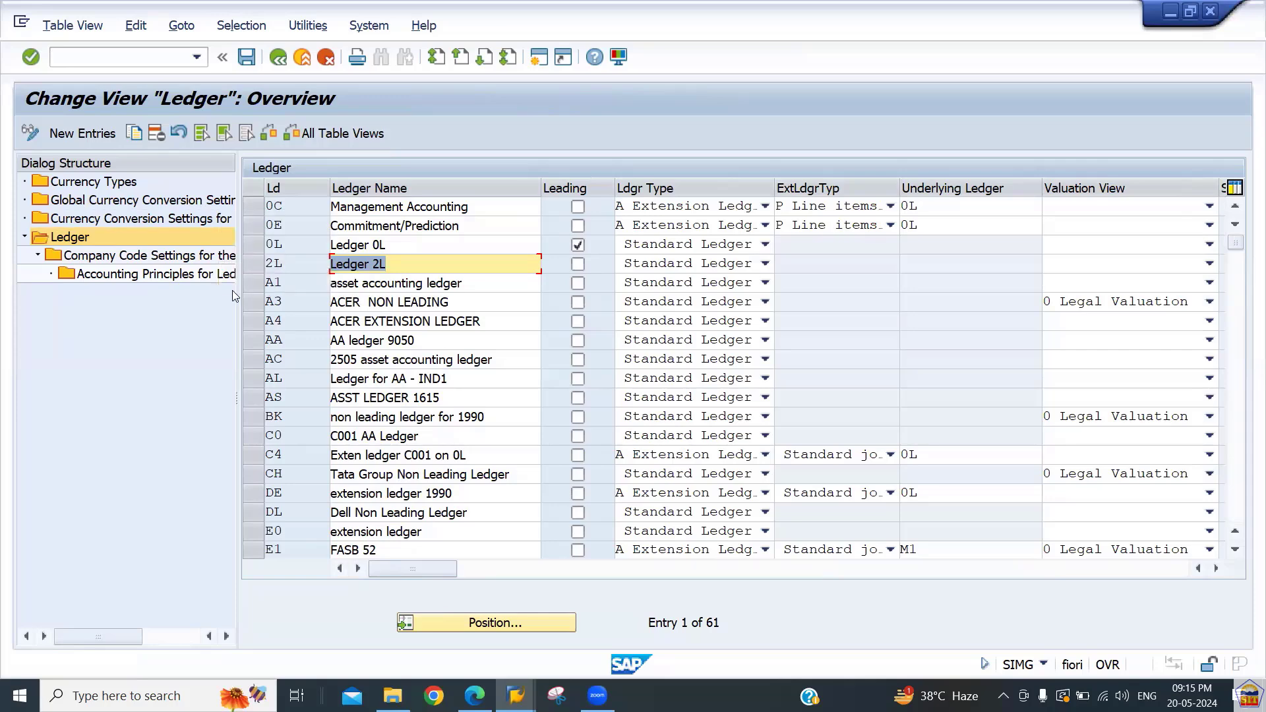
click(87, 134)
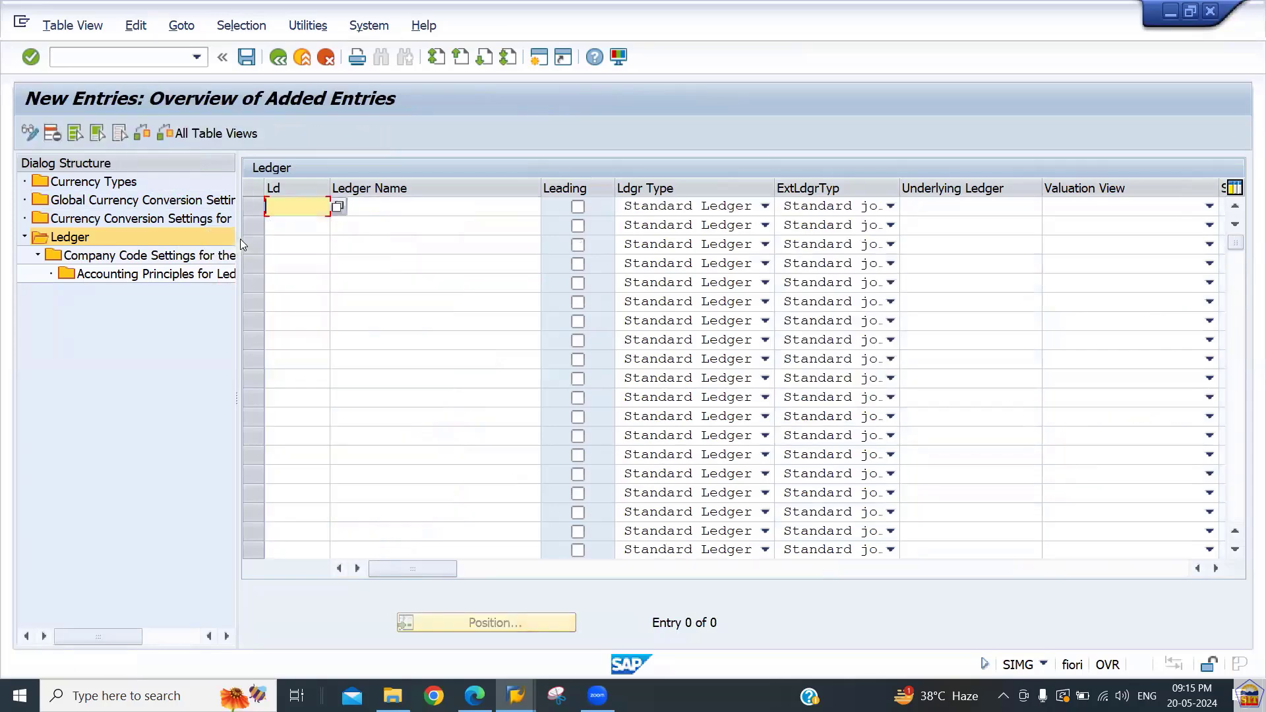
text(ZK)
key(Tab)
text(Non)
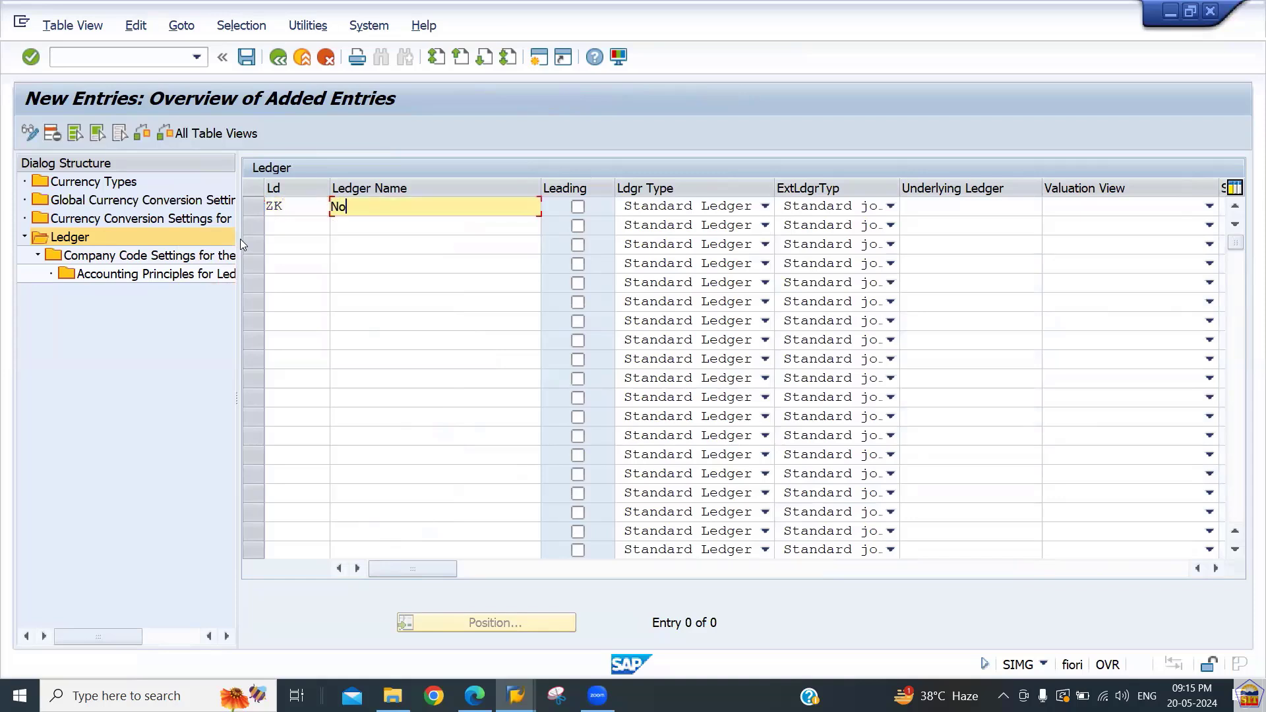
key(Down)
key(Down)
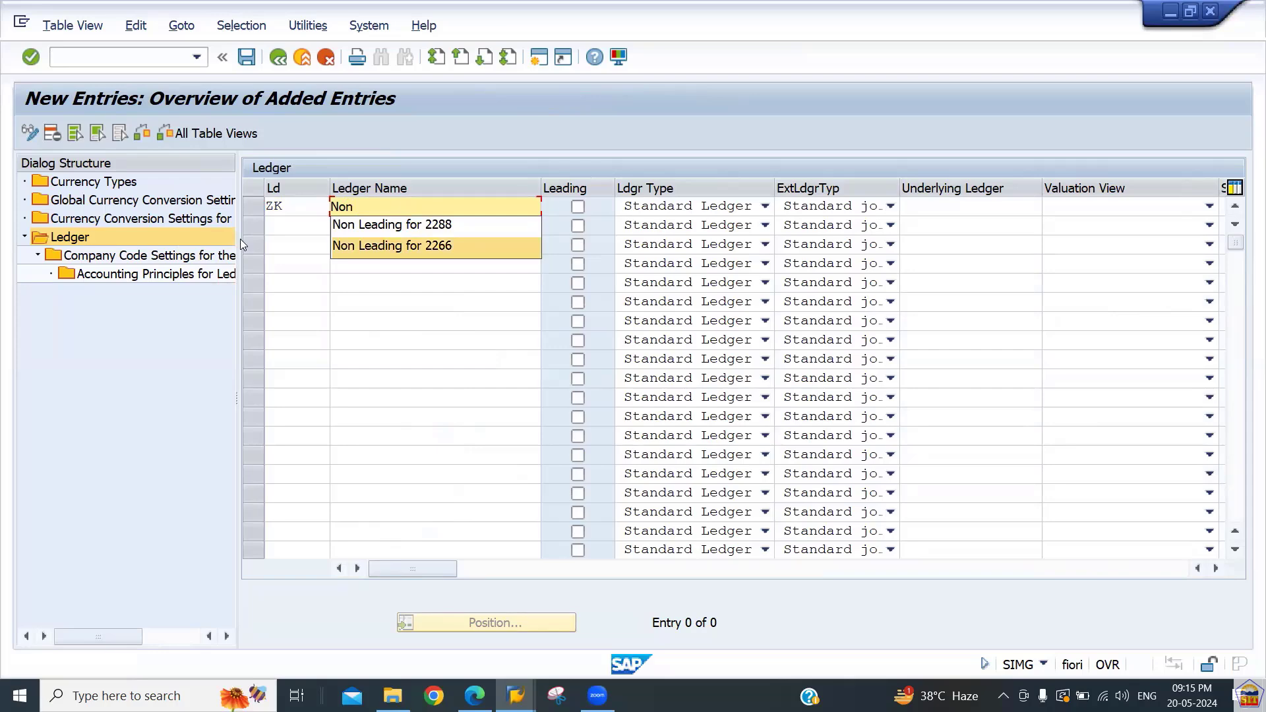
key(Return)
text(-India)
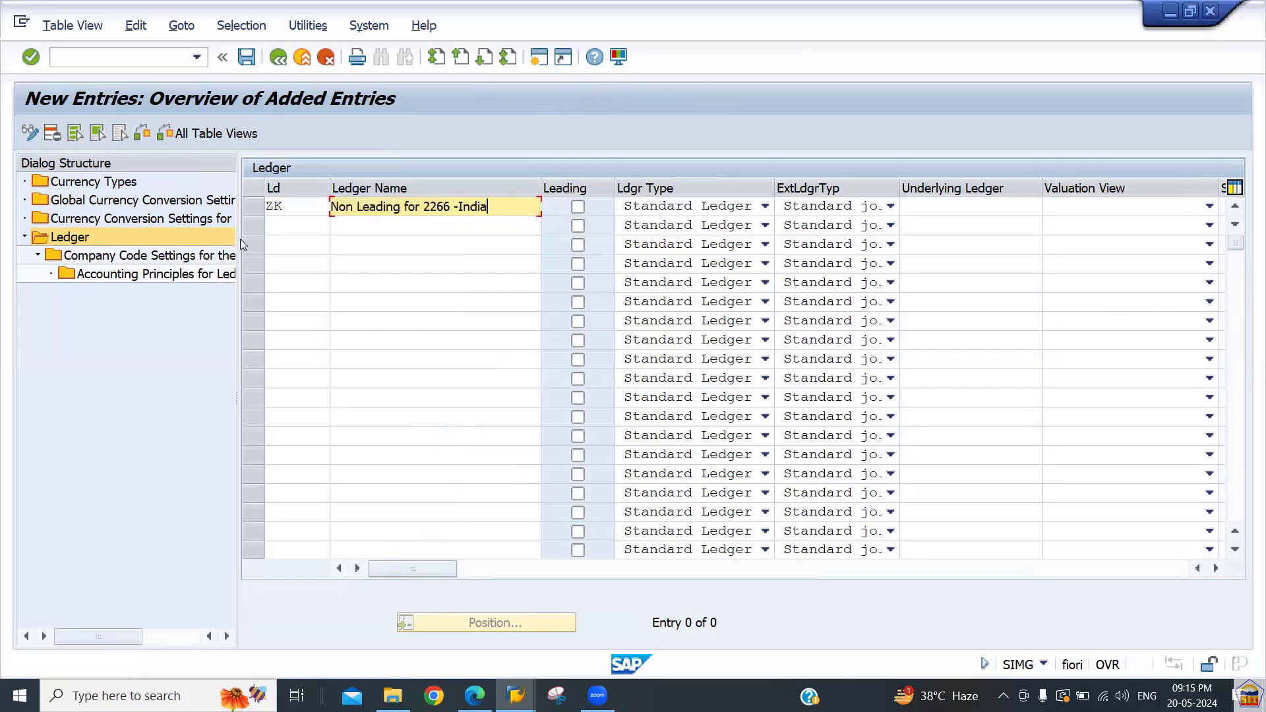
key(Tab)
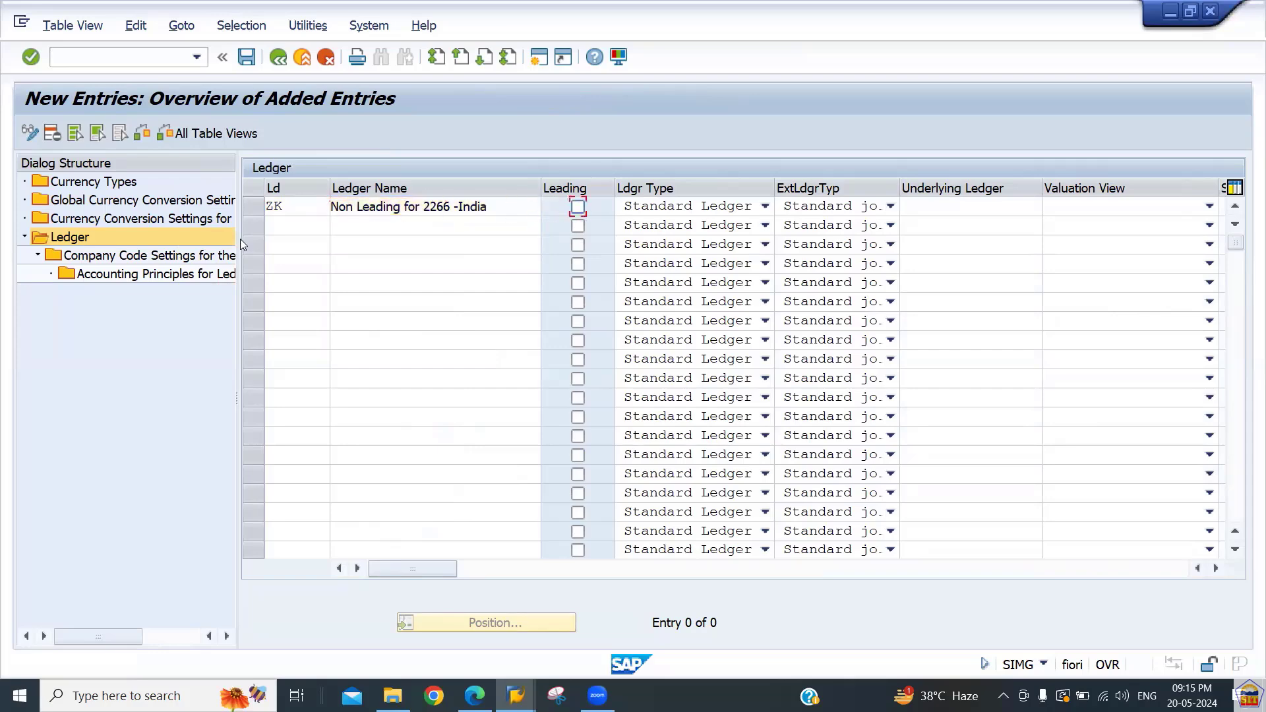
Review ledger ZK's ledger type and extension ledger type options, and its underlying ledger and valuation view fields
key(Tab)
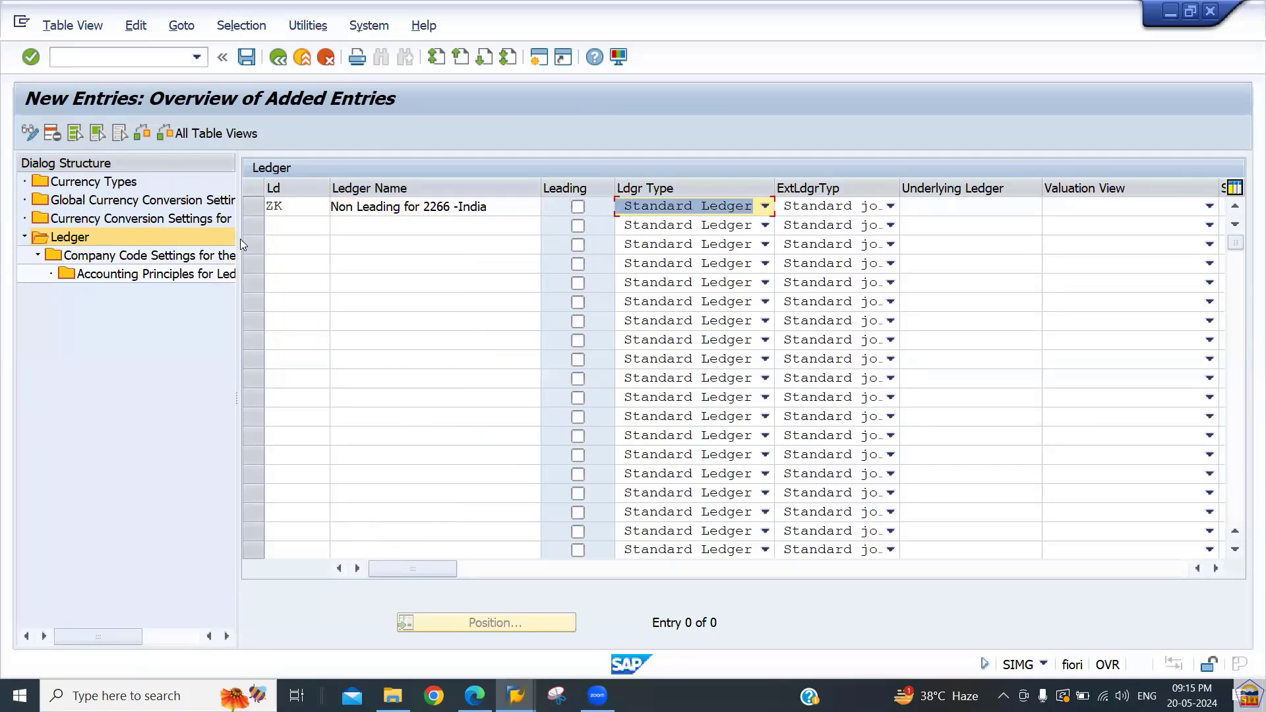
click(658, 209)
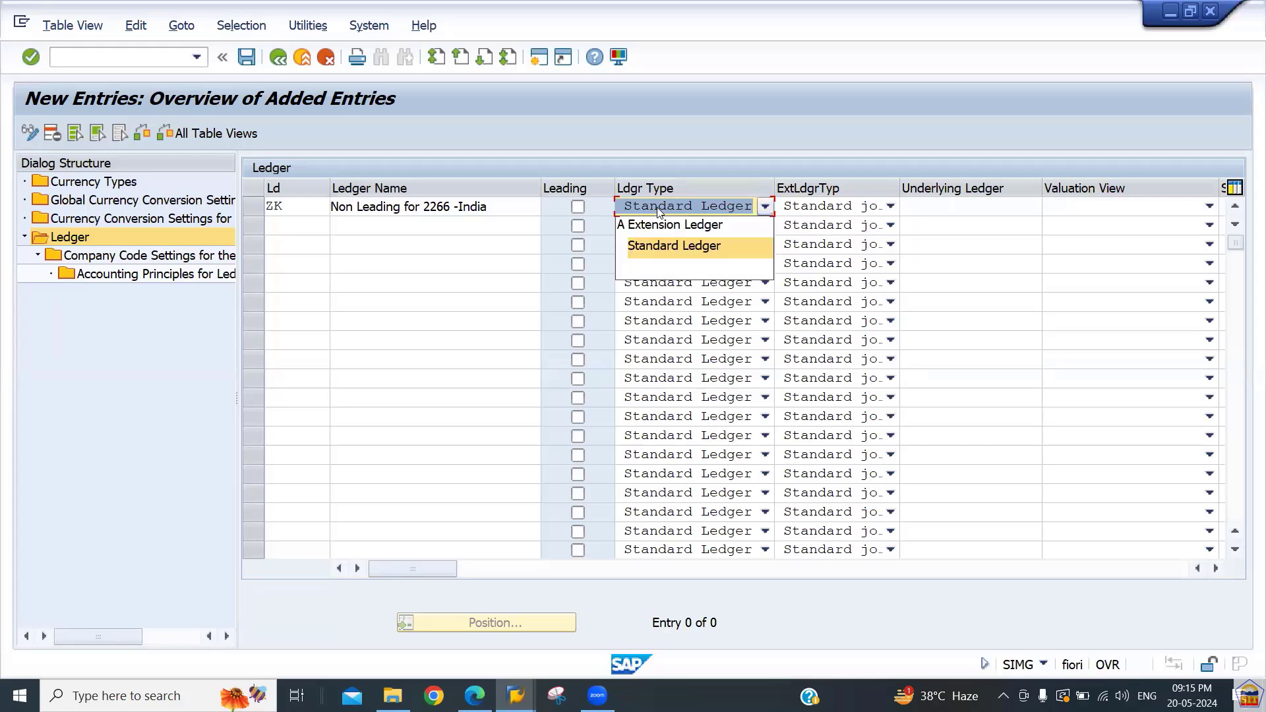
click(806, 206)
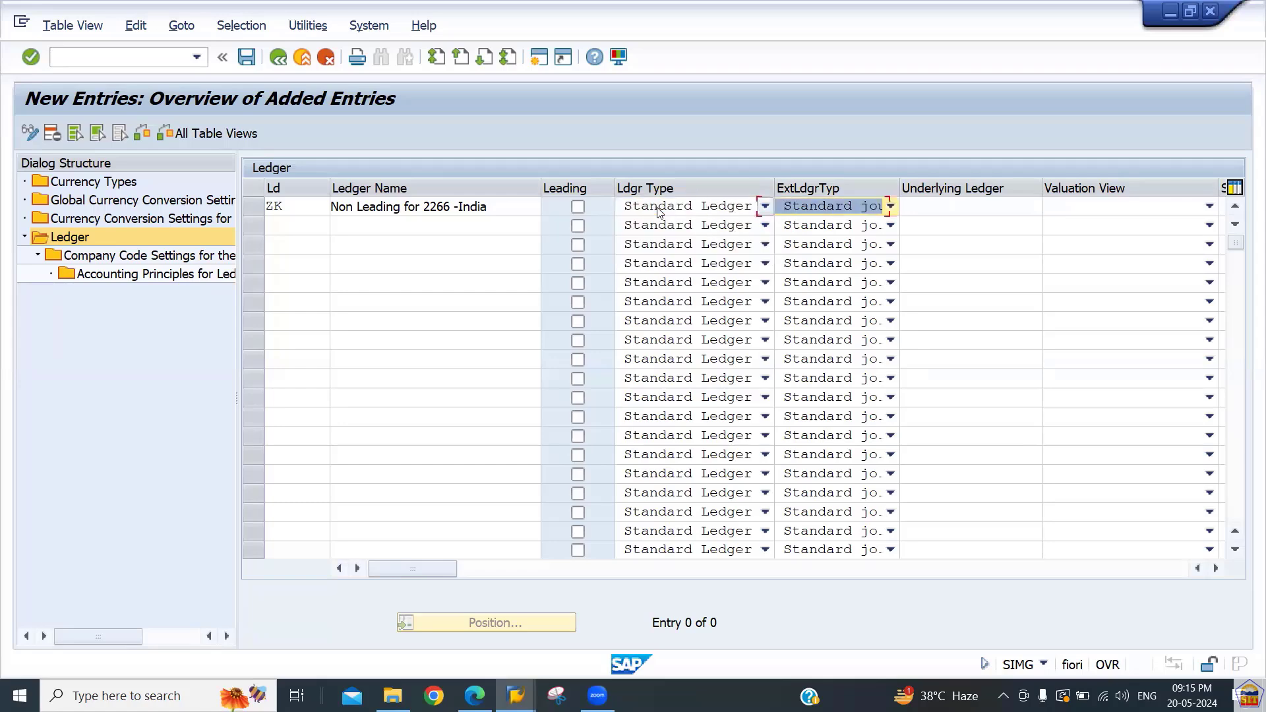
click(814, 209)
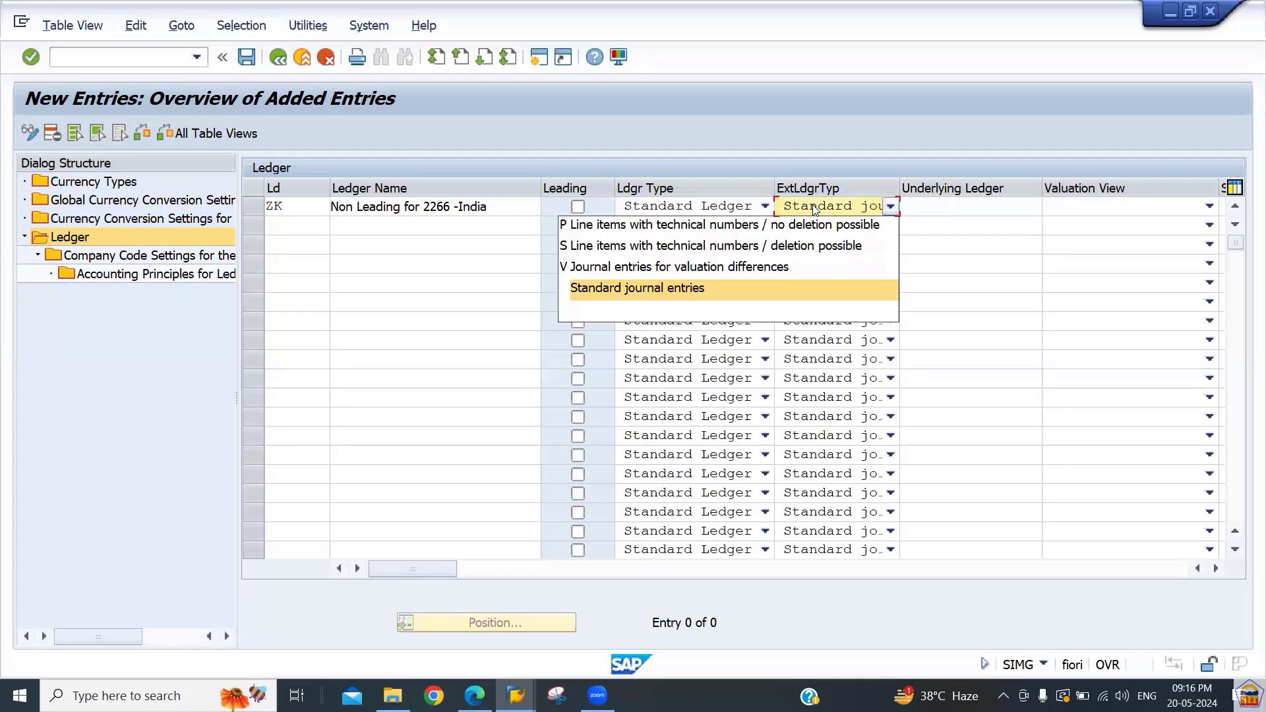
click(814, 209)
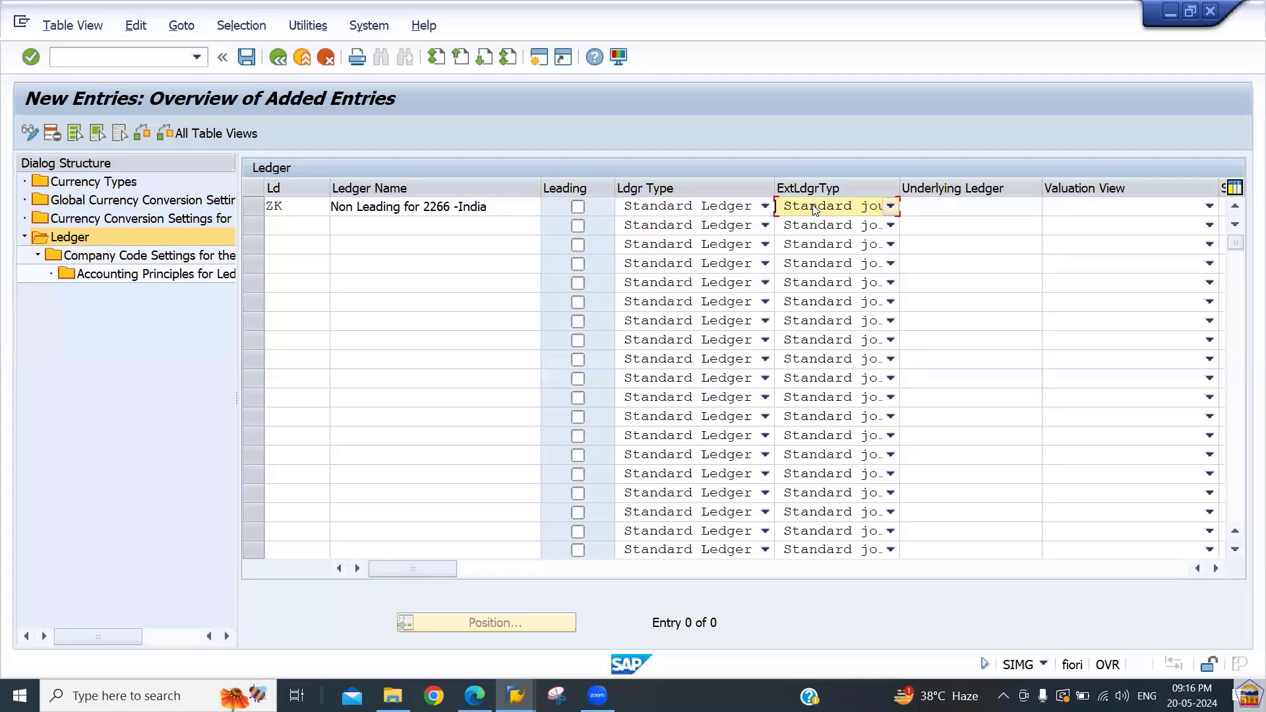
click(993, 204)
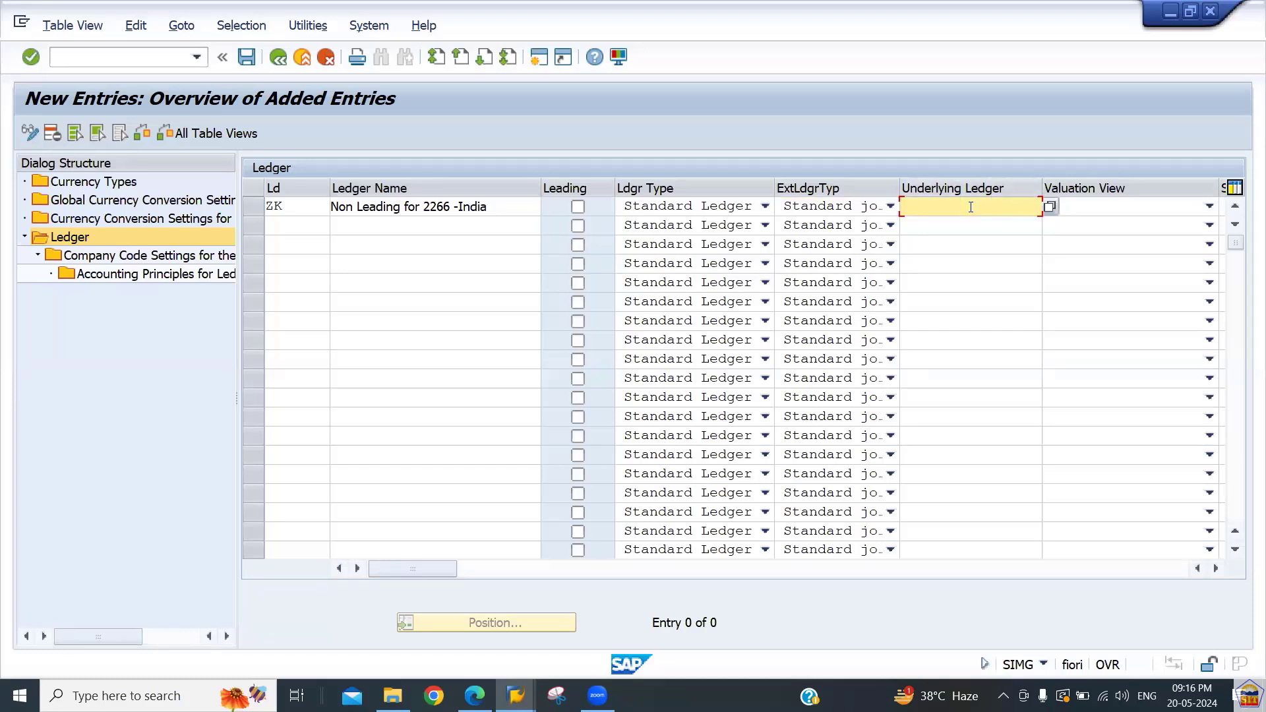
key(Tab)
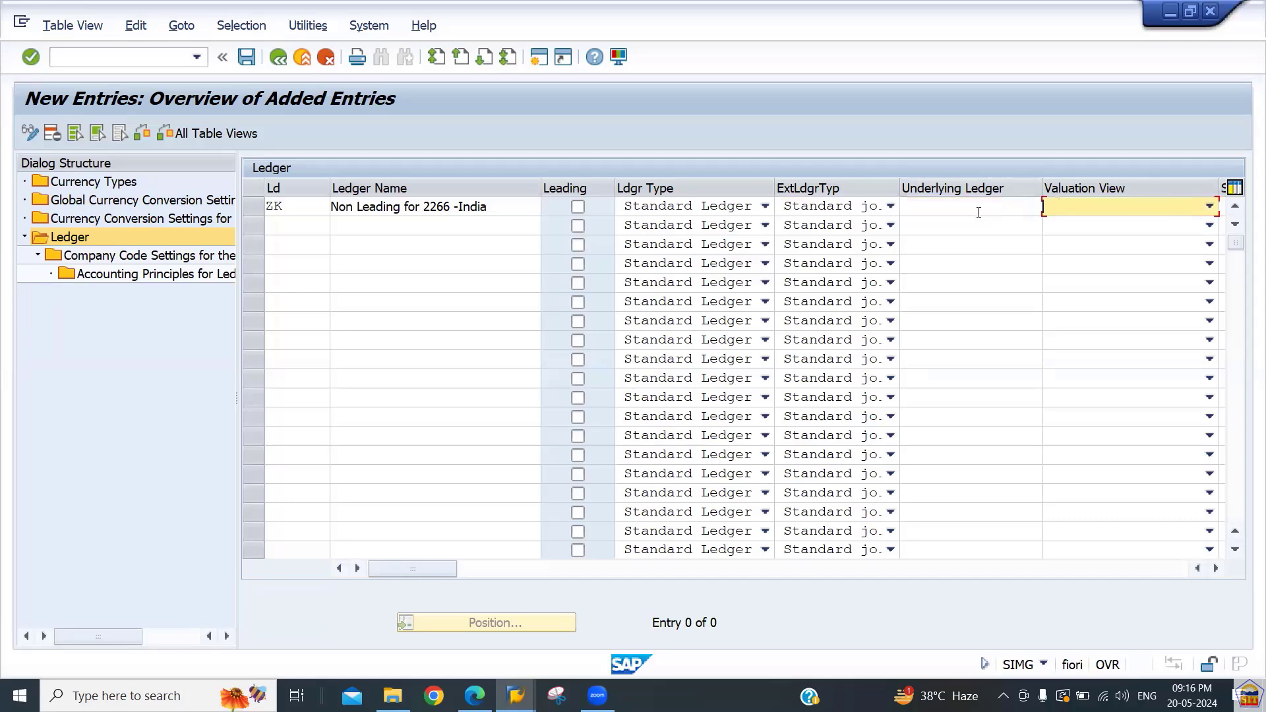
key(Tab)
click(980, 216)
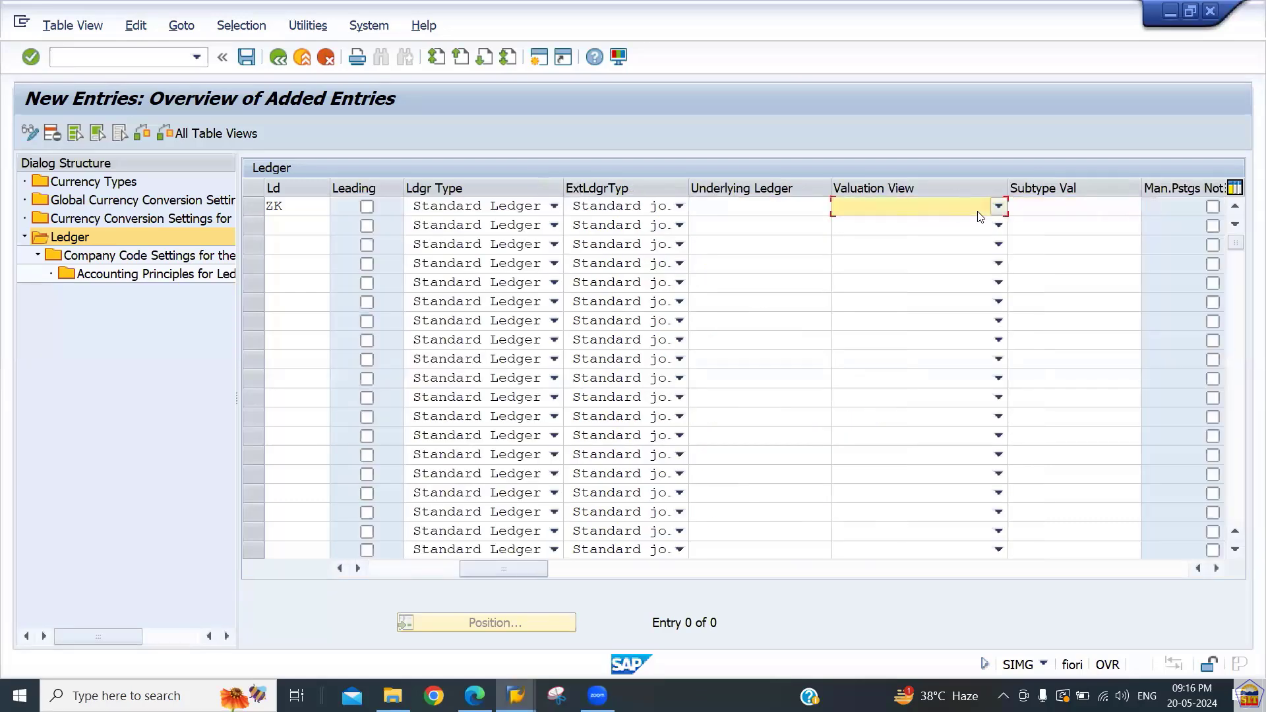
Check the ledger settings in the practice PDF in the browser, and set ledger ZK's valuation view to 0 Legal Valuation back in SAP
key(alt+Tab)
key(Tab)
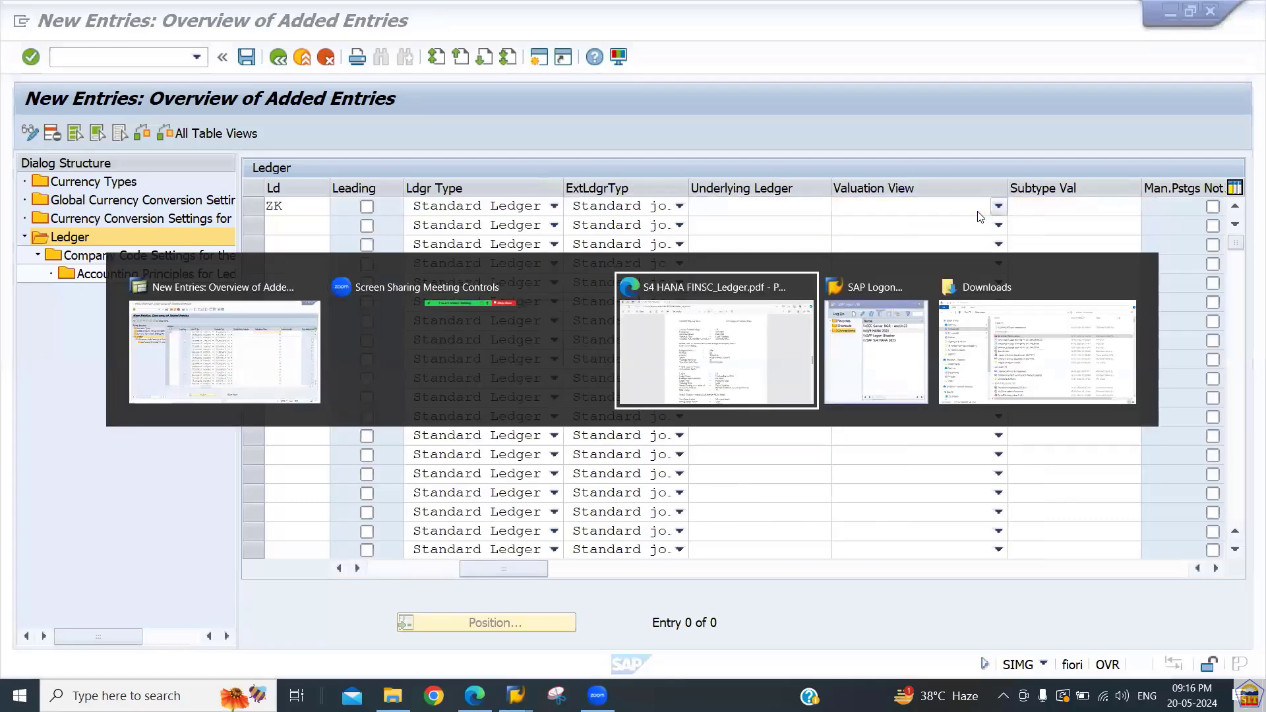
scroll(980, 216, down, 3)
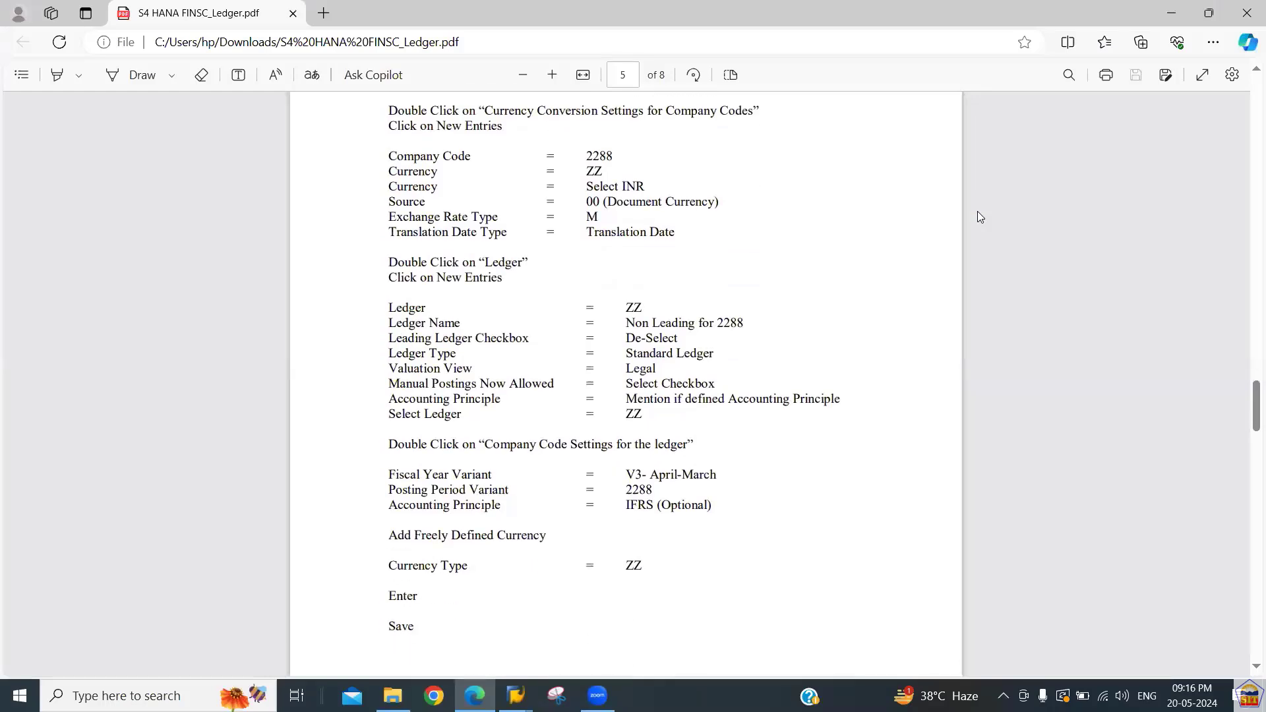
scroll(977, 212, down, 1)
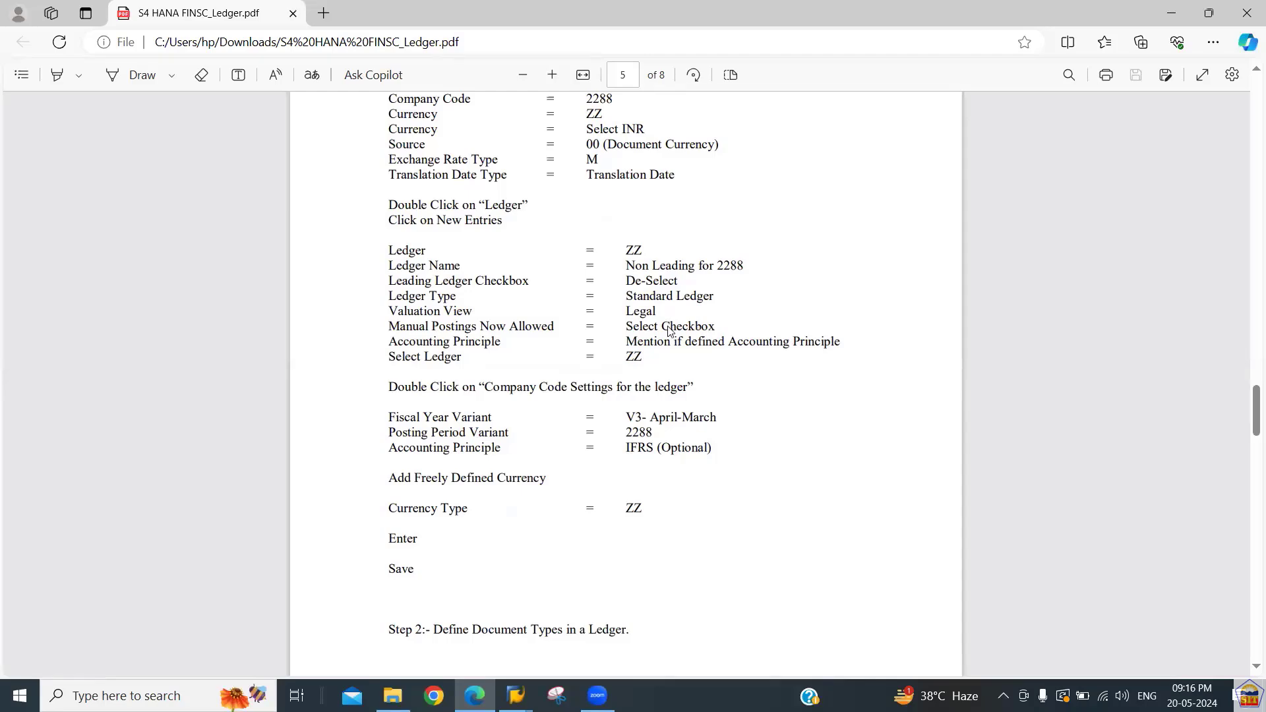
key(alt+Tab)
click(914, 208)
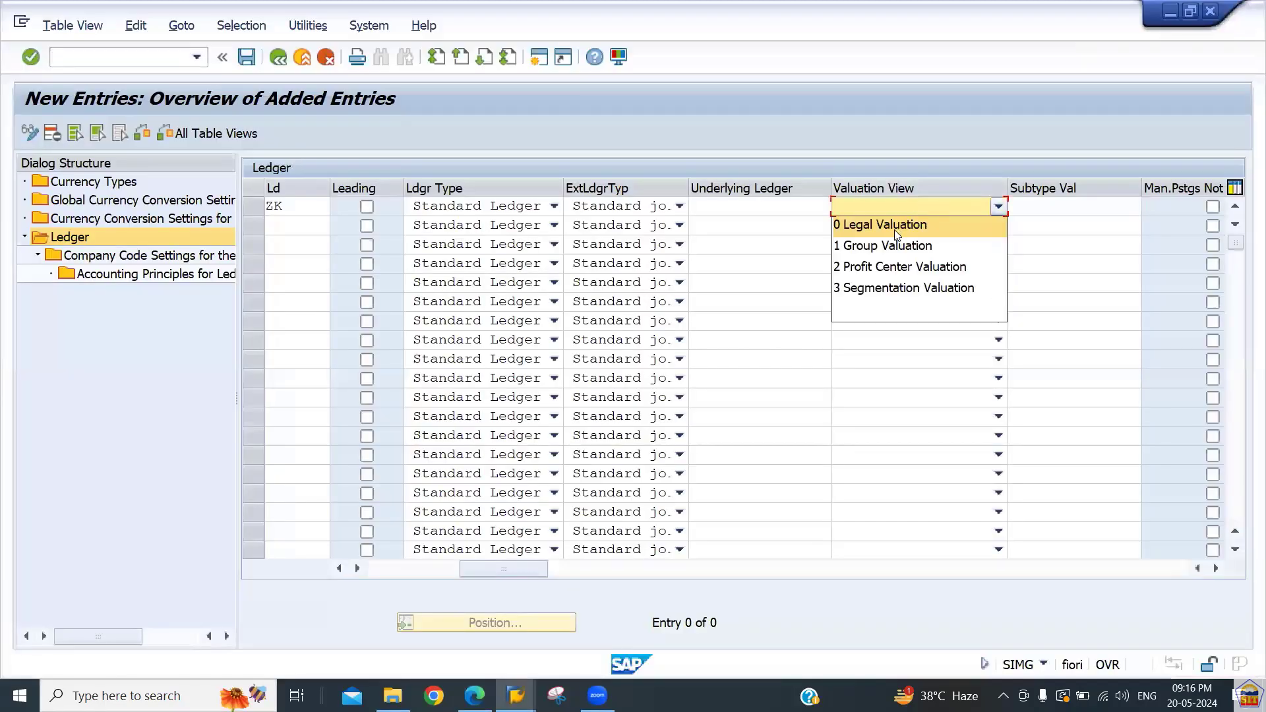
click(897, 228)
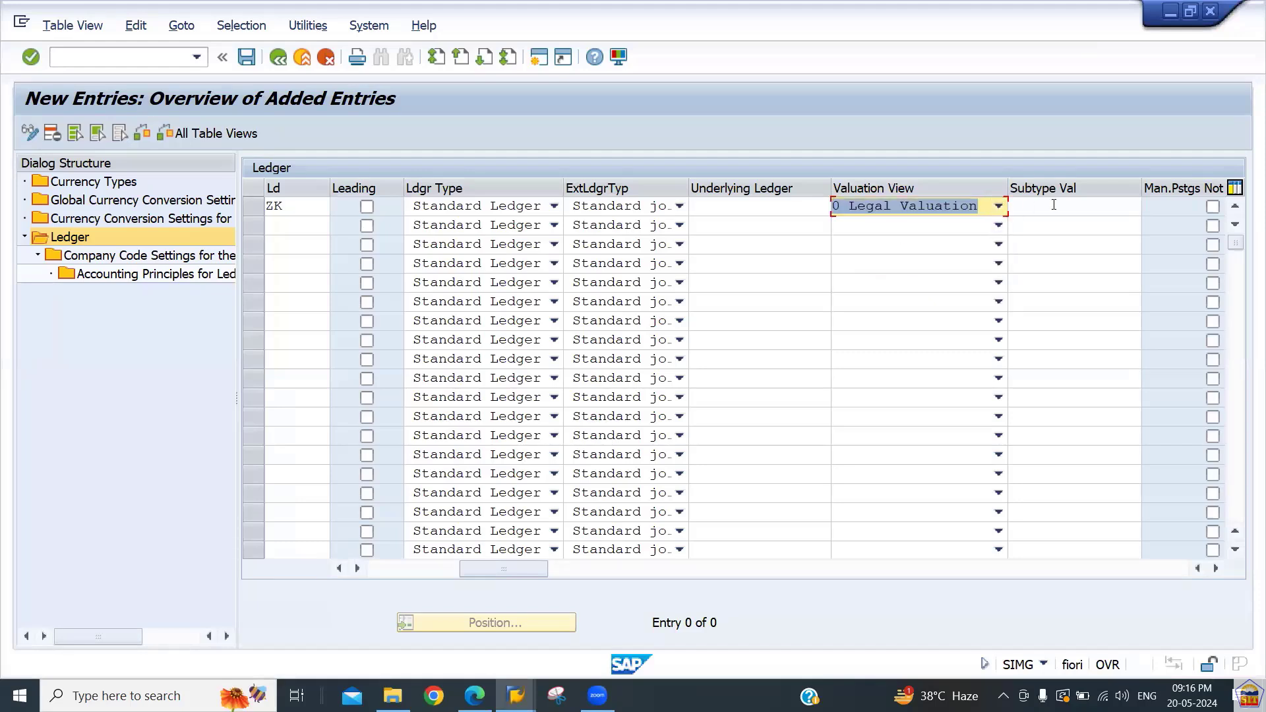
click(1212, 207)
key(Tab)
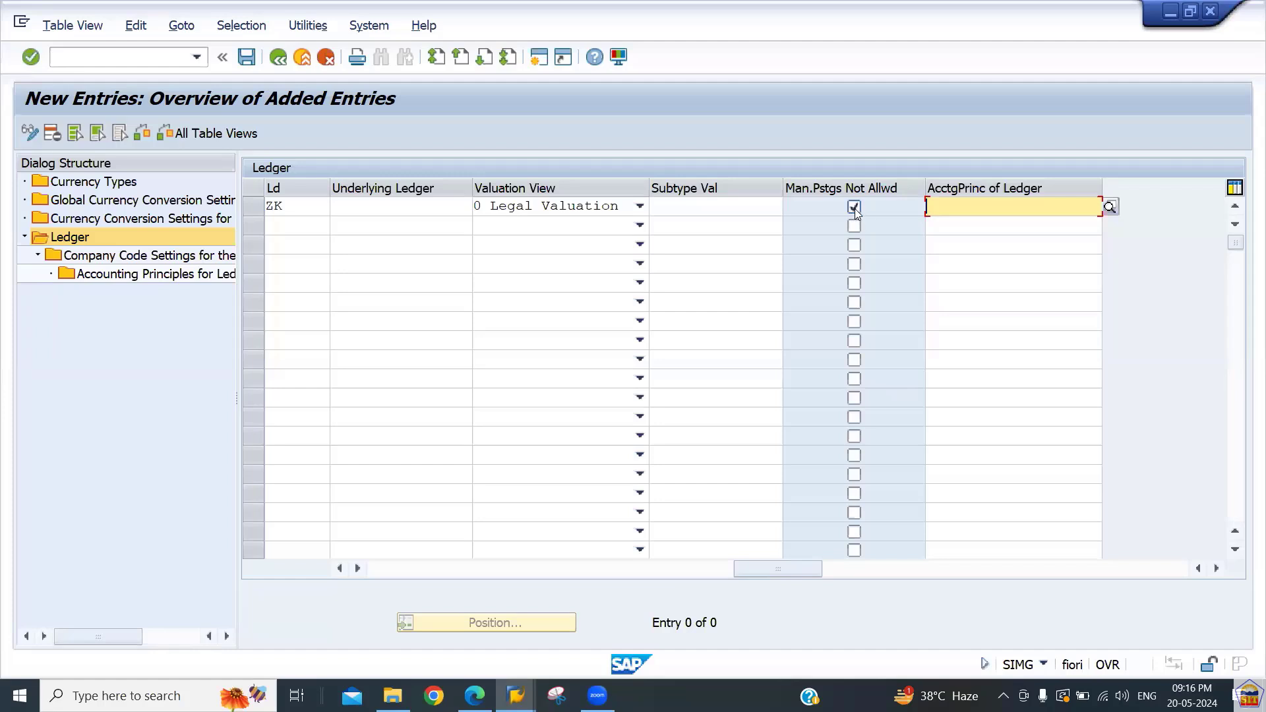
click(853, 207)
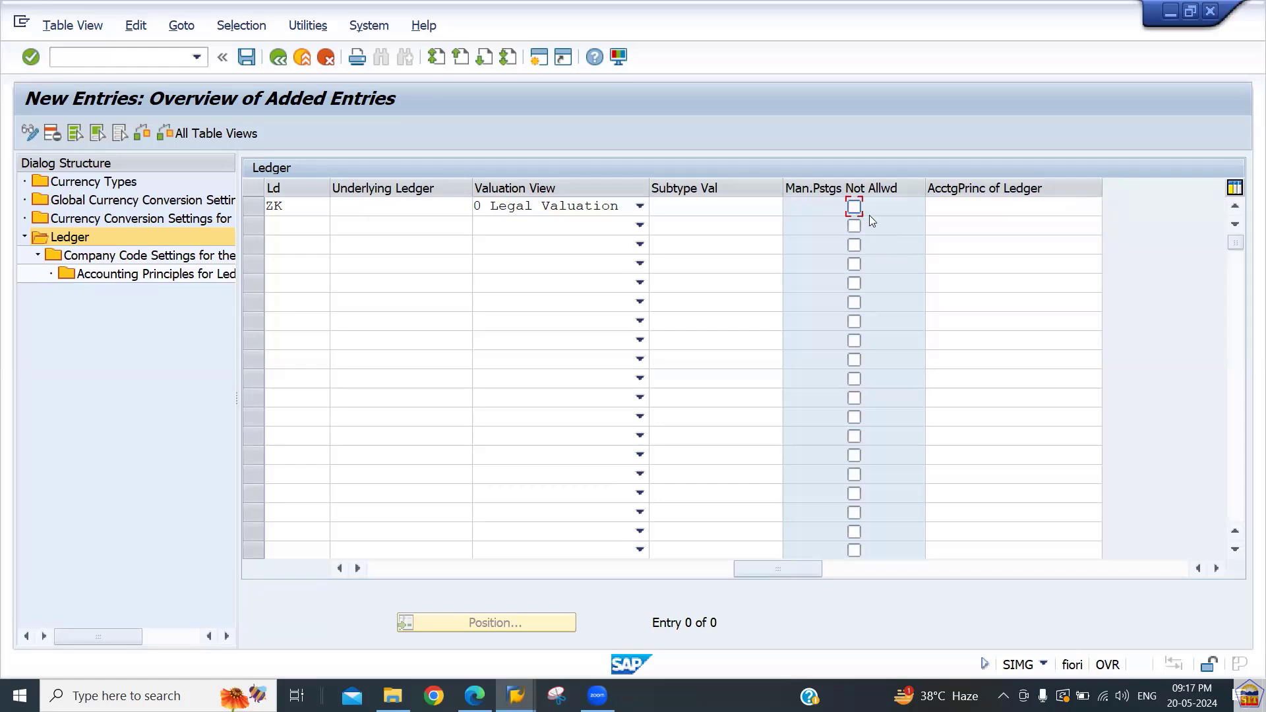
Choose IFRS (International Financial Reporting Standards) as the accounting principle of ledger ZK and confirm the entry
click(954, 212)
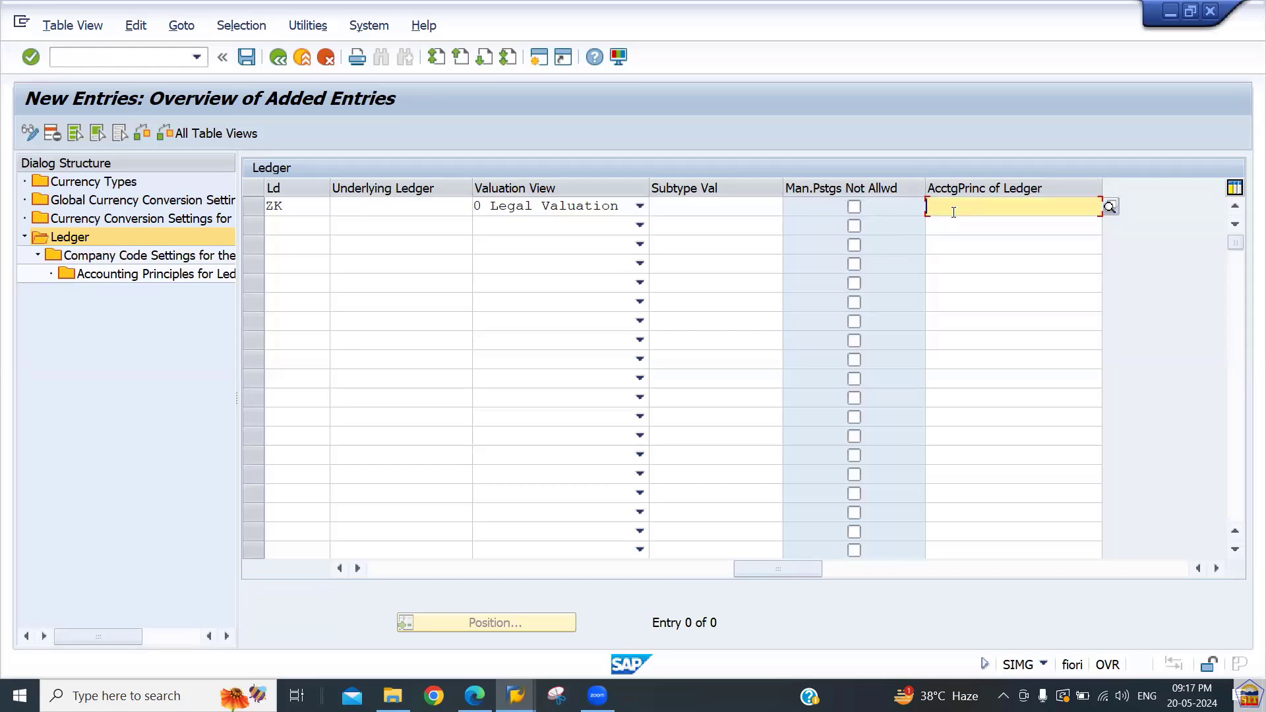
click(1110, 208)
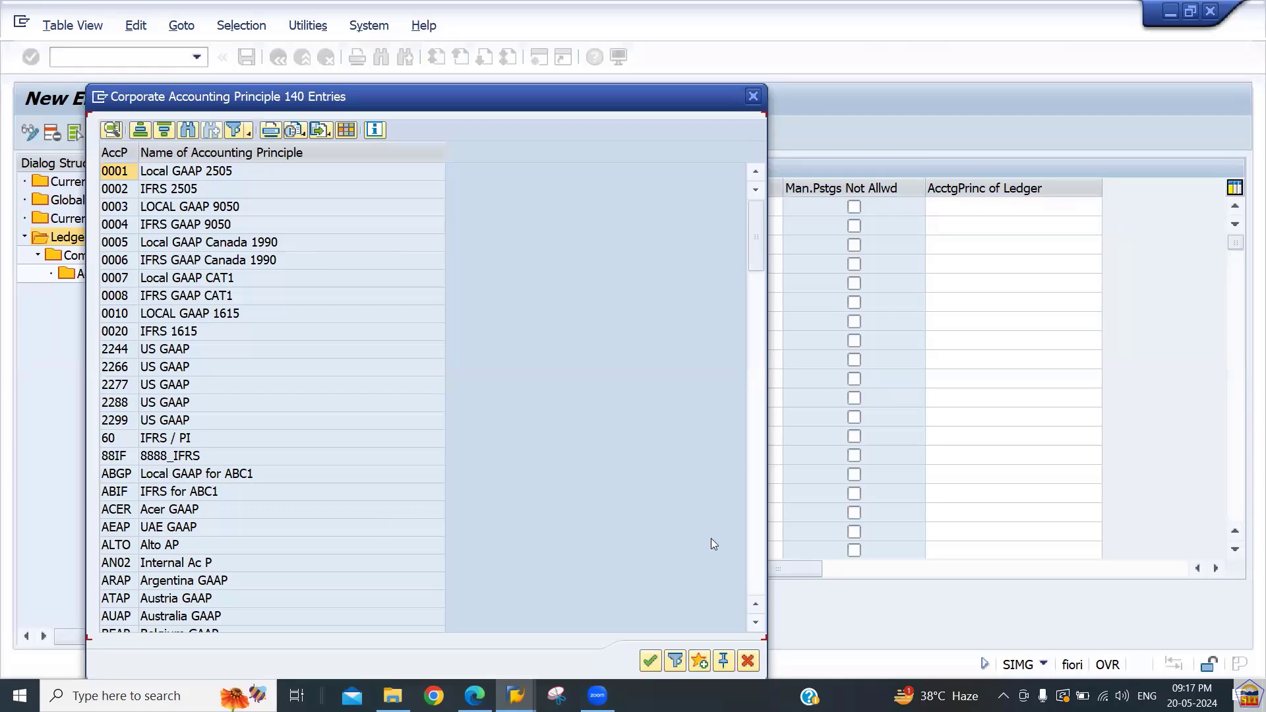
click(757, 565)
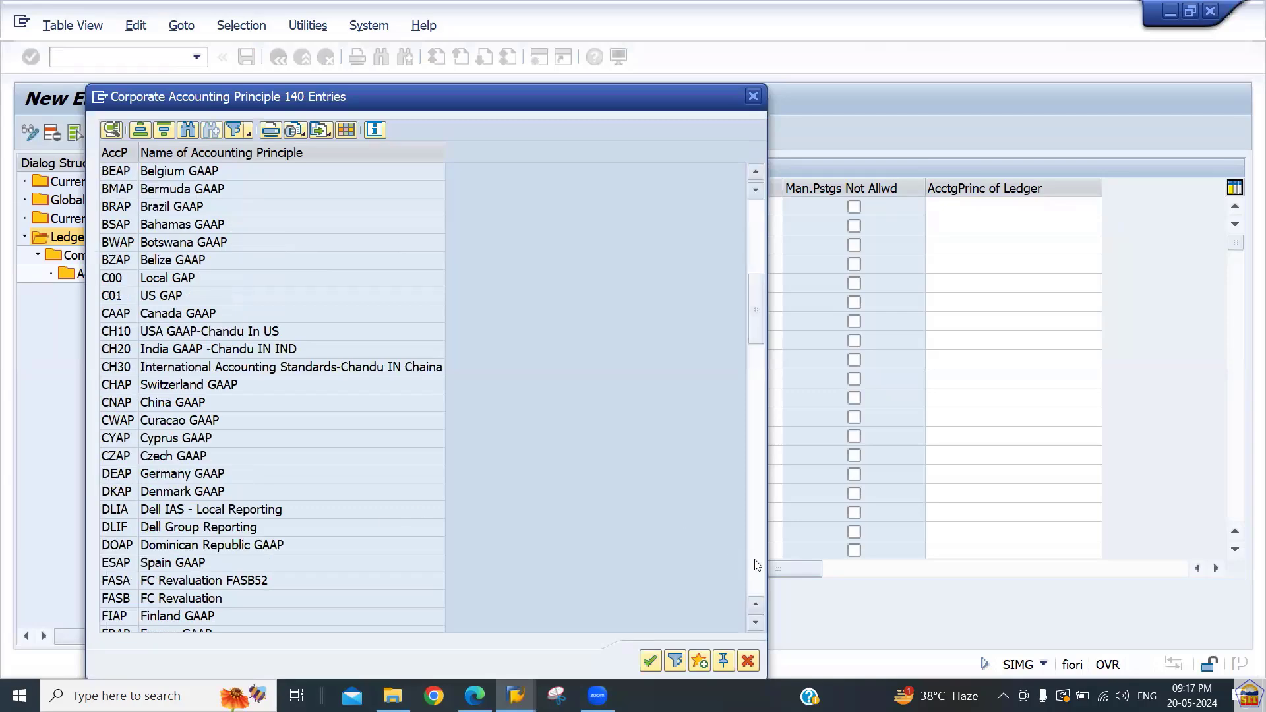
click(757, 565)
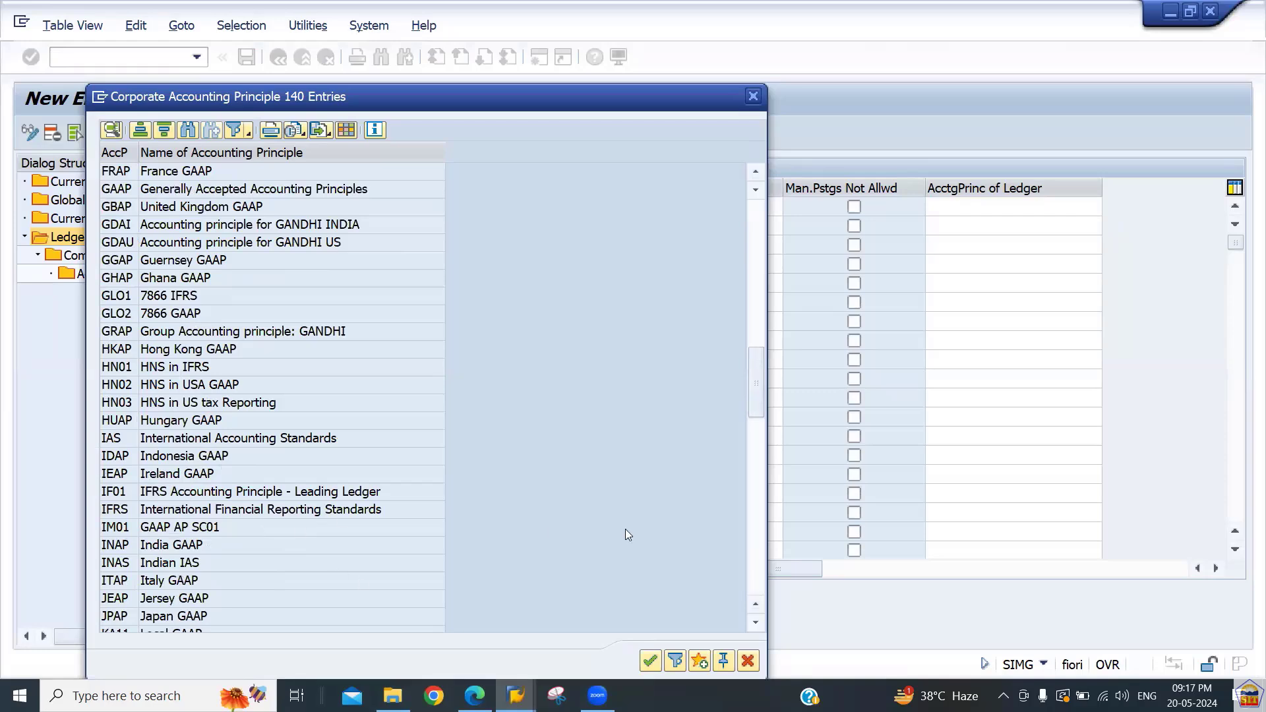
click(239, 514)
double_click(240, 514)
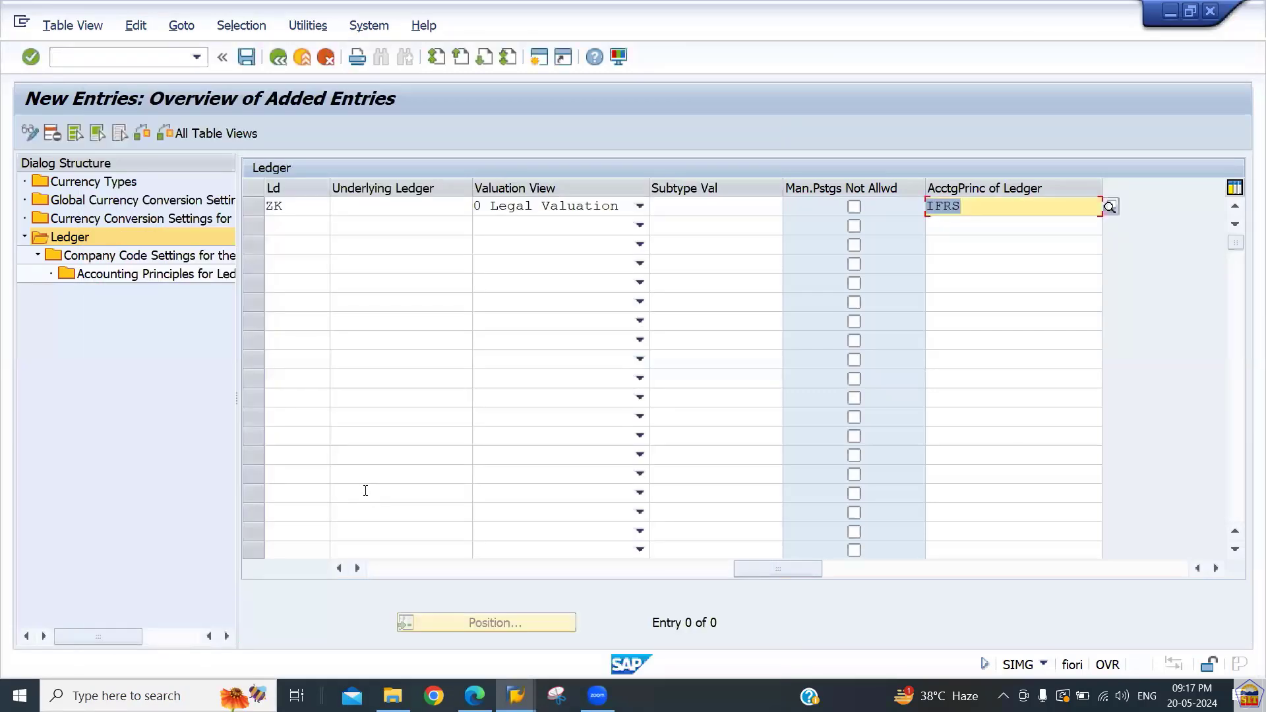
key(Return)
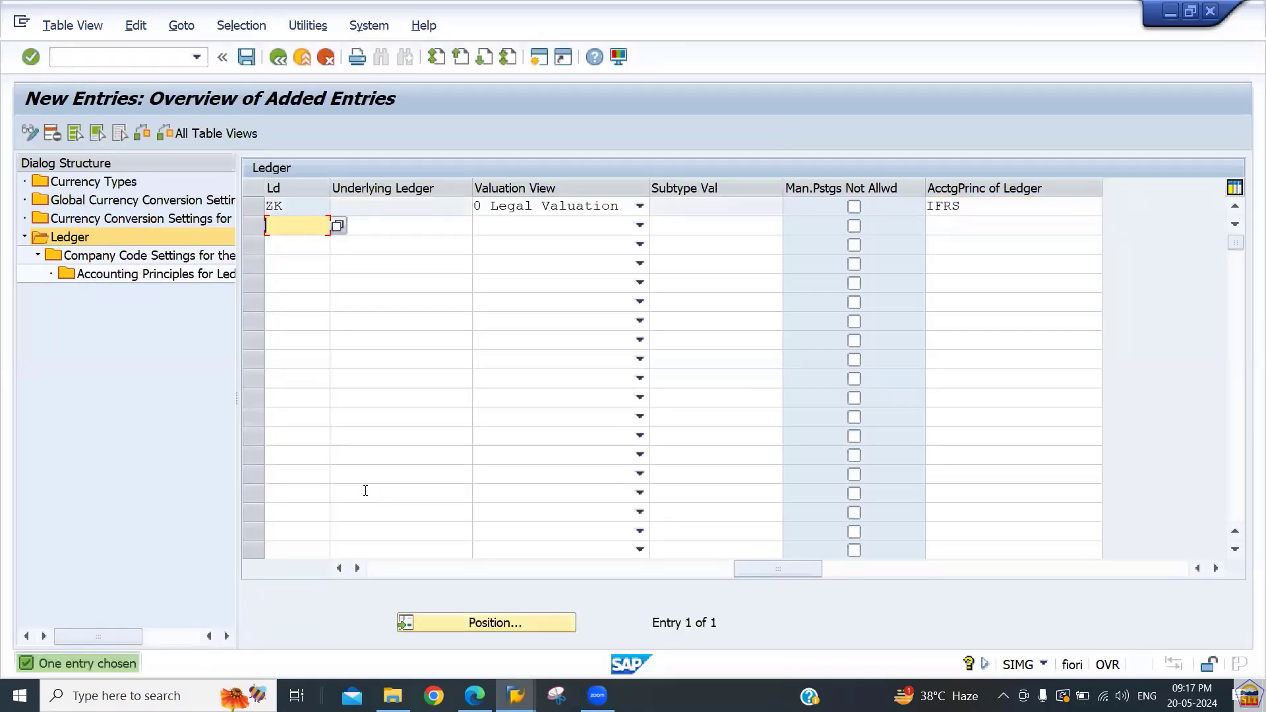
Save the new ledger ZK, acknowledging the consistency check messages and the ledger group information
click(247, 58)
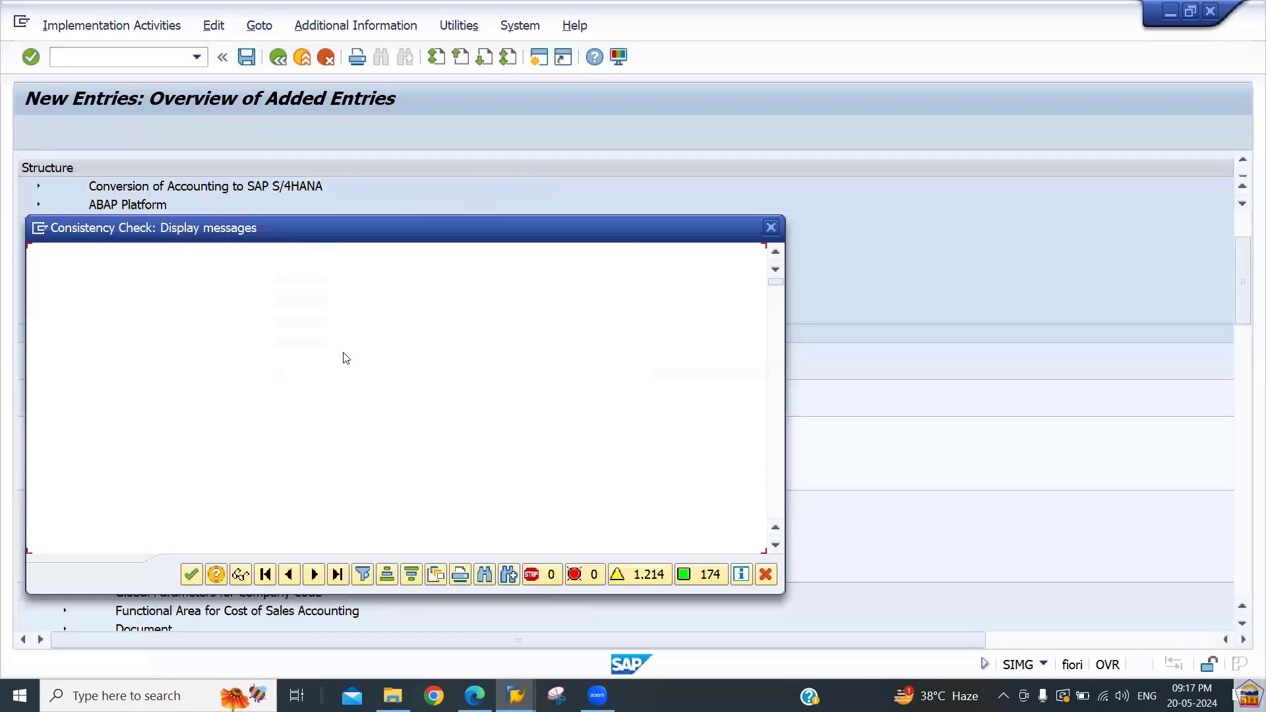
key(Return)
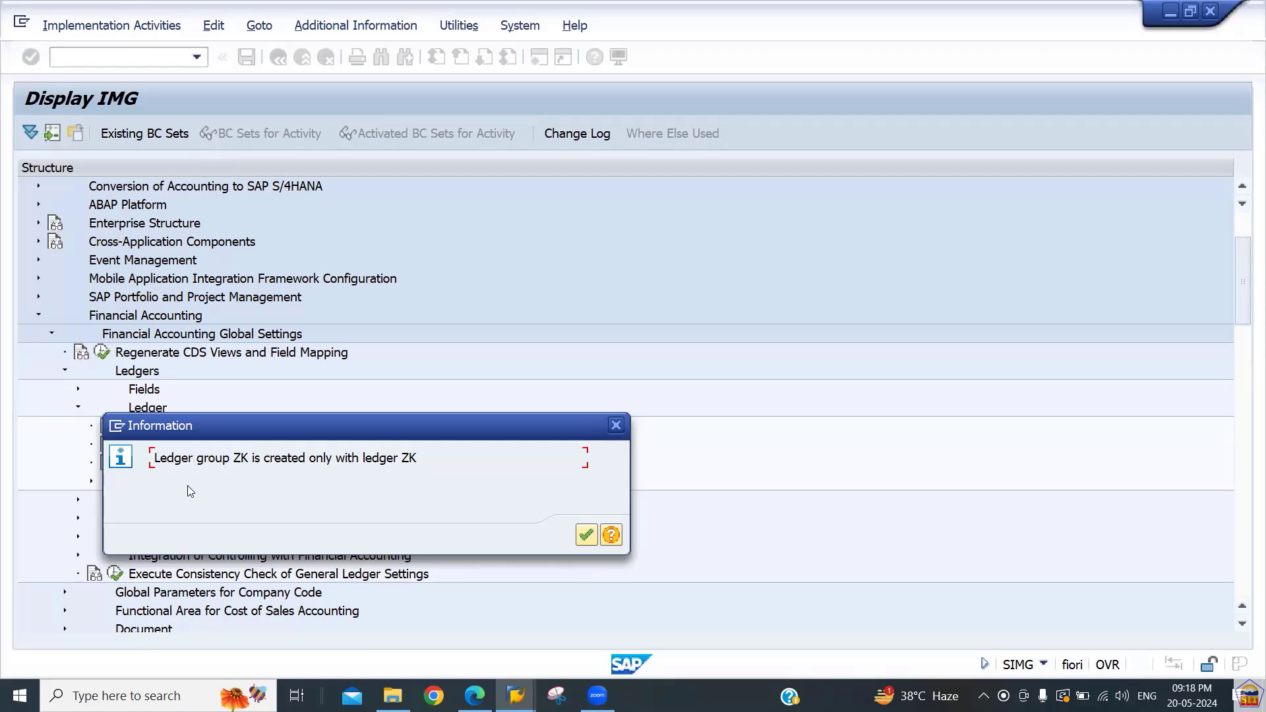
key(Return)
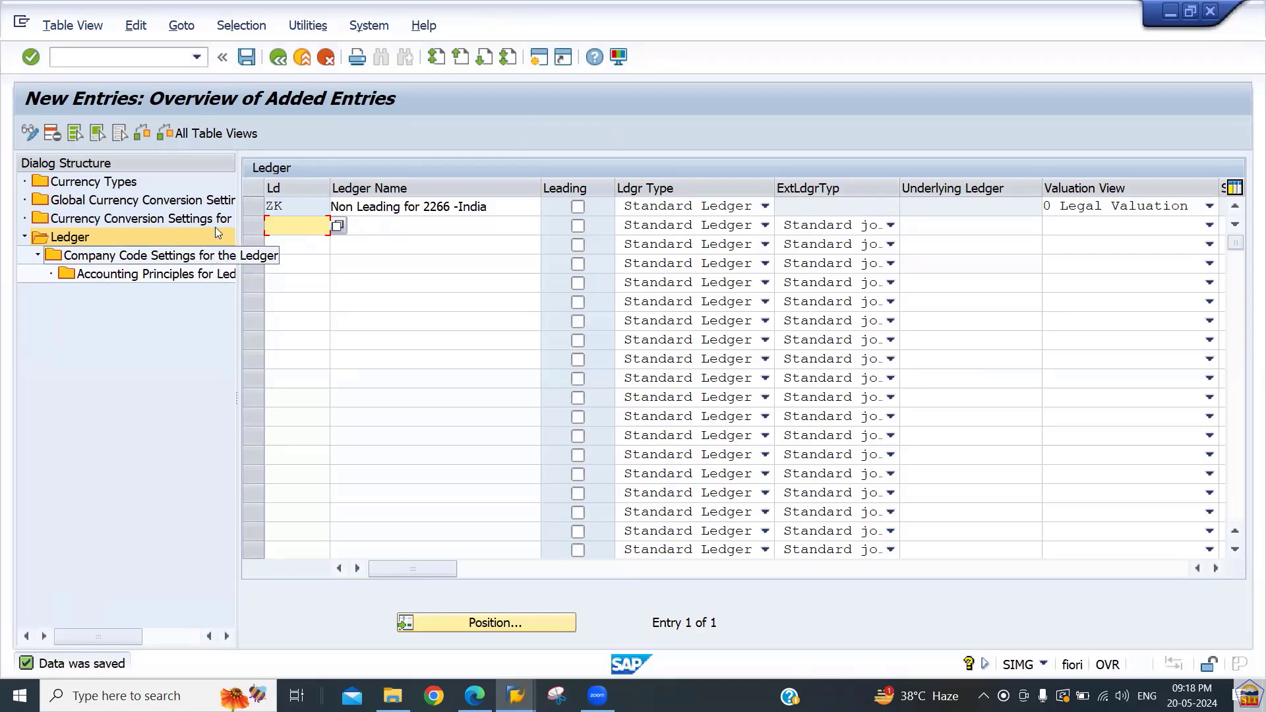
Start a new company code settings entry for ledger ZK with company code 2266
click(253, 210)
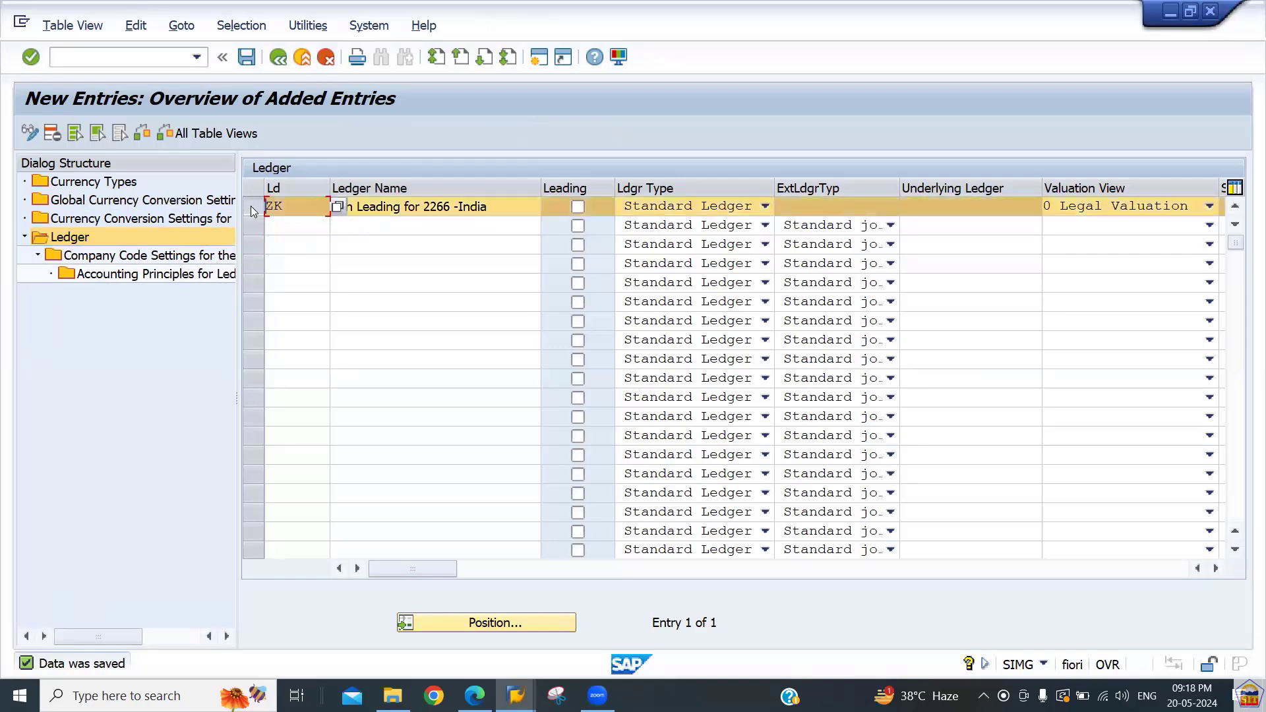
double_click(136, 257)
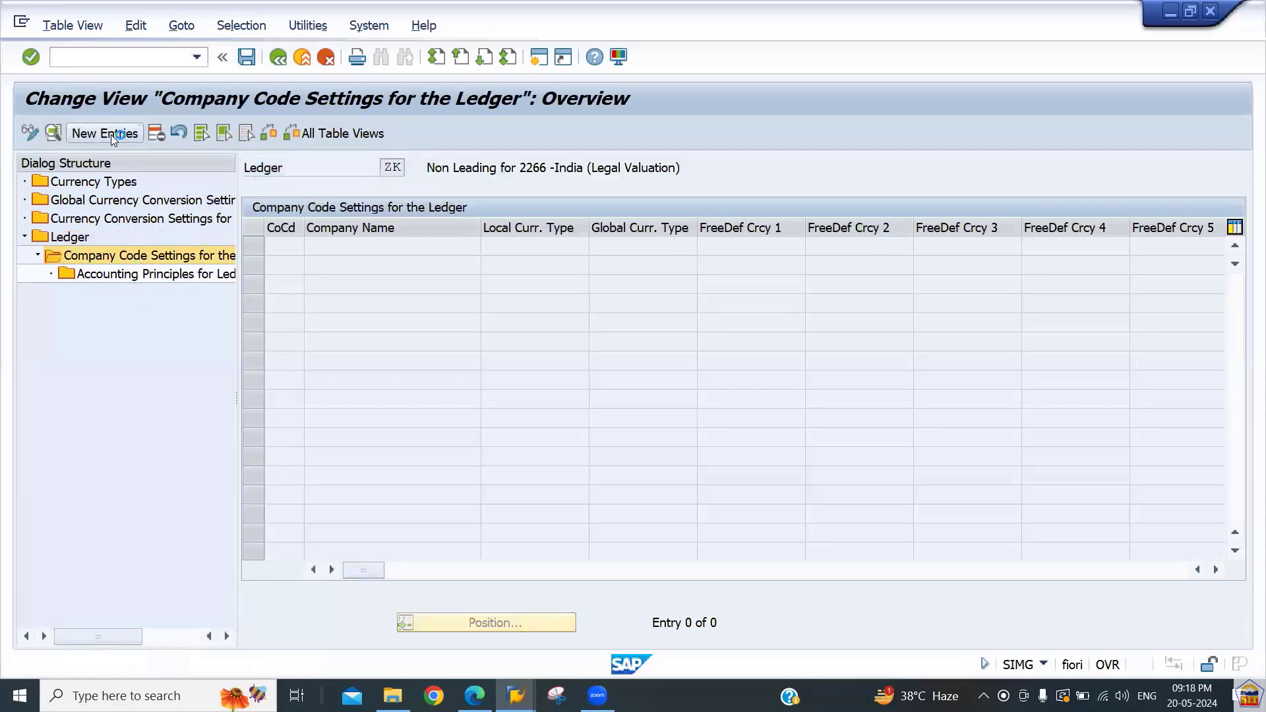
click(110, 135)
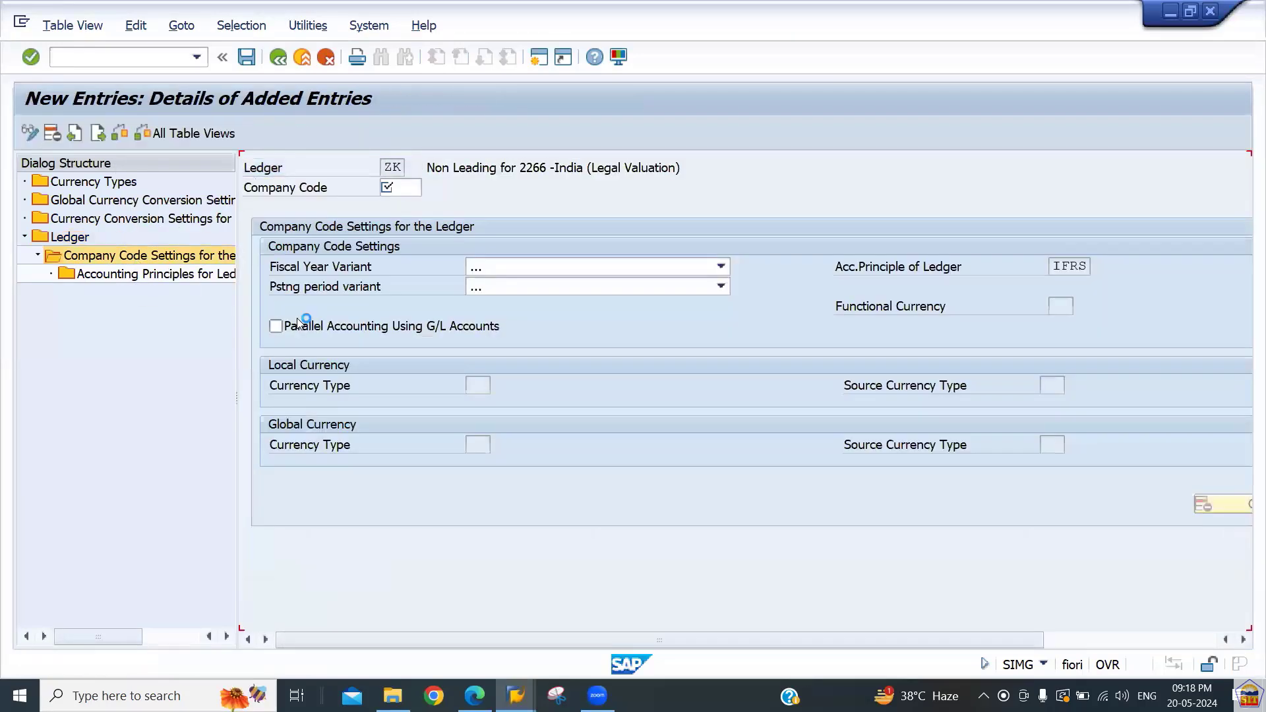
click(412, 188)
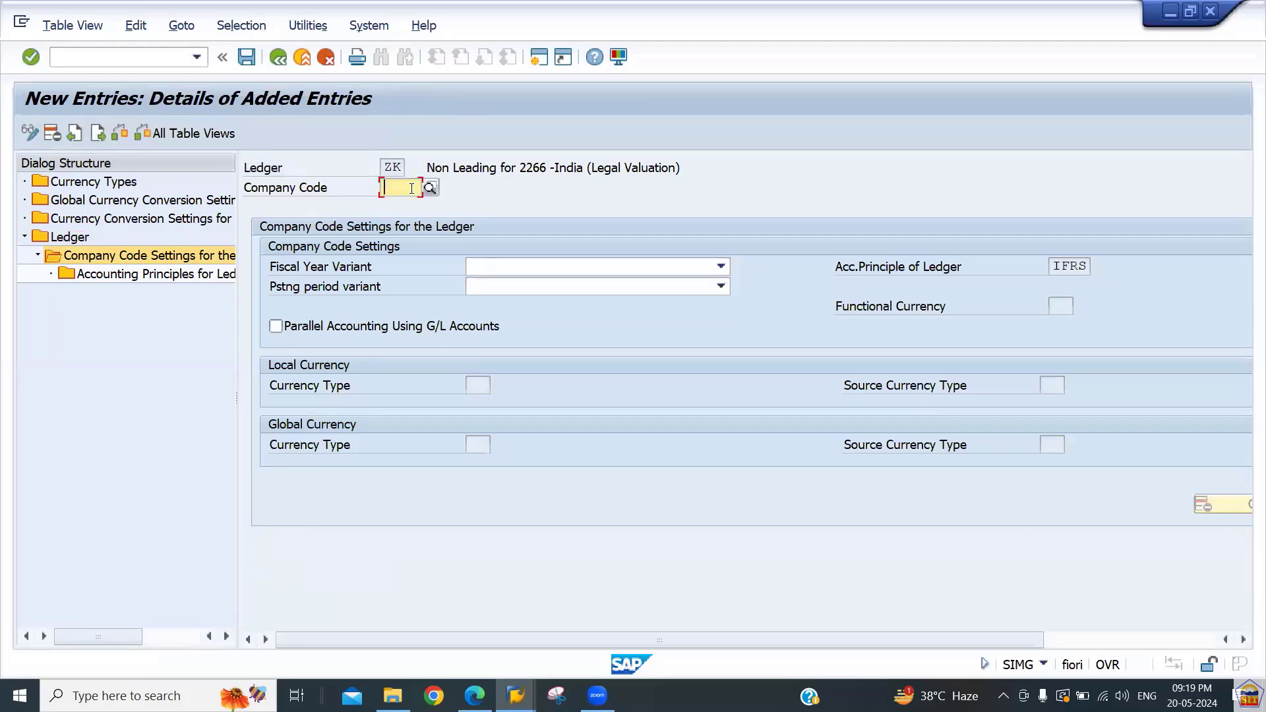
text(2266)
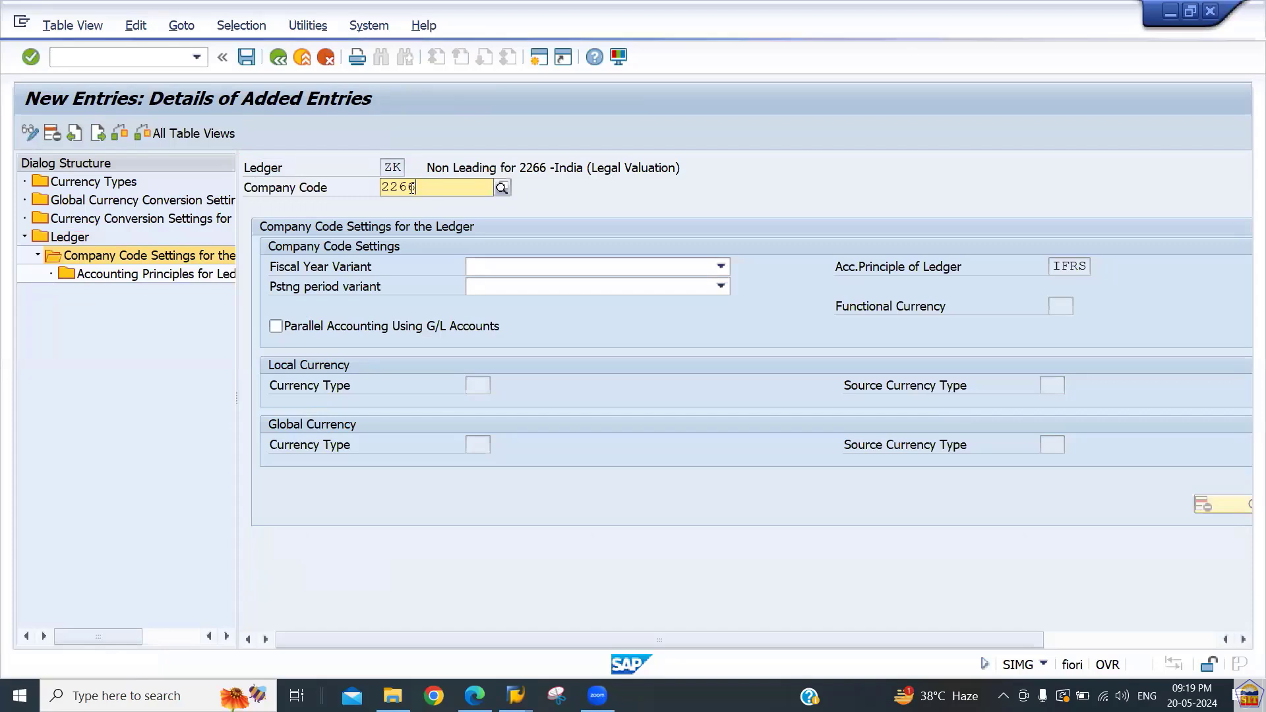
click(442, 228)
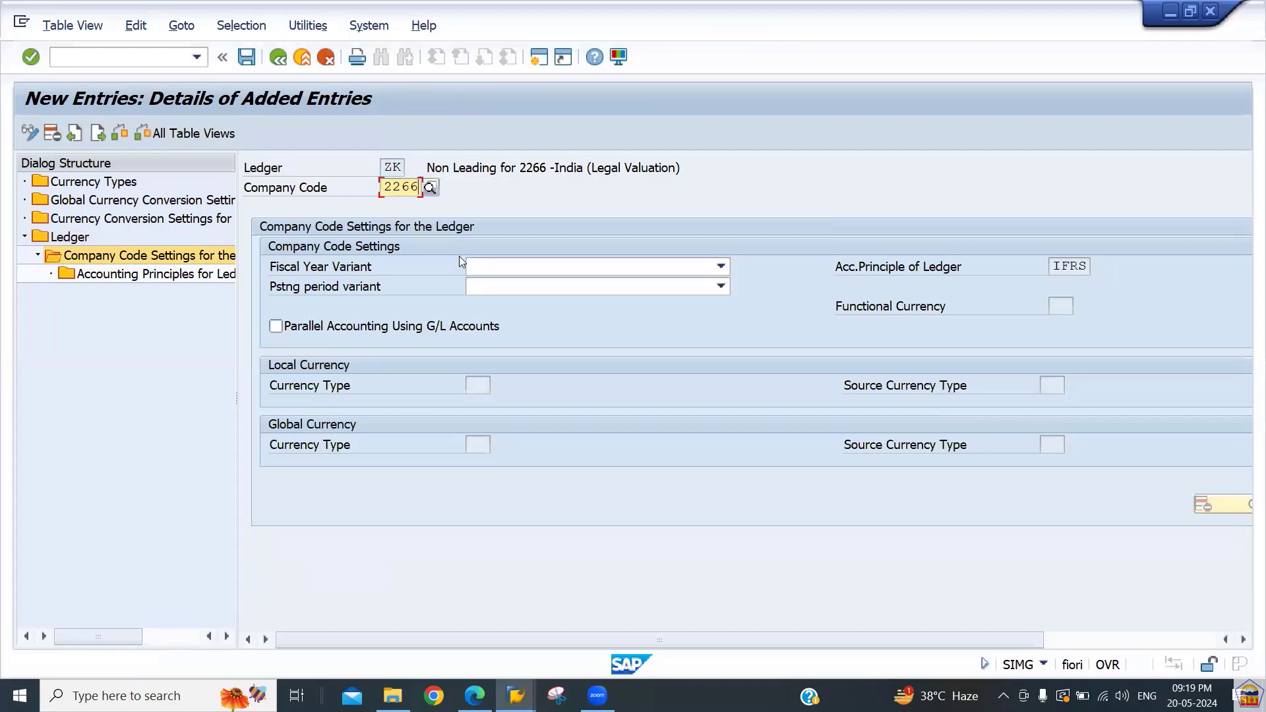
Set the fiscal year variant for company code 2266 to V3 Apr.- March, 4 special periods
click(514, 270)
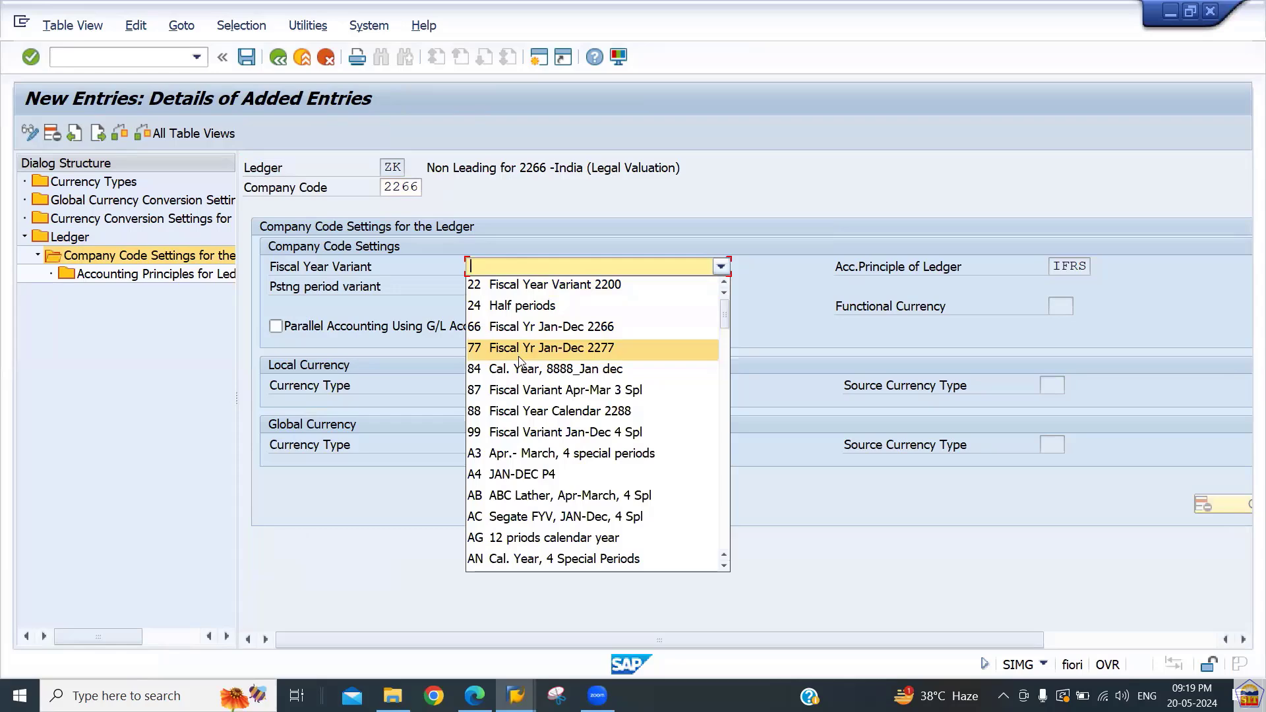
key(Up)
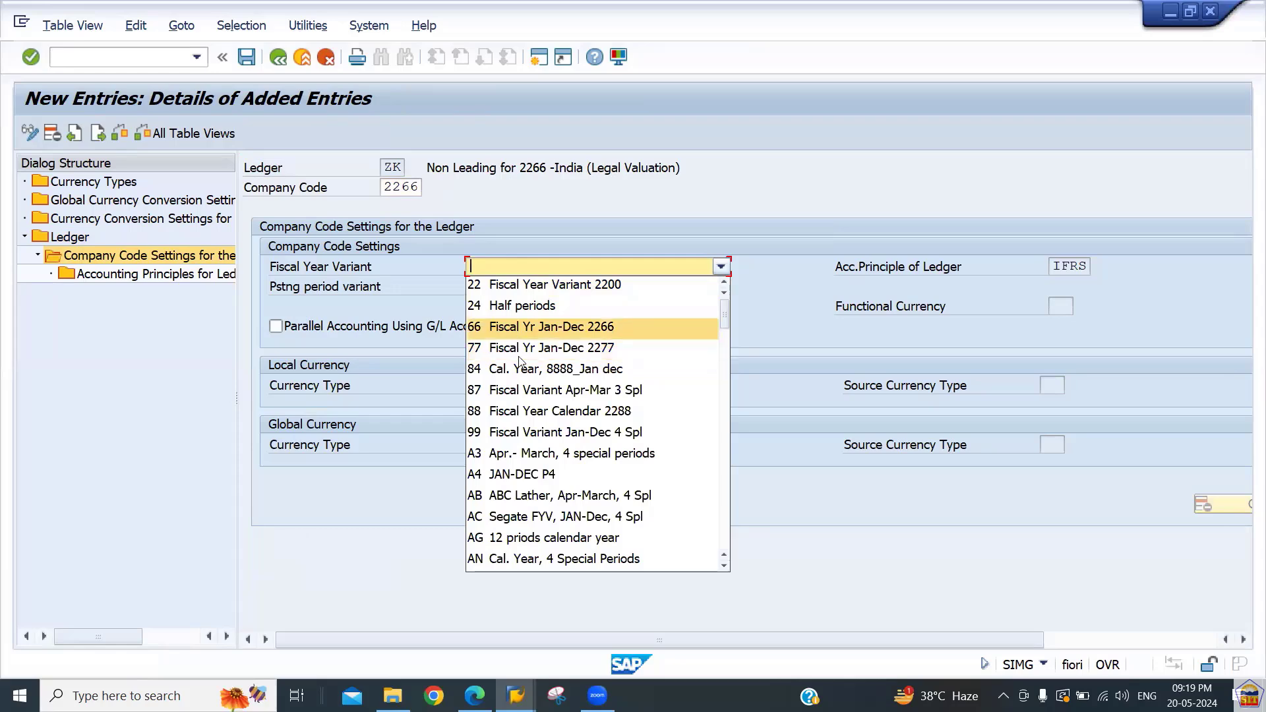
scroll(519, 360, down, 10)
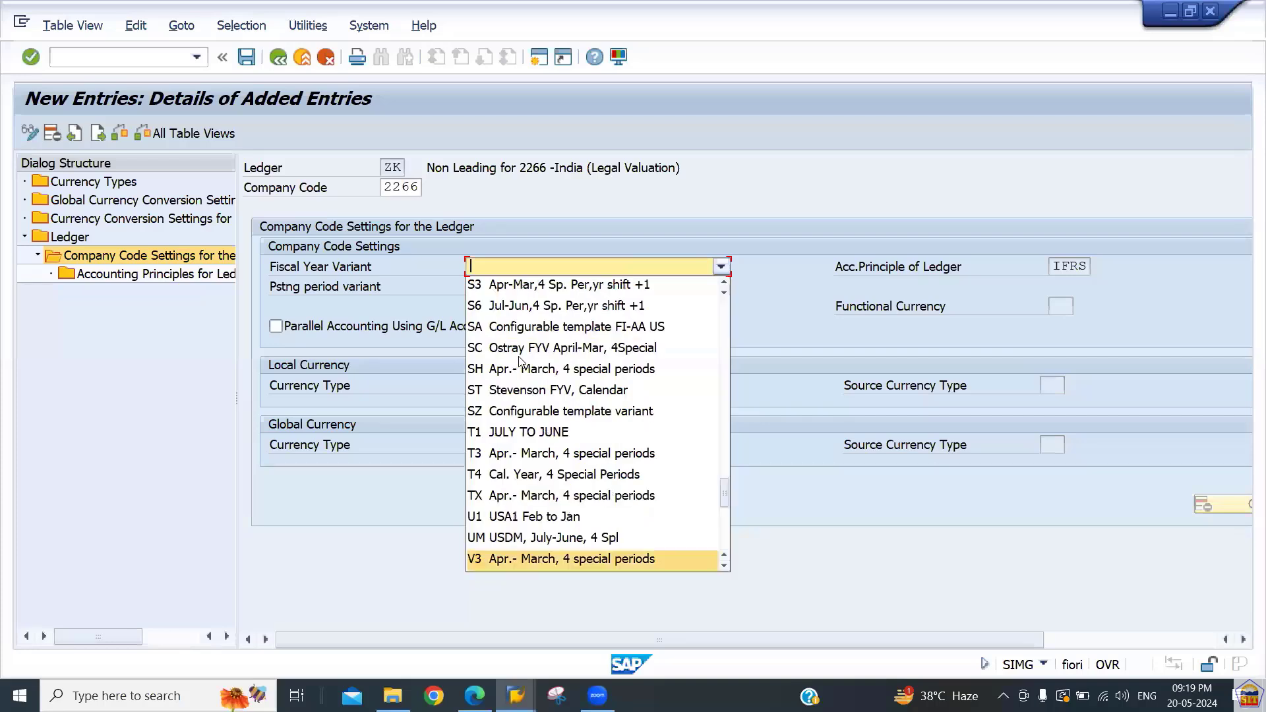
click(545, 560)
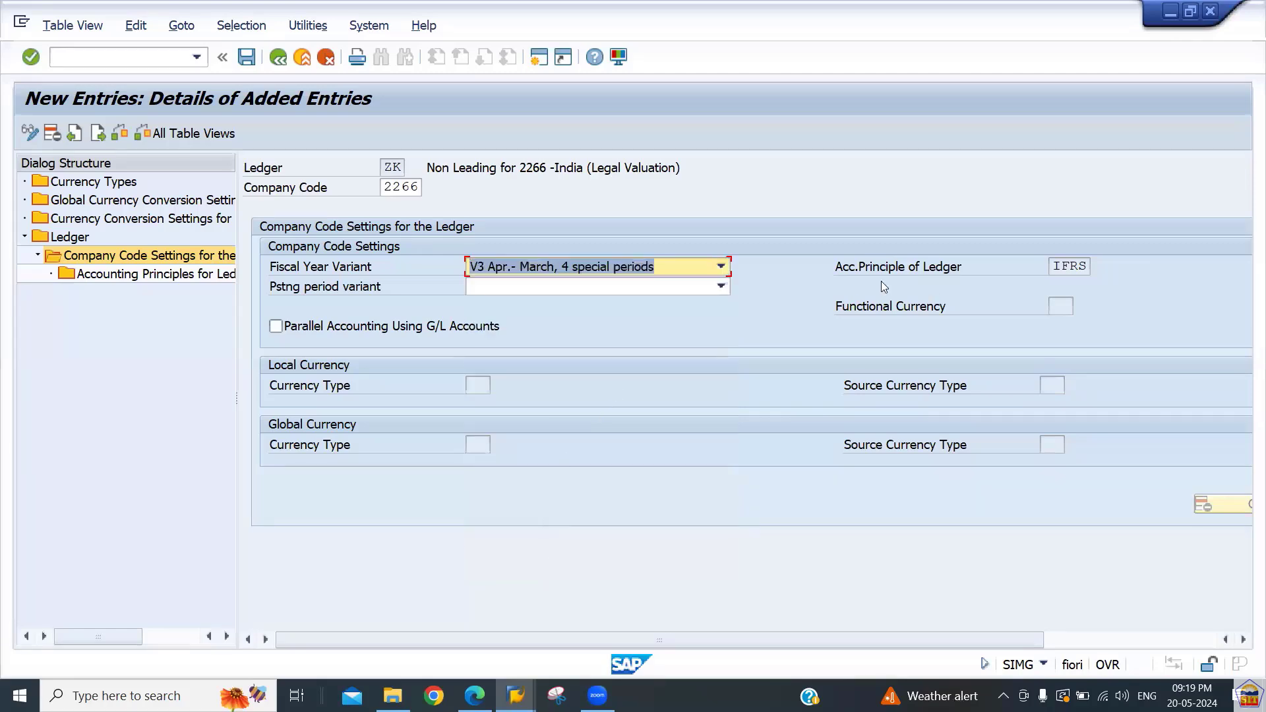
Set the posting period variant to 2266, confirm the entry, and answer No to the question about the company code being used productively
click(524, 288)
click(522, 286)
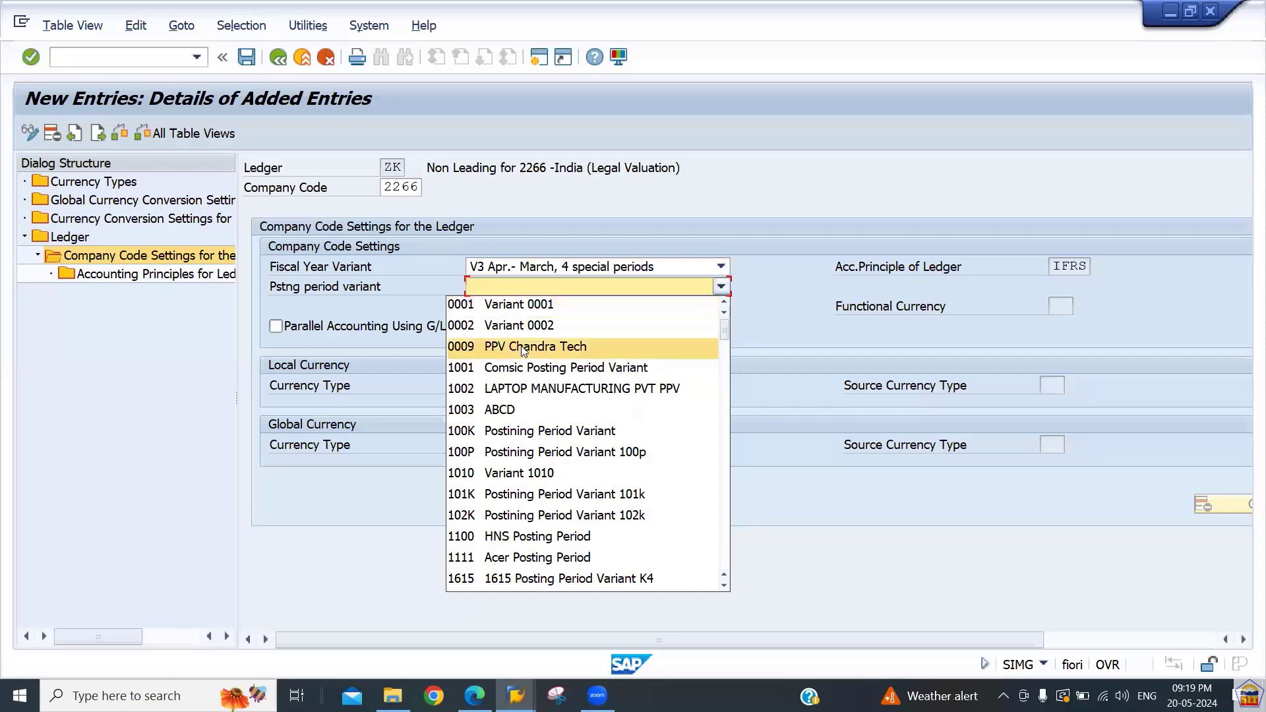
key(2)
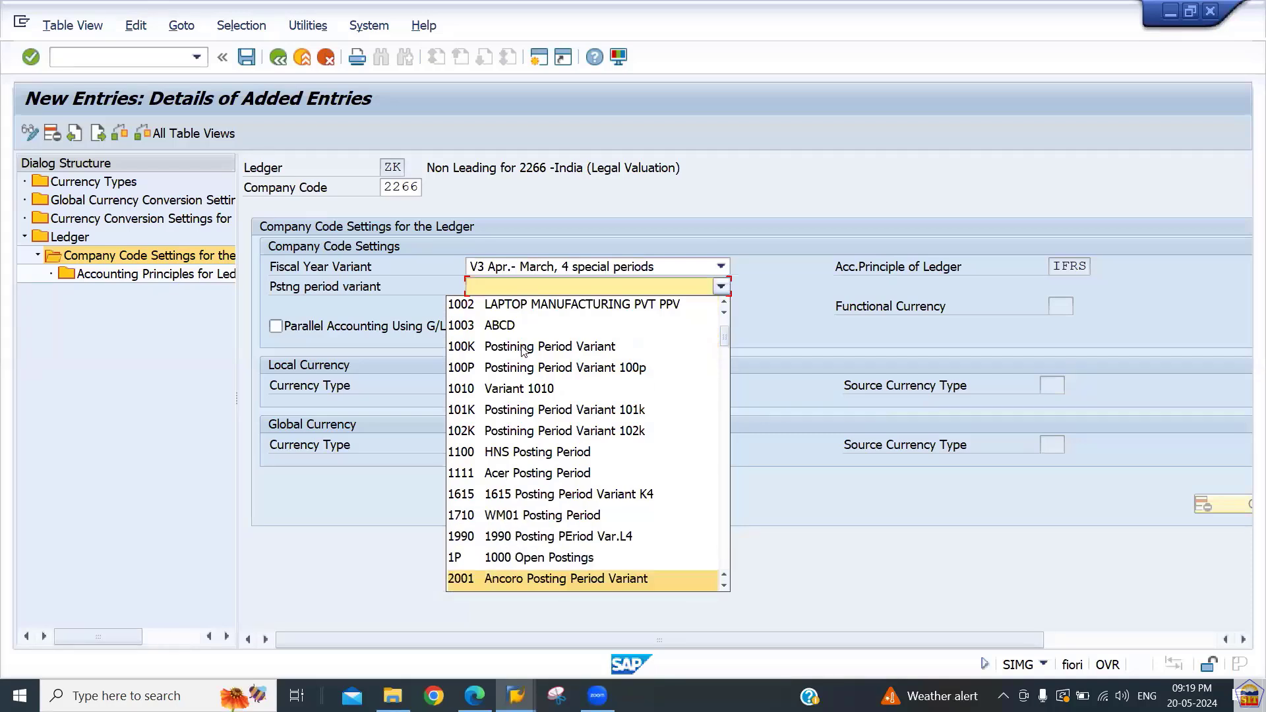
key(Down)
key(Down)
key(Down)
key(Down)
key(Down)
key(Down)
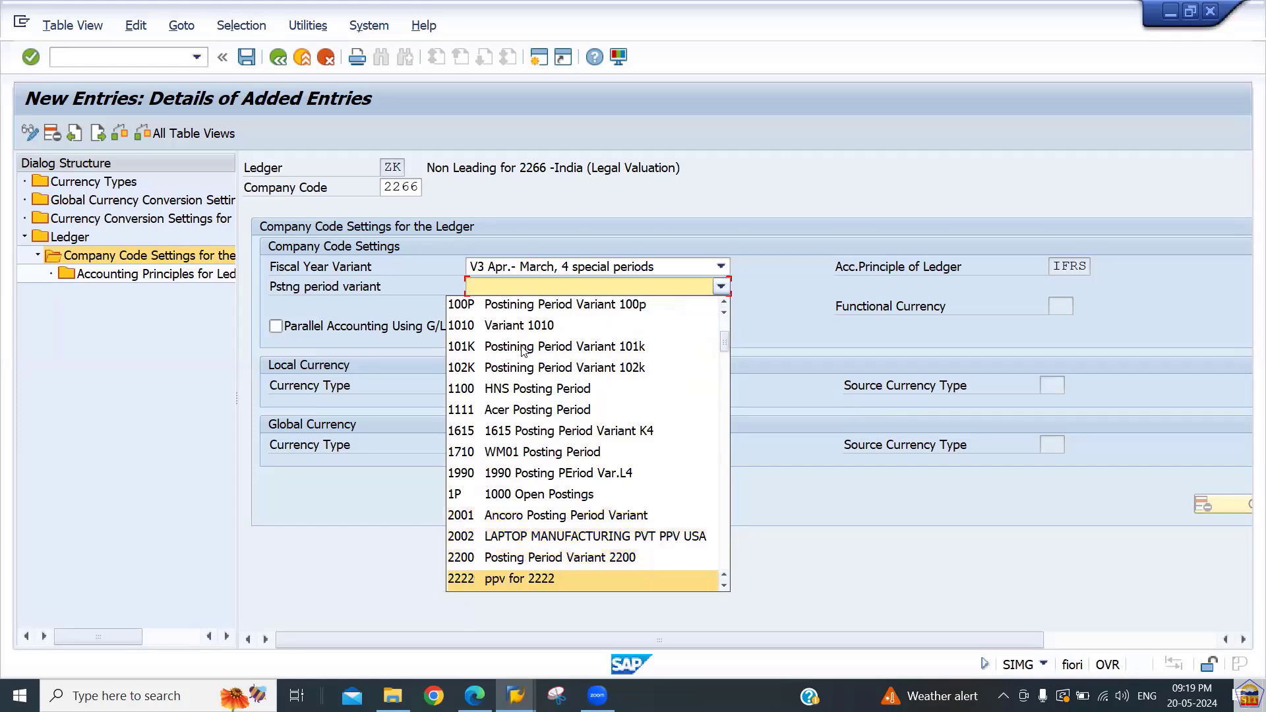
key(Up)
key(Return)
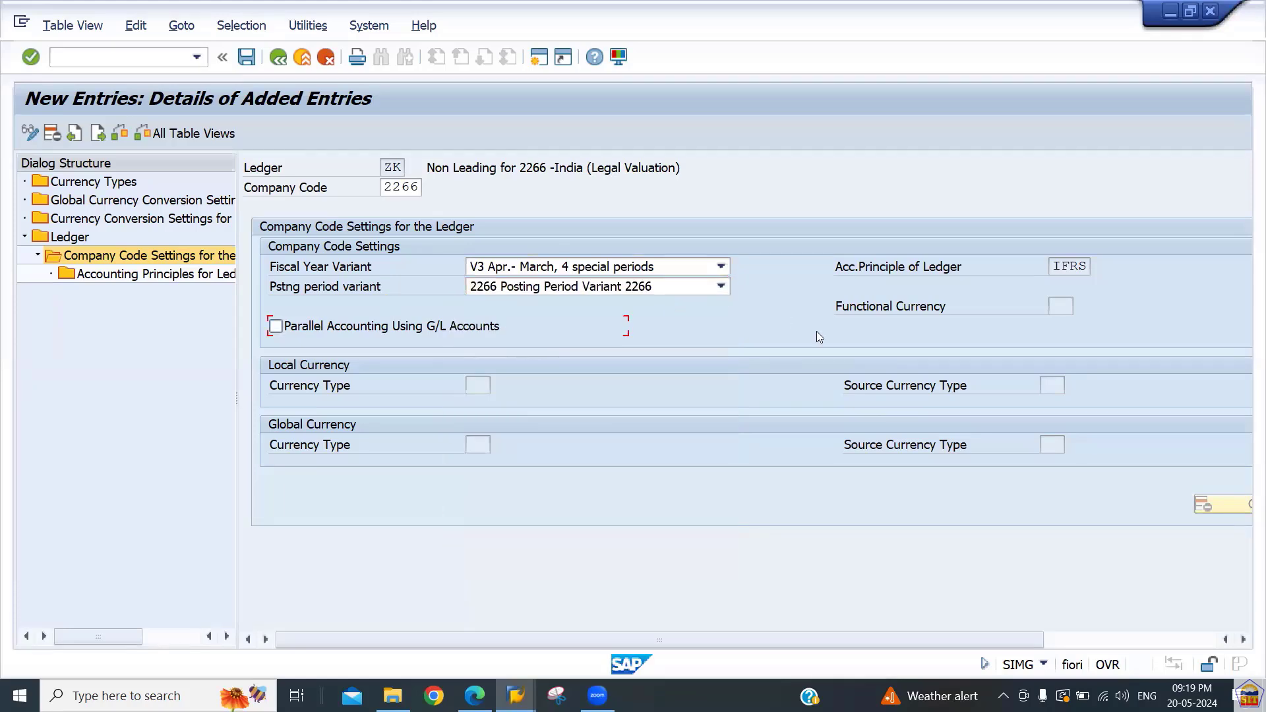
key(Return)
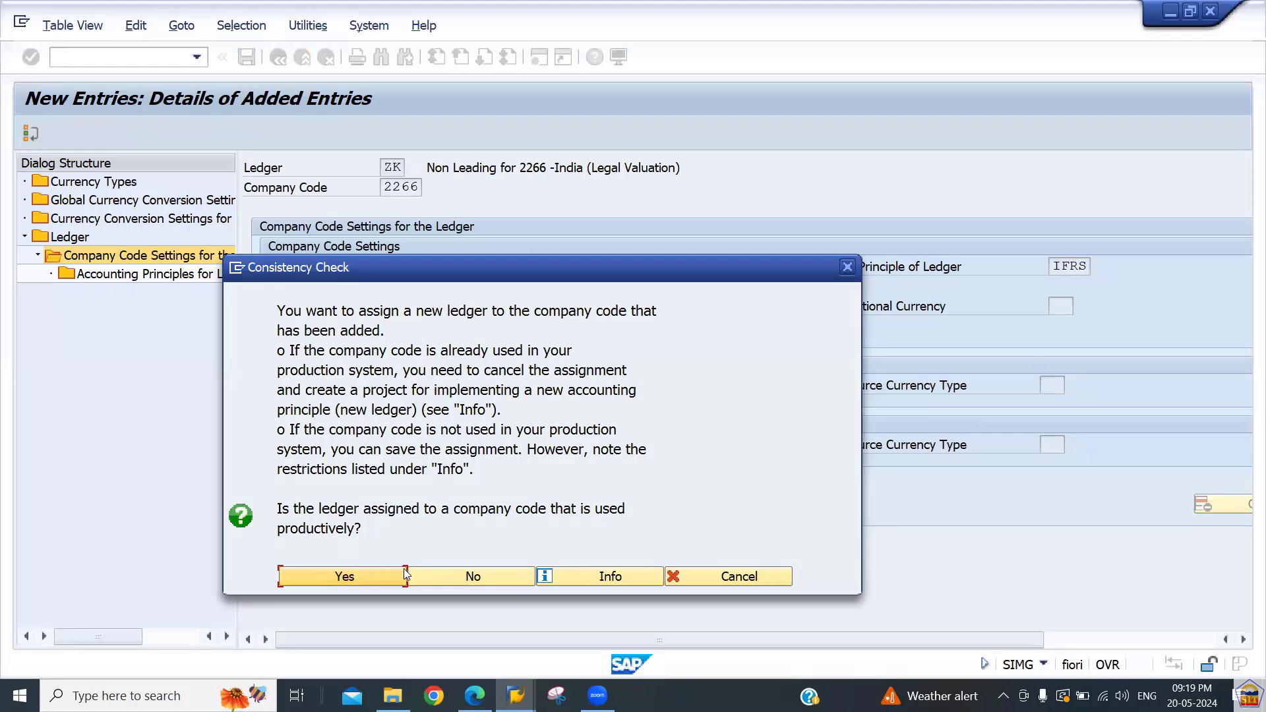
click(441, 579)
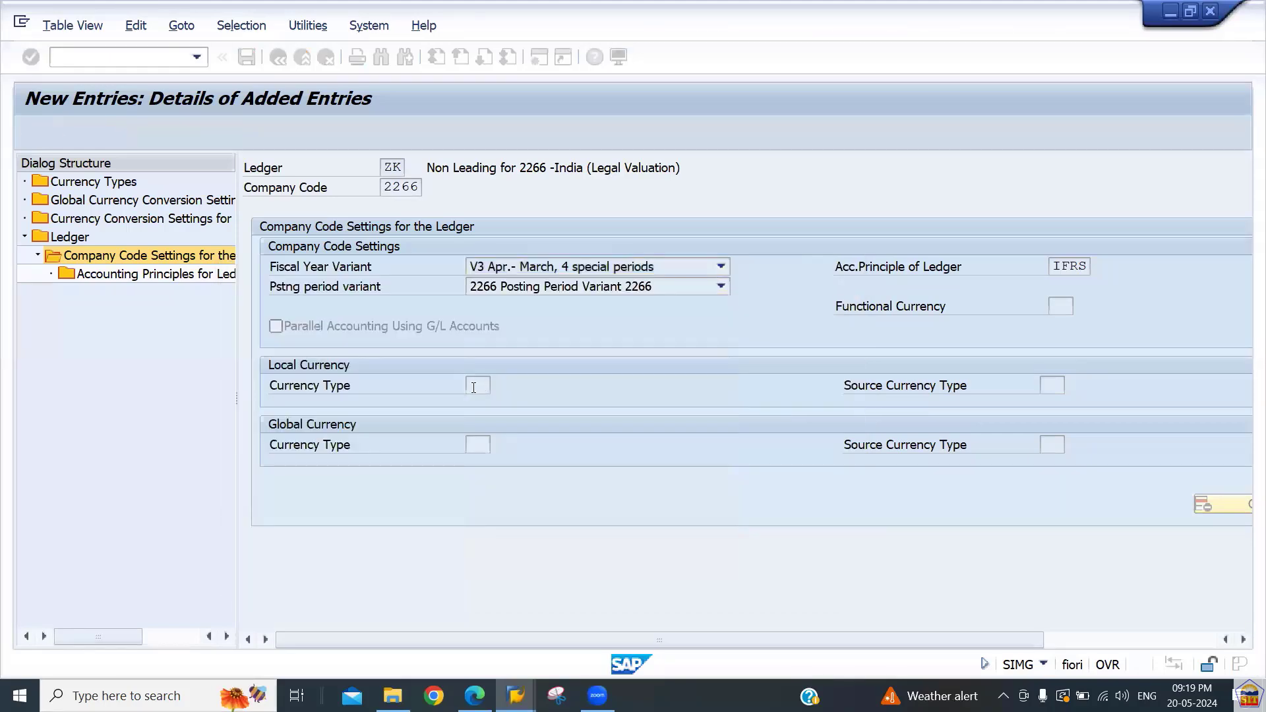
Review the local and global currency types shown for company code 2266 in ledger ZK
click(510, 387)
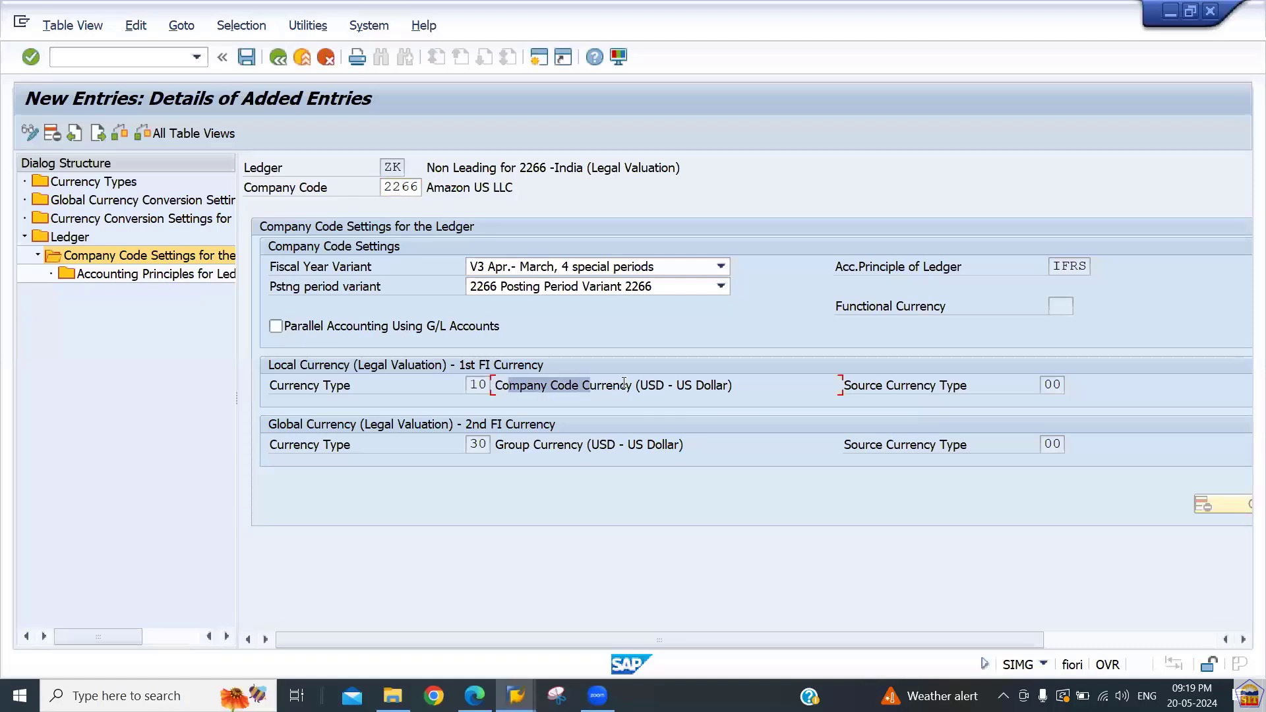
click(514, 444)
drag(514, 444, 667, 445)
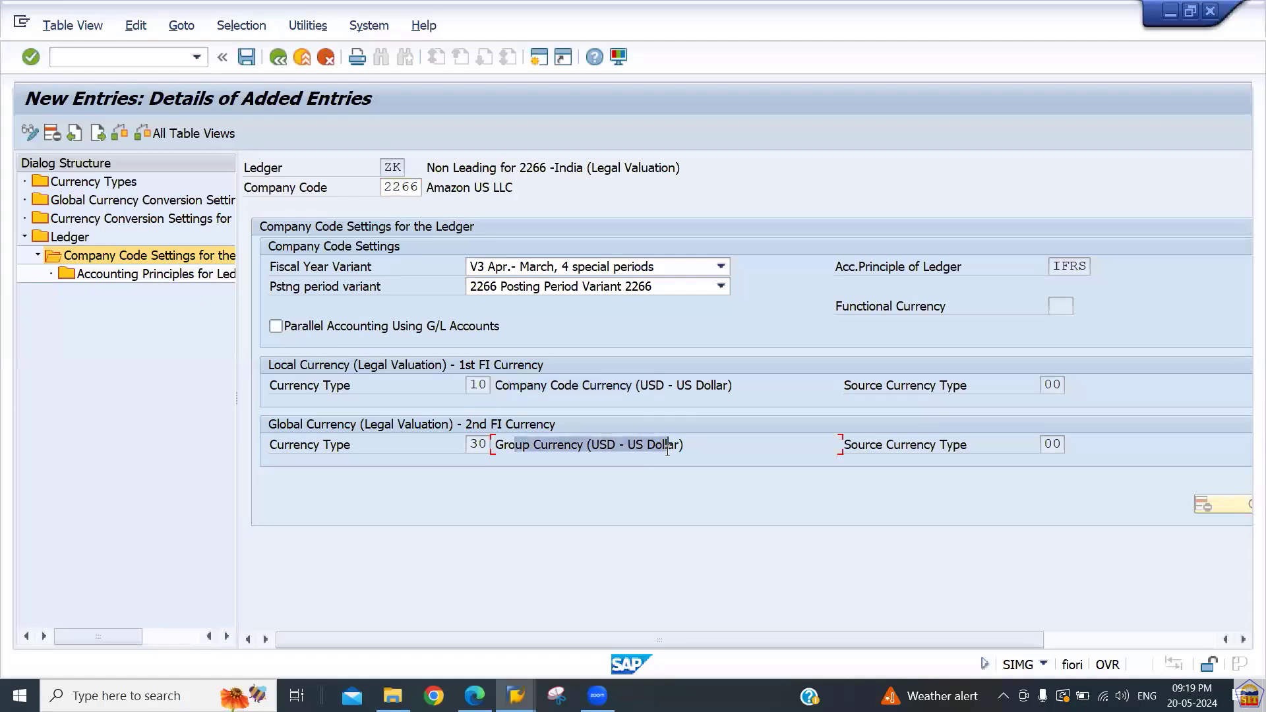
click(535, 384)
drag(535, 384, 676, 386)
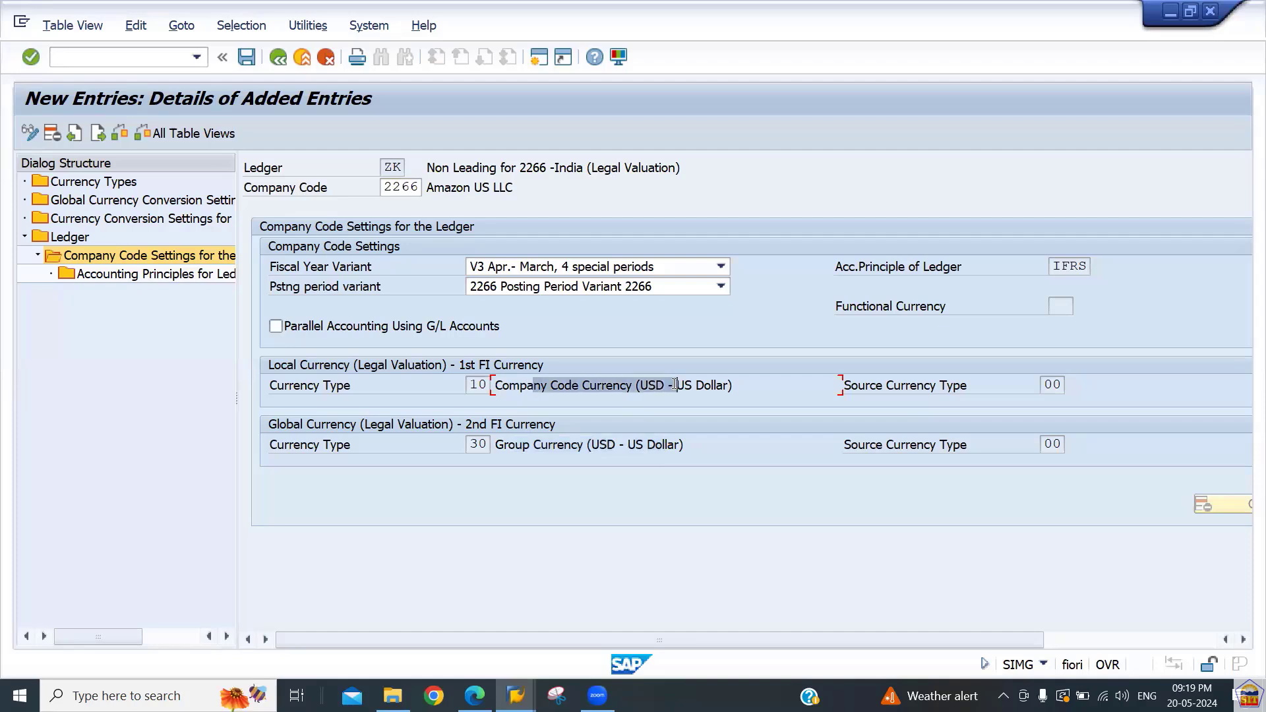
click(557, 445)
drag(557, 445, 647, 445)
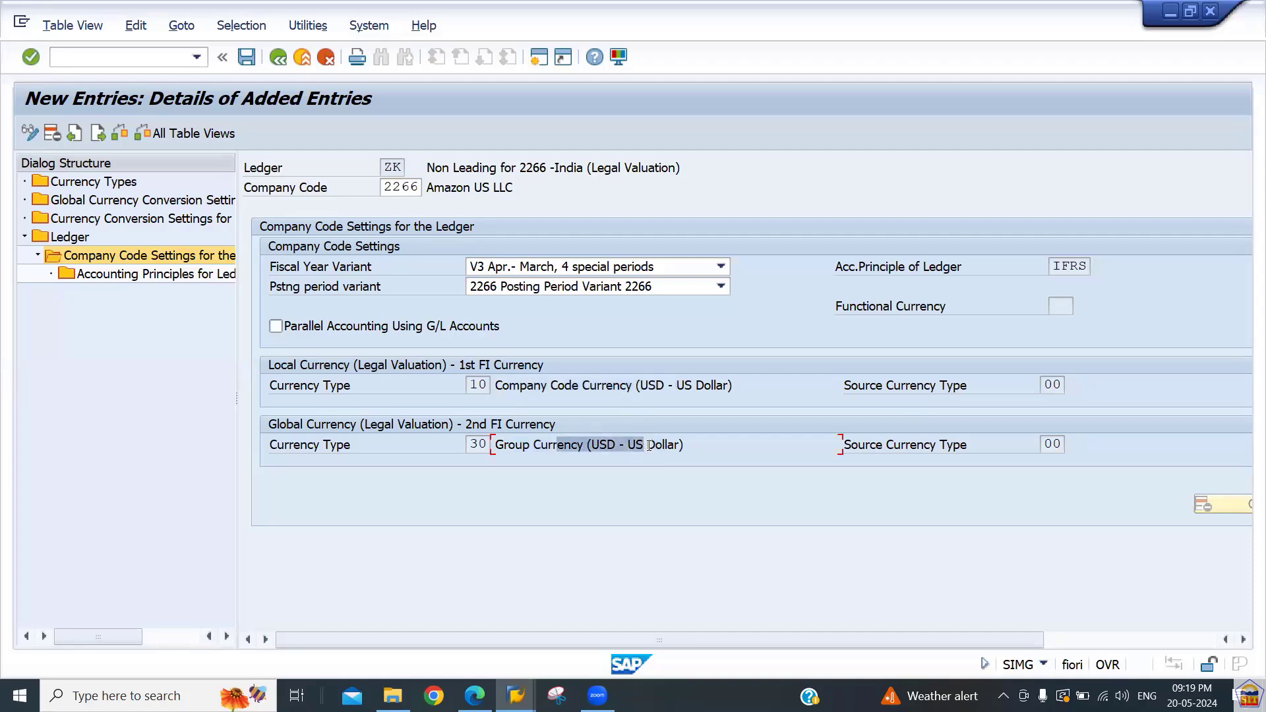
Add a freely defined currency with currency type ZK to the company code settings of ledger ZK
click(1121, 640)
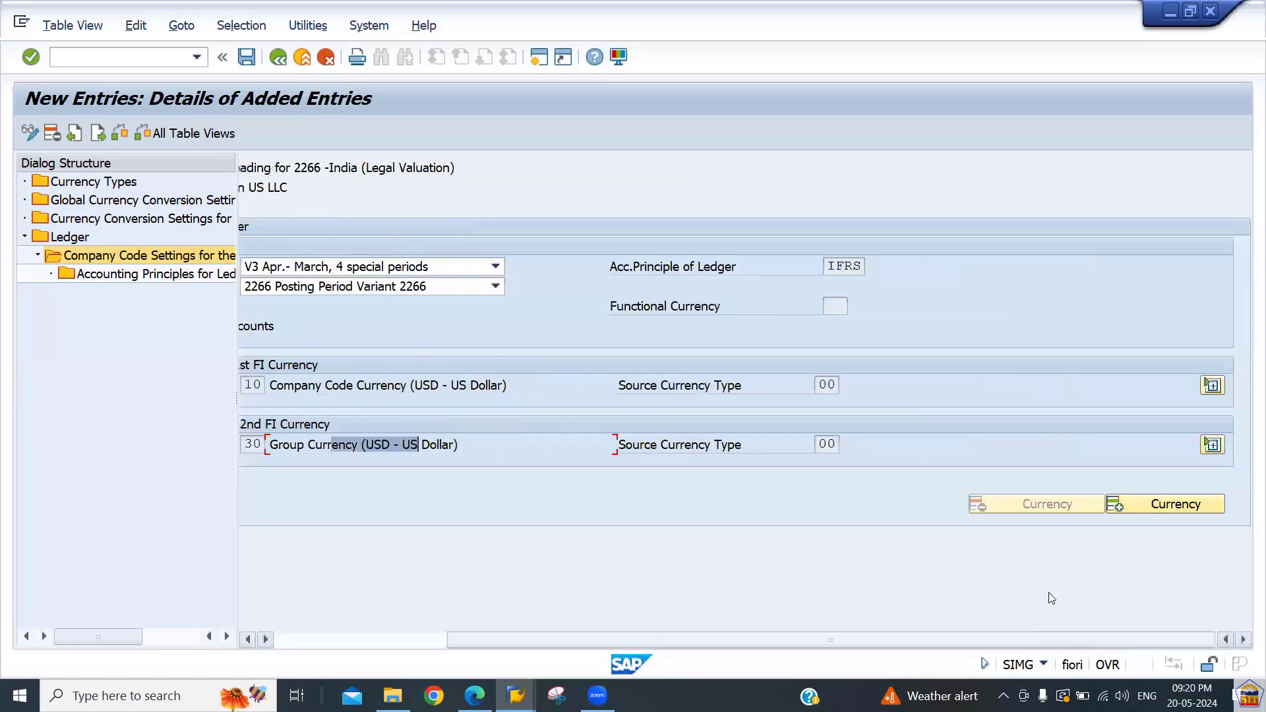
click(1155, 506)
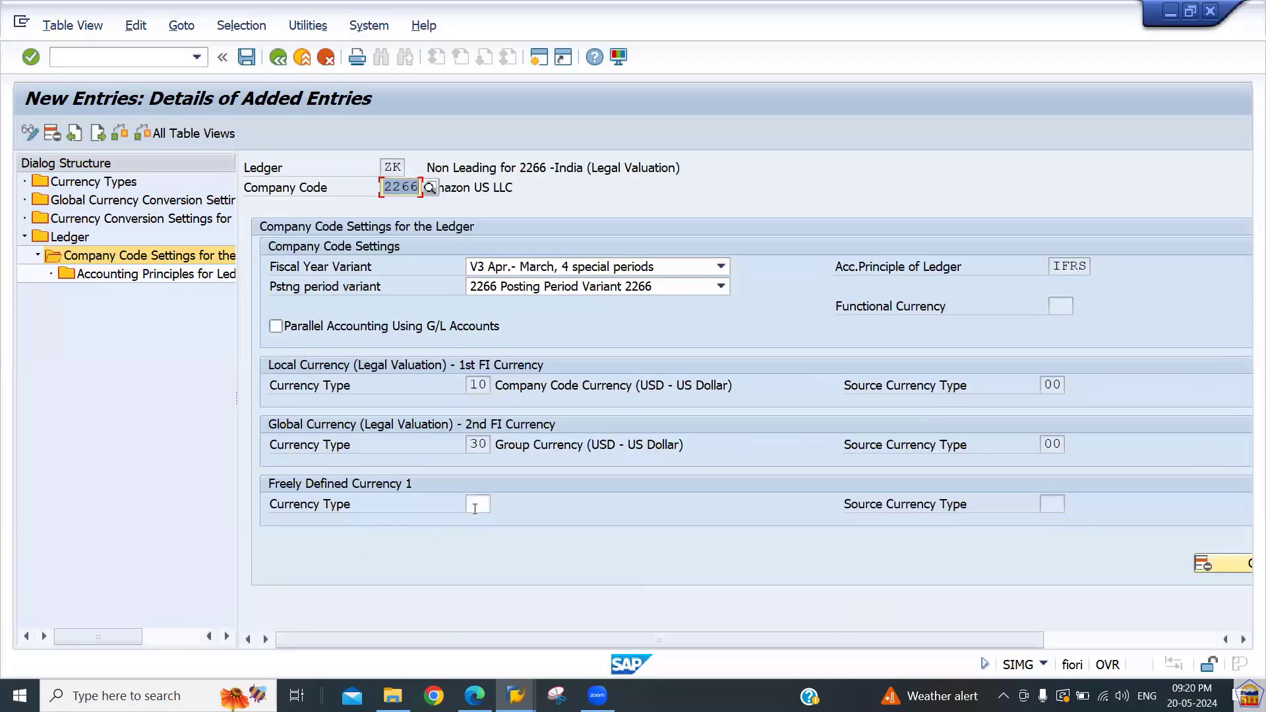
click(475, 507)
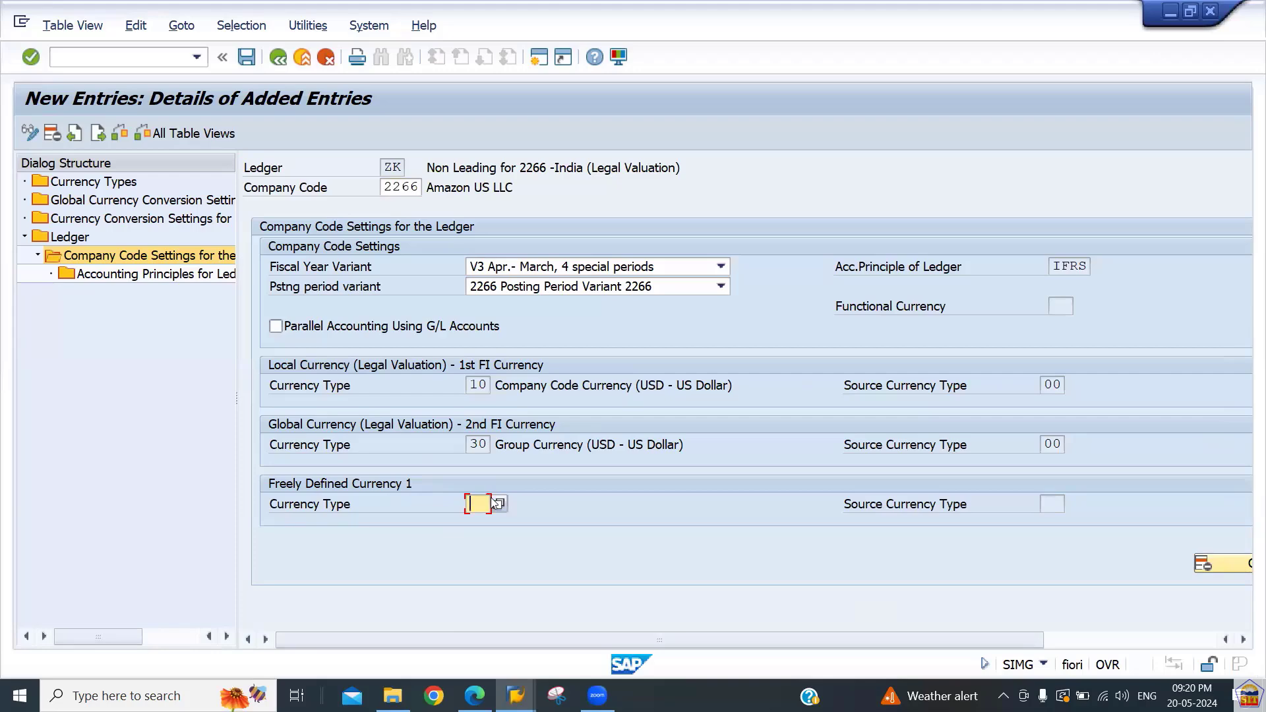
text(ZK)
key(Return)
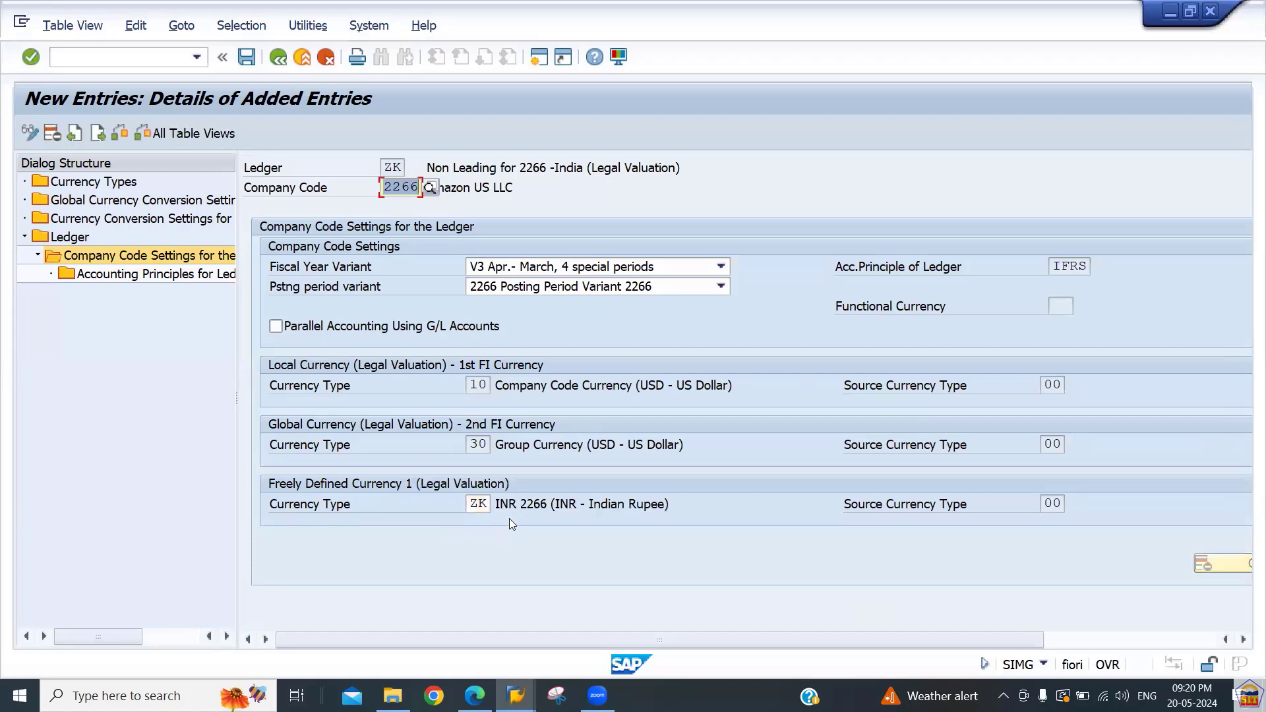
drag(556, 503, 677, 501)
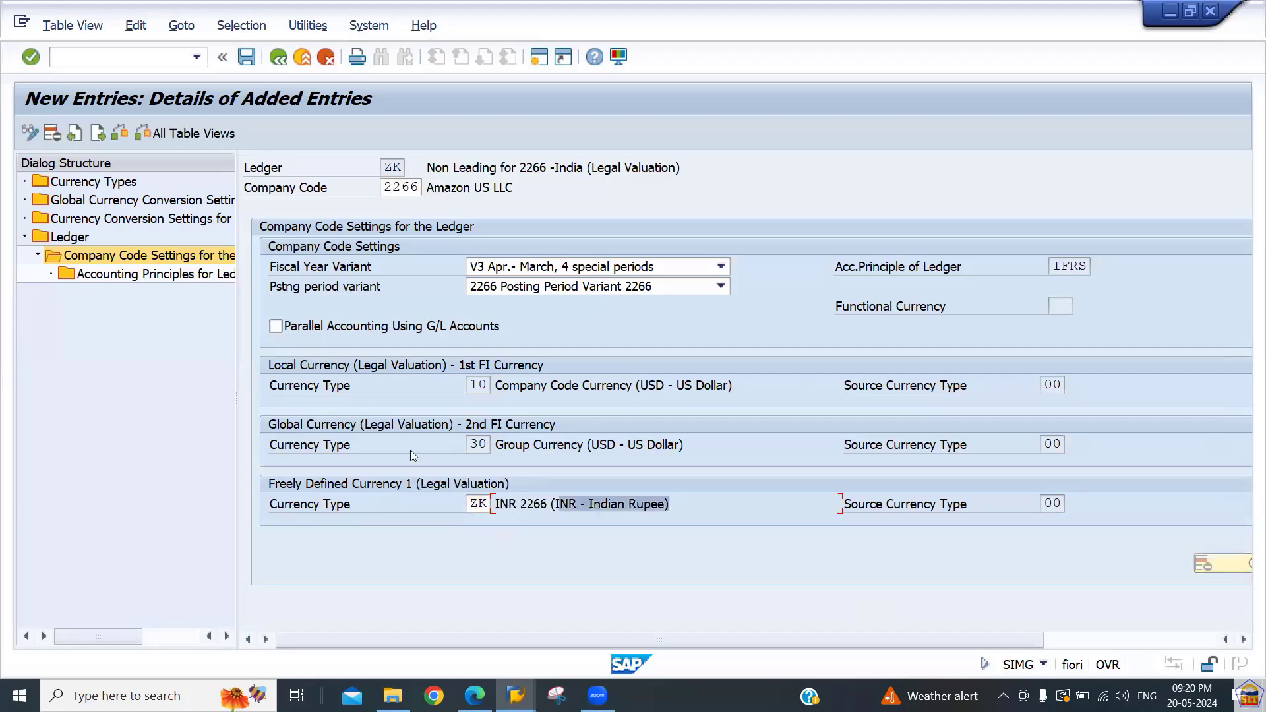
Save the company code settings for ledger ZK and leave the ledger configuration screens
click(191, 333)
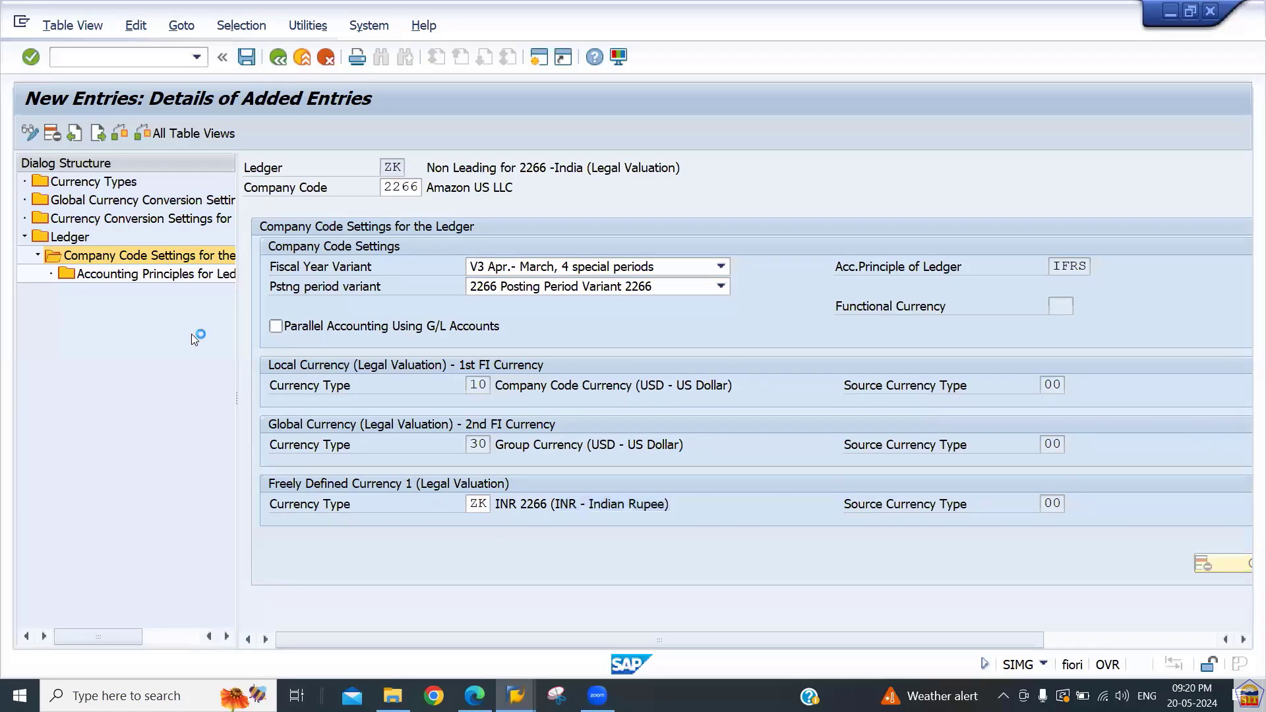
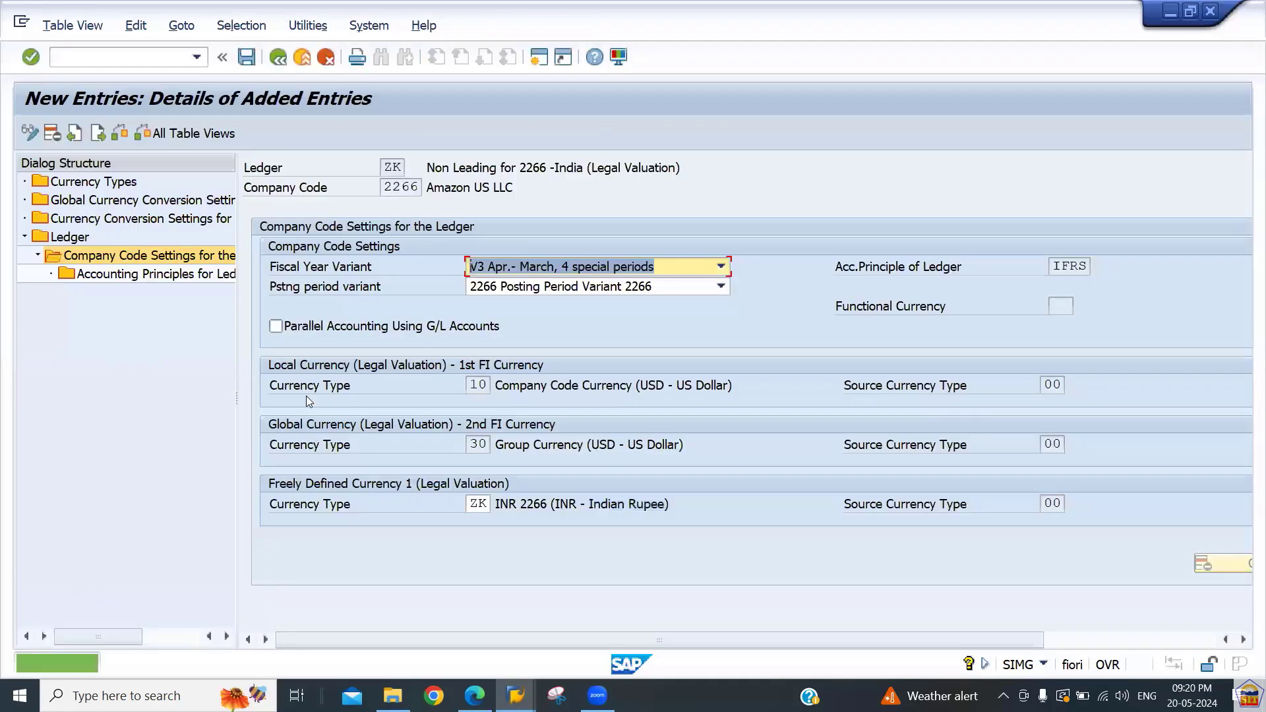
click(279, 58)
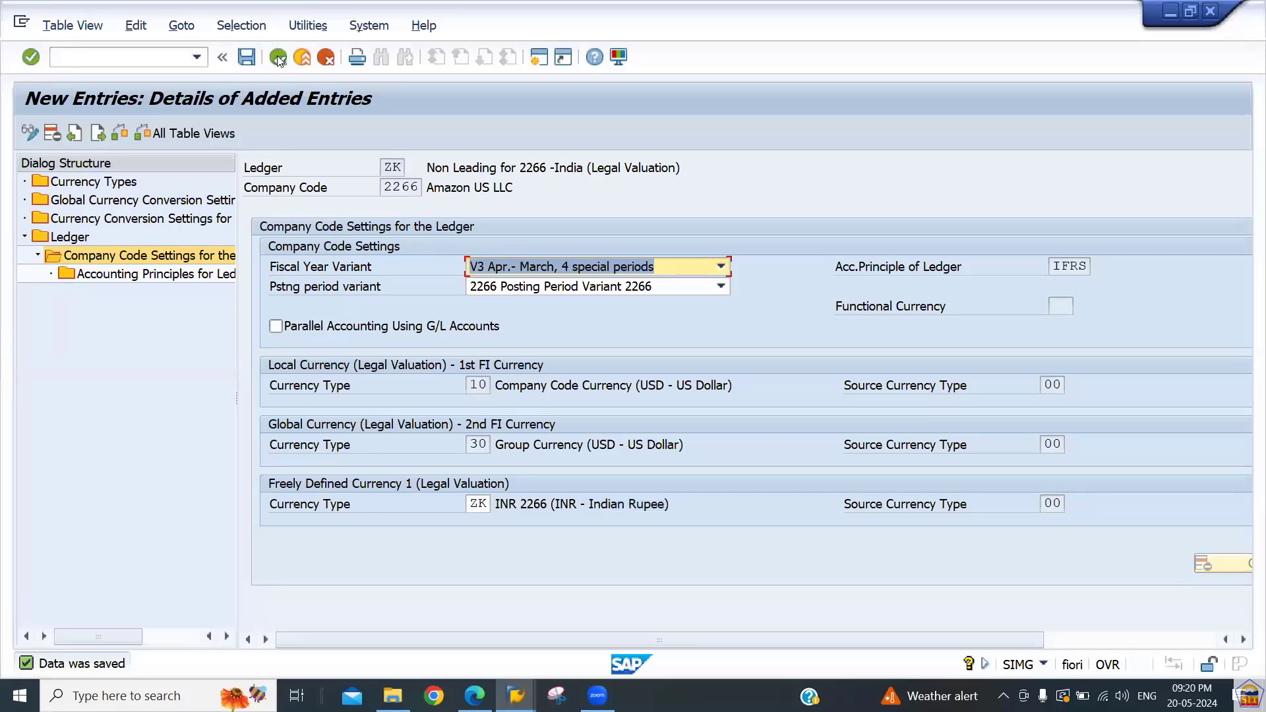
click(278, 58)
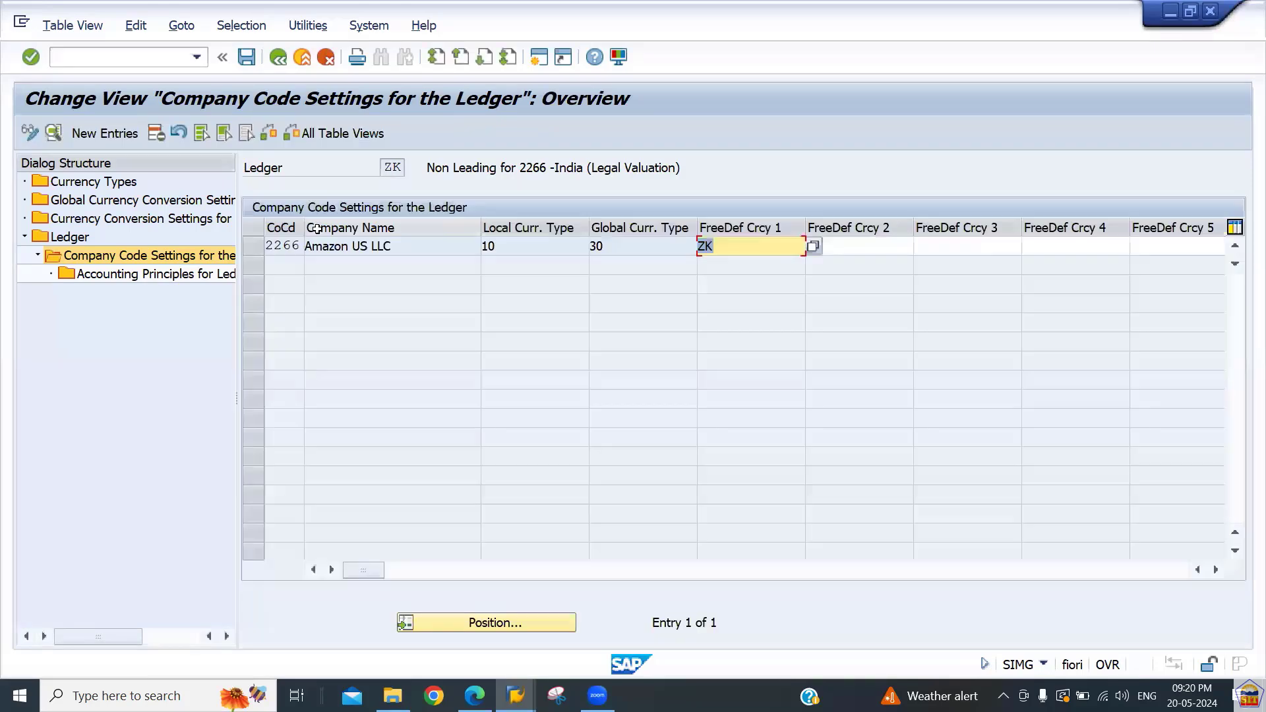
click(278, 58)
key(F5)
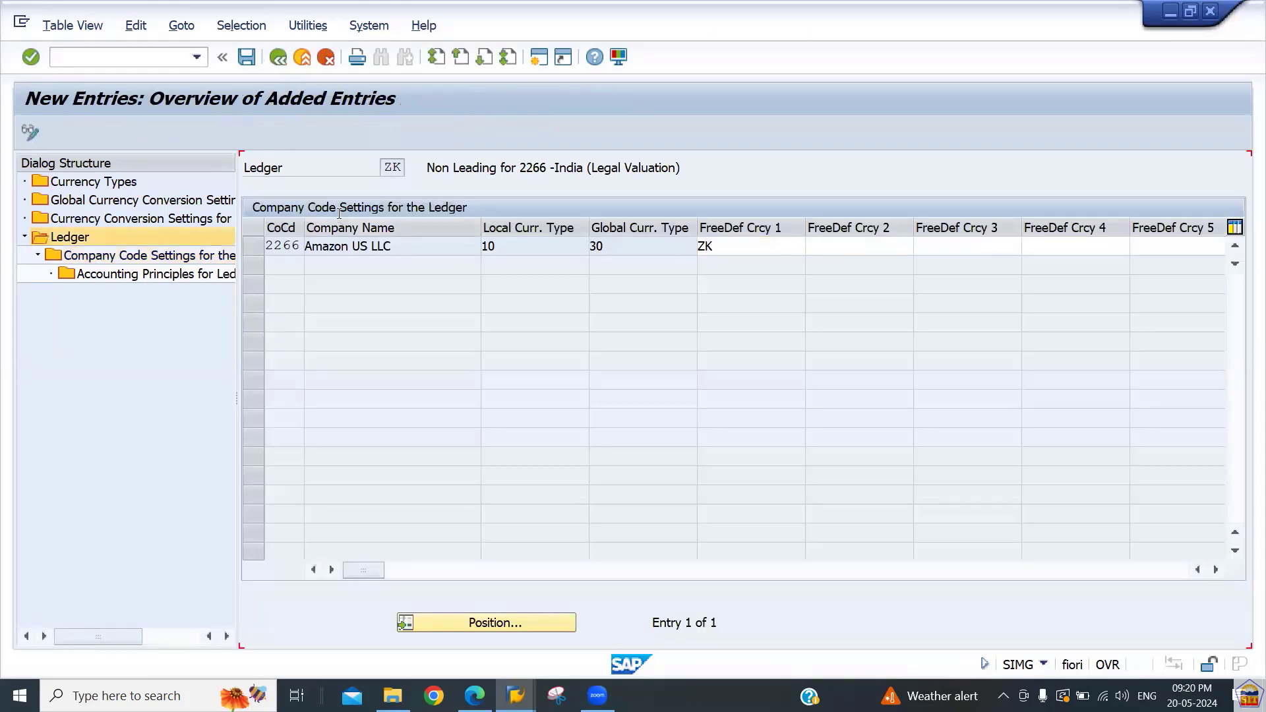
Switch to the practice PDF in the browser and read the path for Step 2, Define Document Types in a Ledger
key(alt+Tab)
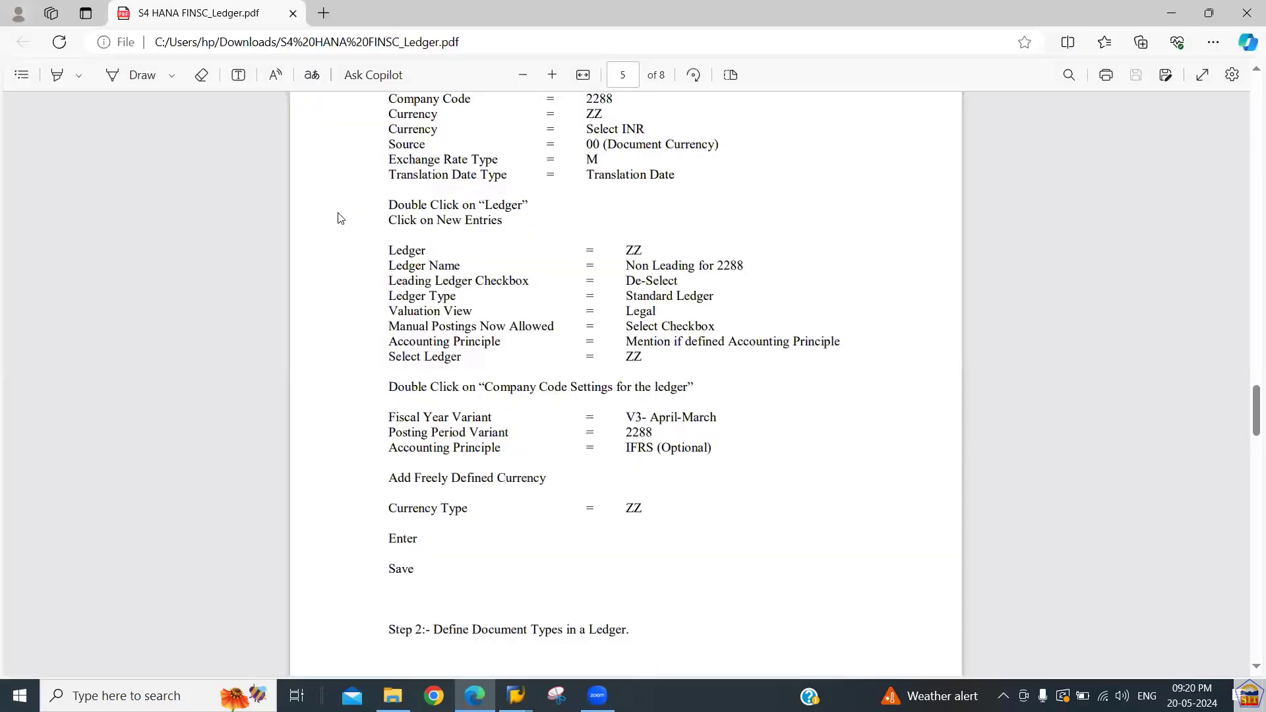
scroll(341, 219, down, 3)
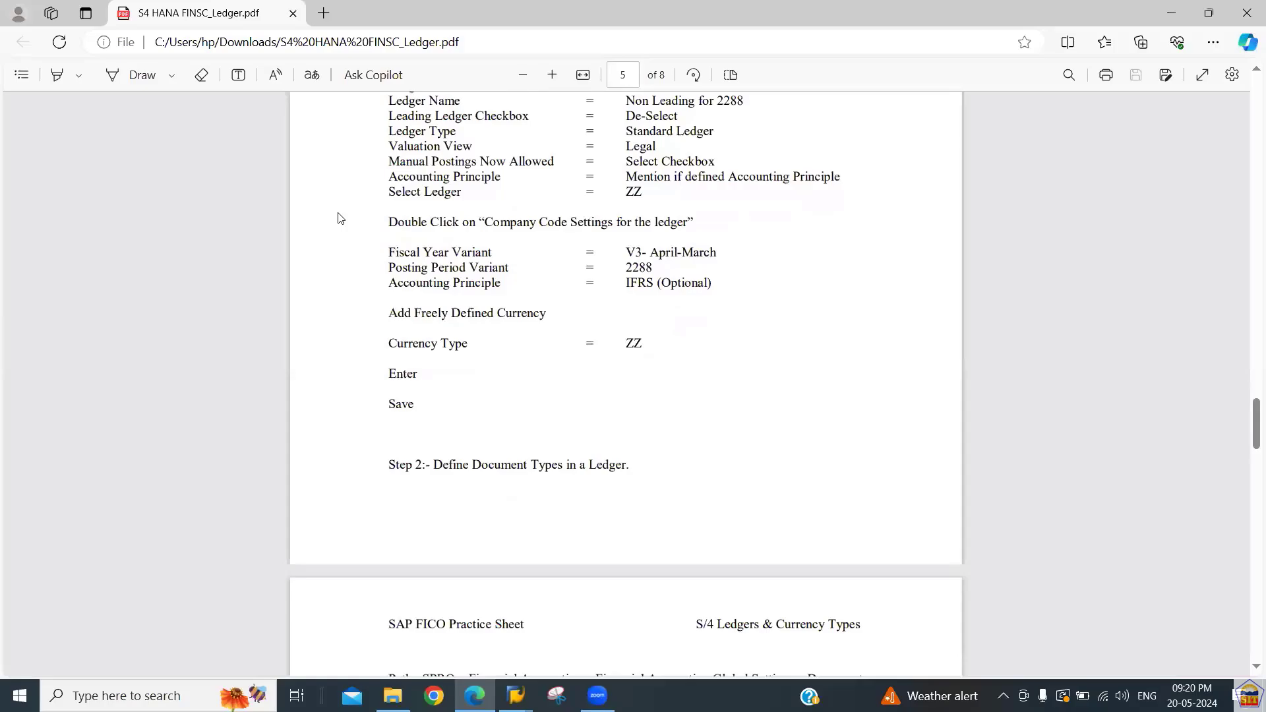
scroll(340, 218, down, 2)
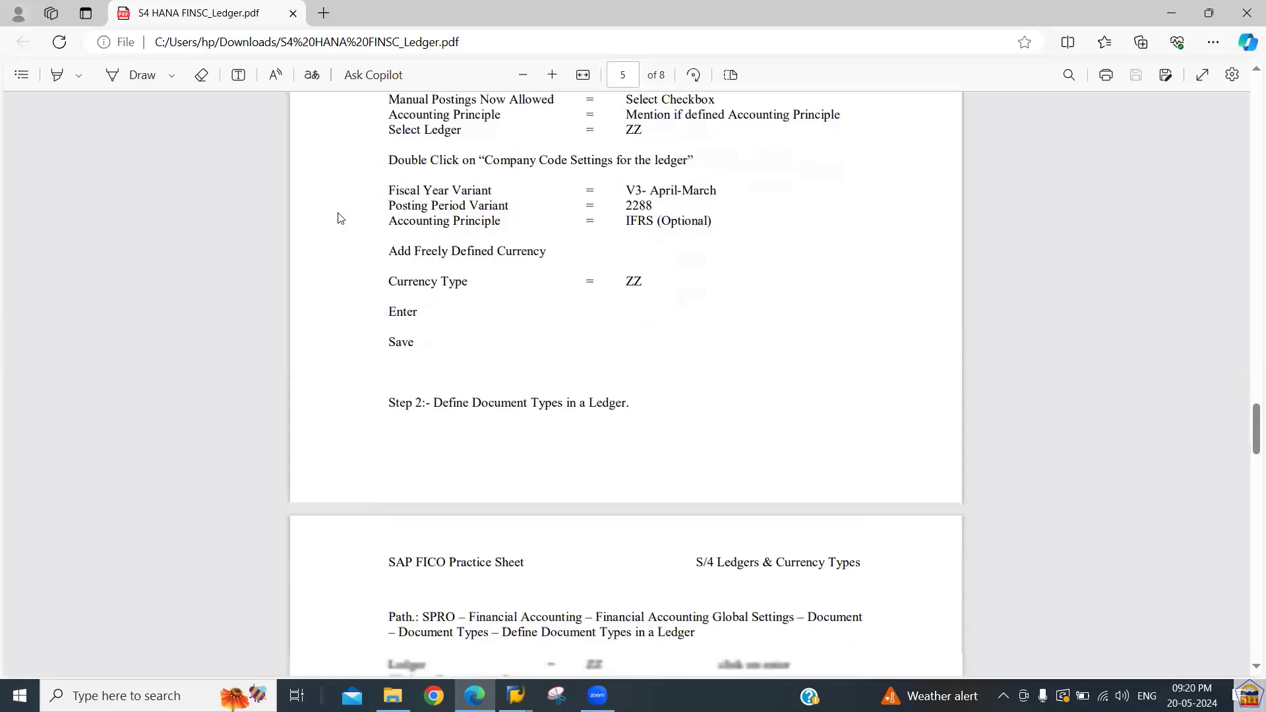
Switch back to SAP, collapse the Ledgers node and expand Document under Financial Accounting Global Settings
key(alt+Tab)
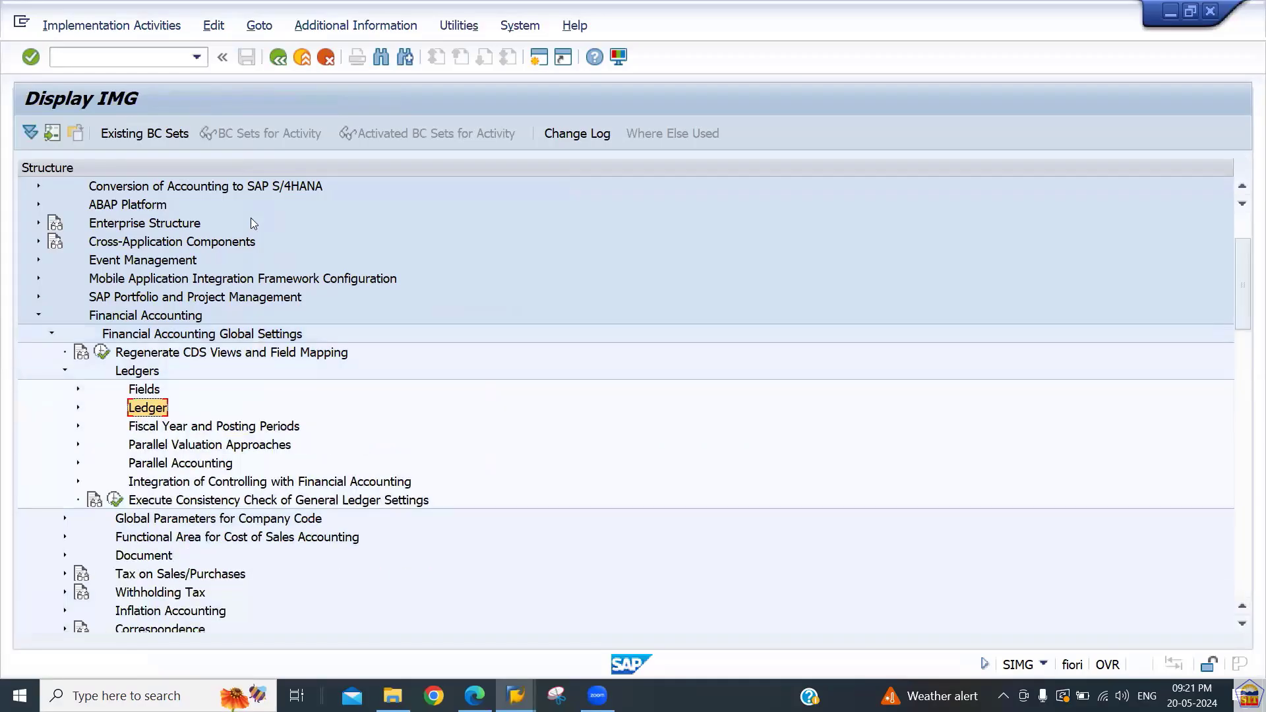
key(Left)
key(Left)
key(Down)
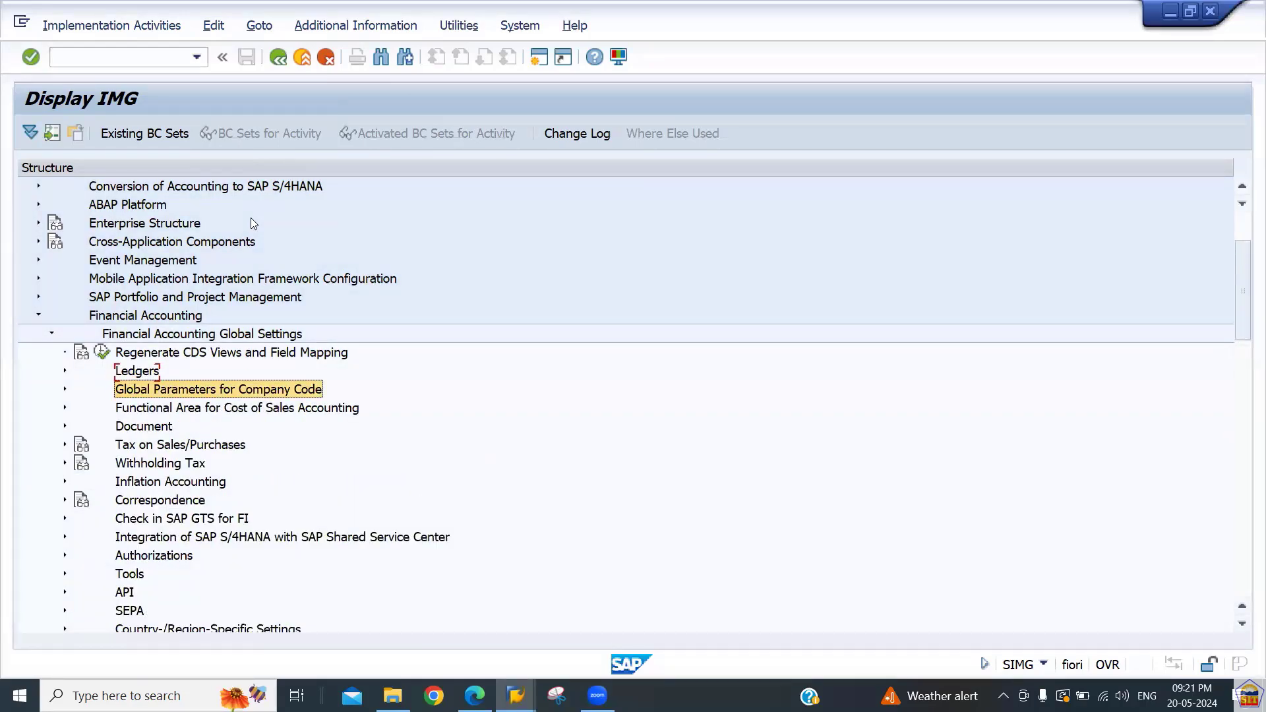
key(Down)
key(Down)
key(Right)
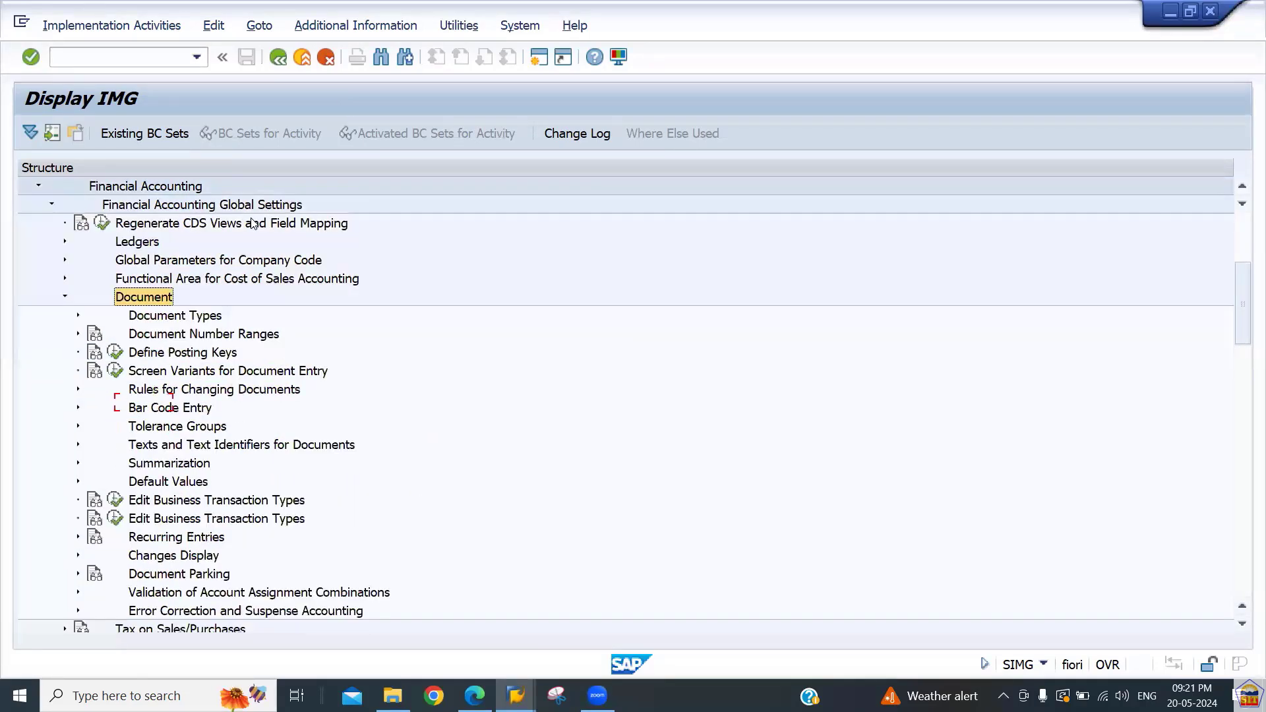
Open the Define Document Types in a Ledger activity under Document Types for ledger ZK
key(Down)
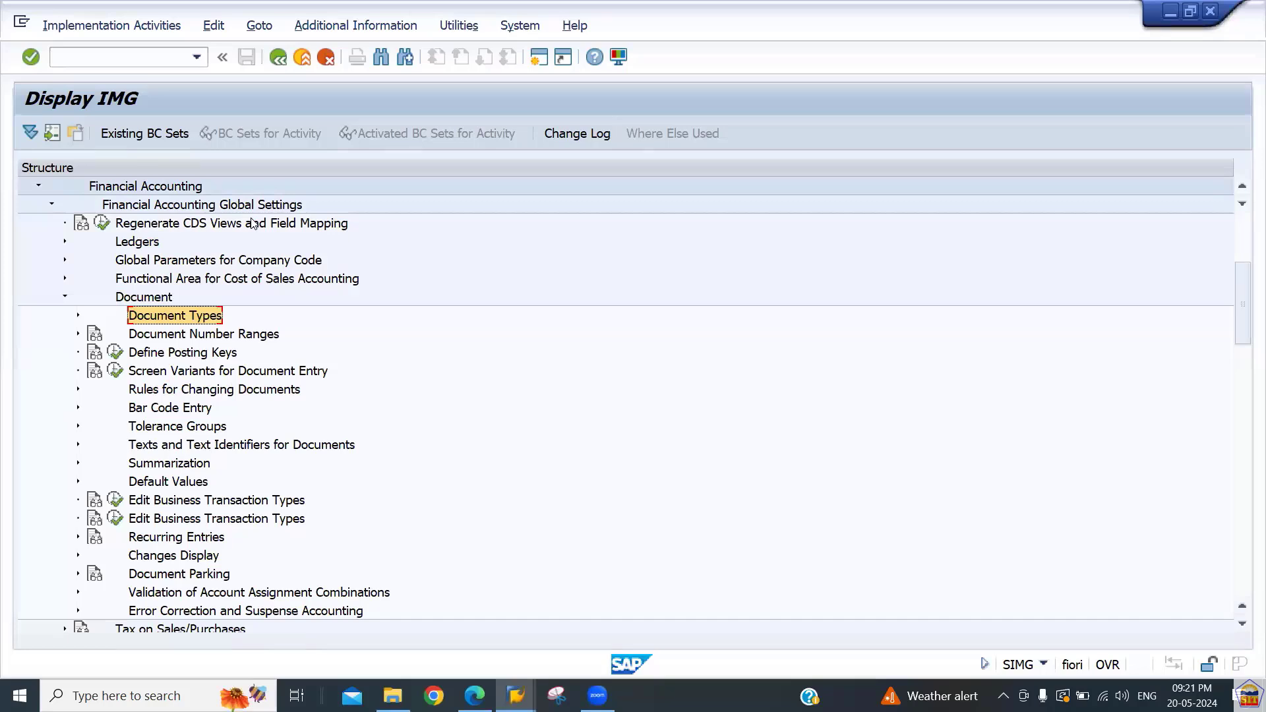
key(Right)
key(Down)
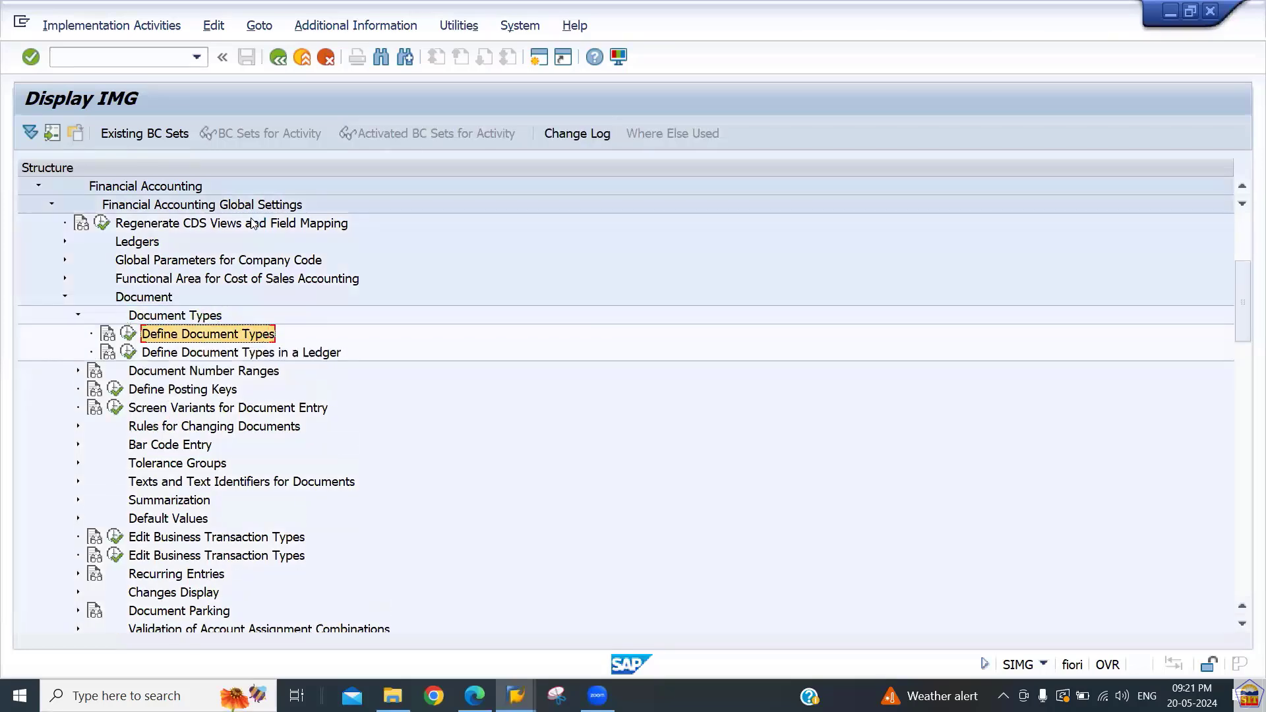
key(Down)
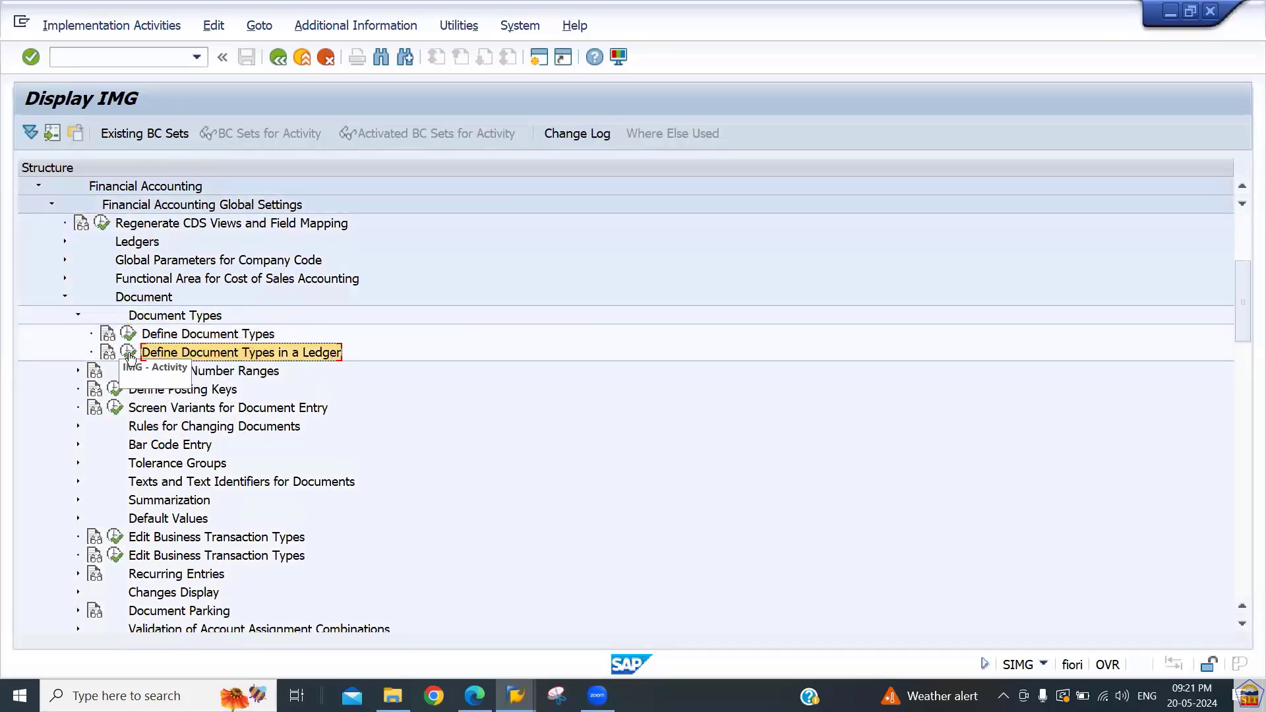
click(129, 353)
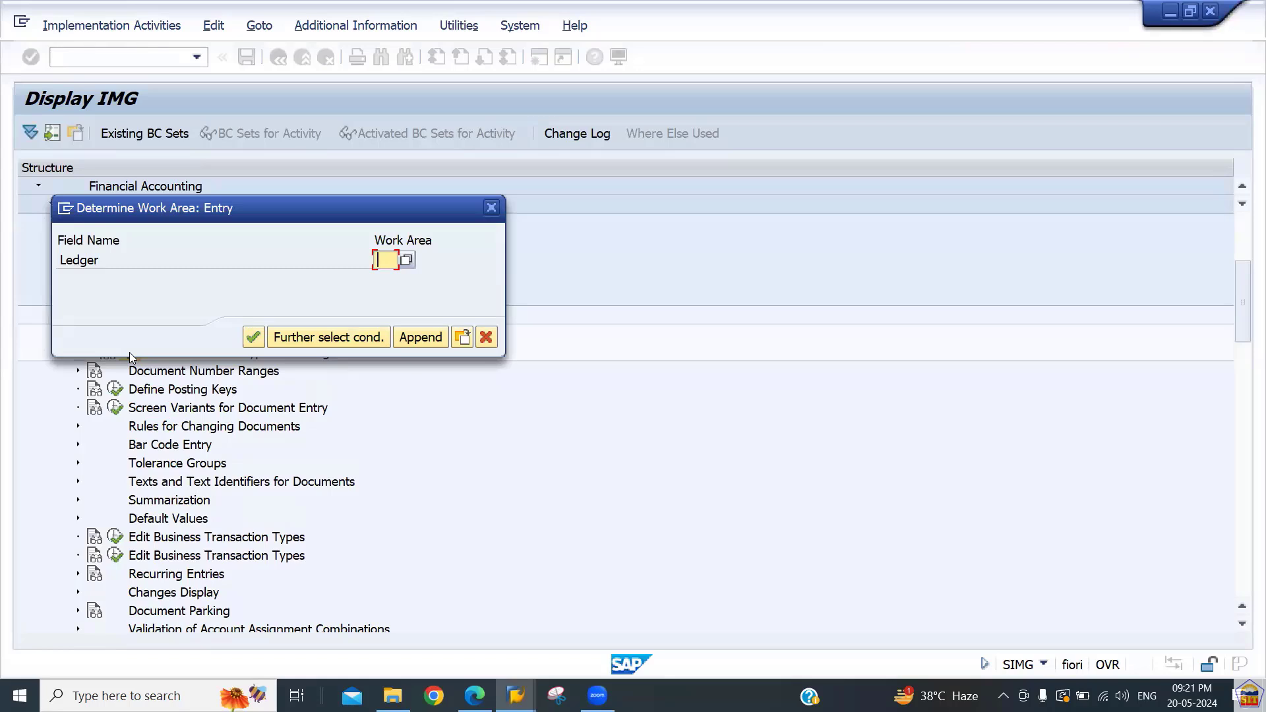
text(ZK)
key(Return)
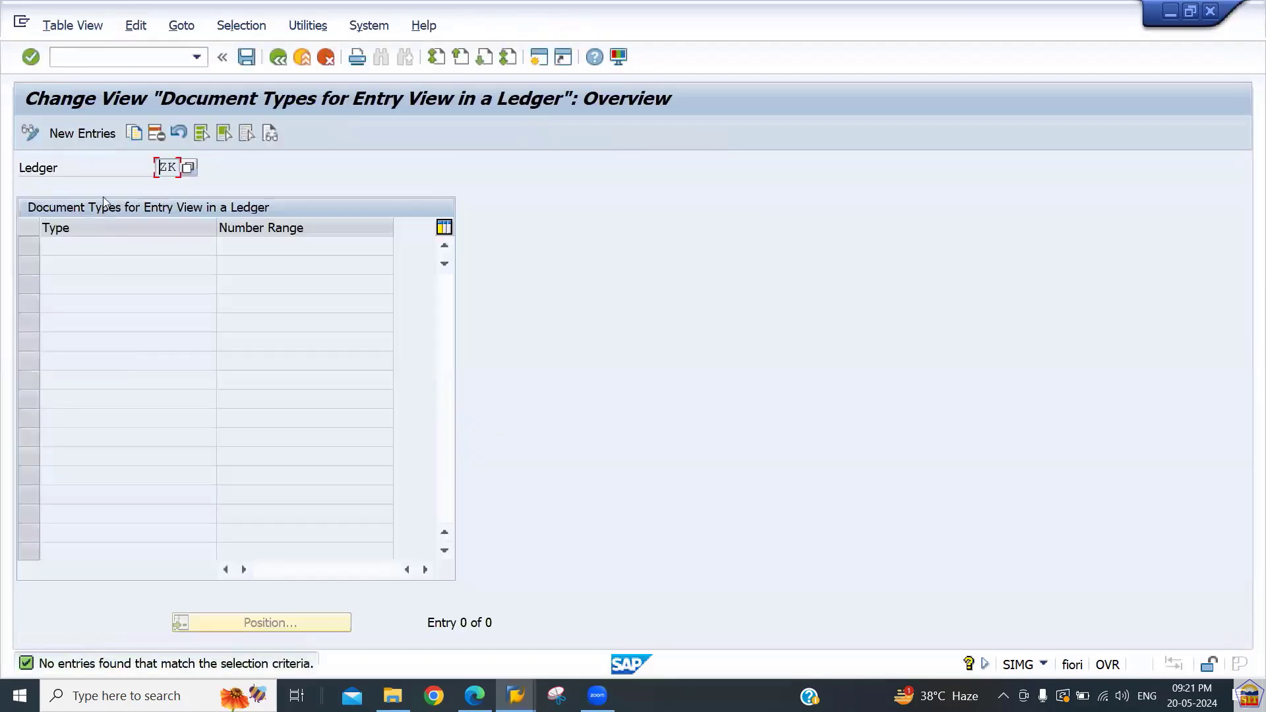
Create new entries for ledger ZK with document types SA and KR
click(92, 135)
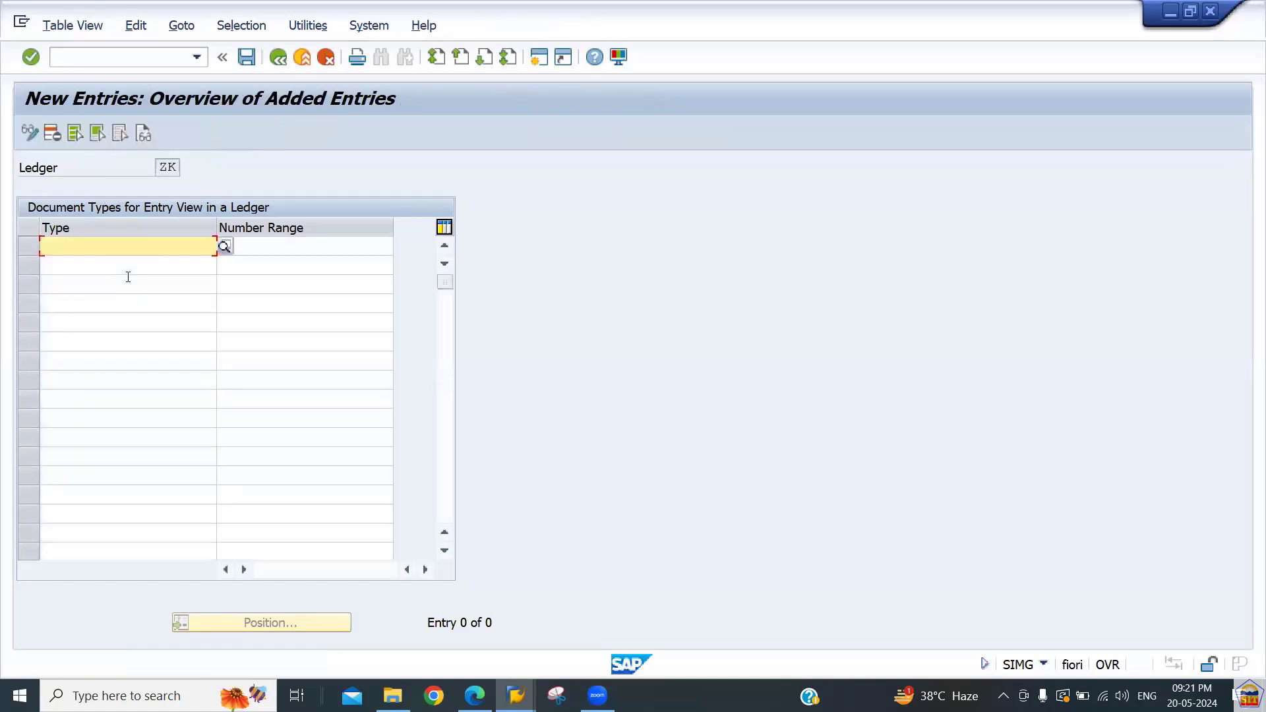
text(SA)
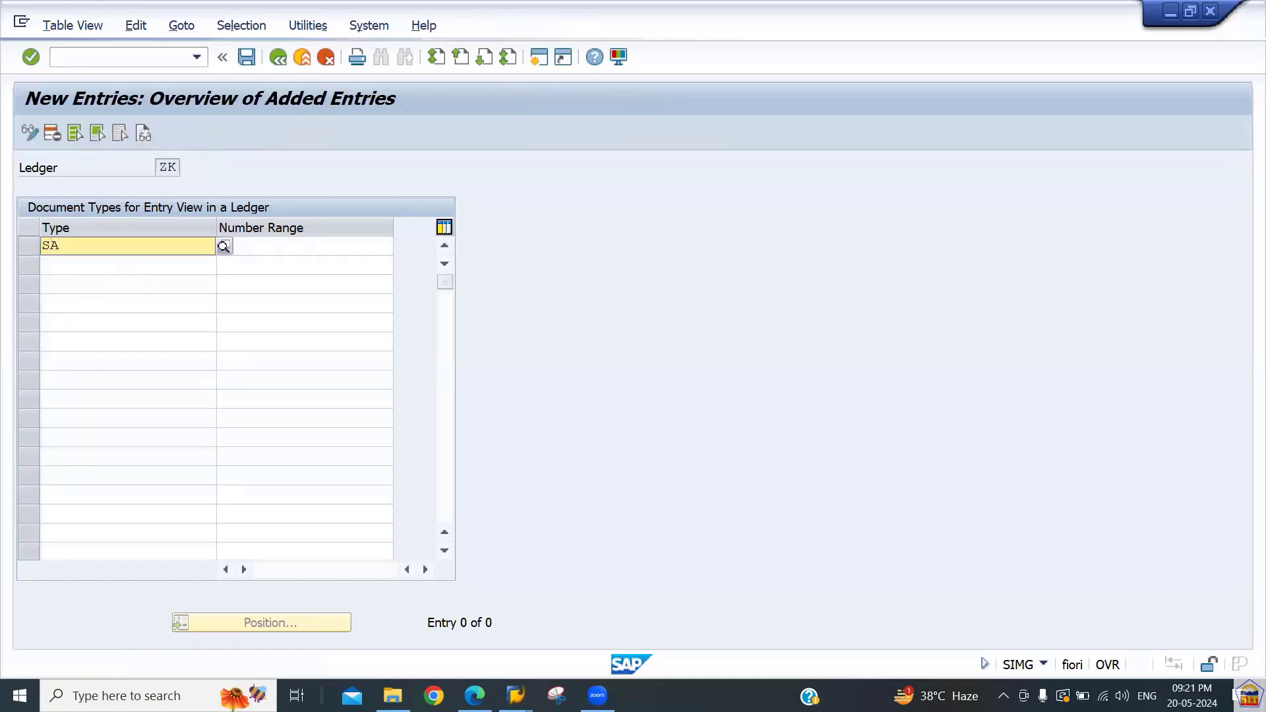
click(127, 277)
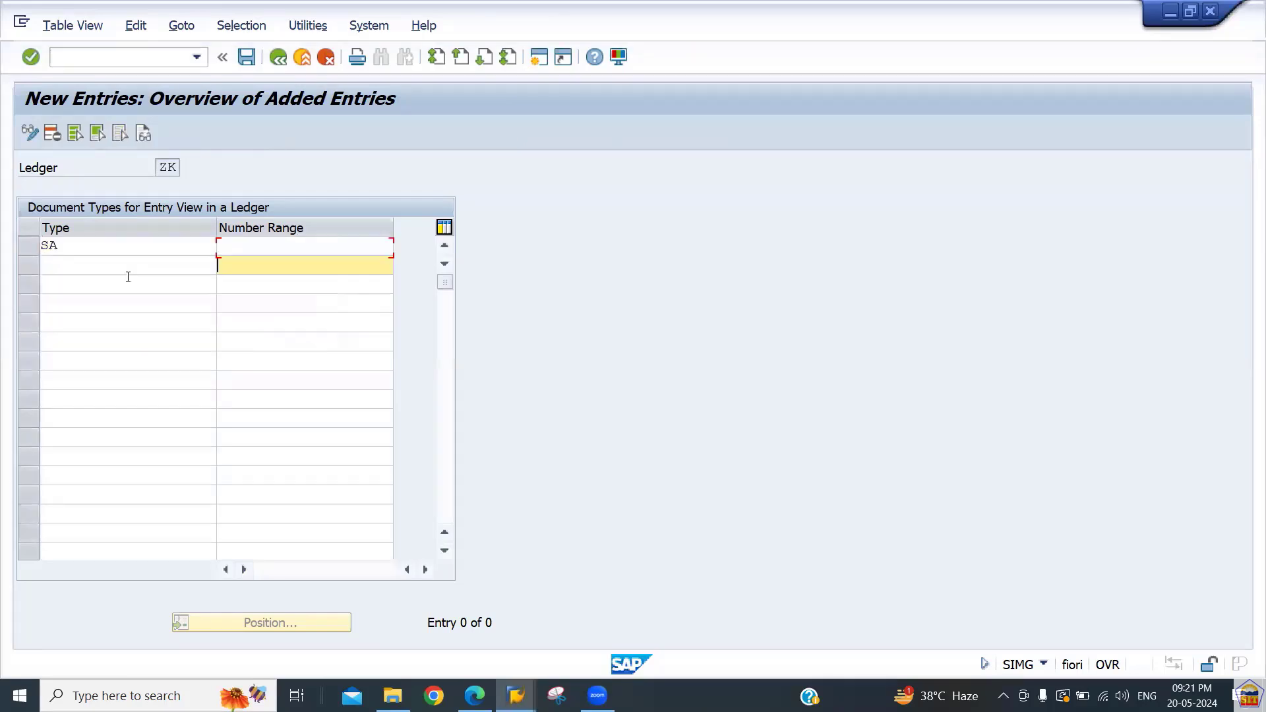
text(KR)
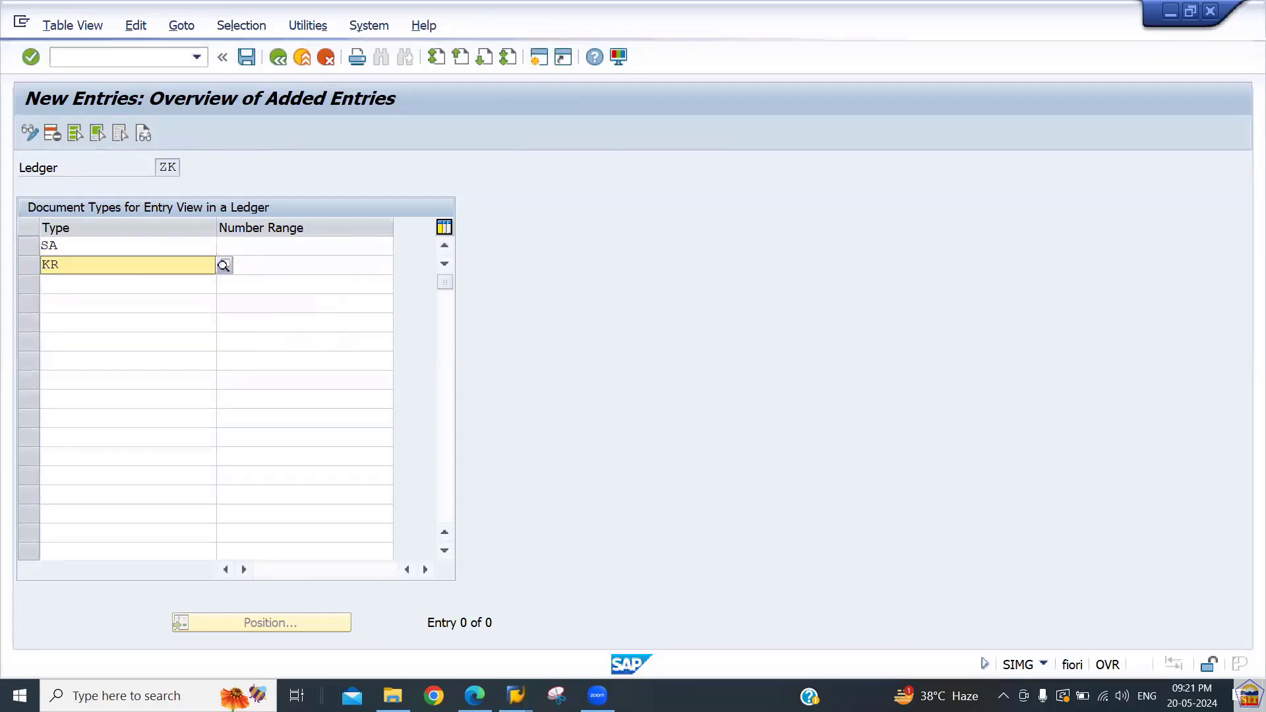
Add document types KZ and KA in the next two rows of the ledger ZK entries
key(Down)
key(Return)
key(Tab)
key(Tab)
key(Tab)
key(Tab)
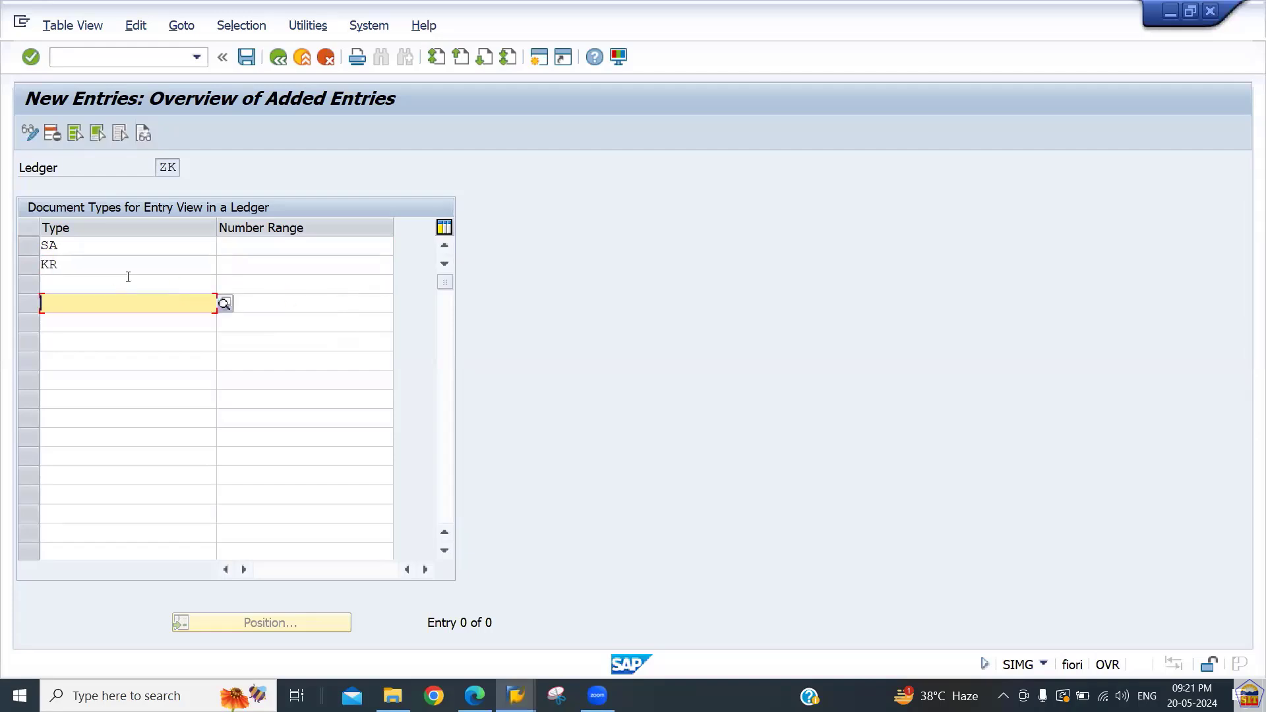
key(shift+Tab)
key(shift+Tab)
text(KZ)
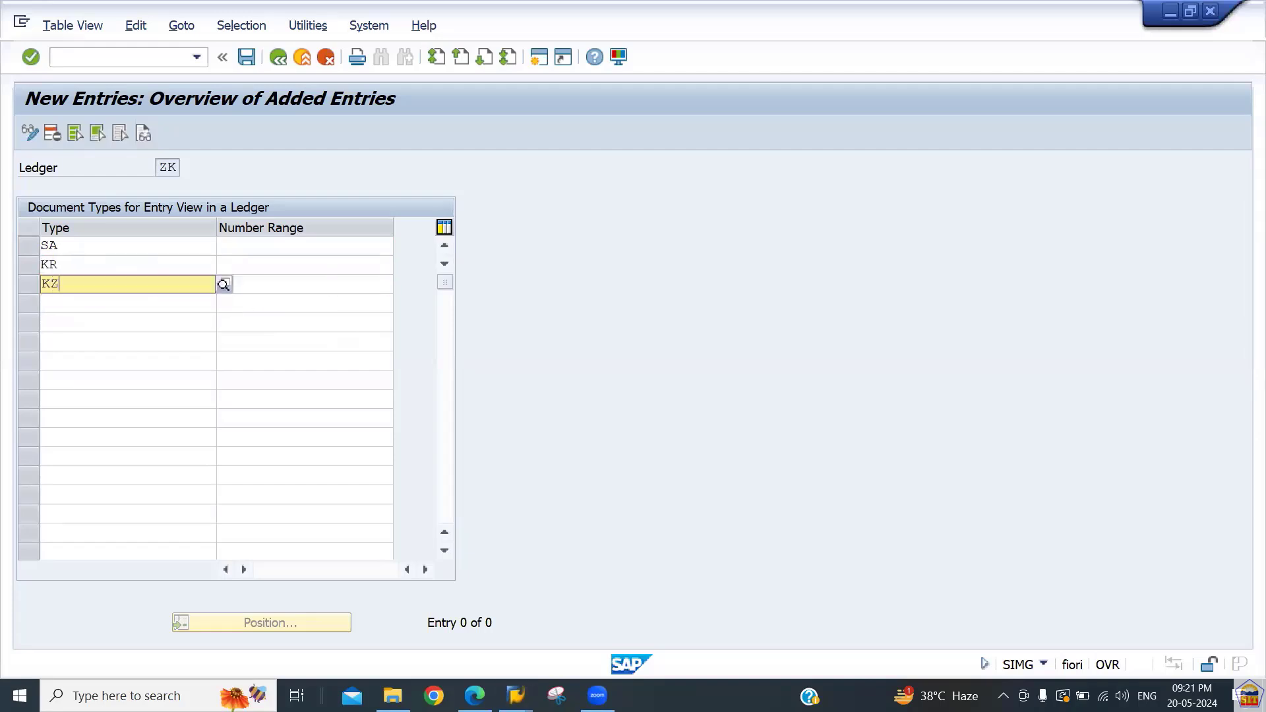
key(Down)
key(Return)
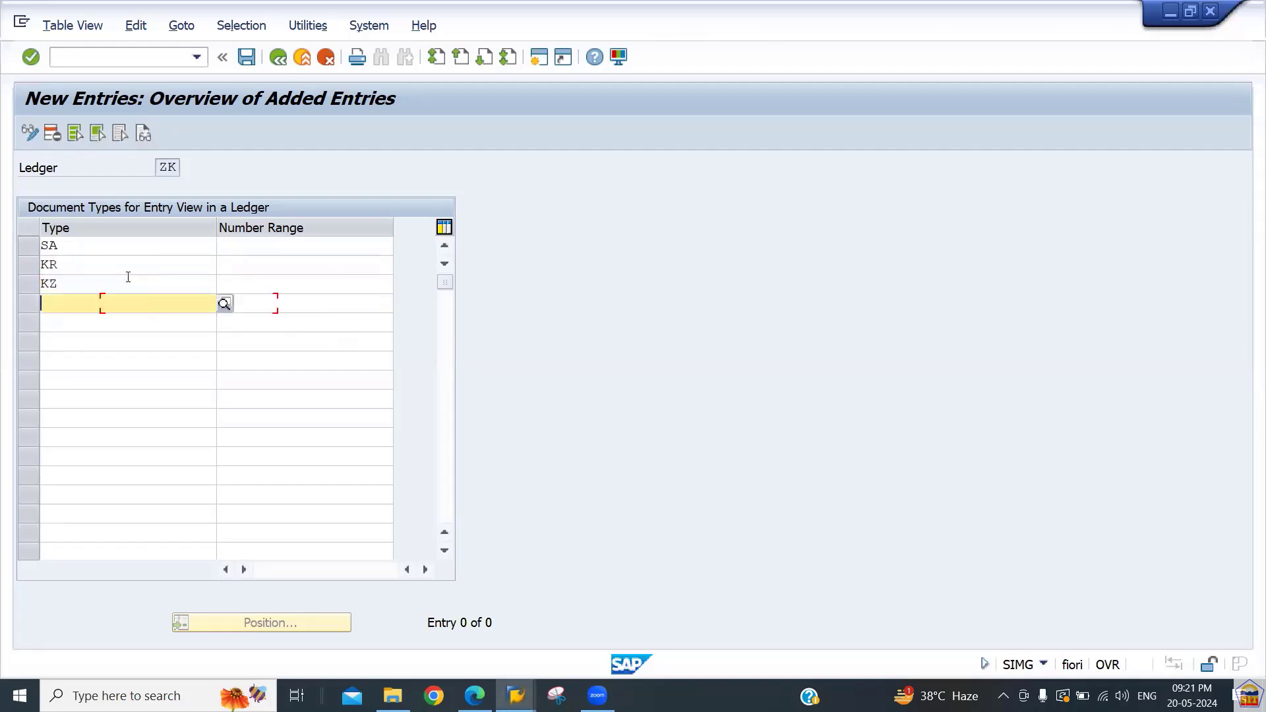
text(KA)
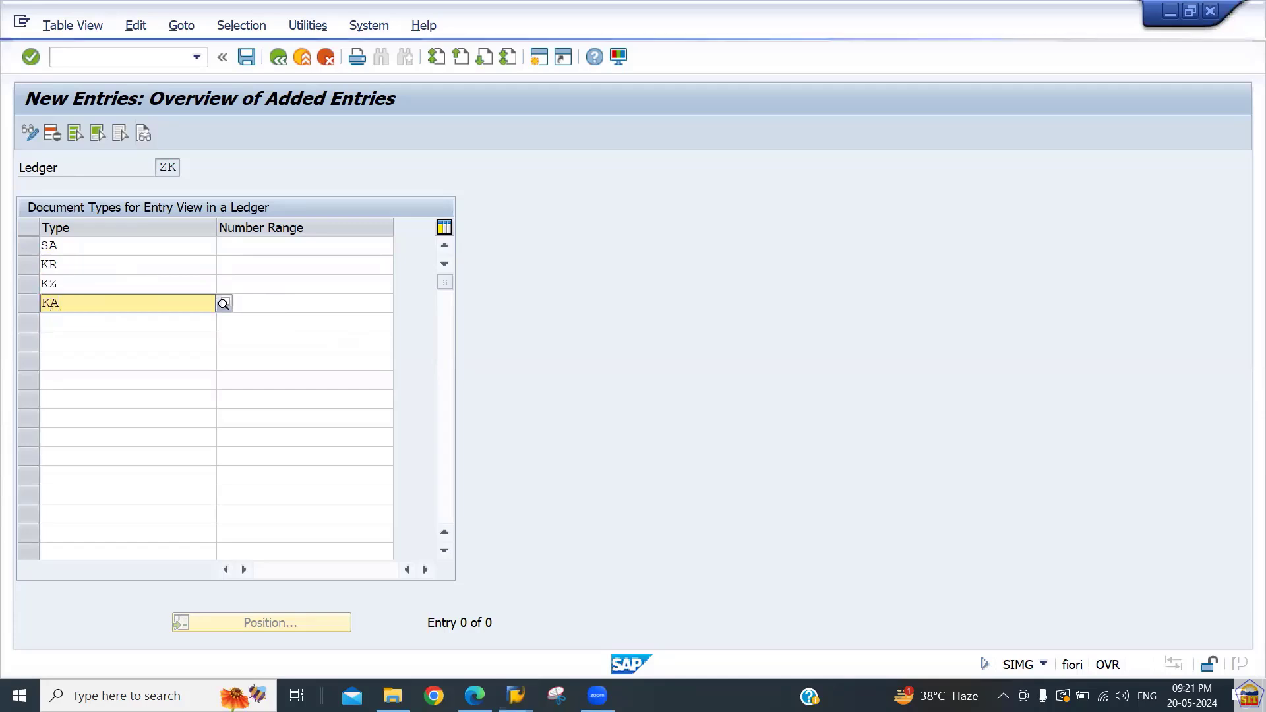
Add the customer document types DR, DZ and DA below KA in the ledger ZK entries
key(Down)
key(Return)
text(DR)
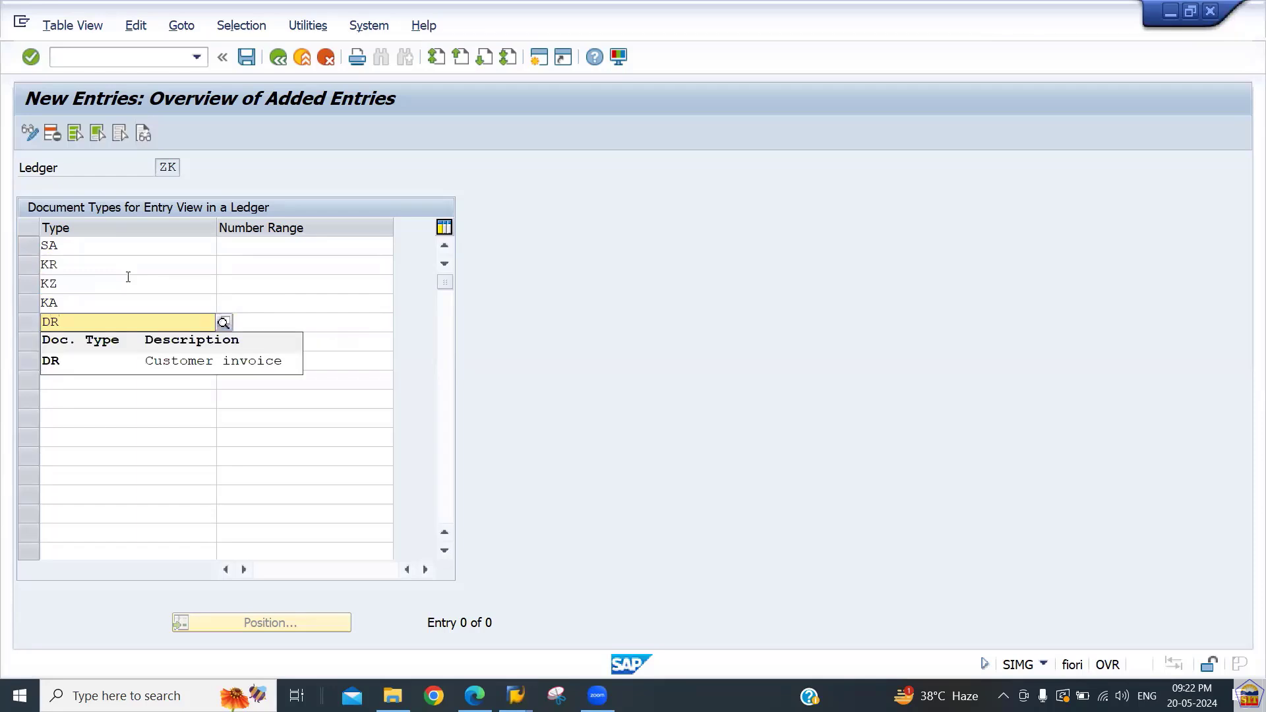
key(Tab)
key(Tab)
text(DZ)
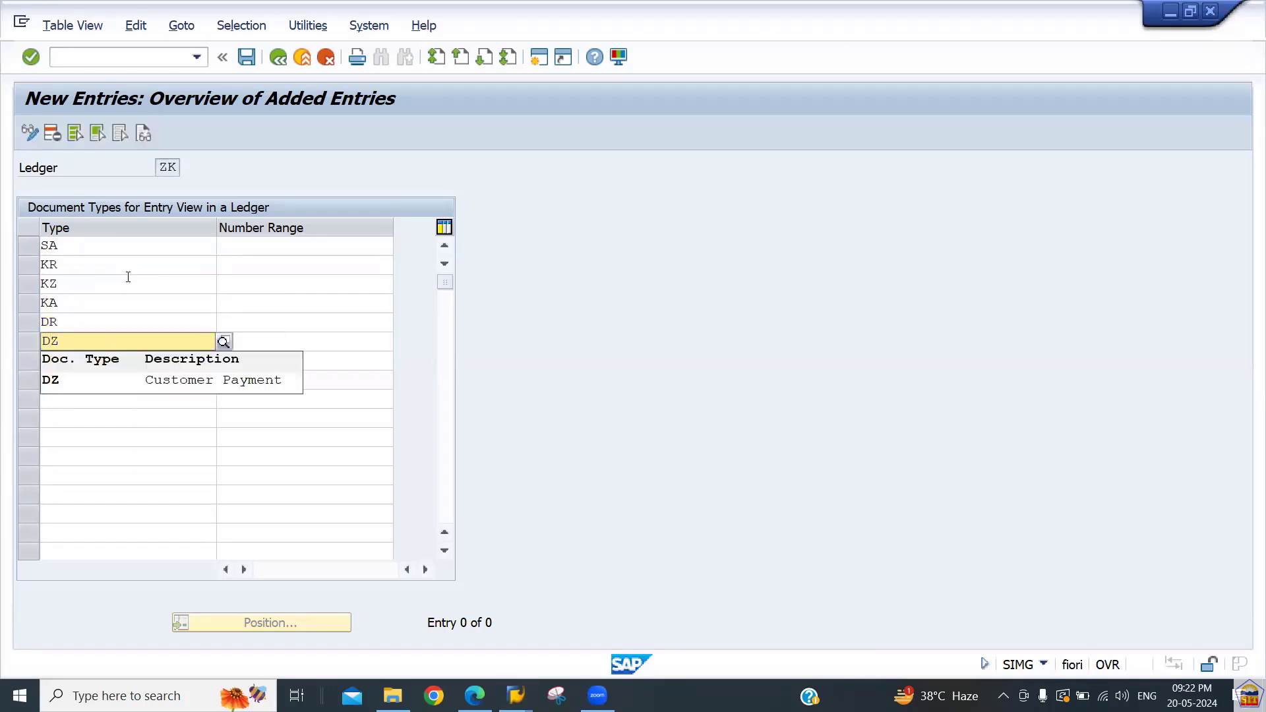
key(Tab)
key(Tab)
text(DA)
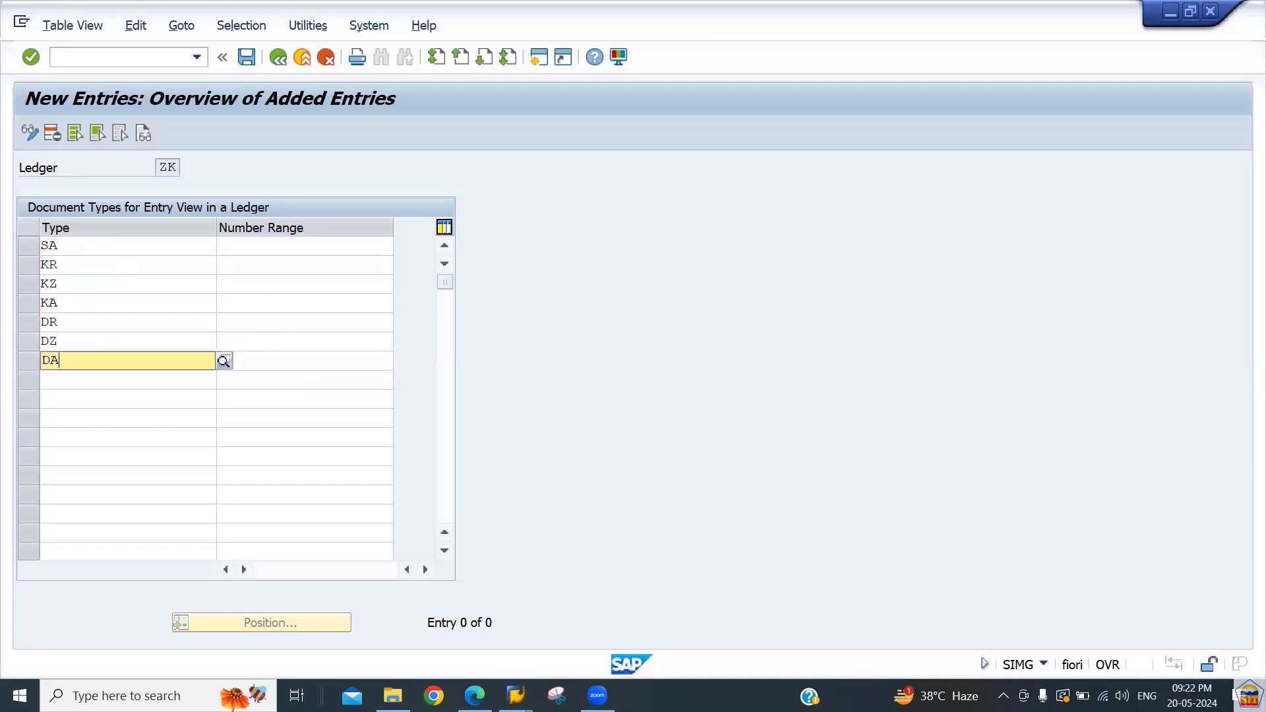
Add the asset posting type AA and the depreciation posting type AF below DA
key(Tab)
key(Tab)
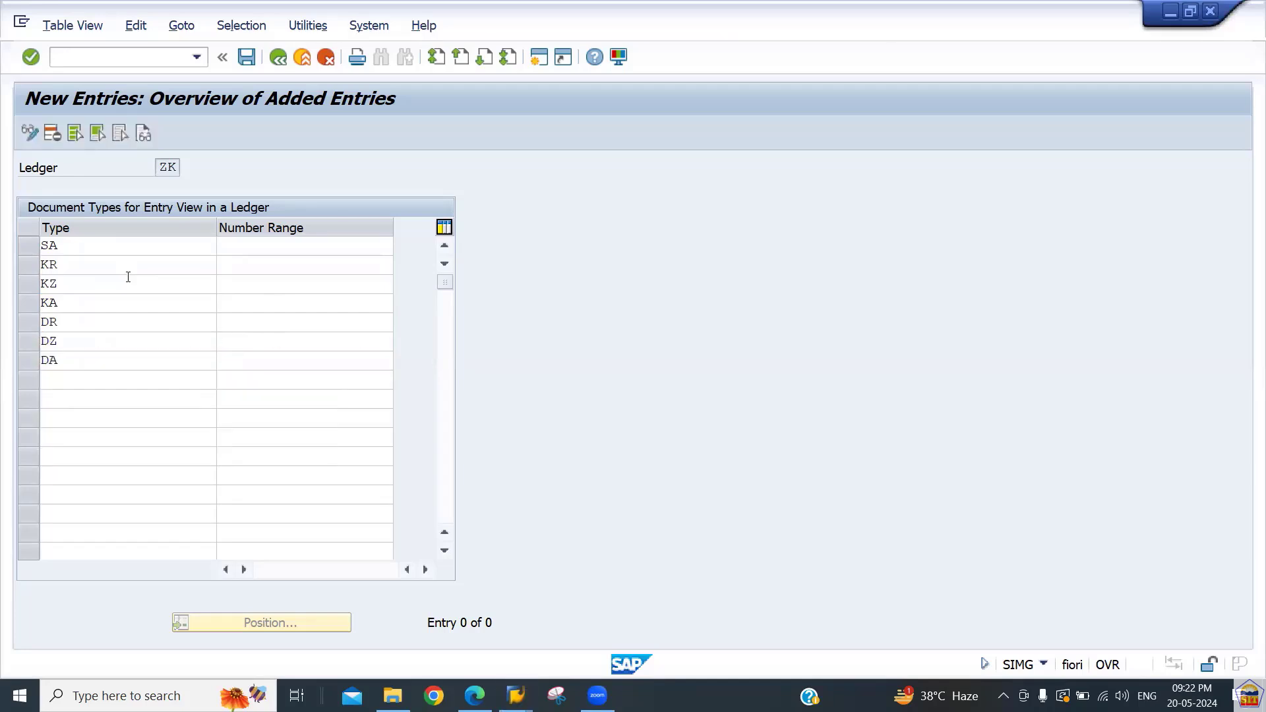
text(AA)
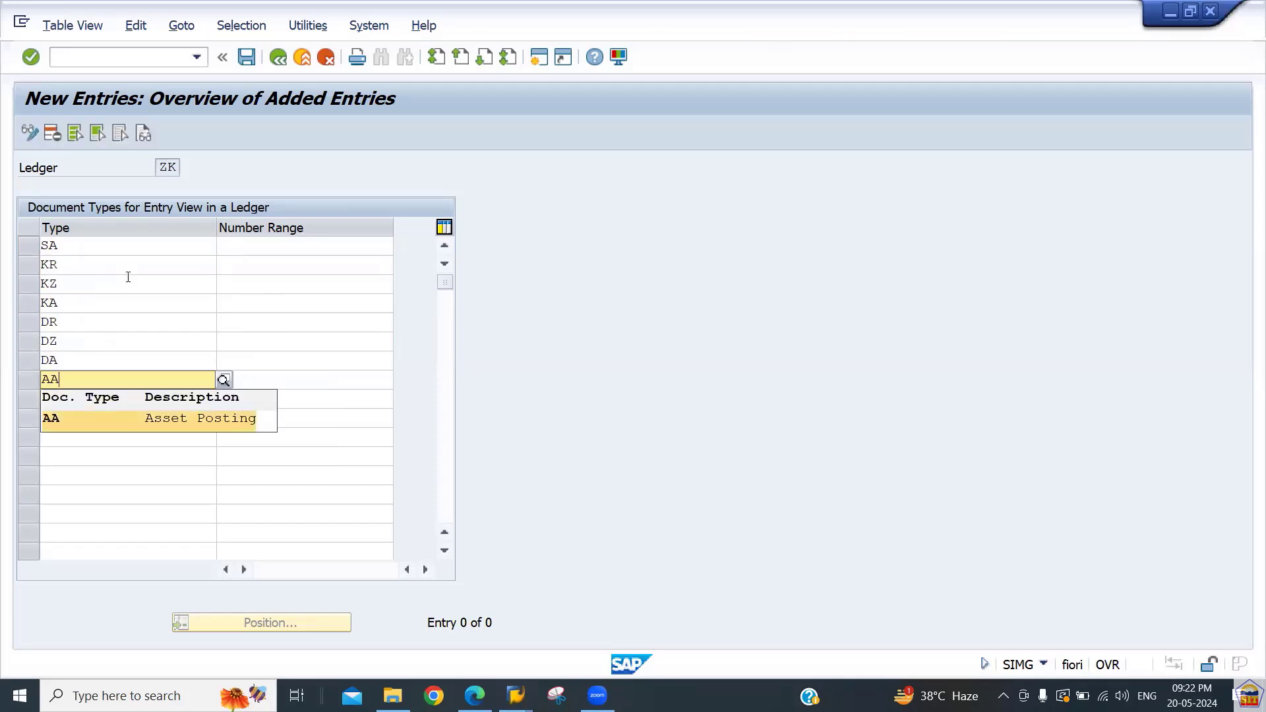
key(Tab)
key(Tab)
text(AF)
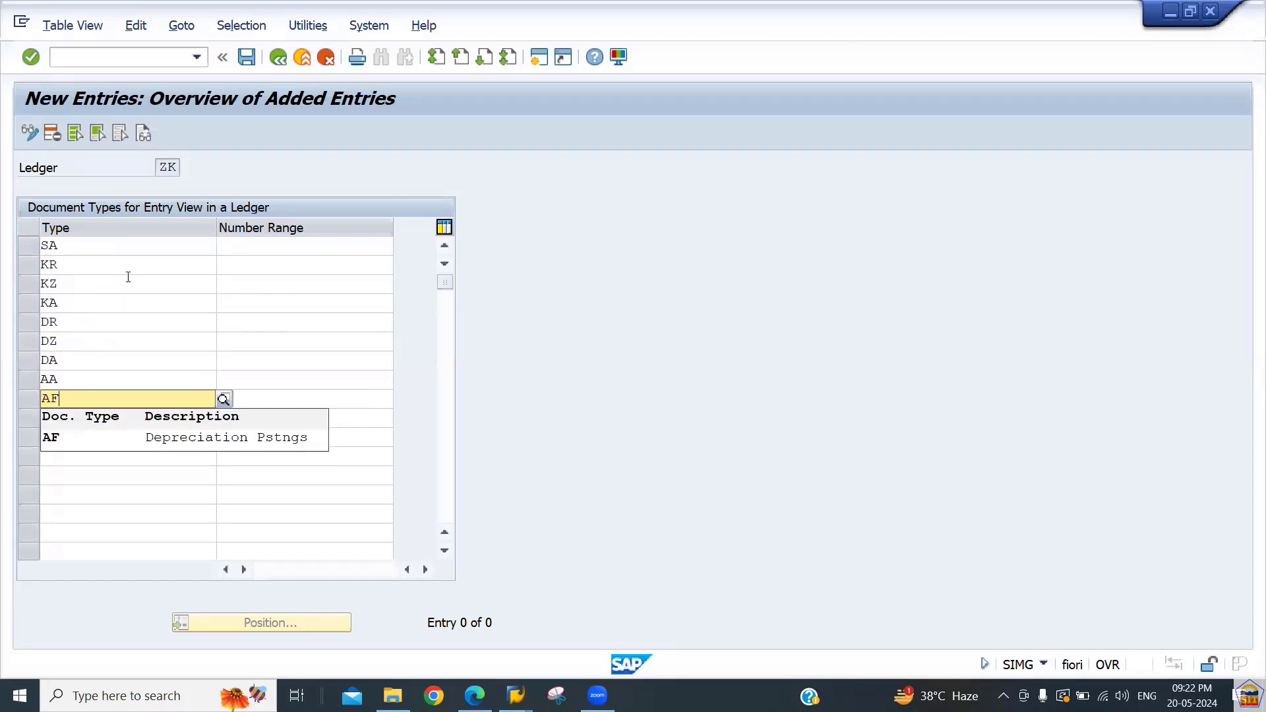
key(BackSpace)
key(BackSpace)
key(Tab)
key(Up)
key(shift+Tab)
key(Down)
text(A)
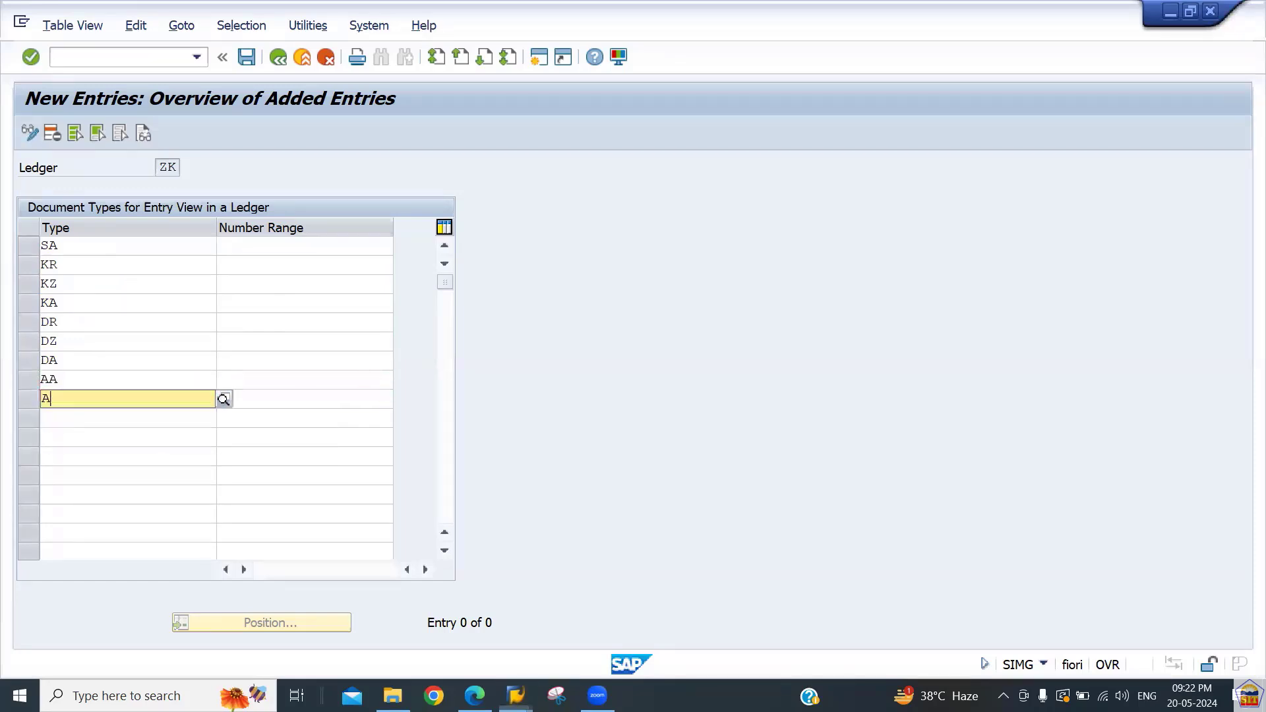
text(F)
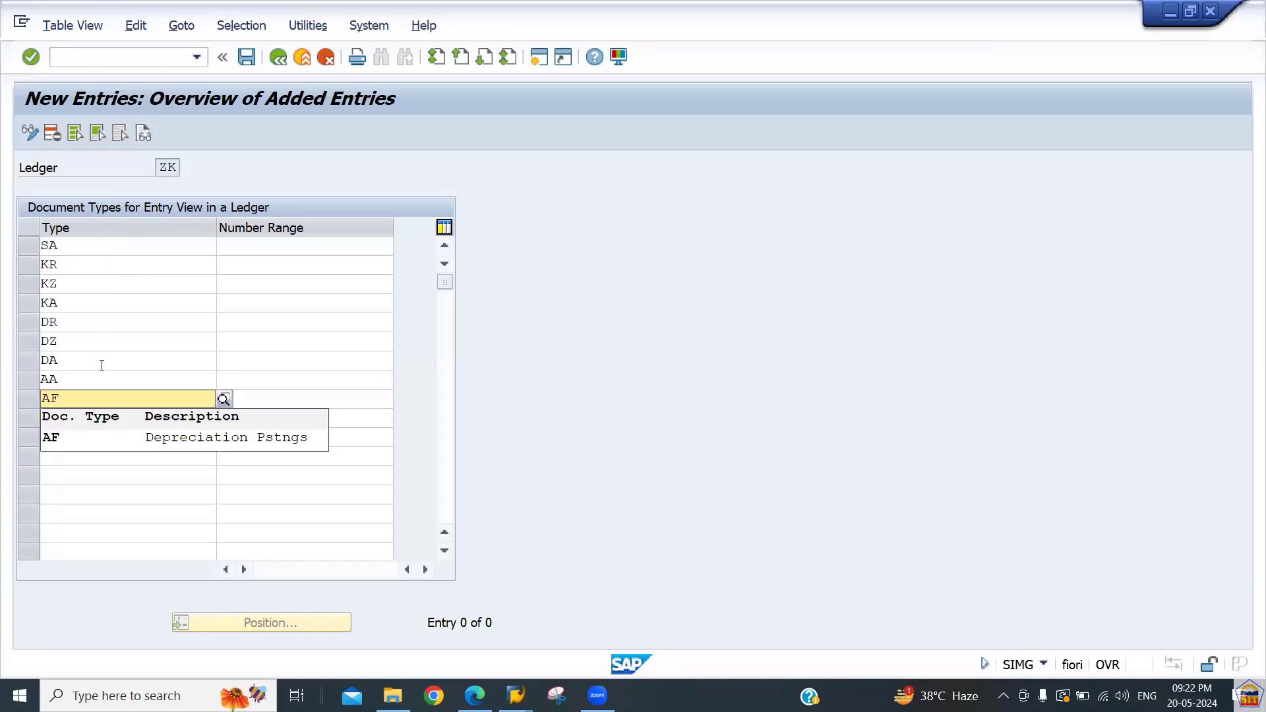
click(102, 441)
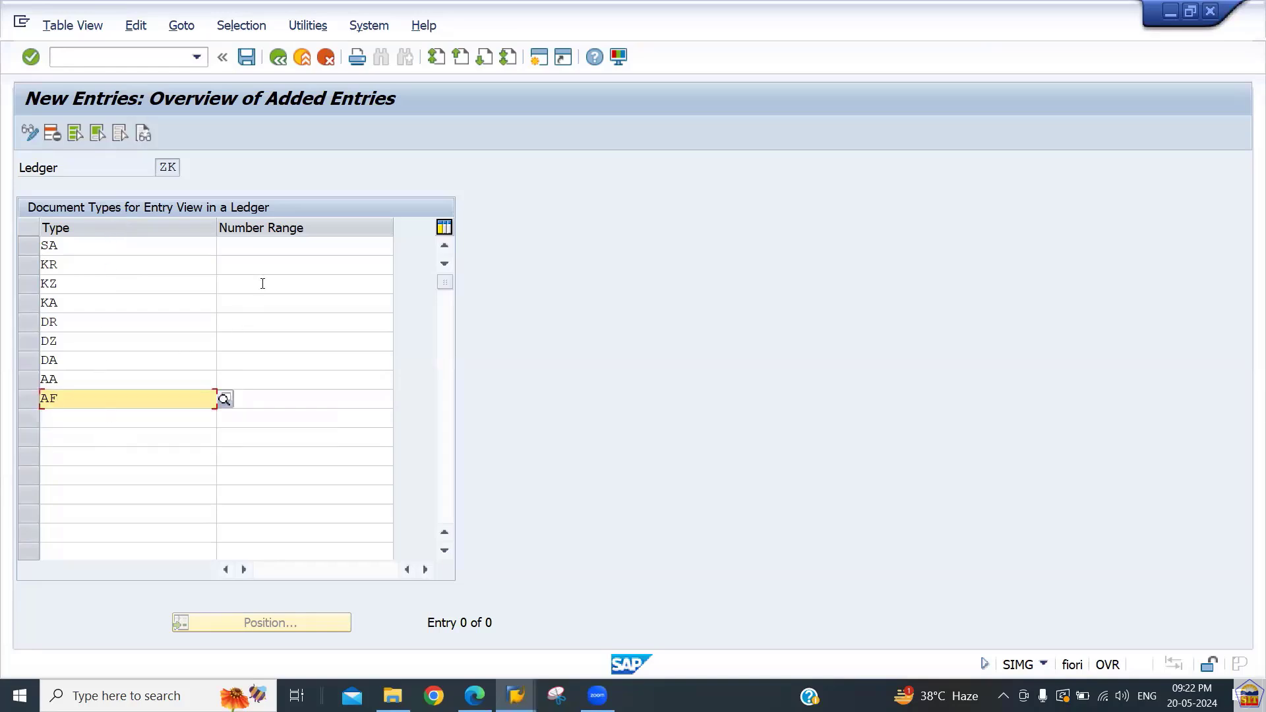
Assign number range 32 to all nine document types from SA to AF
click(262, 248)
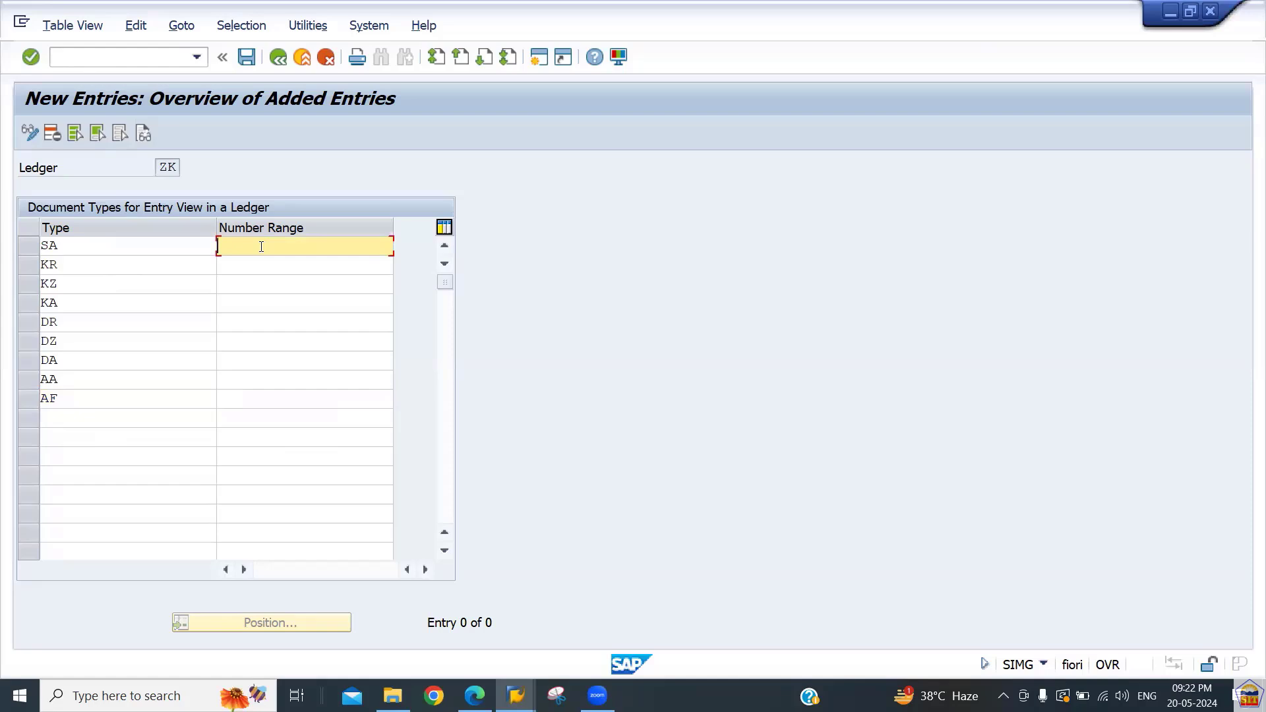
text(32)
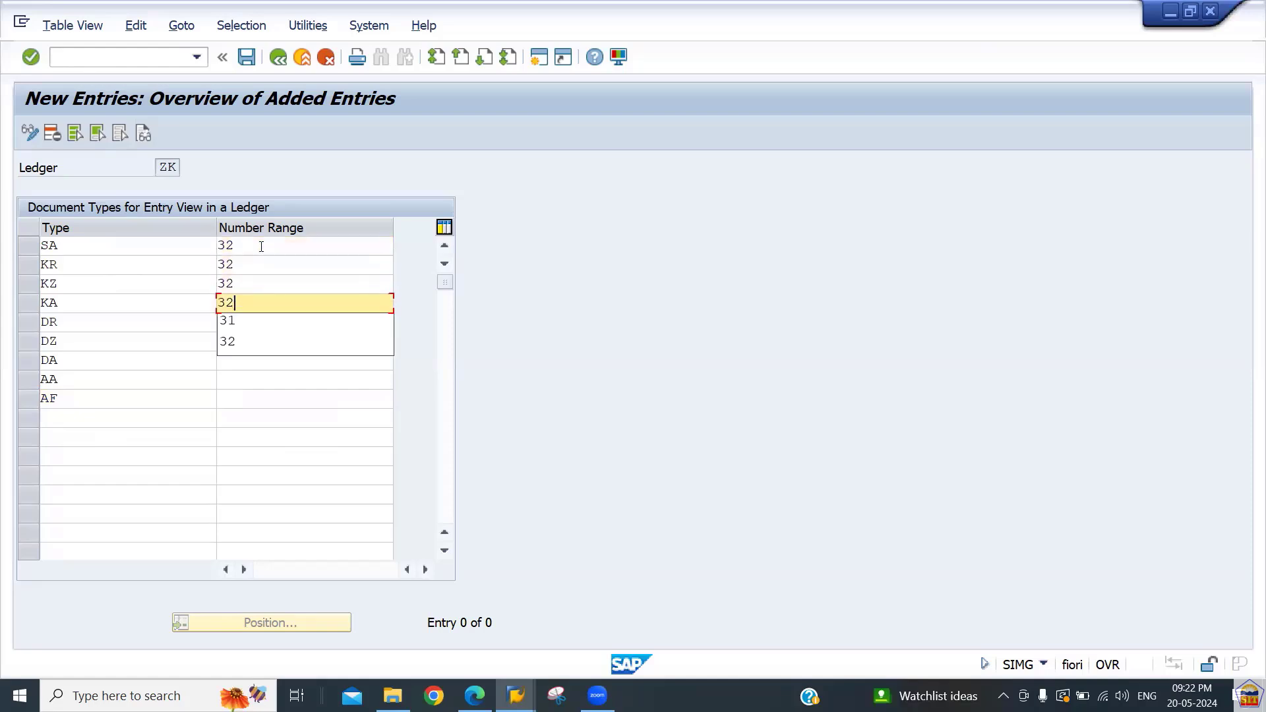
text(3232323232323232)
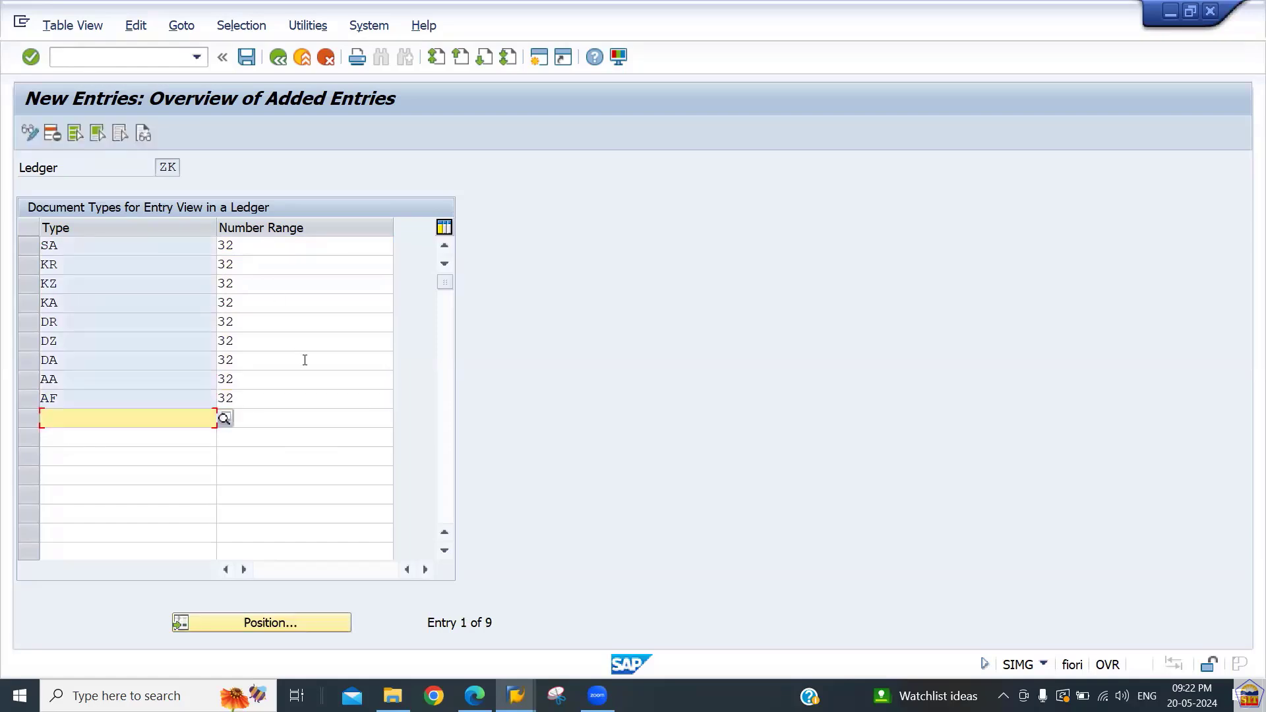
Save the document types for ledger ZK in the proposed customizing request and return to the IMG structure
key(ctrl+s)
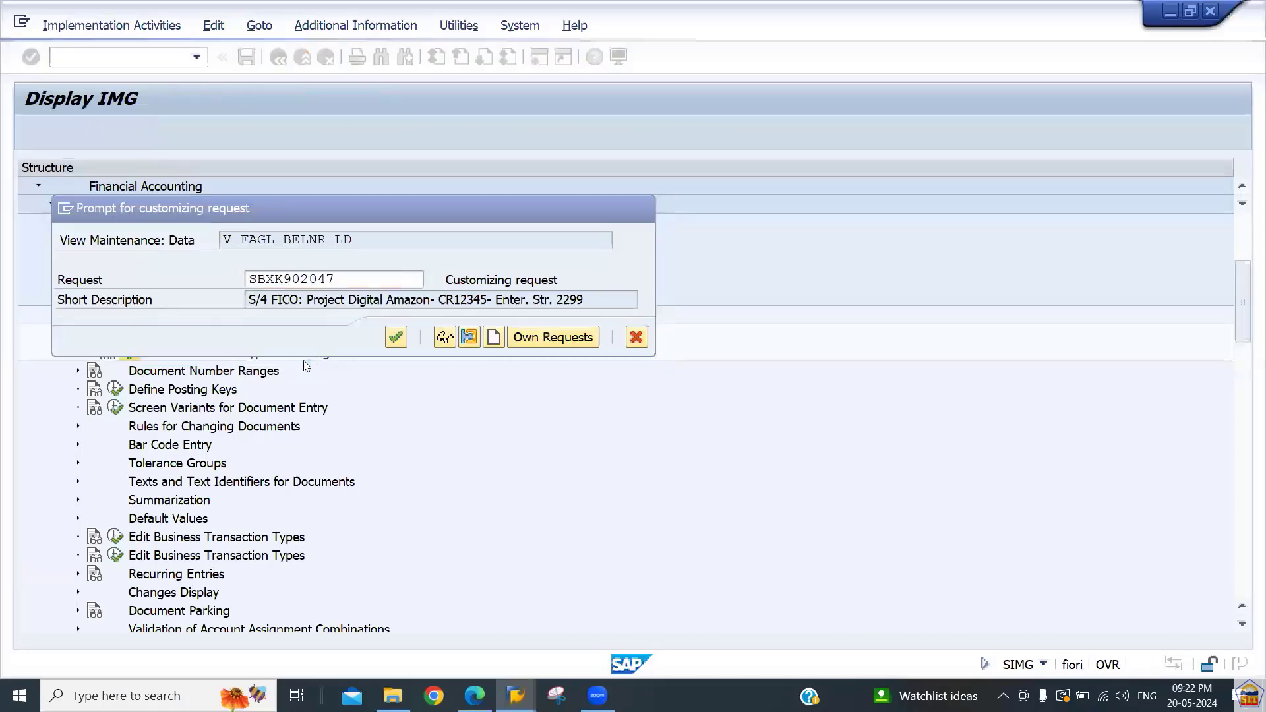
key(Return)
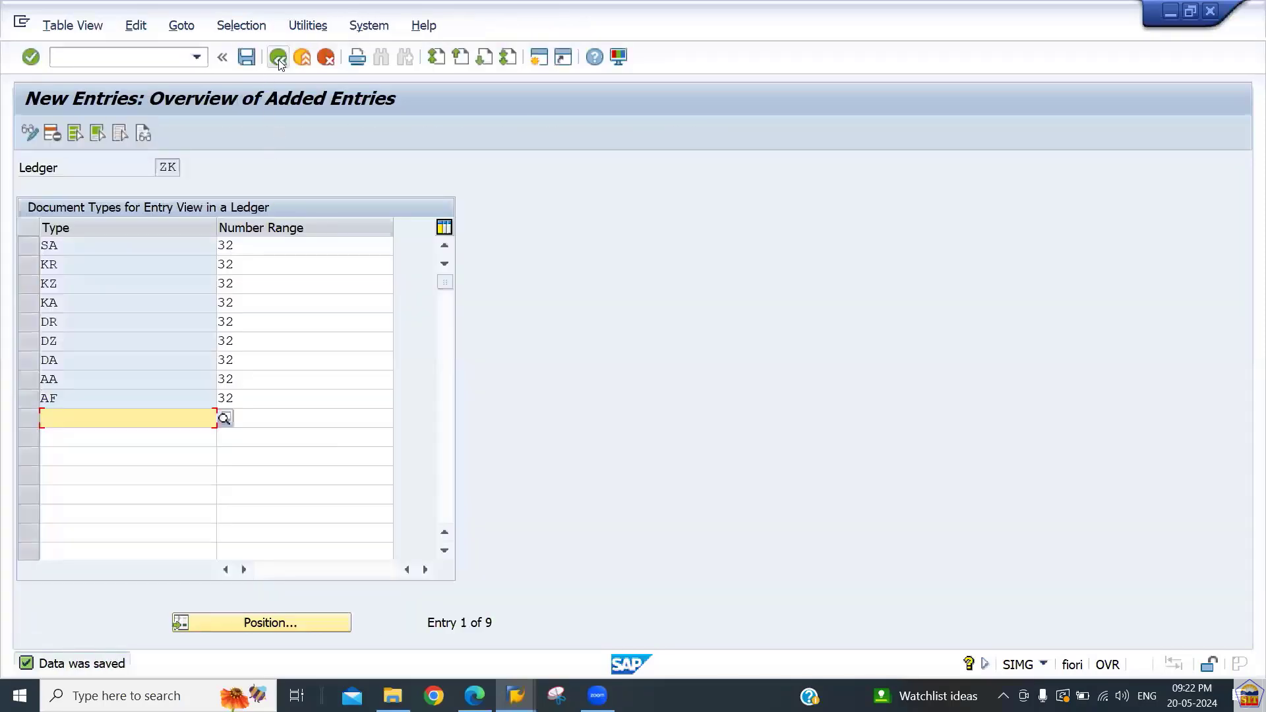
click(279, 61)
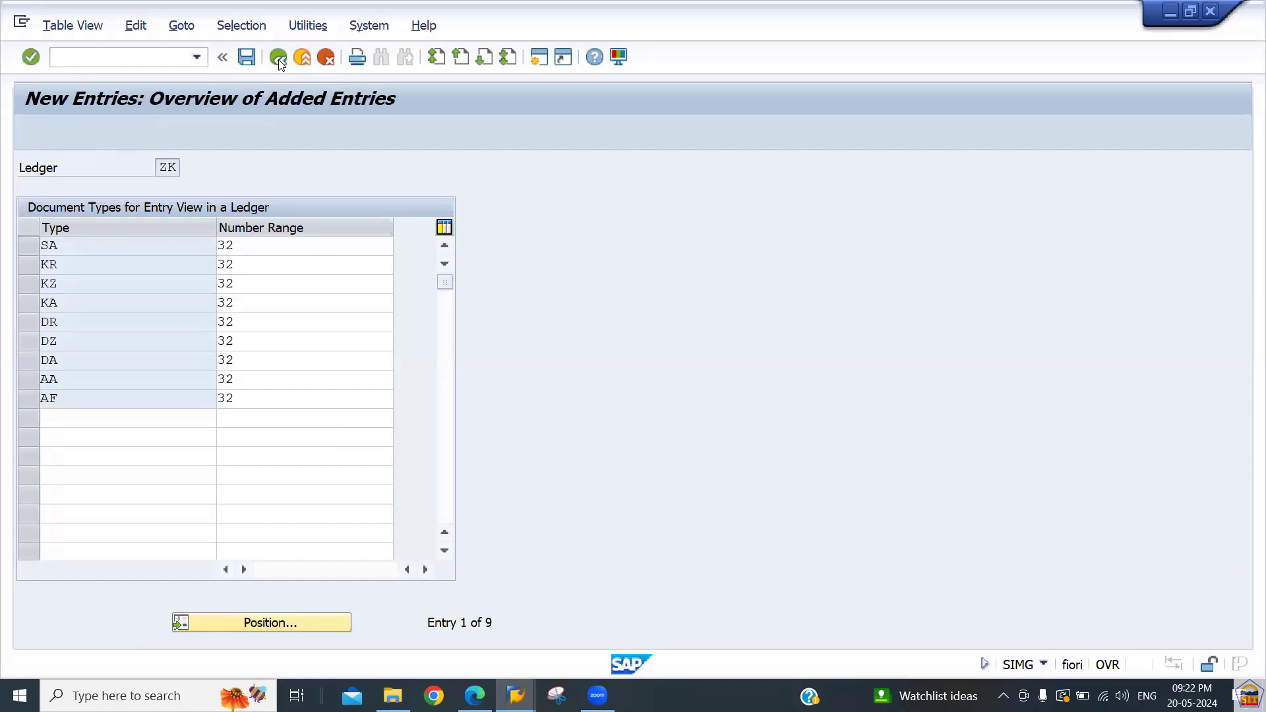
click(247, 265)
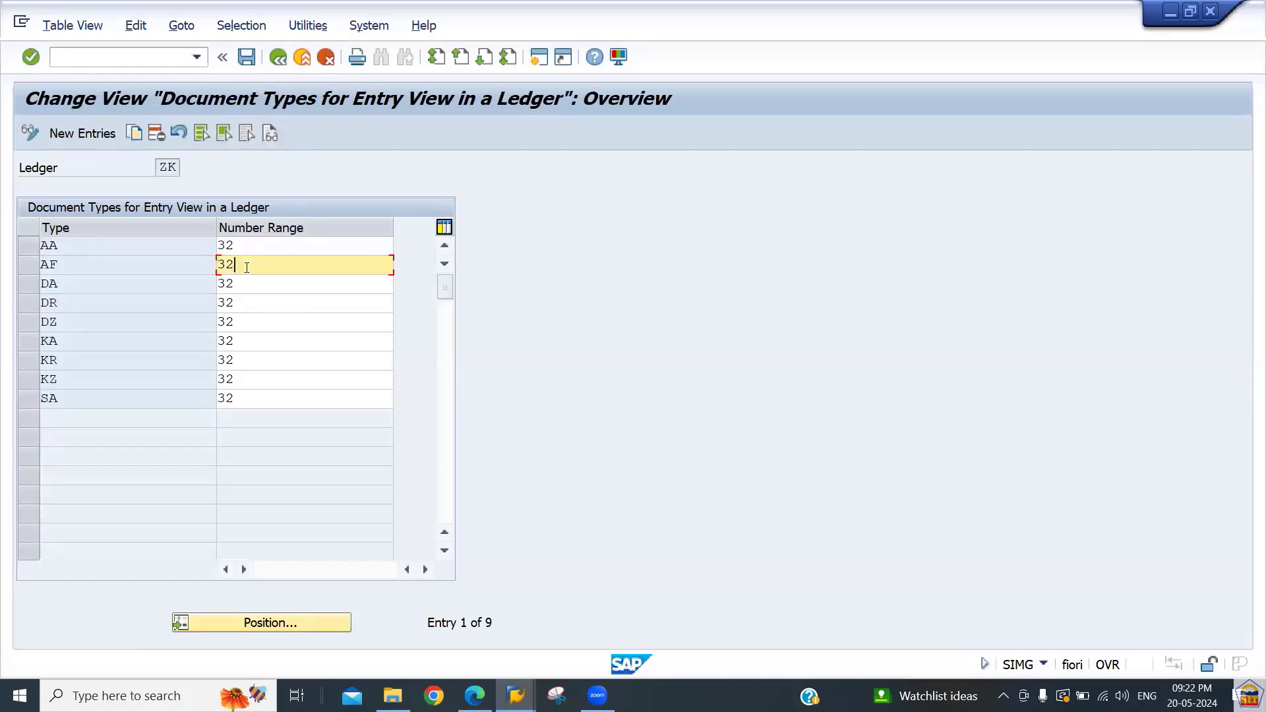
click(282, 61)
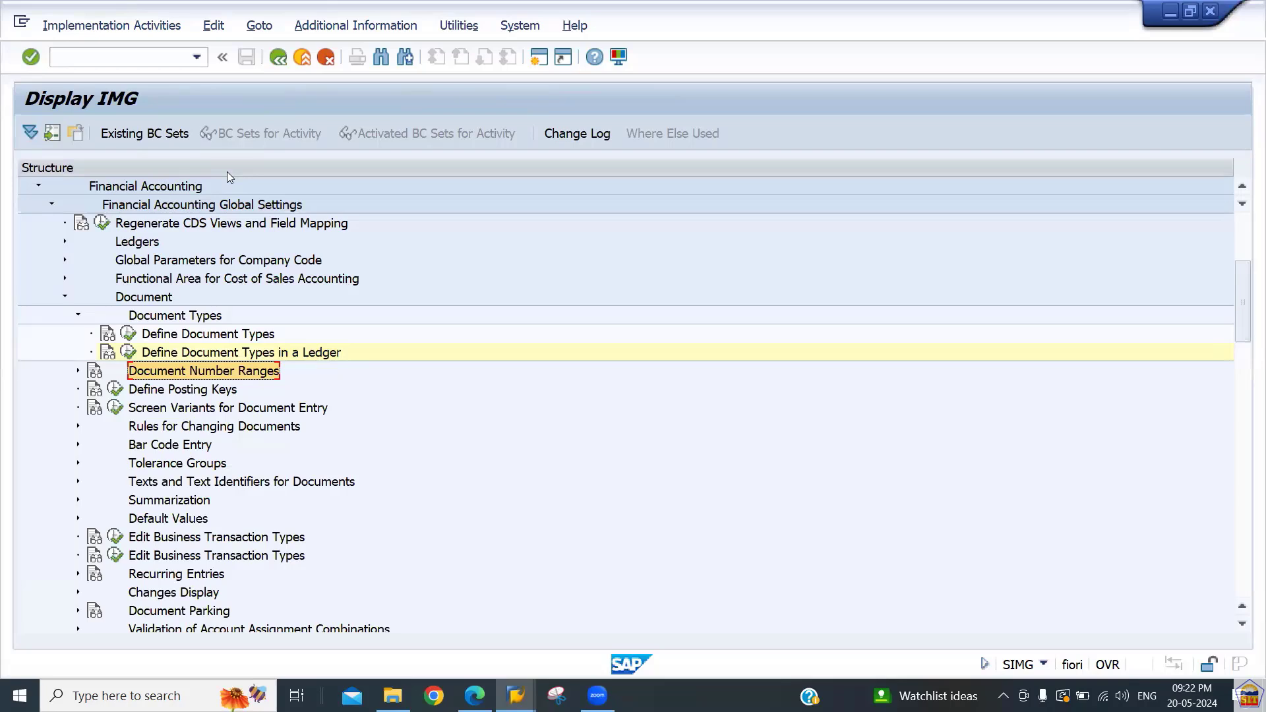
Open the Define Document Number Ranges activity under Document Number Ranges
key(Right)
key(Down)
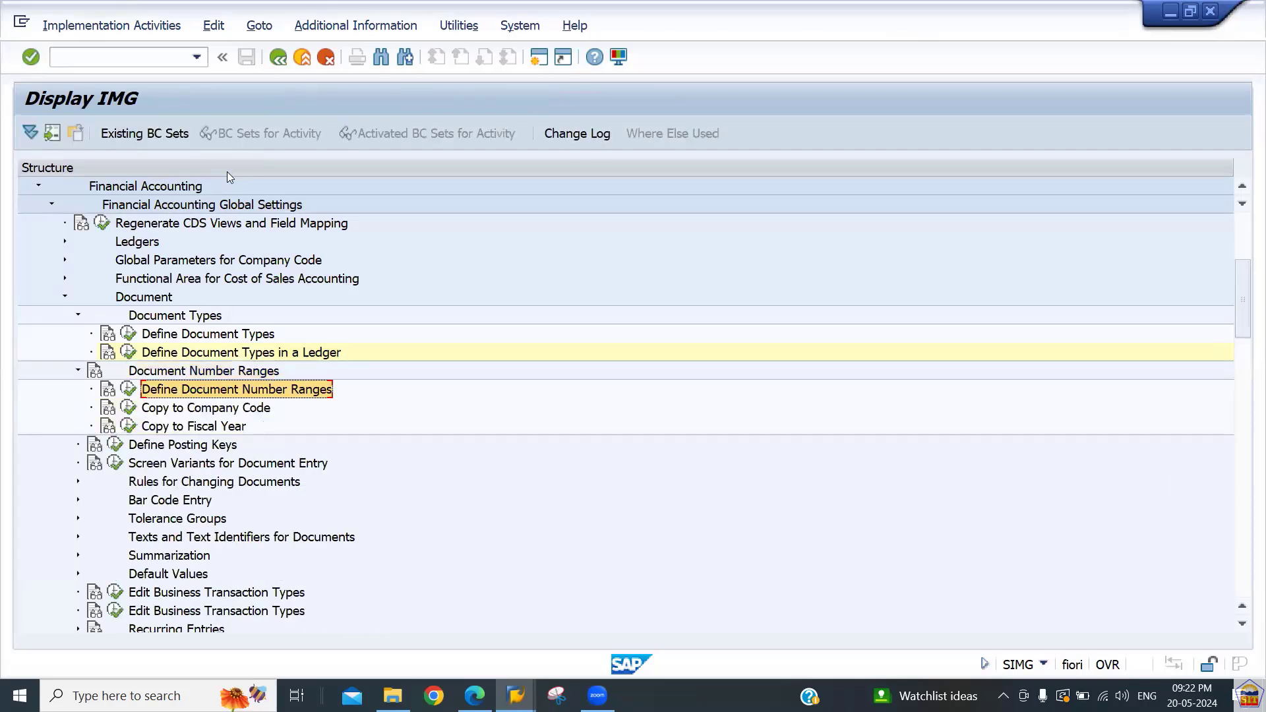
click(128, 394)
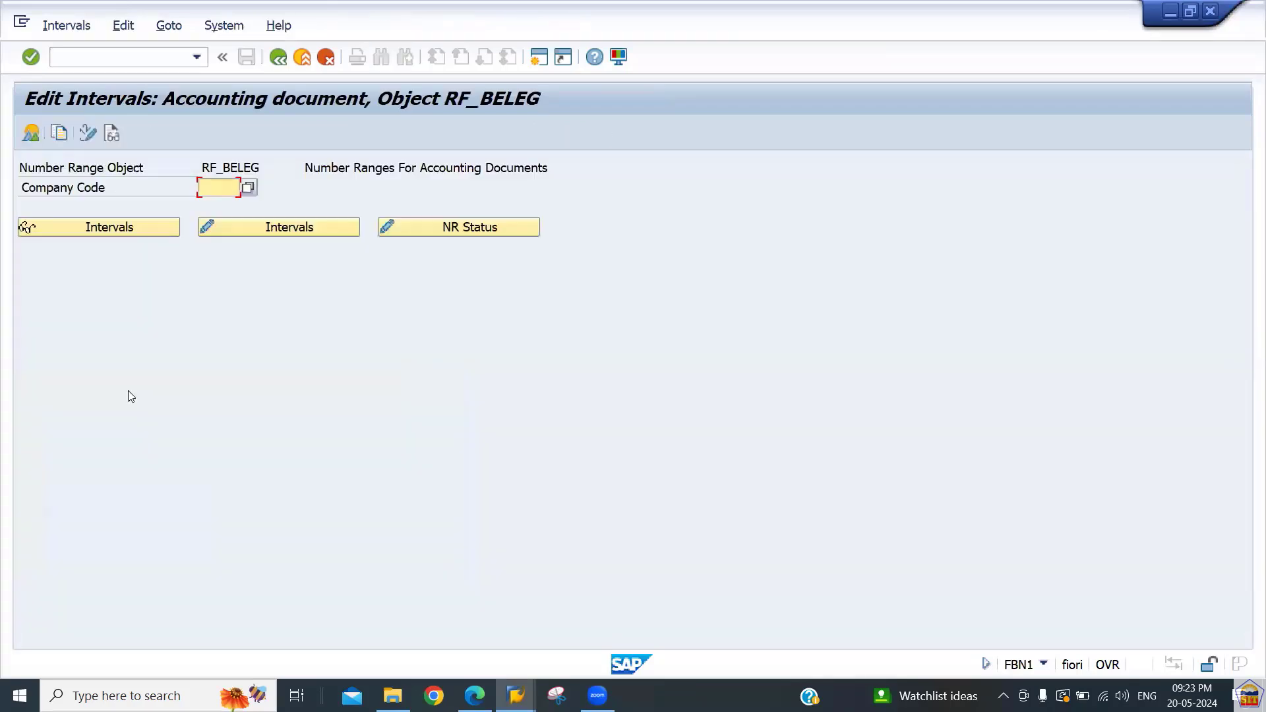
Open the number range intervals of company code 2266 for editing and check the limits of interval 31
text(2266)
key(Tab)
key(Tab)
key(Return)
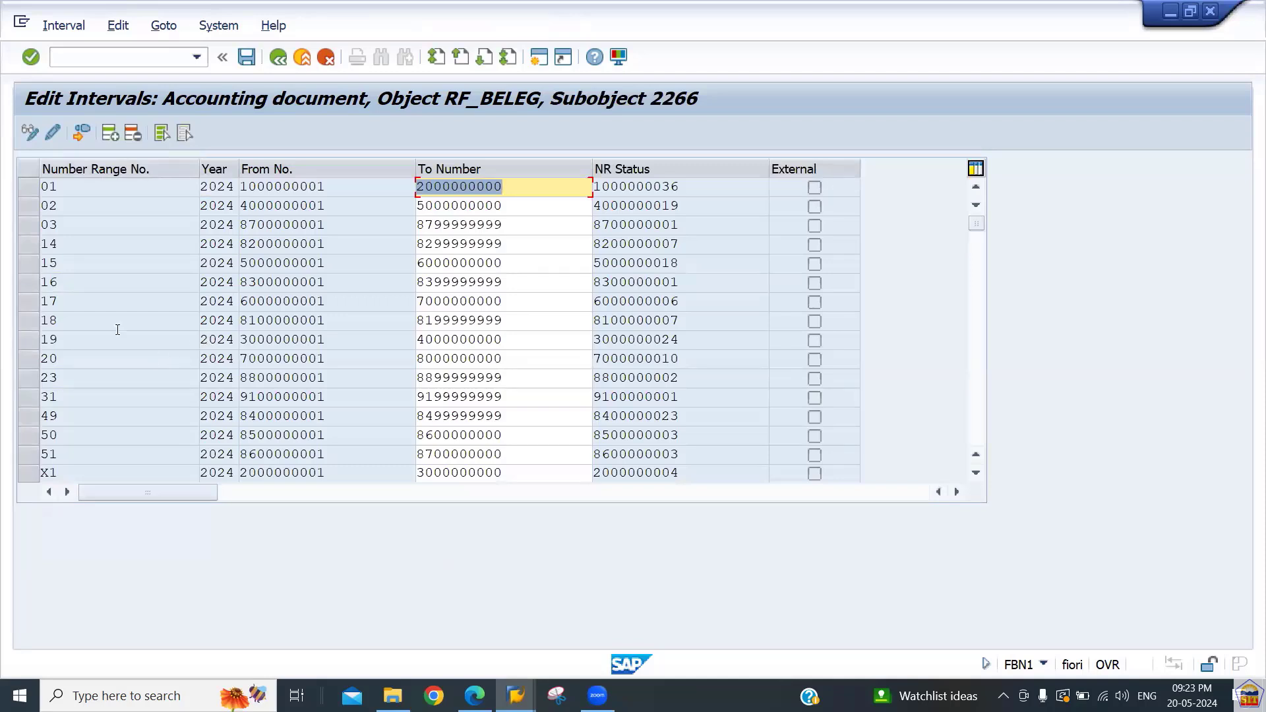
drag(79, 396, 28, 399)
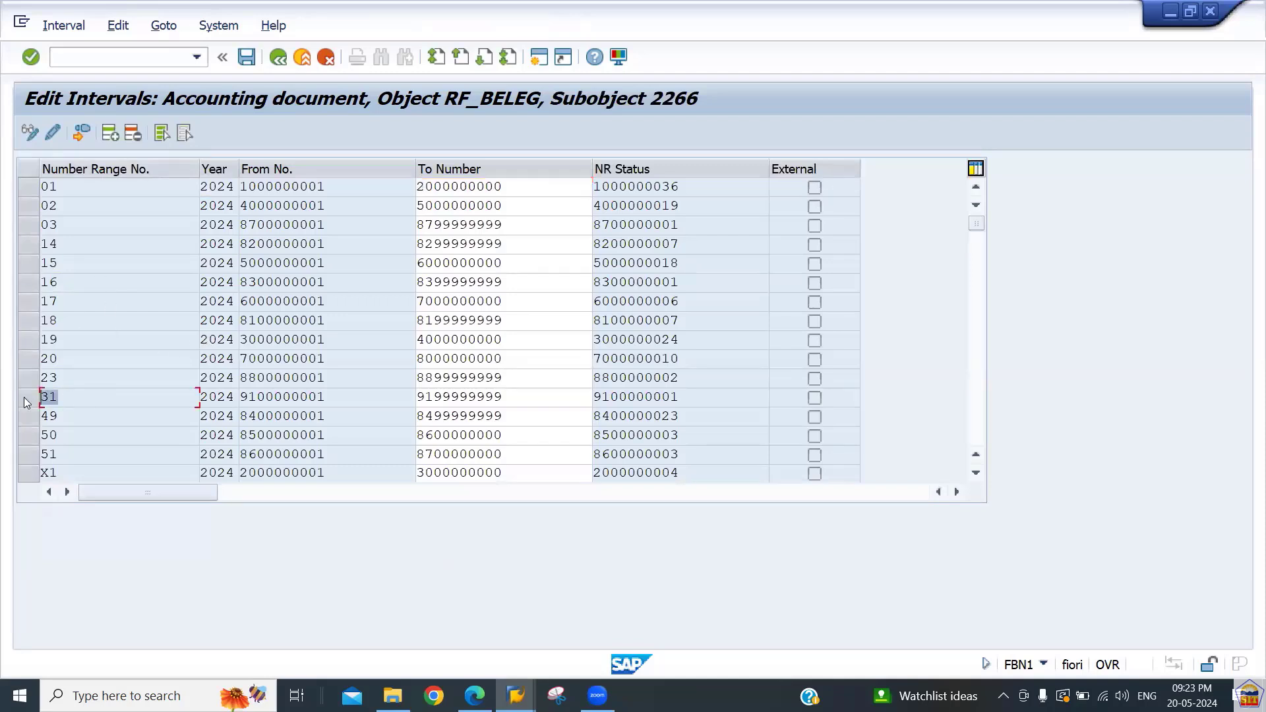
drag(318, 396, 234, 397)
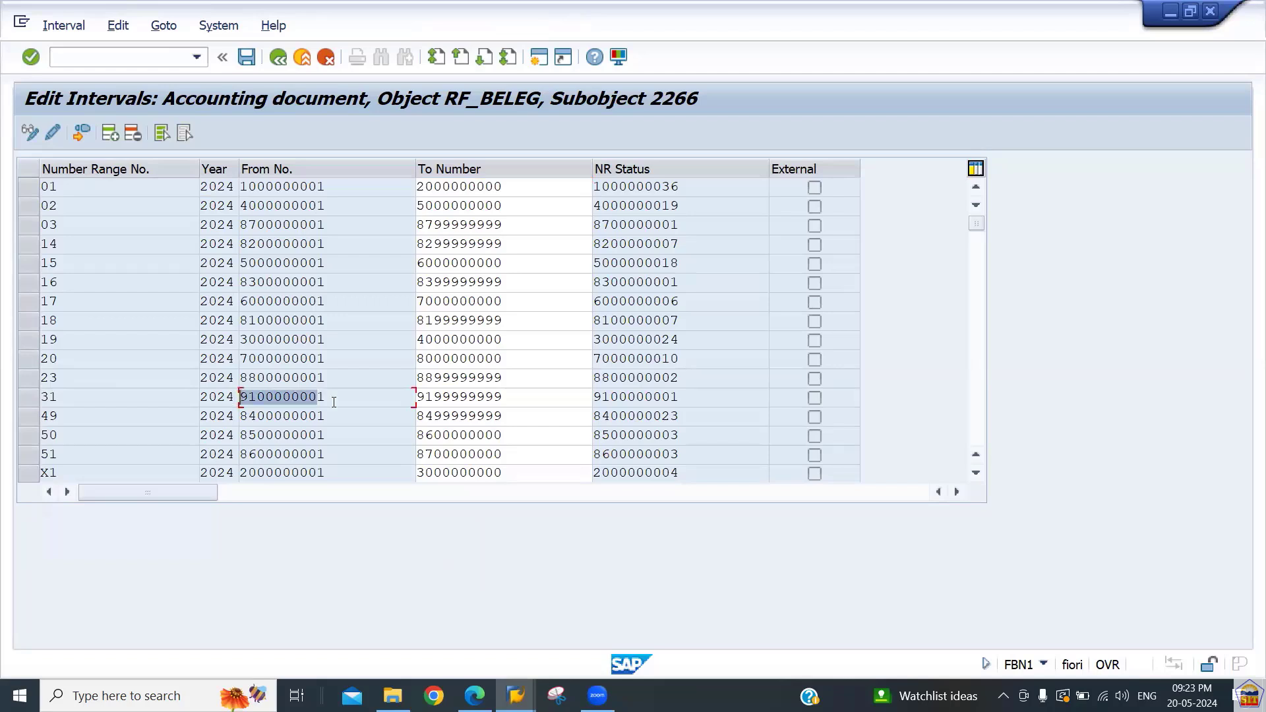
drag(504, 396, 327, 349)
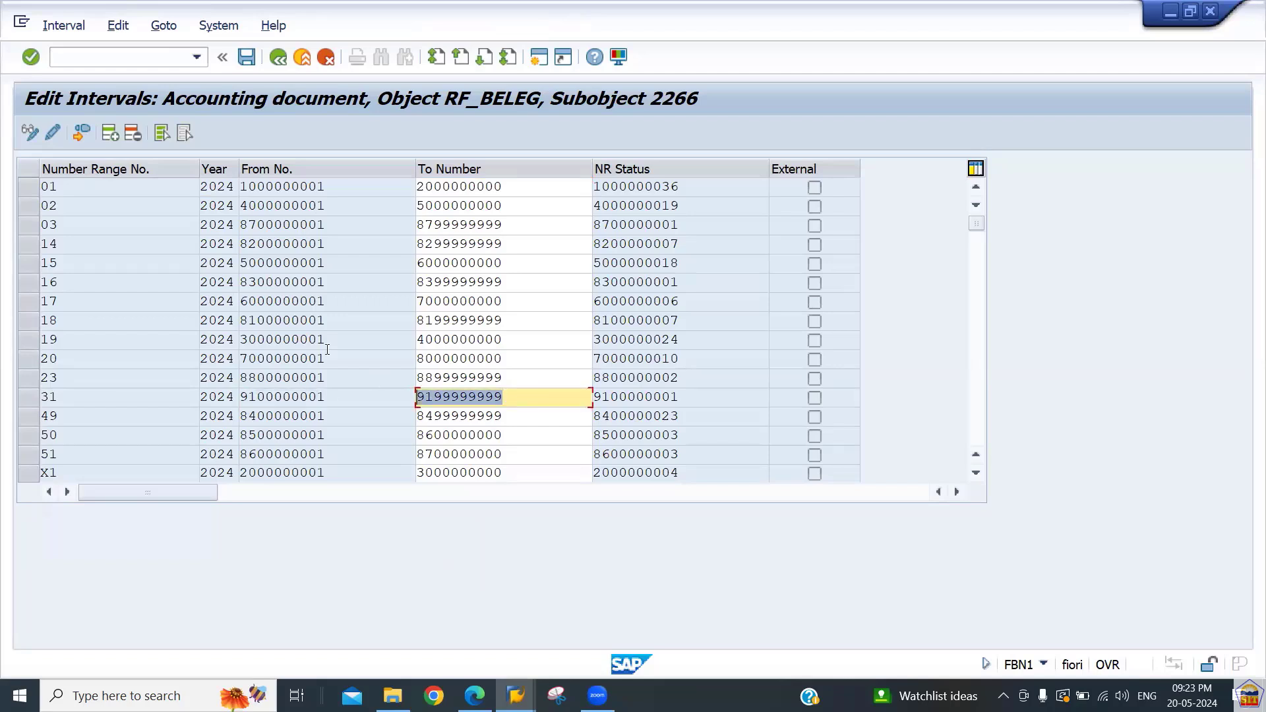
click(109, 134)
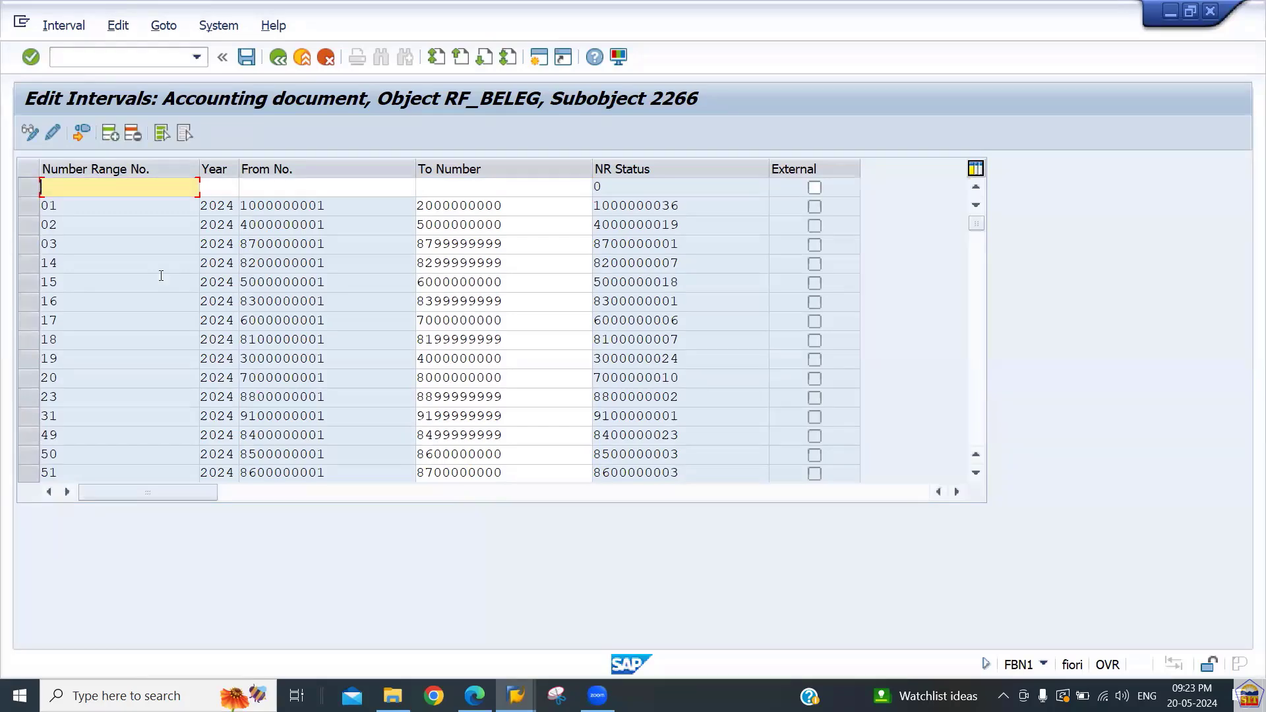
text(32)
key(Tab)
text(2024)
key(Tab)
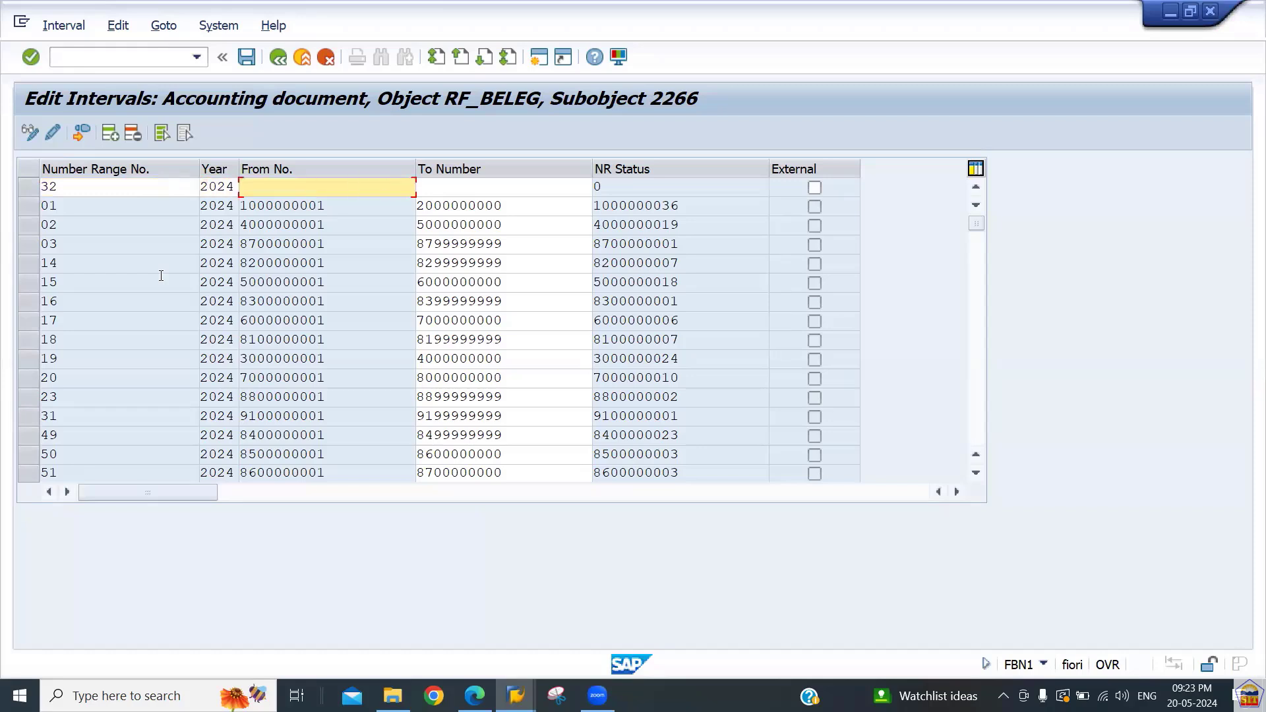
text(9200000000)
key(BackSpace)
text(1)
key(Tab)
text(92)
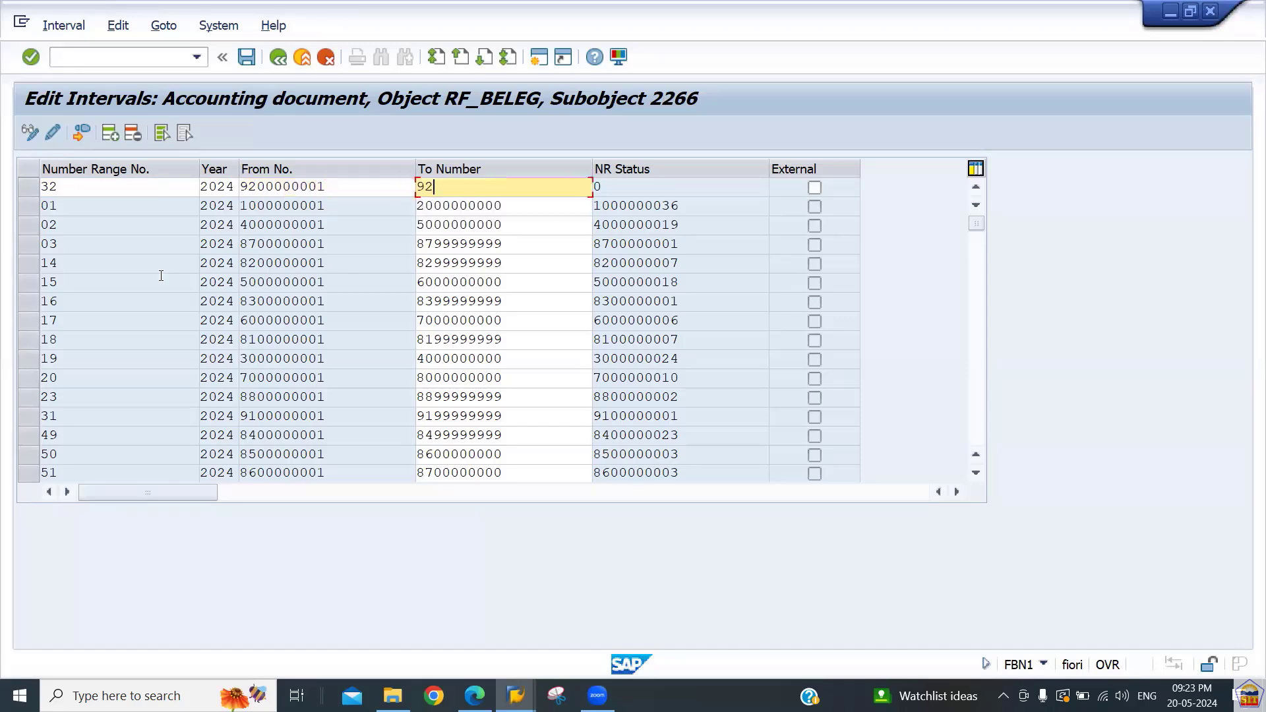
text(99999999)
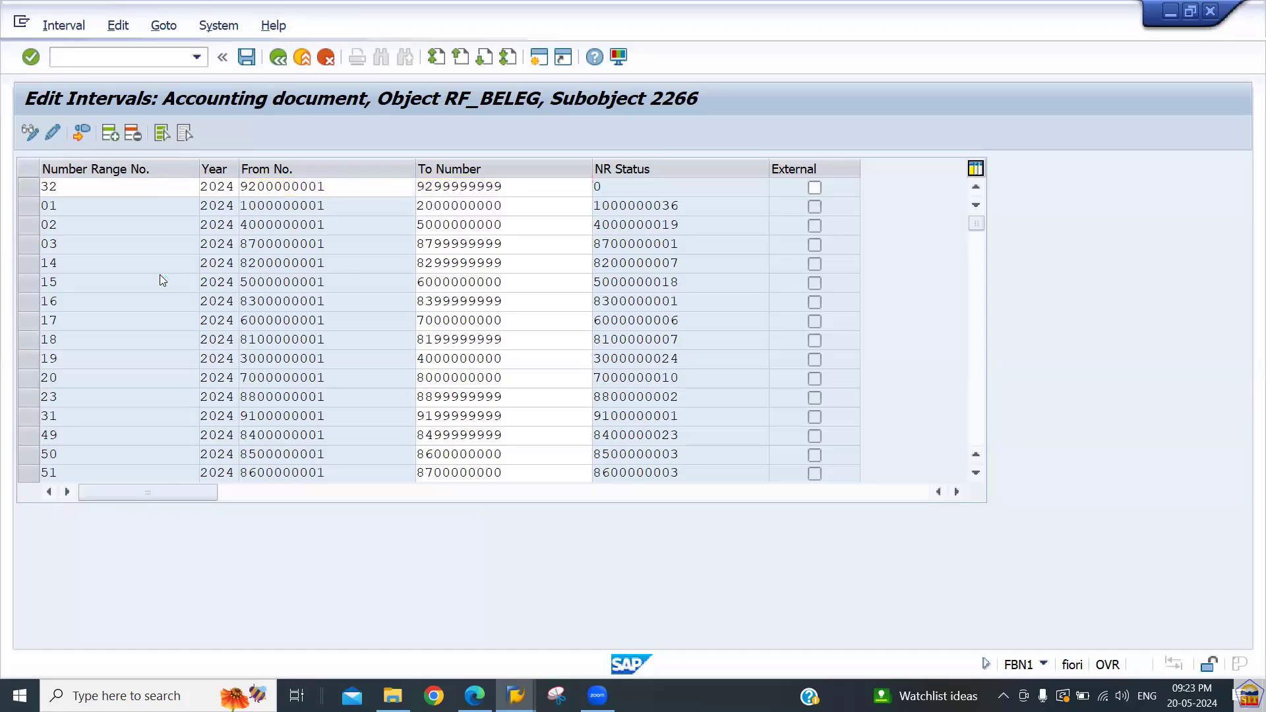
Save the new document number interval 32 for company code 2266 and accept the notice that follows
key(Return)
key(ctrl+s)
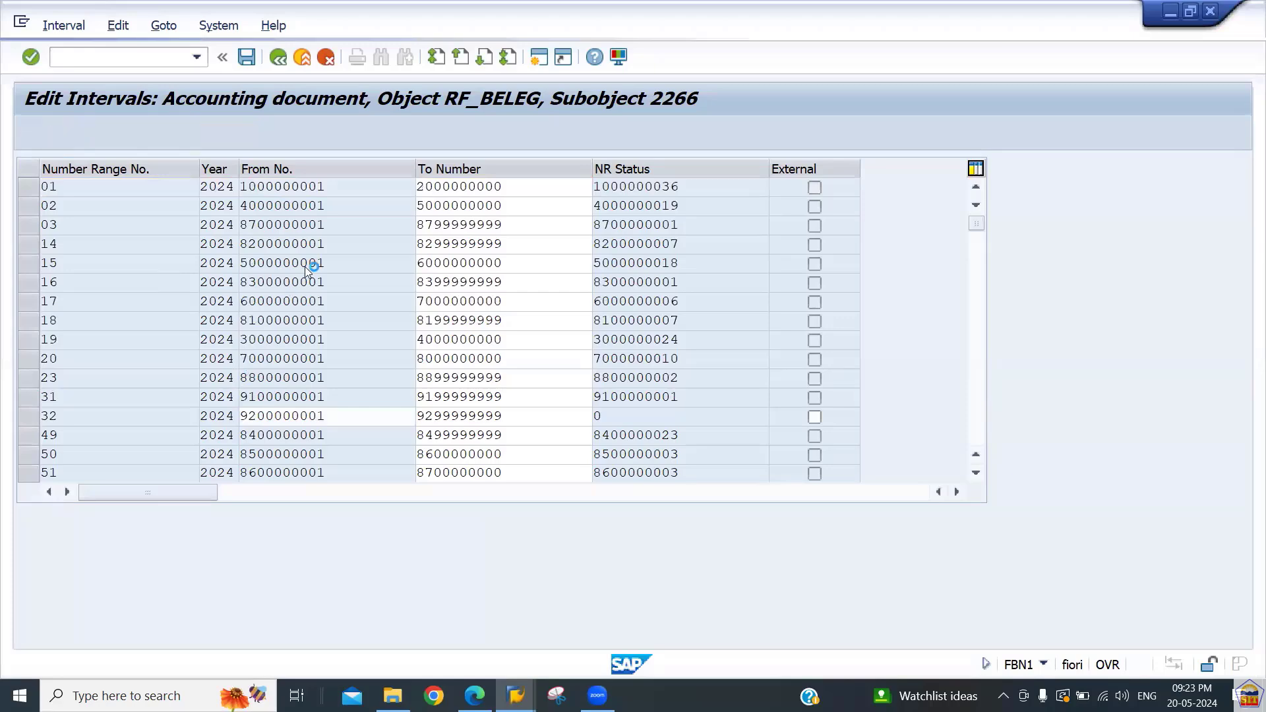
key(Return)
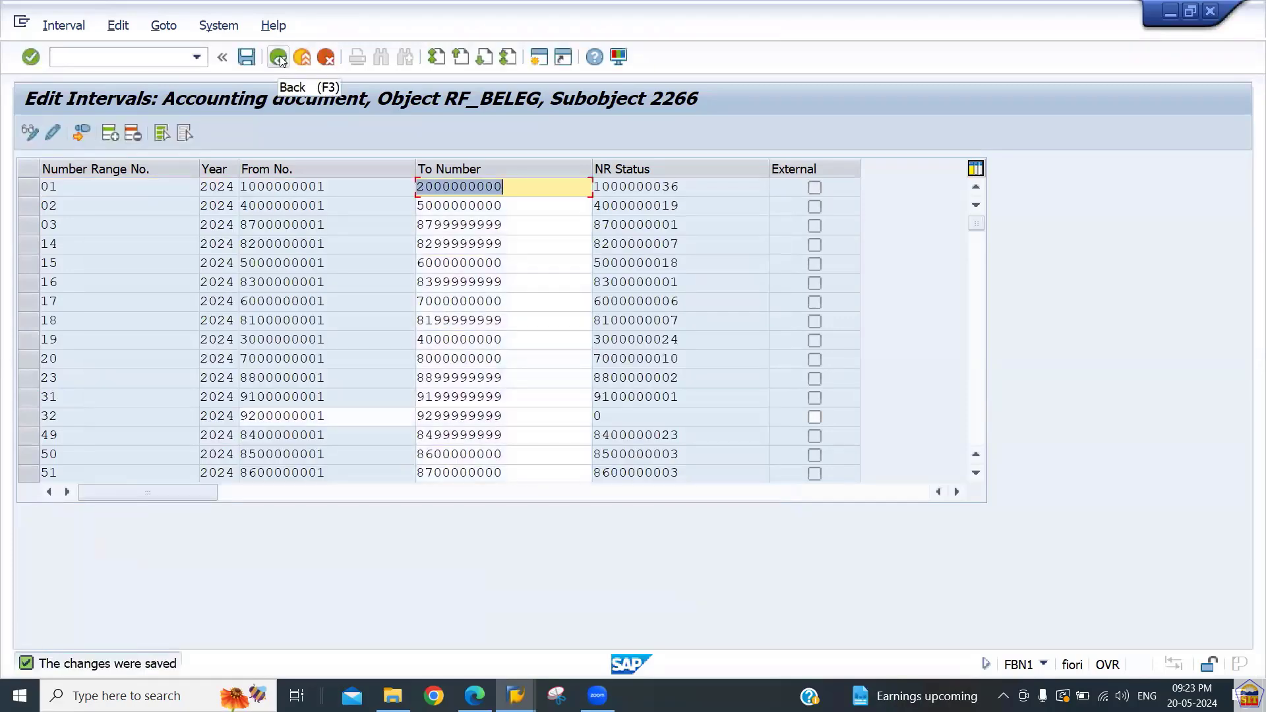
Switch to the S4 HANA FINSC_Ledger PDF in the browser and read on to the End User Transactions section
key(alt+Tab)
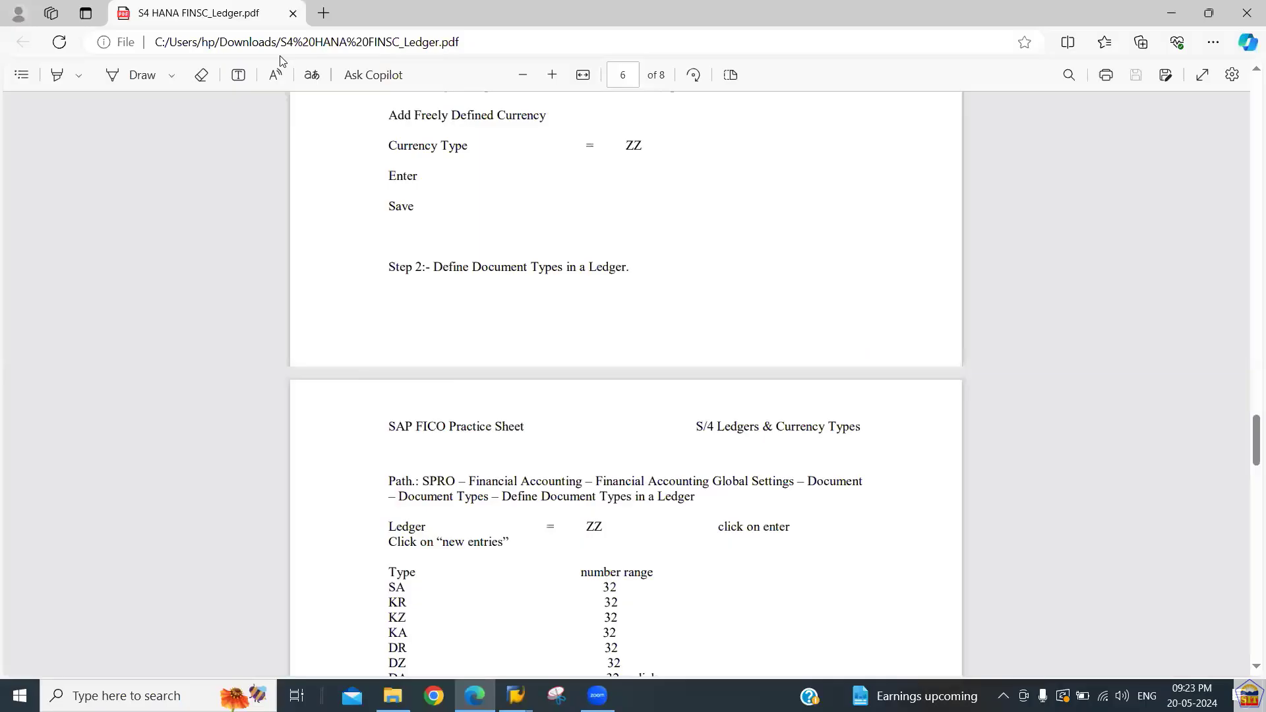
scroll(282, 61, down, 3)
scroll(282, 61, down, 5)
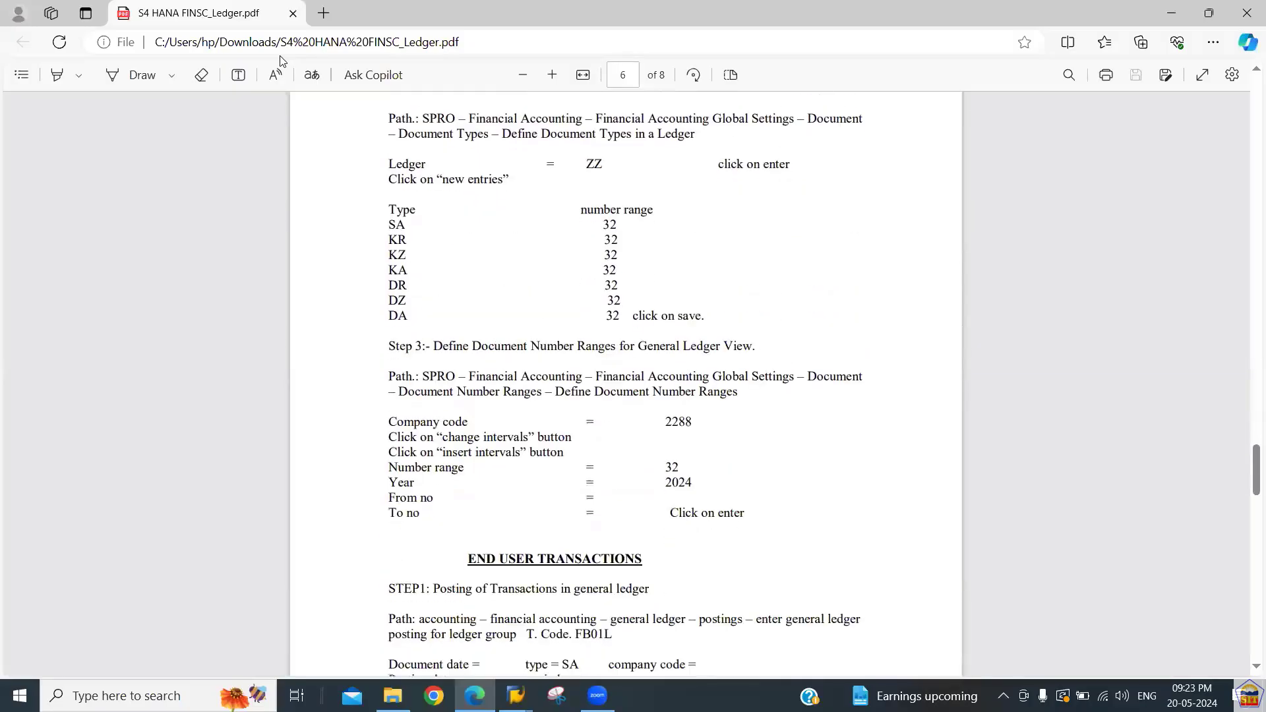
scroll(281, 60, down, 5)
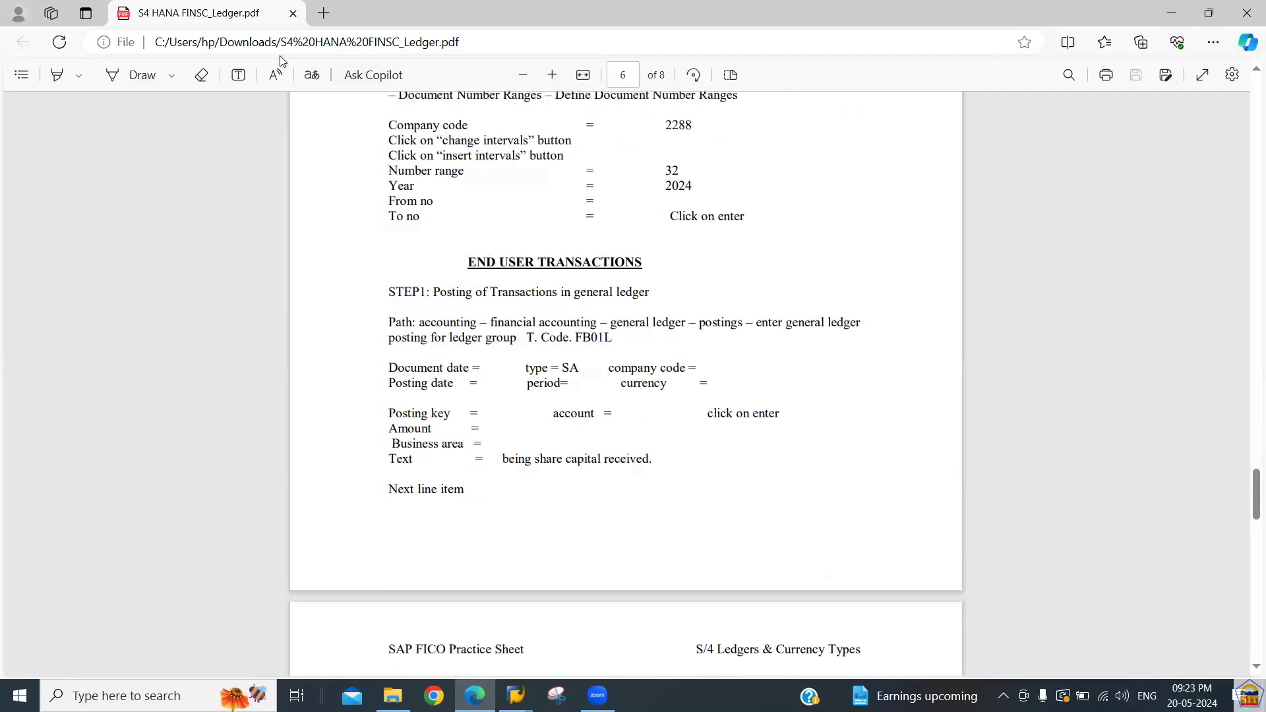
Switch back to SAP and open the G/L account posting transaction F-02
key(alt+Tab)
click(56, 57)
text(/)
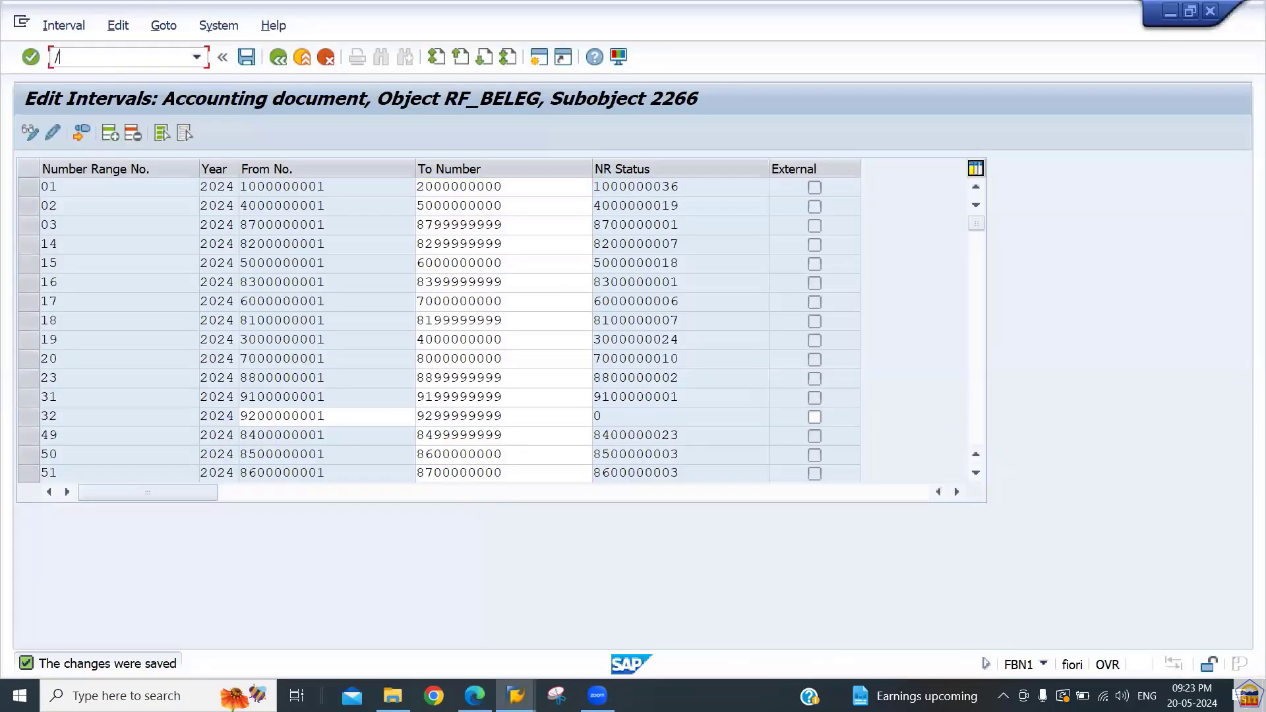
text(nf)
text(bn1)
key(Return)
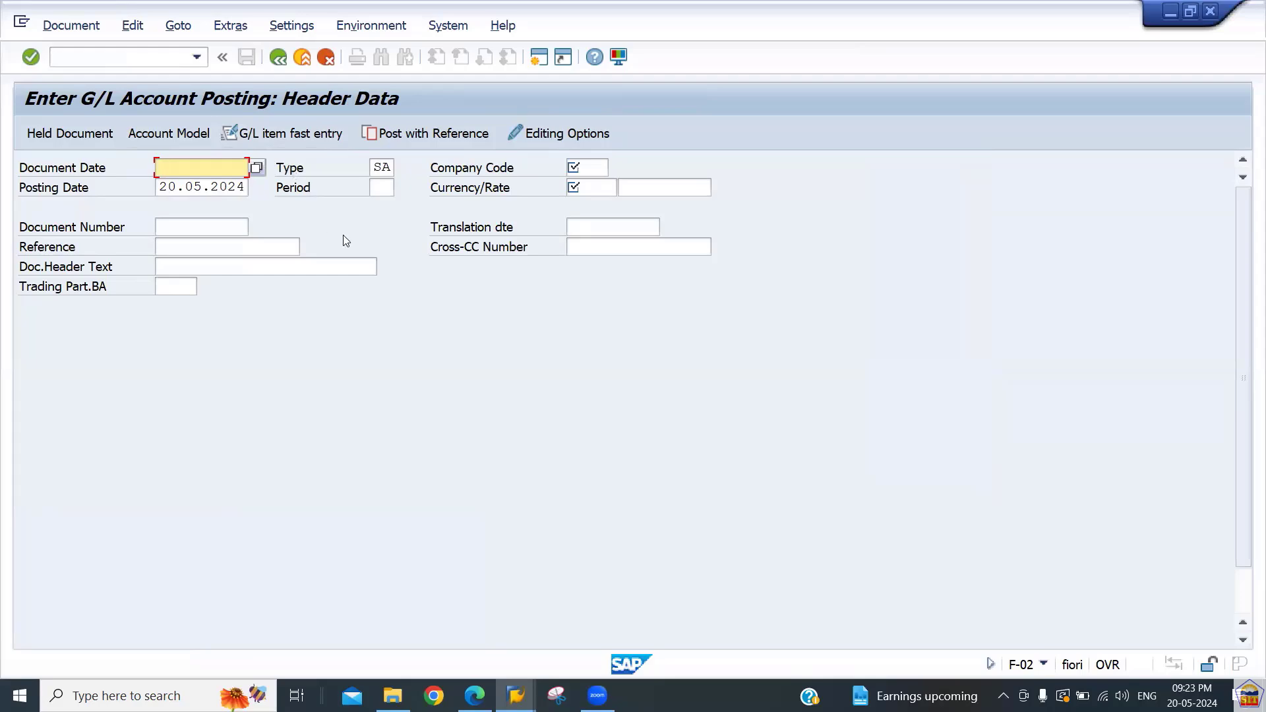
Compare the F-02 header screen with the PDF's instructions for posting to a ledger group, and check its transaction code
key(alt+Tab)
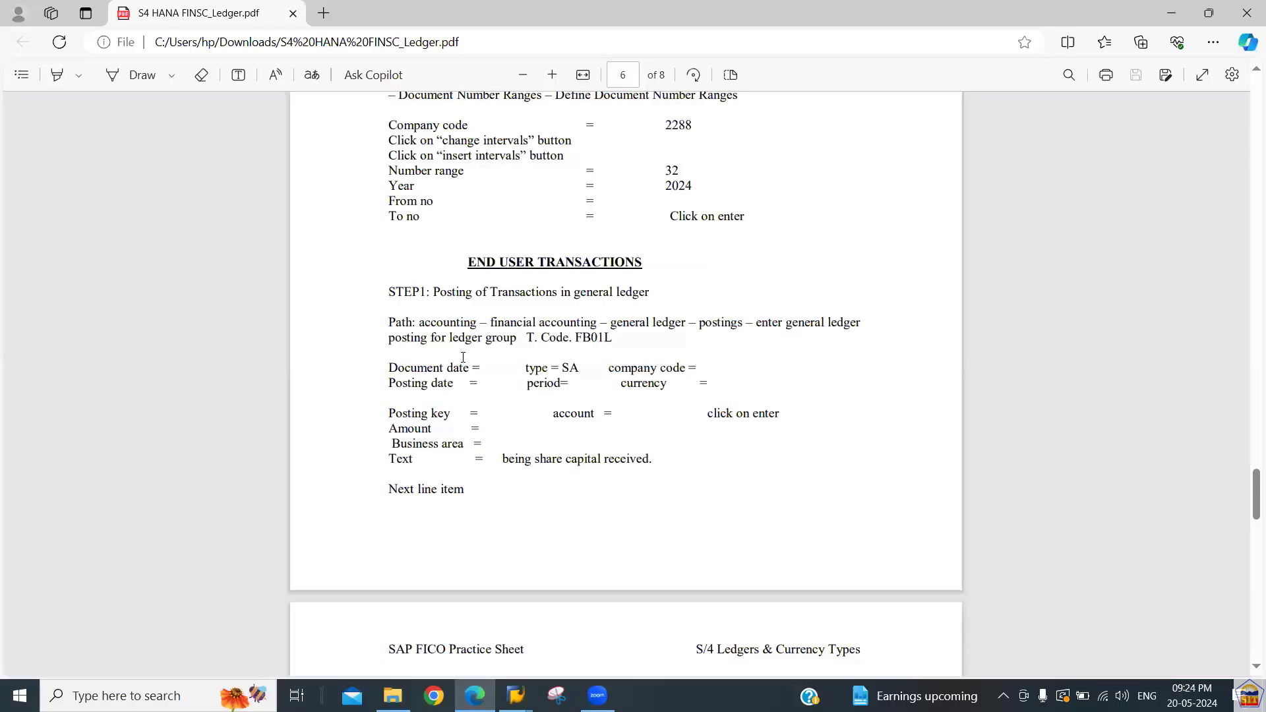
key(alt+Tab)
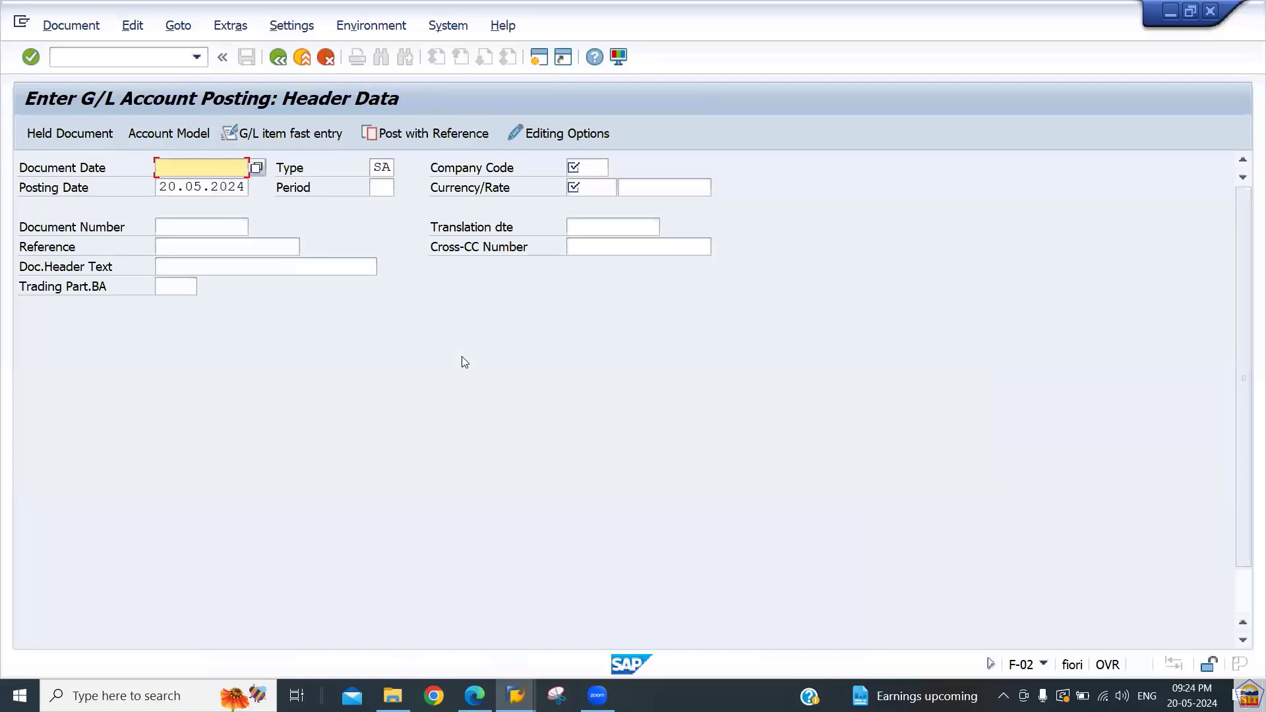
key(alt+Tab)
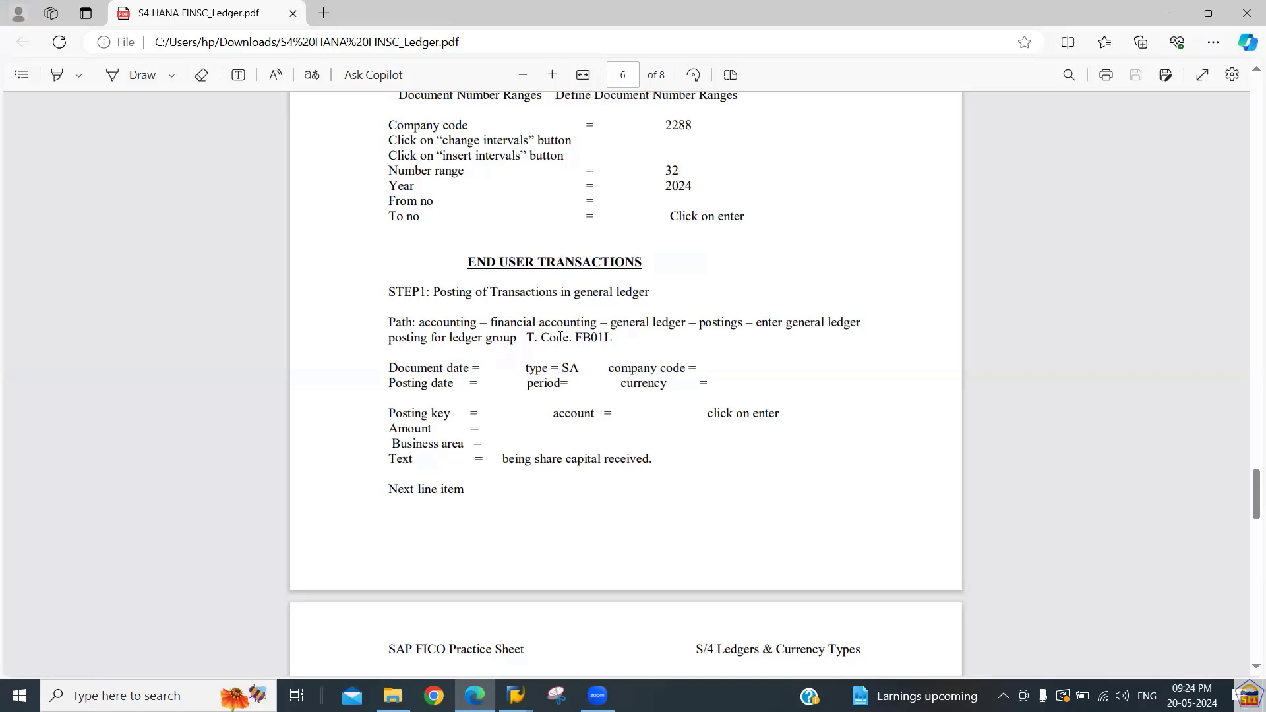
key(alt+Tab)
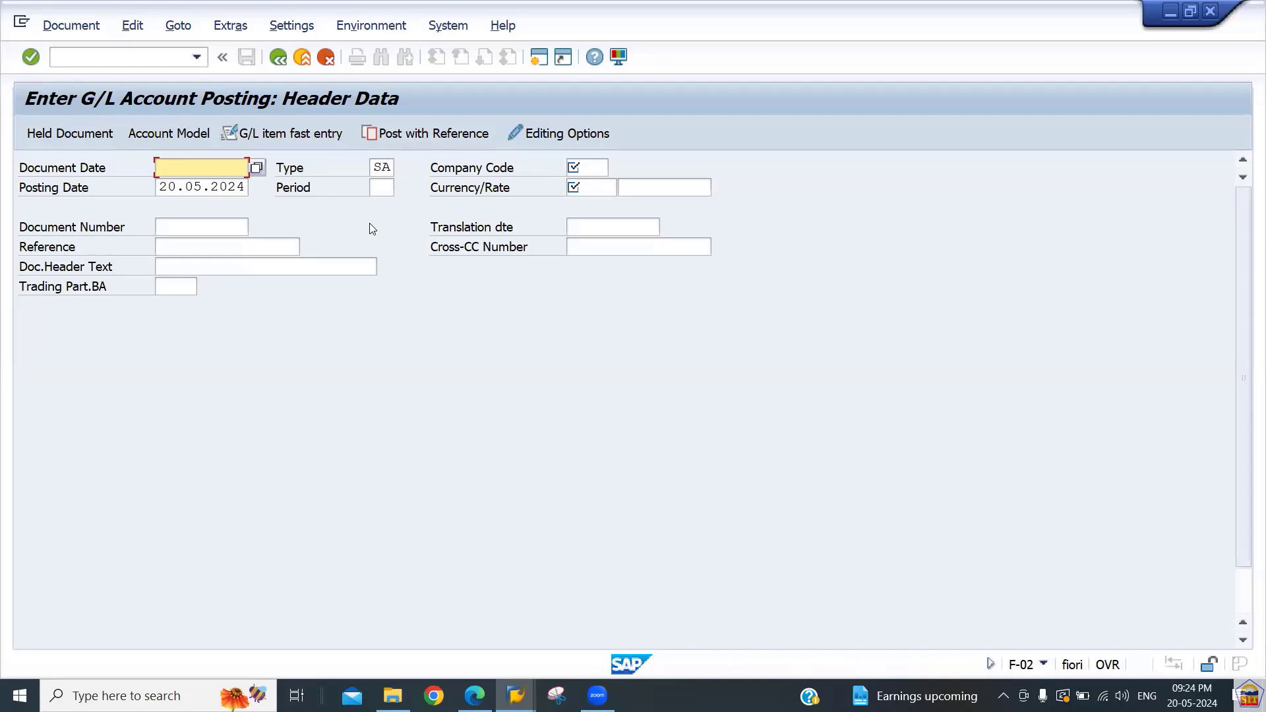
key(alt+Tab)
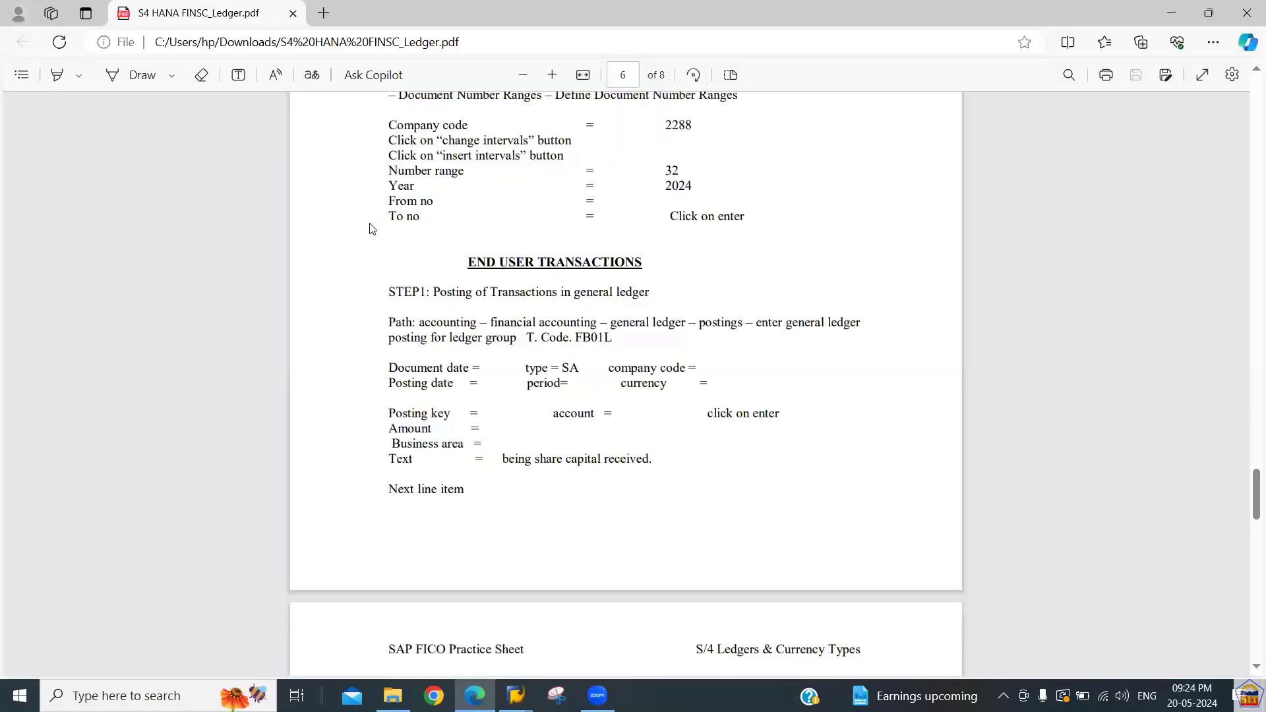
drag(569, 338, 613, 339)
click(605, 334)
scroll(605, 334, down, 10)
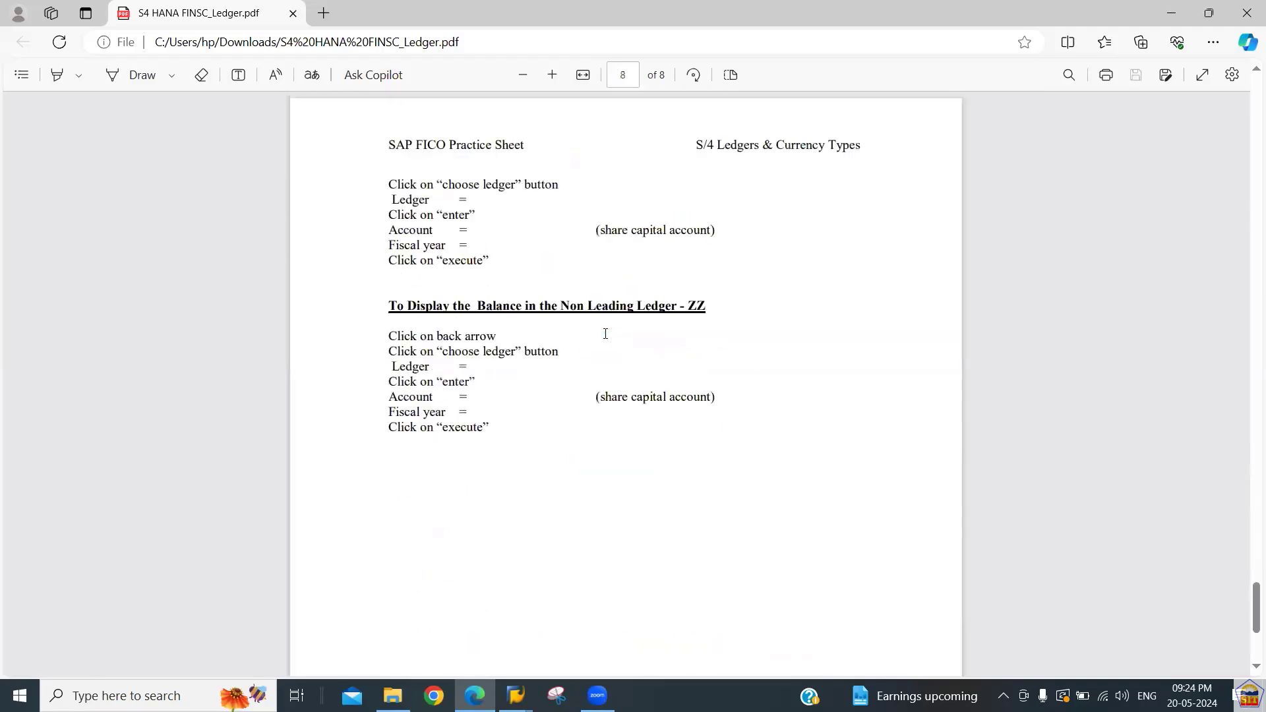
scroll(605, 334, up, 12)
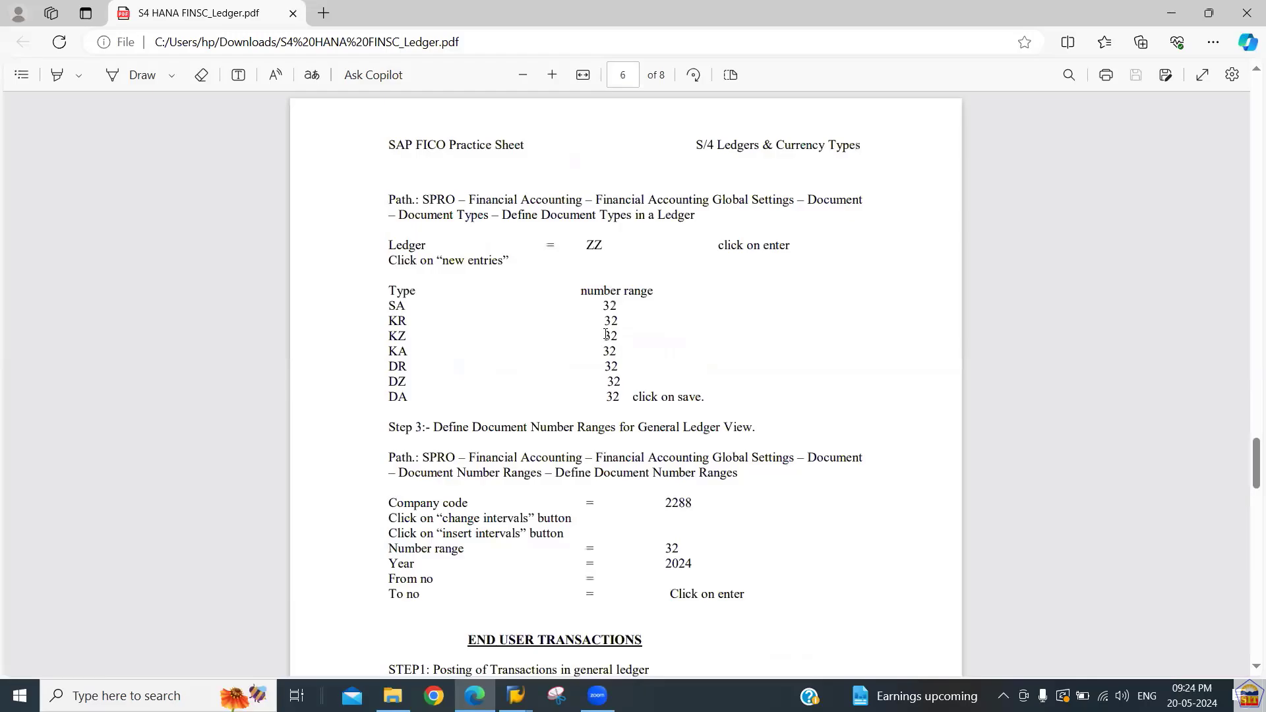
scroll(605, 334, down, 5)
Return to SAP and open transaction FB01L for general posting to a ledger group
key(alt+Tab)
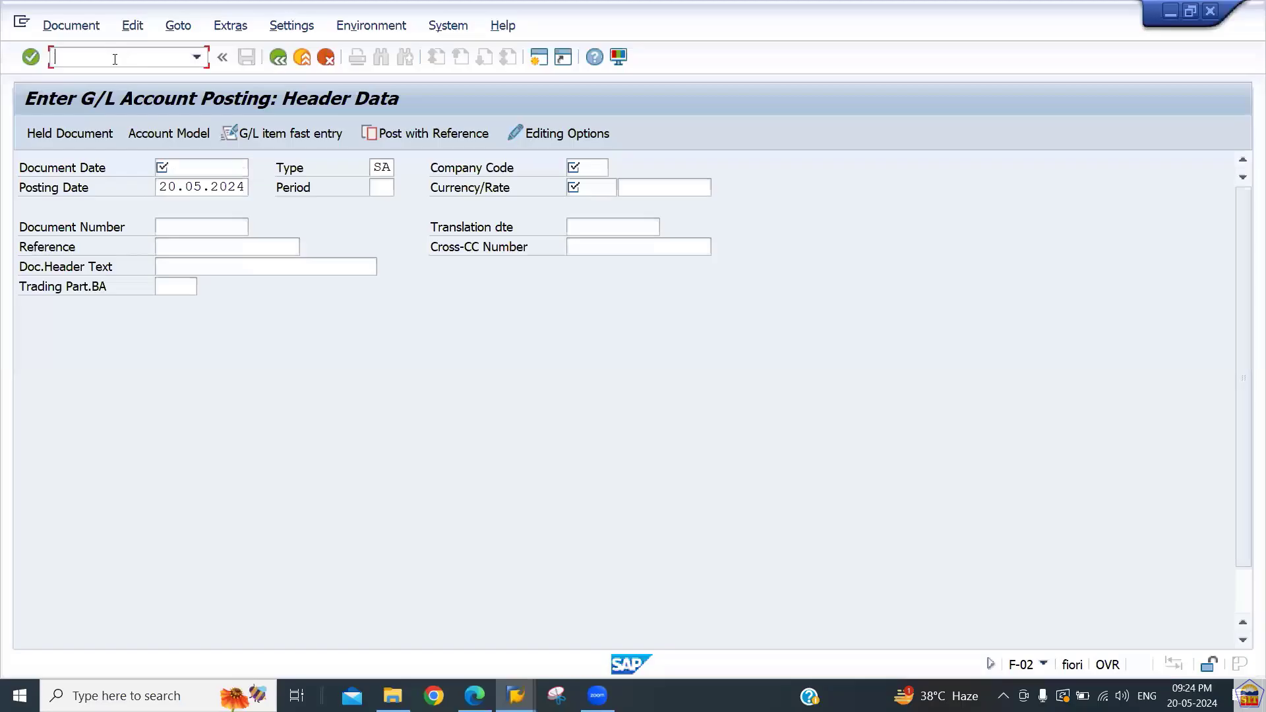
text(/nFB50L)
key(Return)
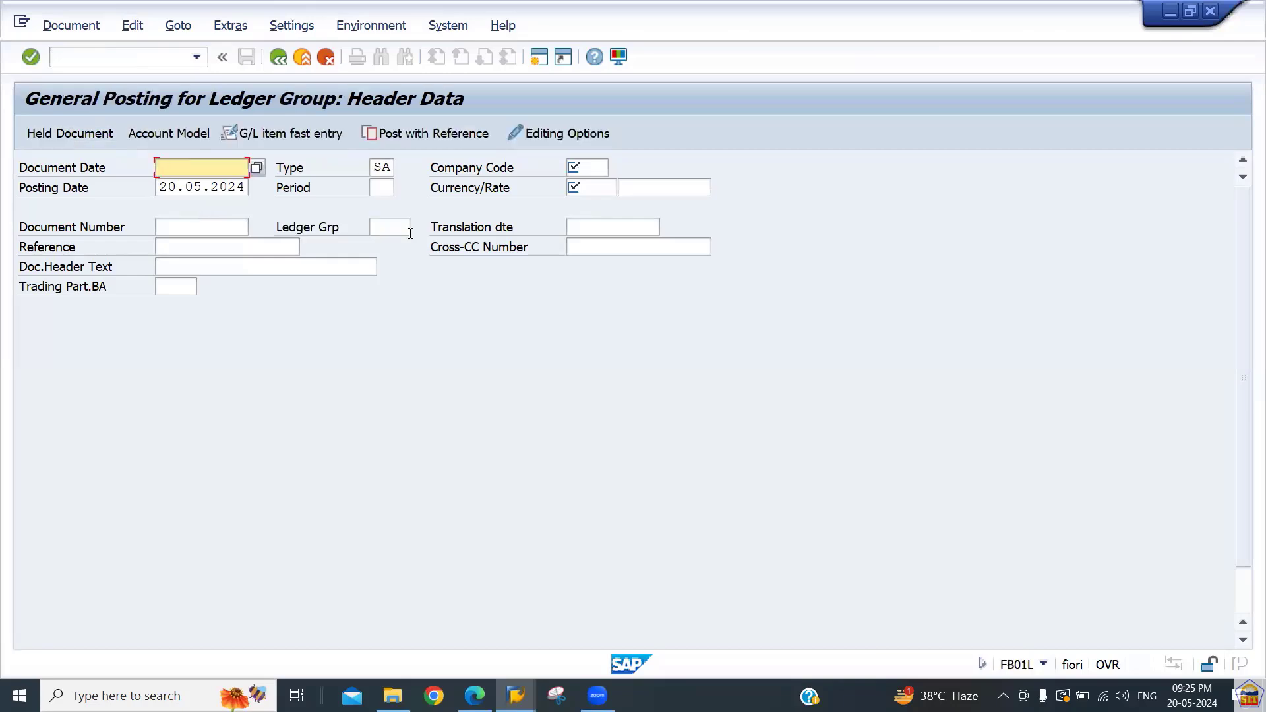
Point out the ledger group field and set the document date of the posting to 20.05.2024
click(400, 230)
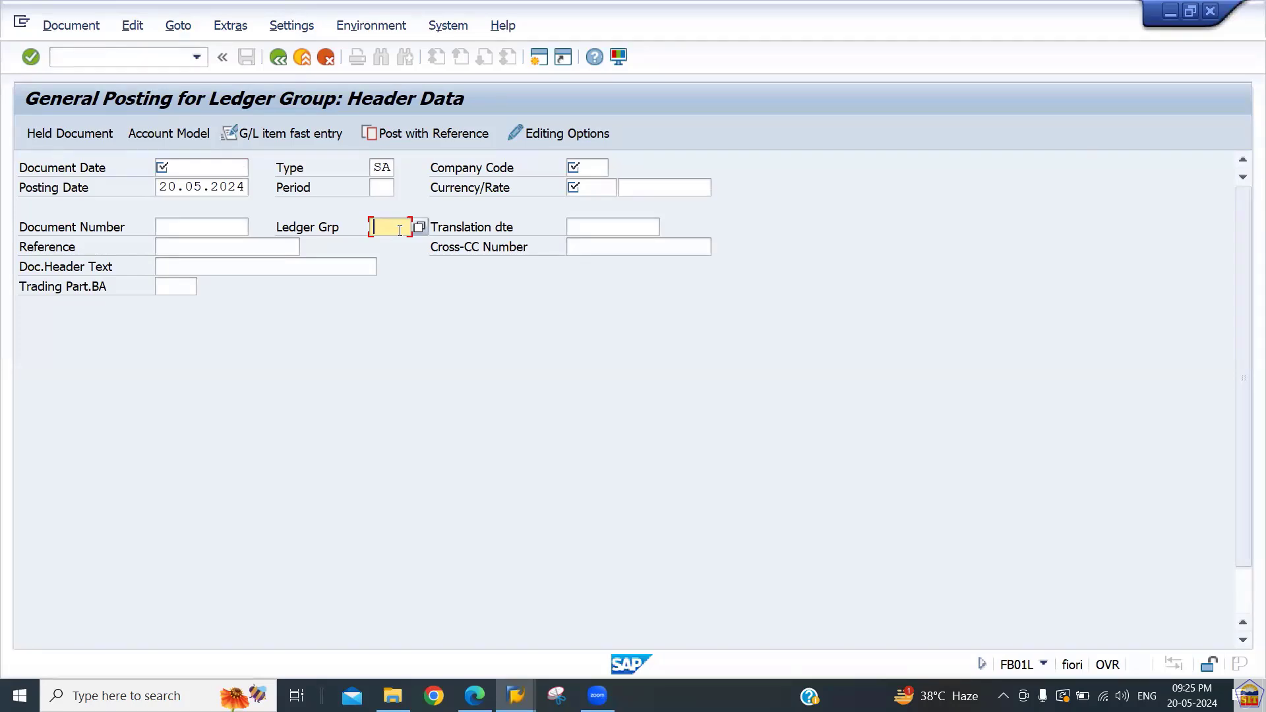
click(228, 161)
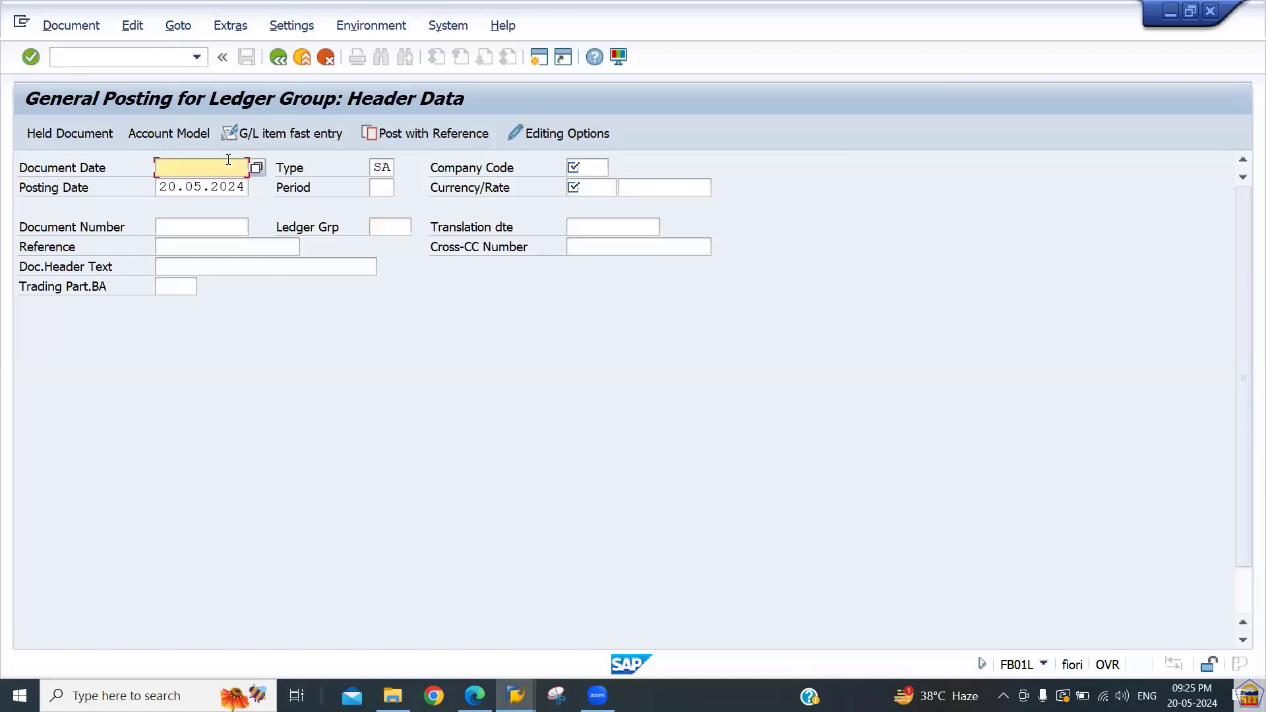
click(384, 224)
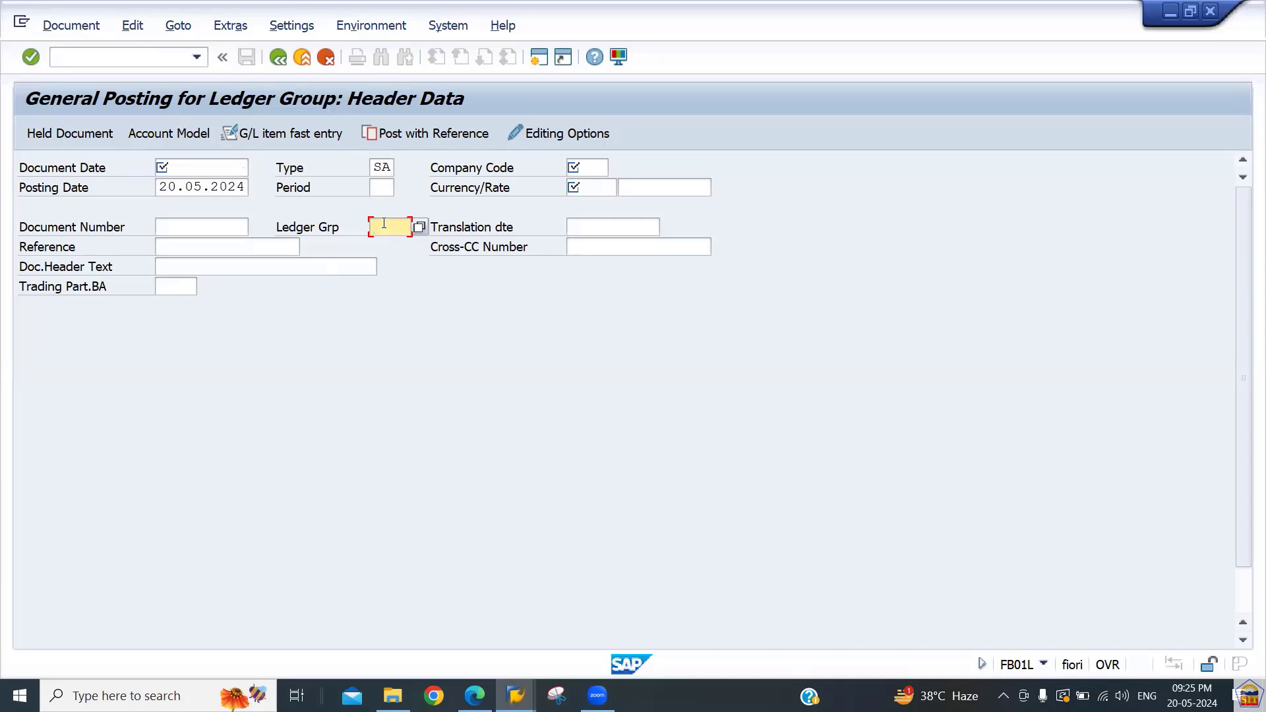
click(218, 163)
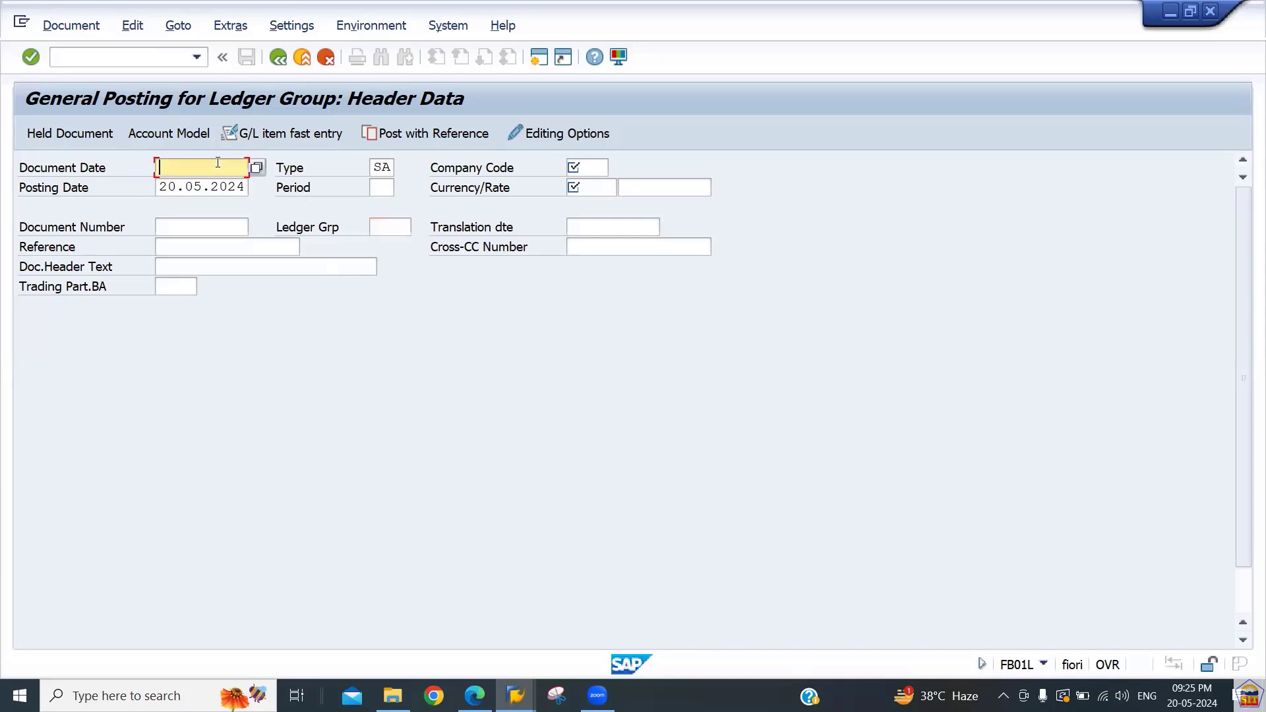
text(20.05.2024)
key(Tab)
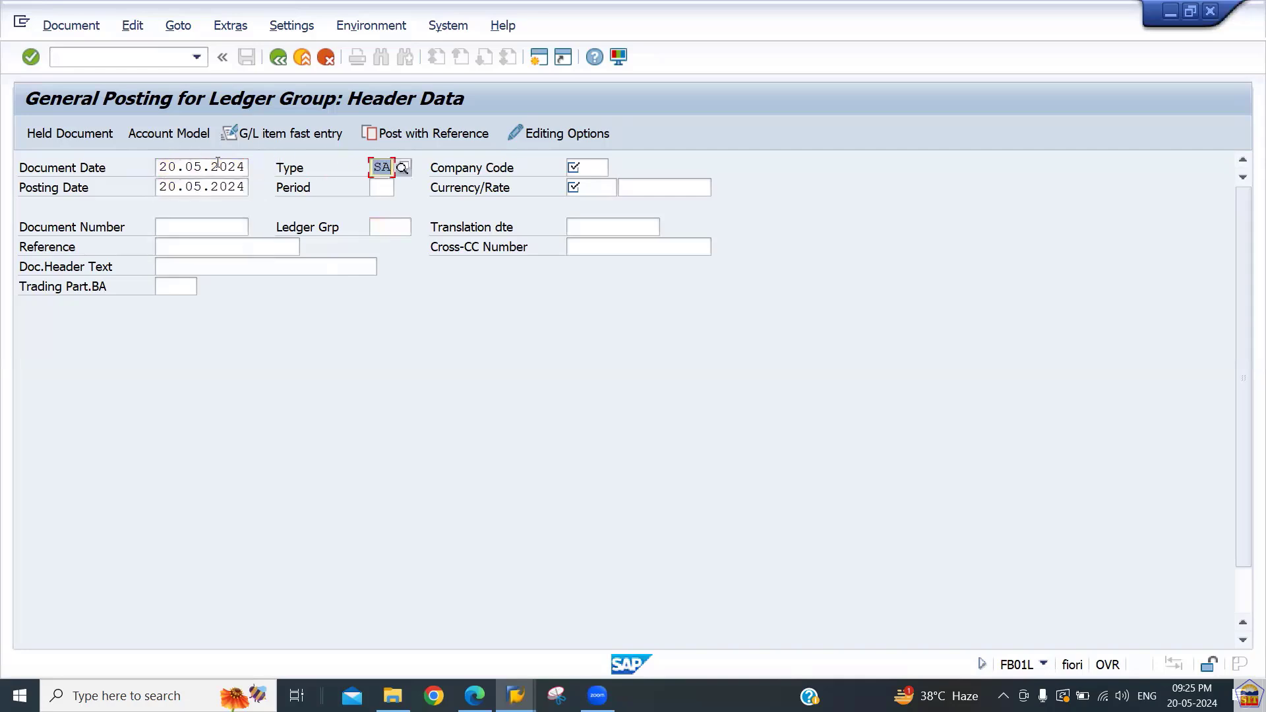
Keep document type SA and enter company code 2266 in the posting header
key(Tab)
text(1100)
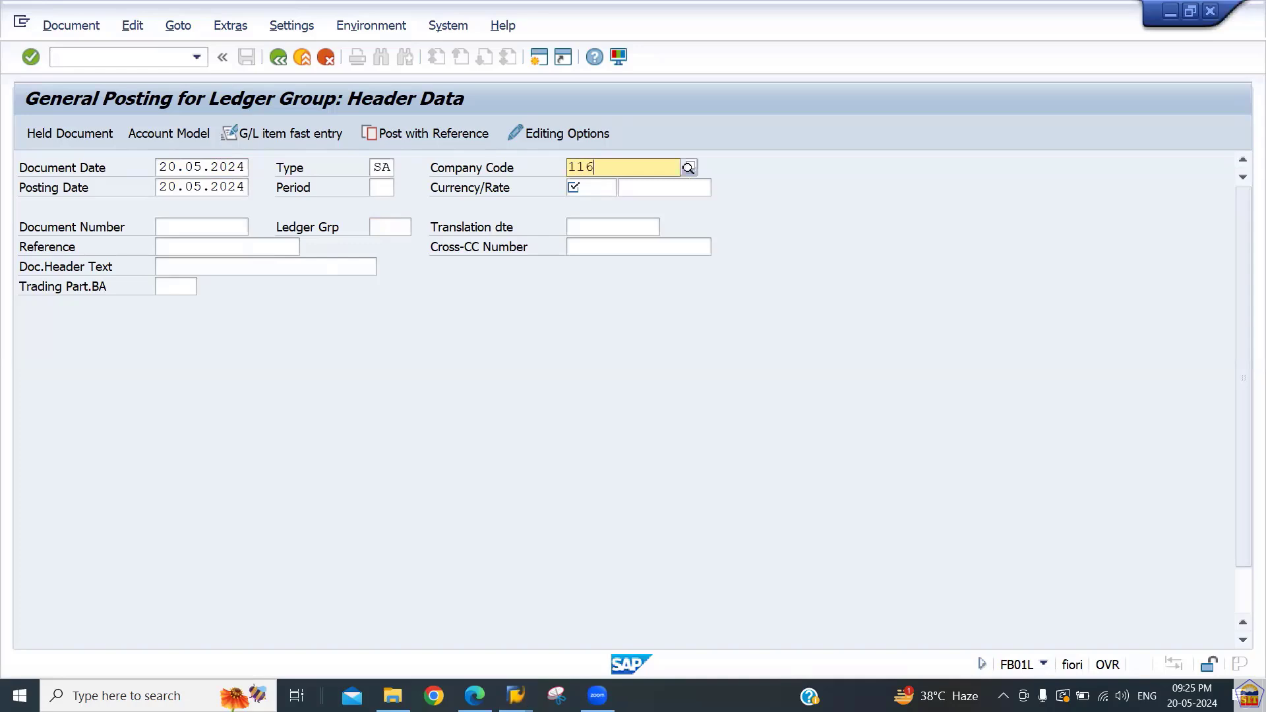
key(BackSpace)
key(BackSpace)
key(BackSpace)
key(BackSpace)
text(2266)
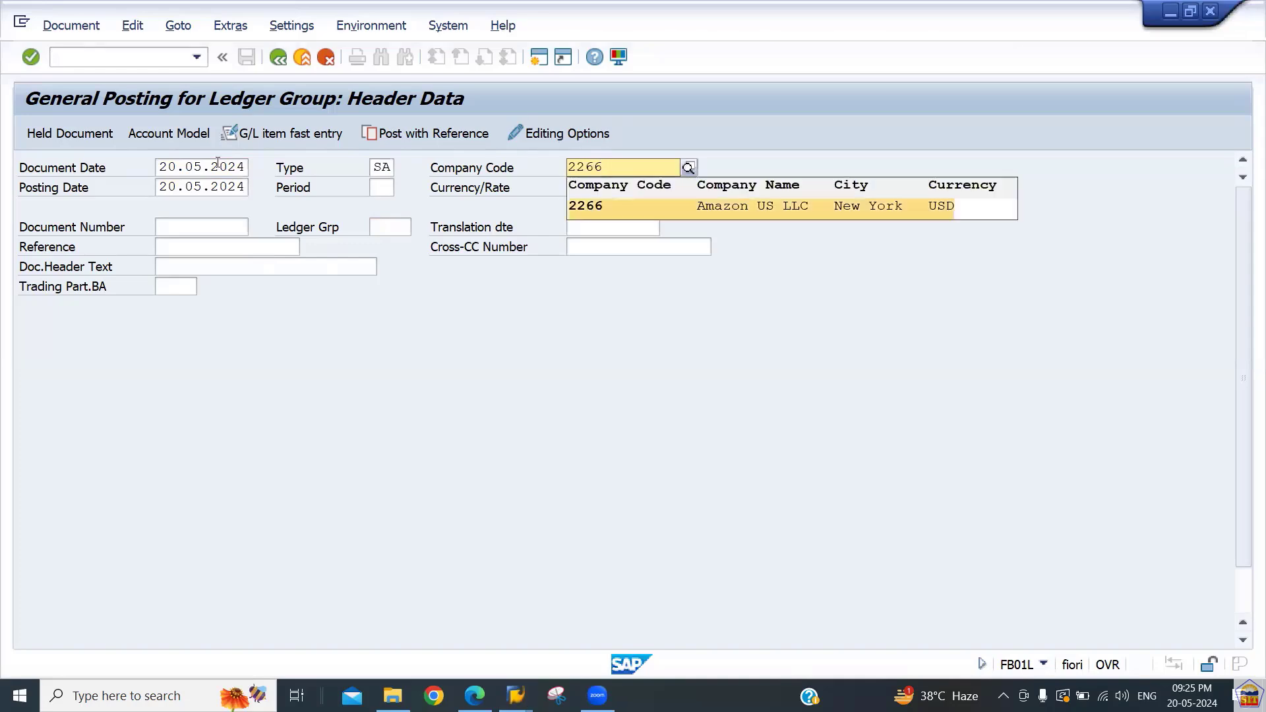
key(Tab)
key(Tab)
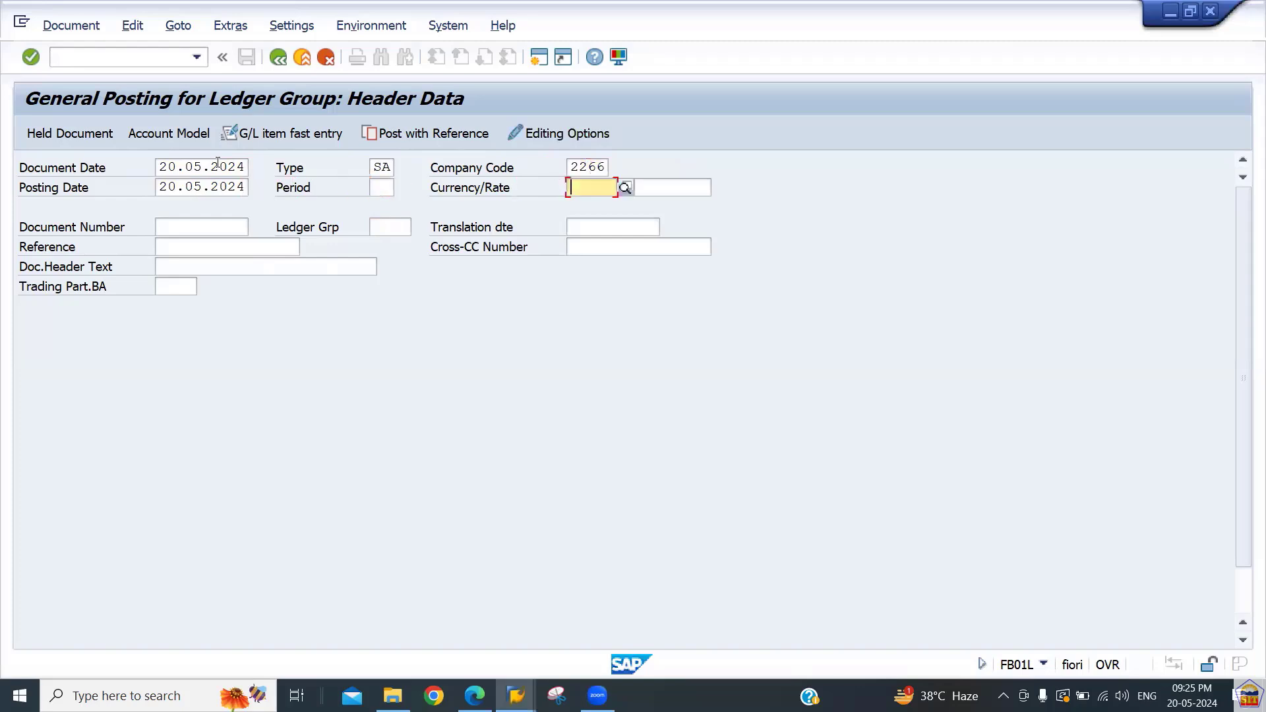
Set the currency of the posting header to USD and go on through the remaining header fields
text(usd)
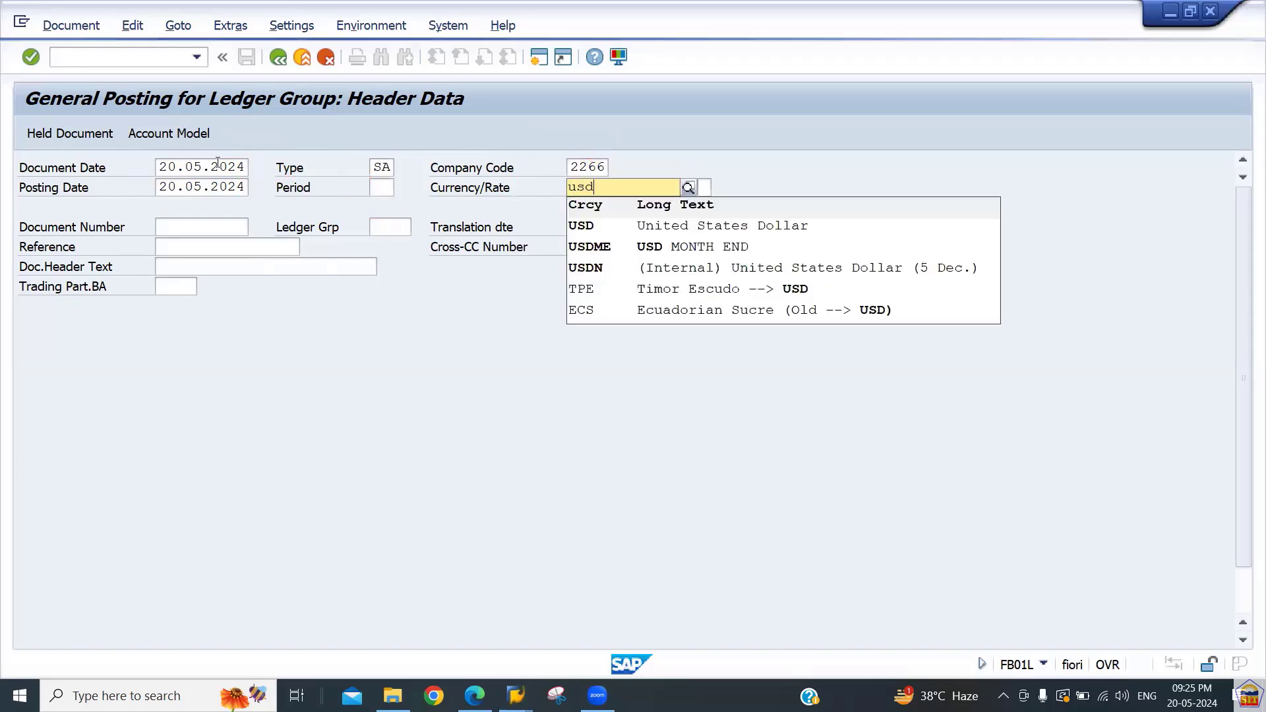
key(Down)
key(Tab)
key(Tab)
key(Tab)
key(Tab)
key(Tab)
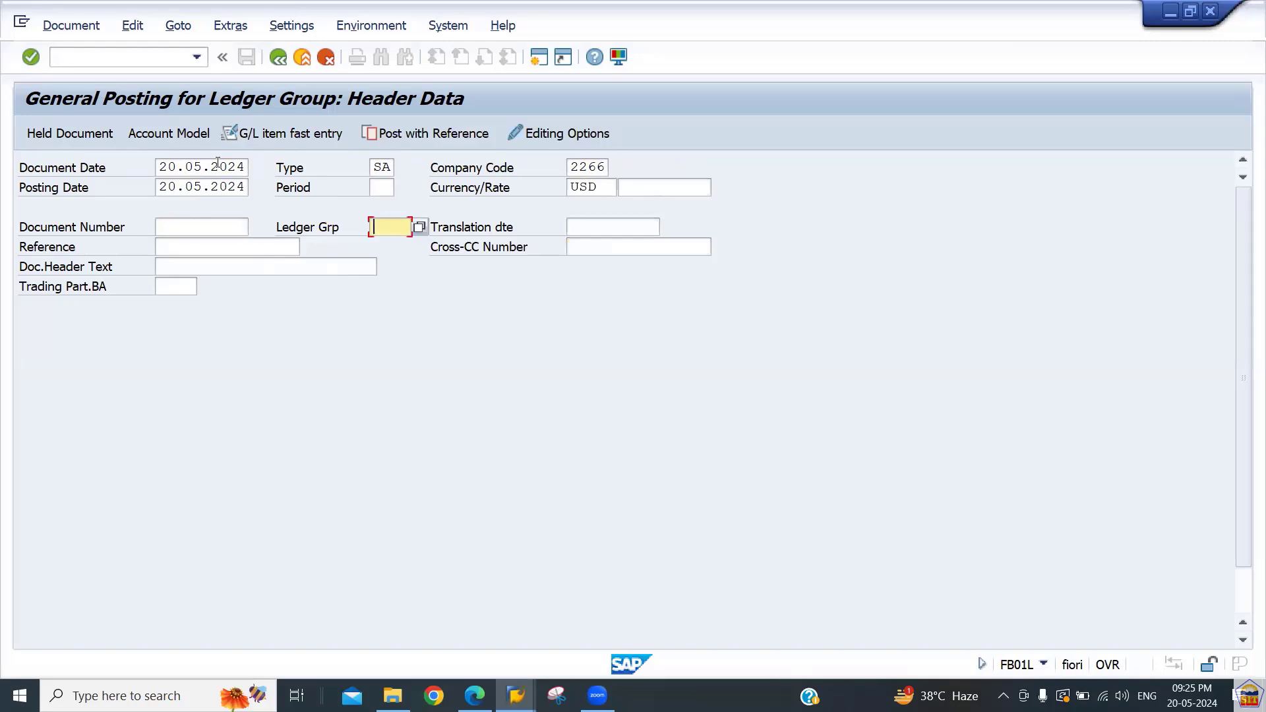
key(Tab)
key(Tab)
key(Tab)
key(Tab)
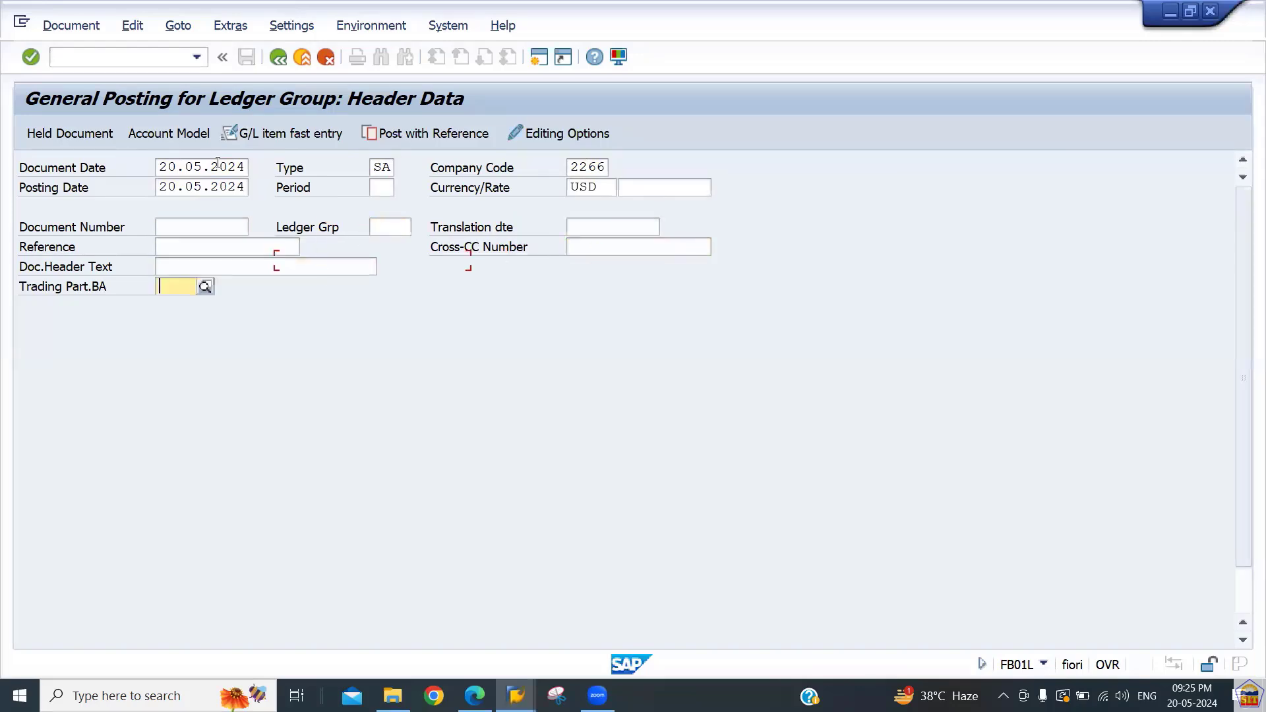
Start the first line item with posting key 40 and G/L account 400100
text(40)
key(Tab)
text(400100)
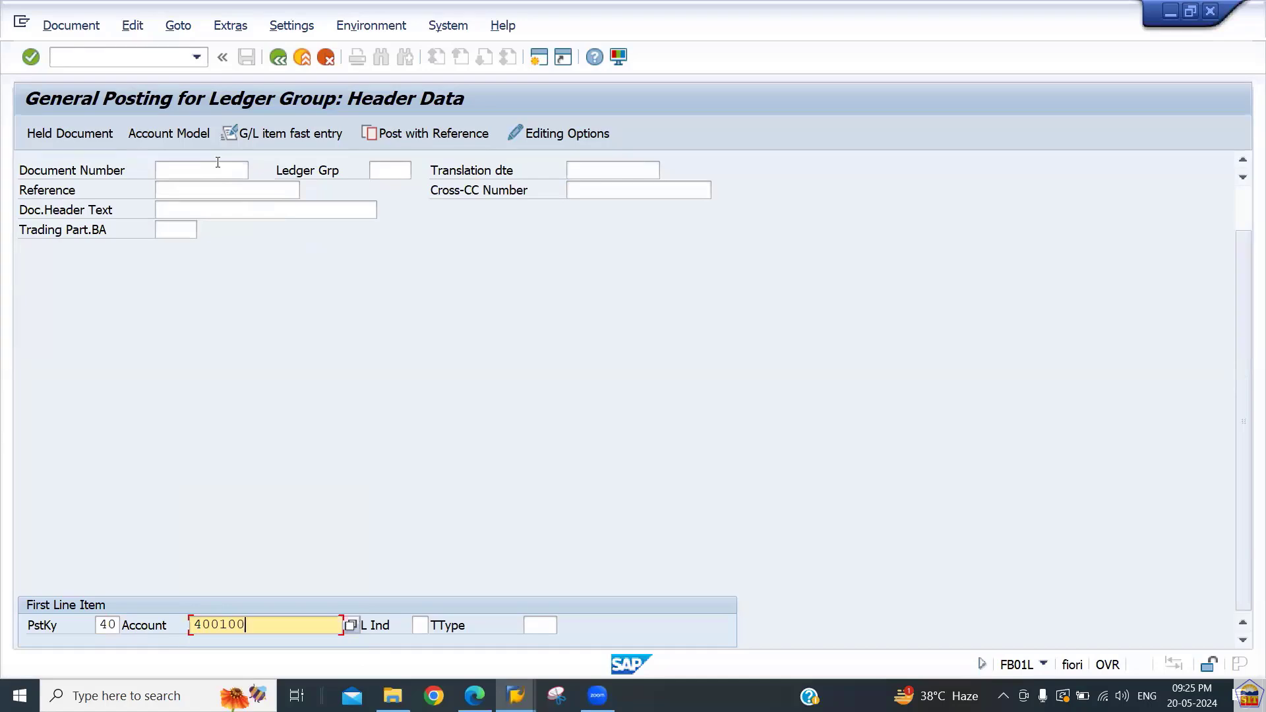
key(Return)
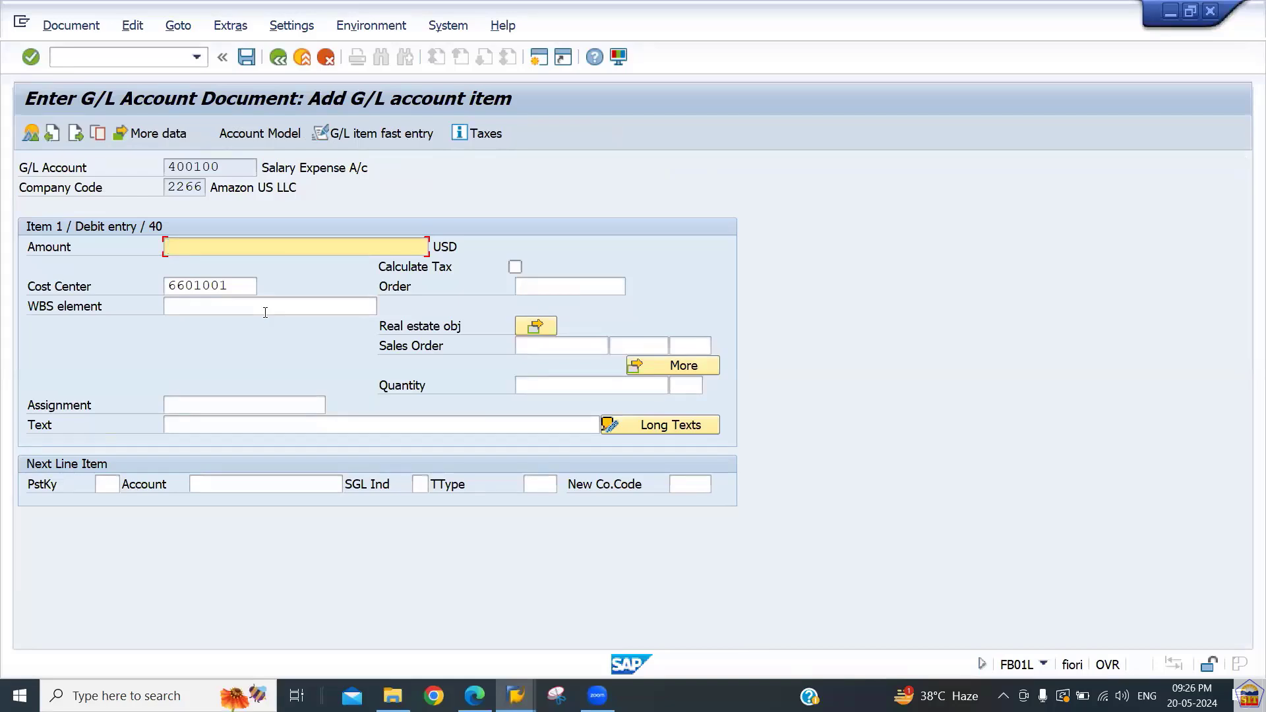
Enter an amount of 22222 and the text "salary paid" for the debit item on the salary expense account
text(22222)
key(Tab)
key(Tab)
key(Tab)
key(Tab)
key(Tab)
key(Tab)
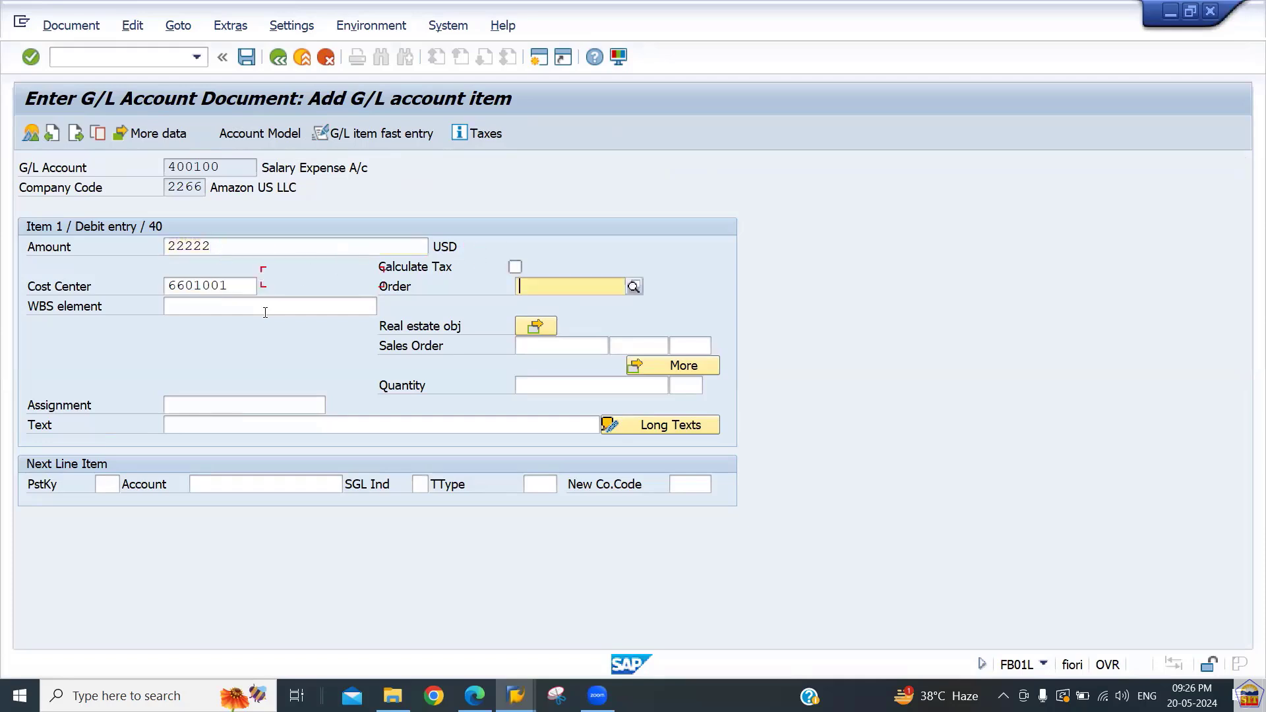
key(Tab)
key(Tab)
key(Tab)
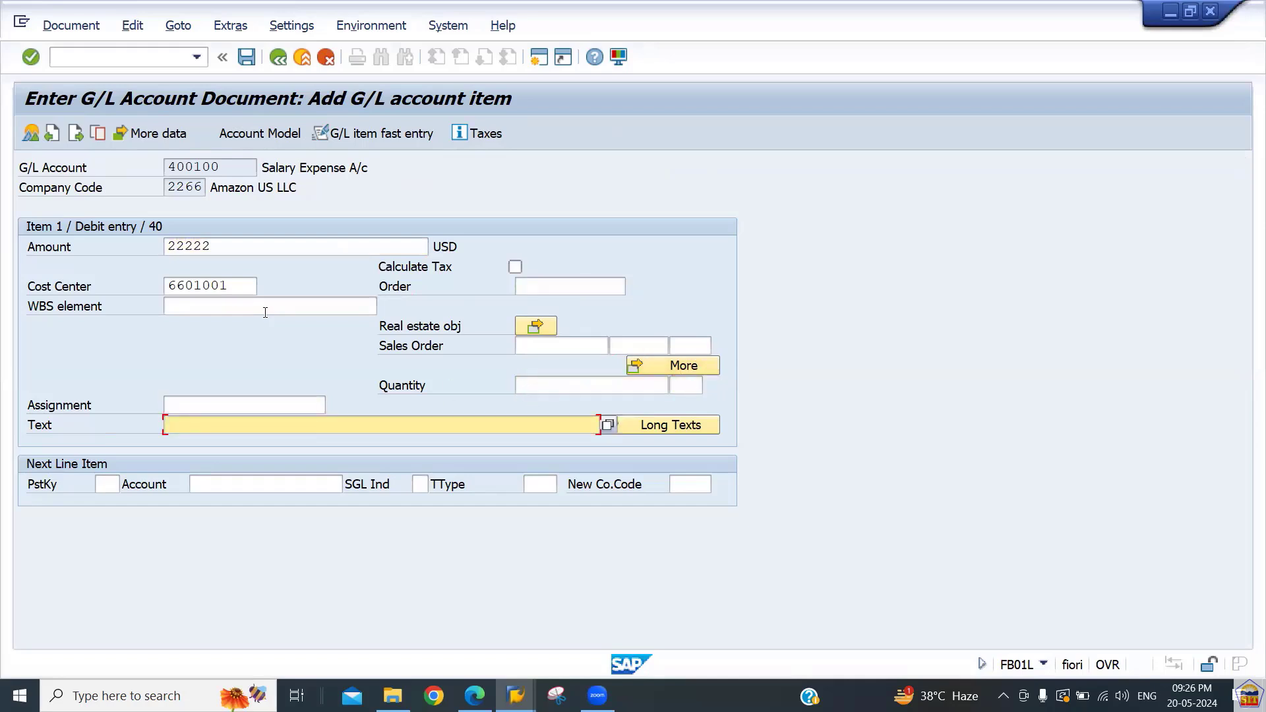
text(salary)
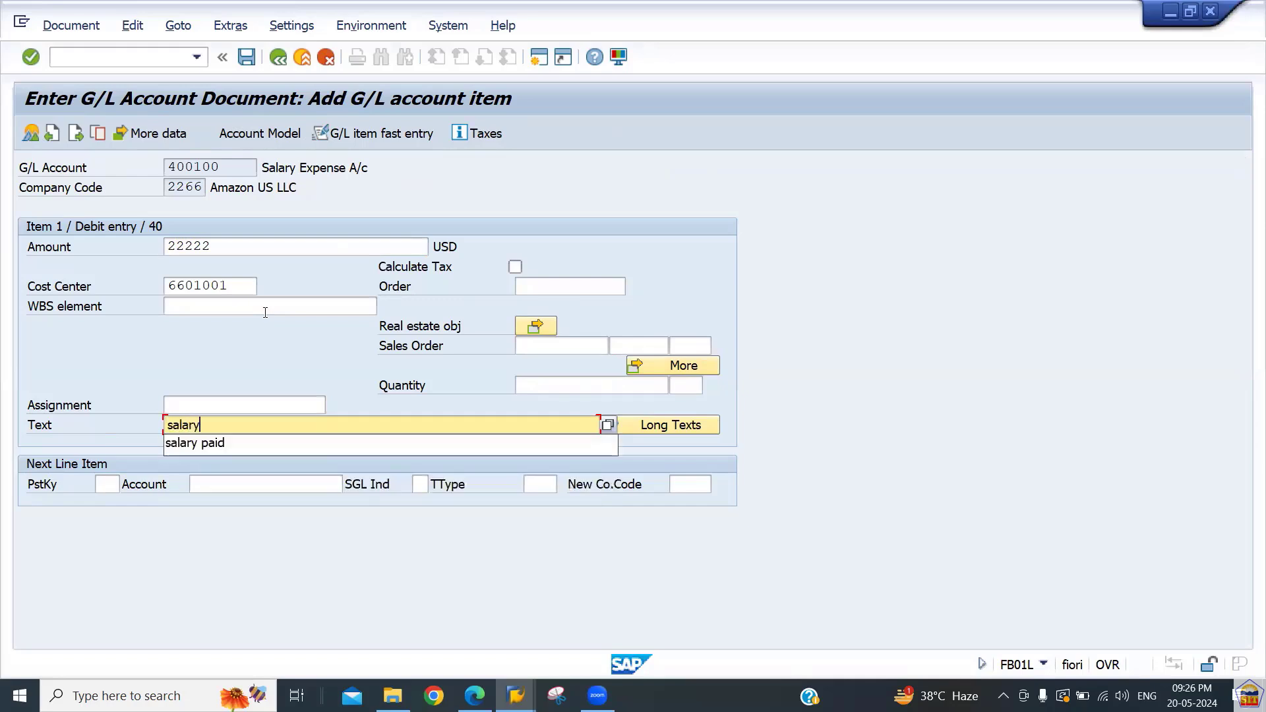
key(Down)
key(Return)
key(Tab)
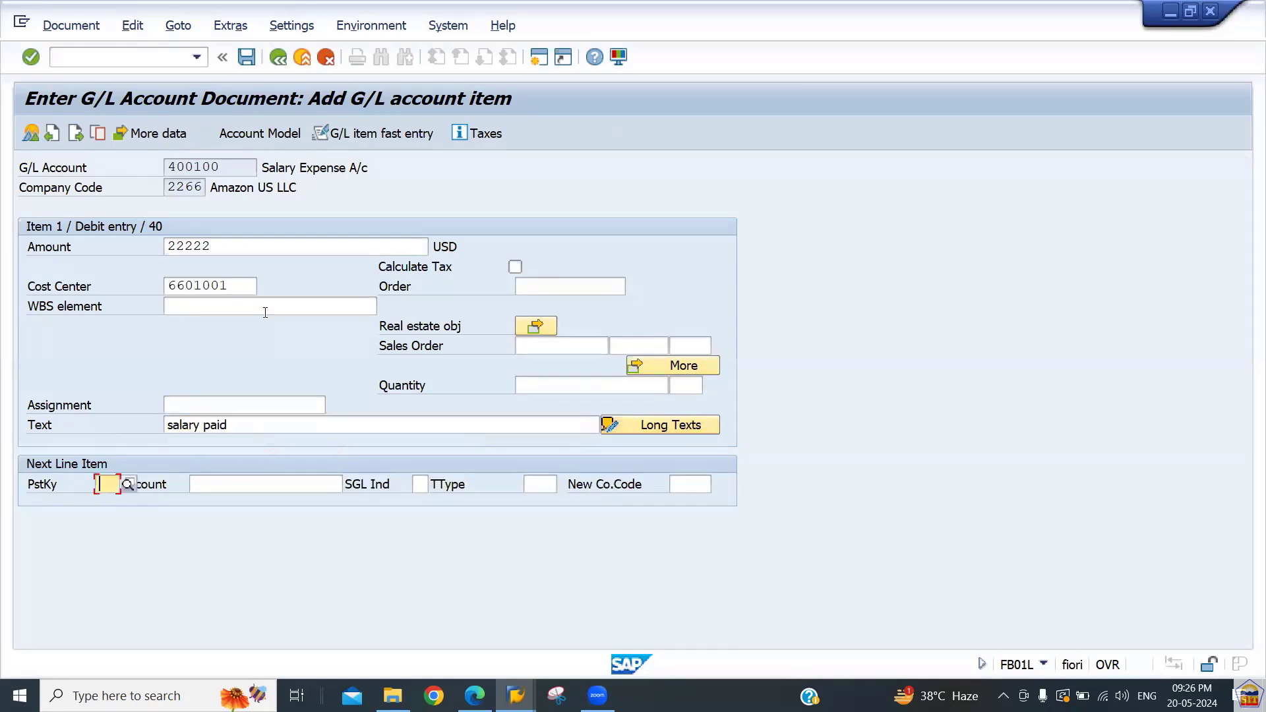
Add a second line item with posting key 50 and G/L account 200100
text(50)
key(Tab)
text(2001)
key(Down)
key(Return)
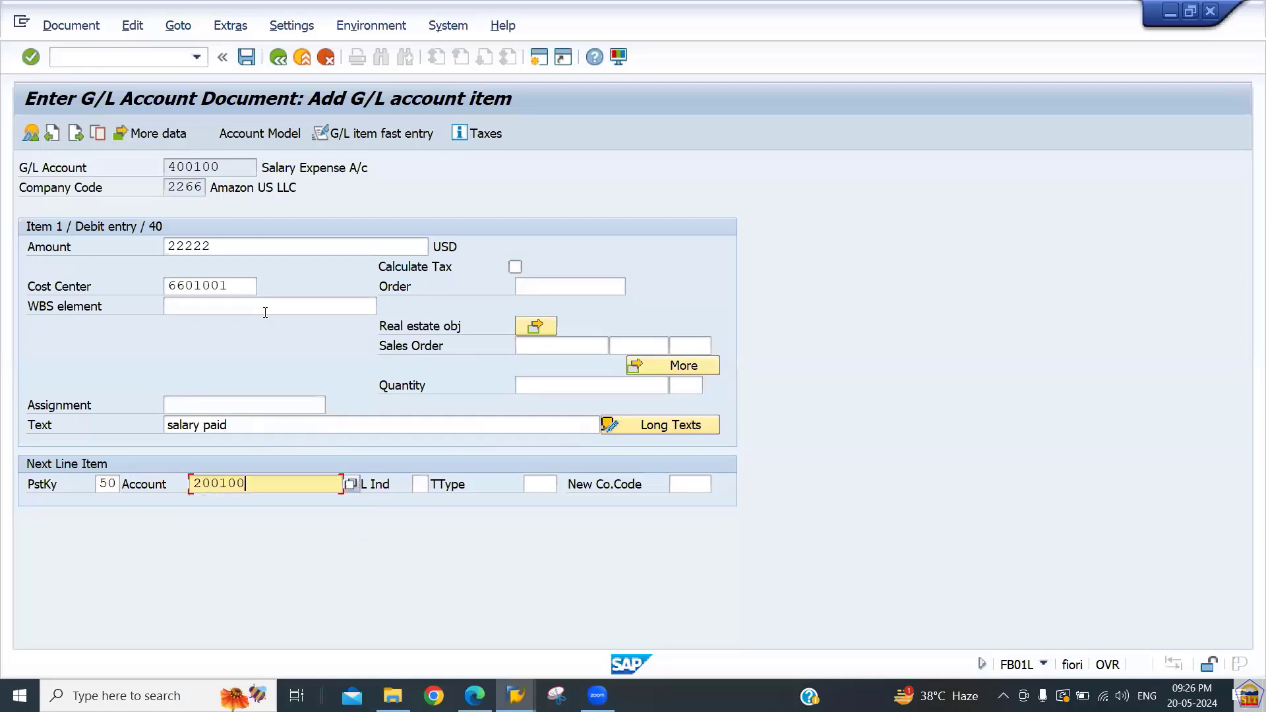
key(Return)
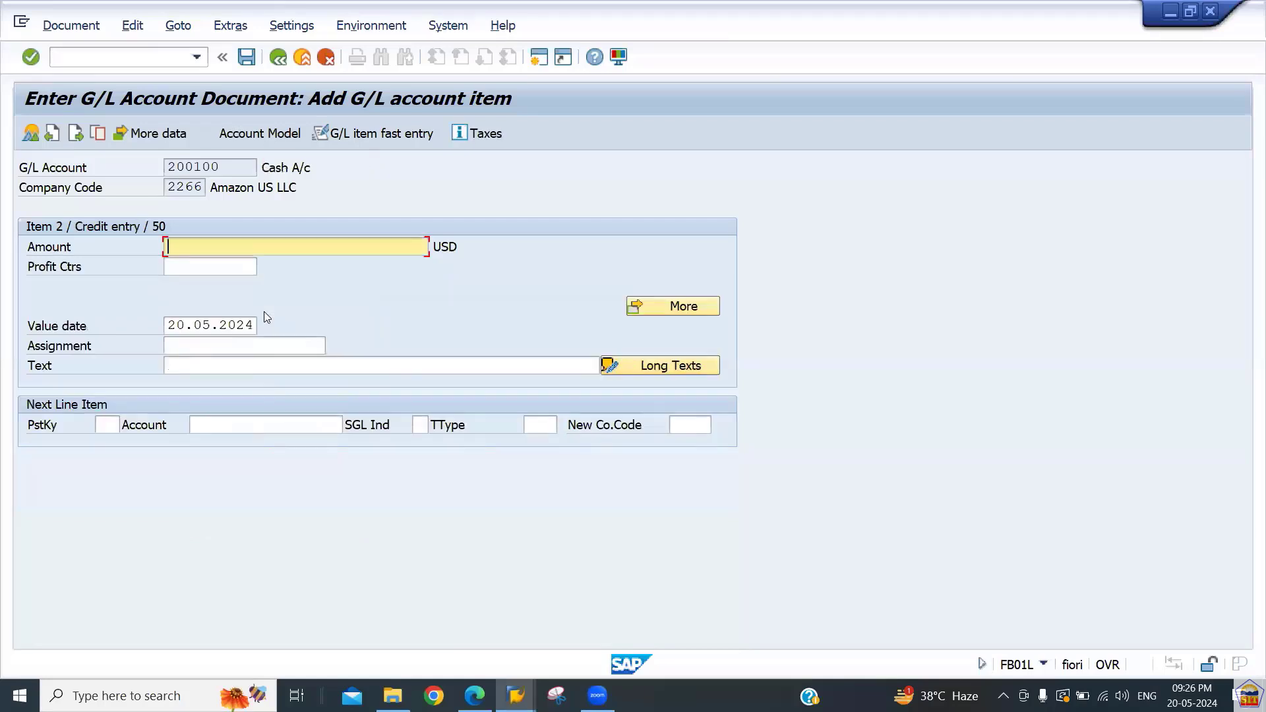
Fill the credit item with * as the amount and + as the text, and post the document
text(*)
key(Tab)
key(Tab)
key(Tab)
key(Tab)
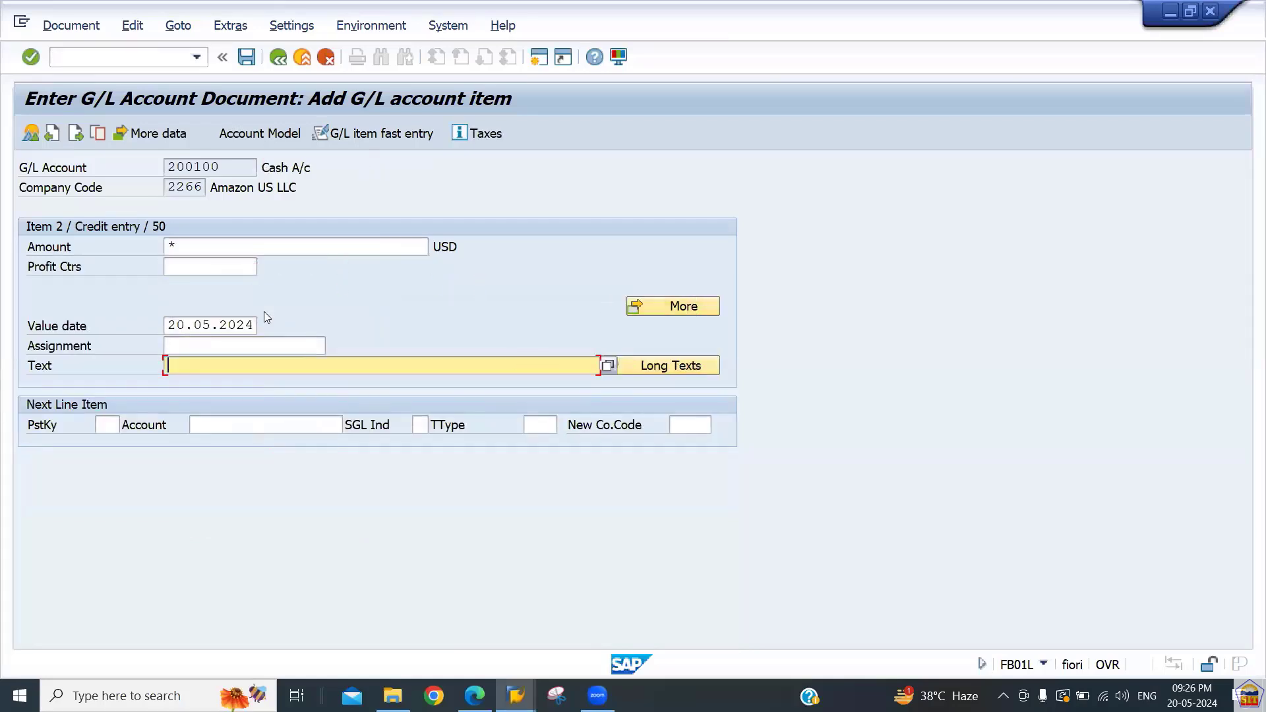
text(+)
key(Return)
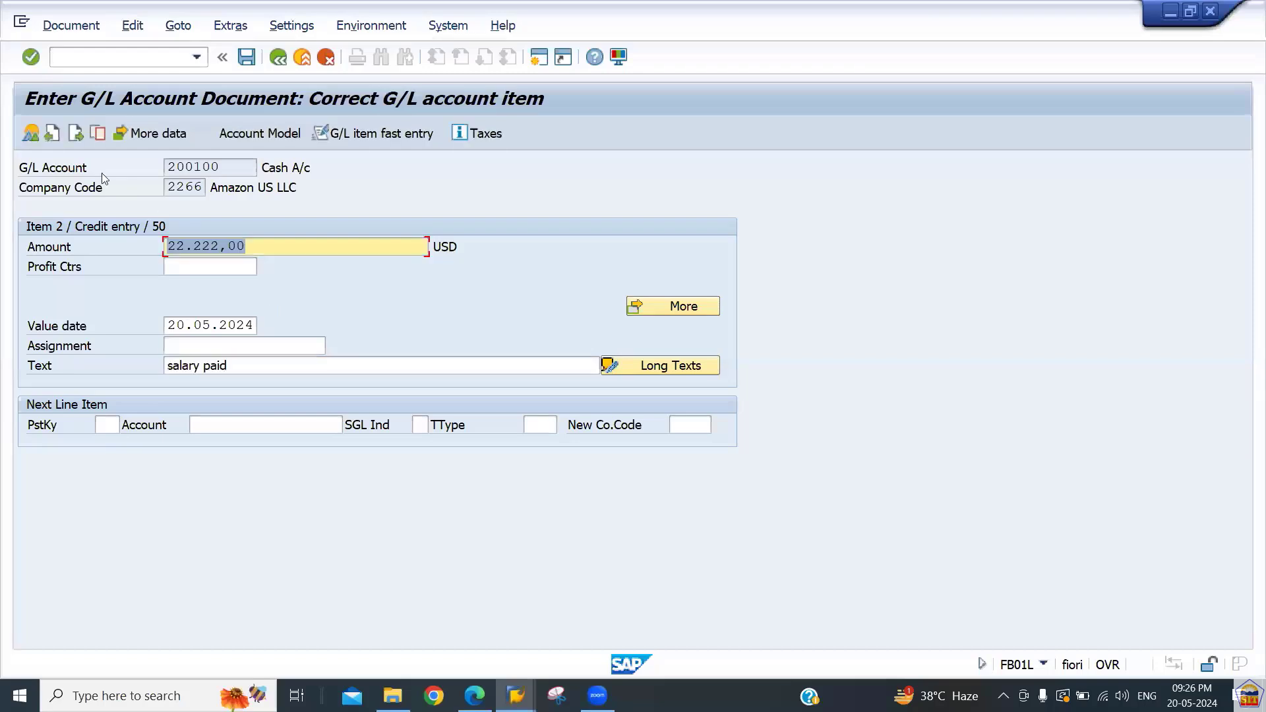
click(27, 137)
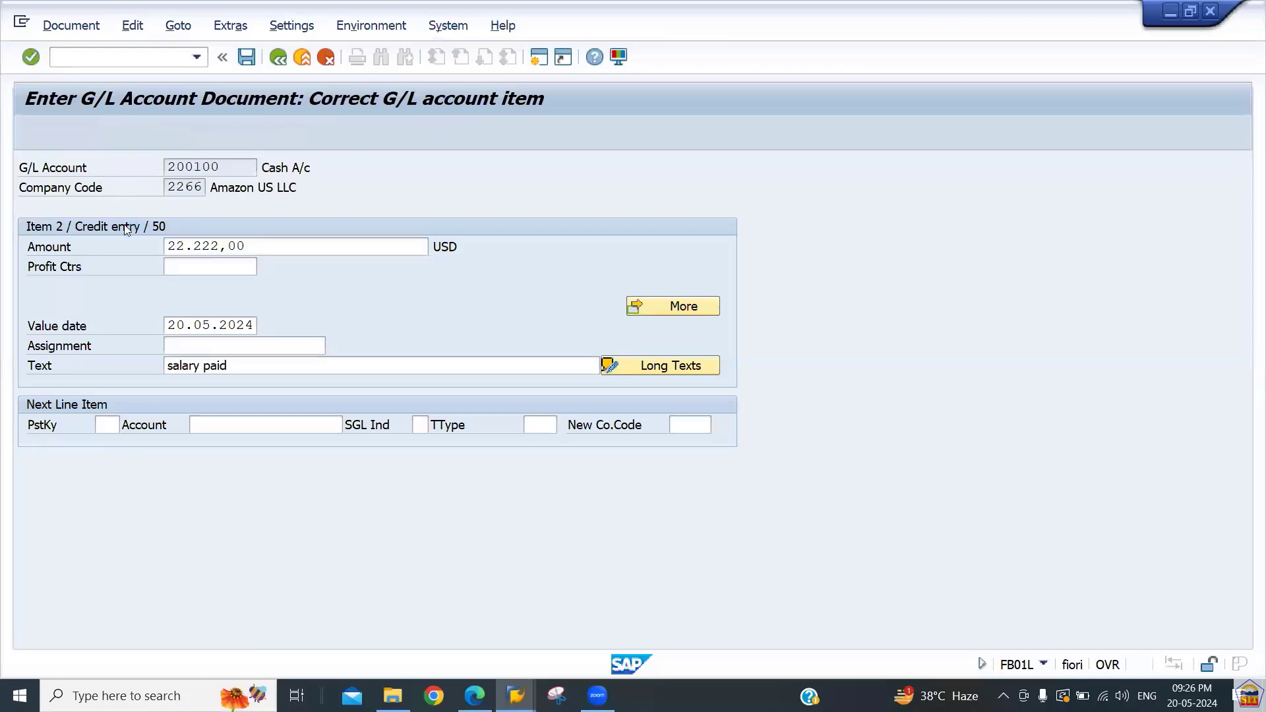
click(246, 59)
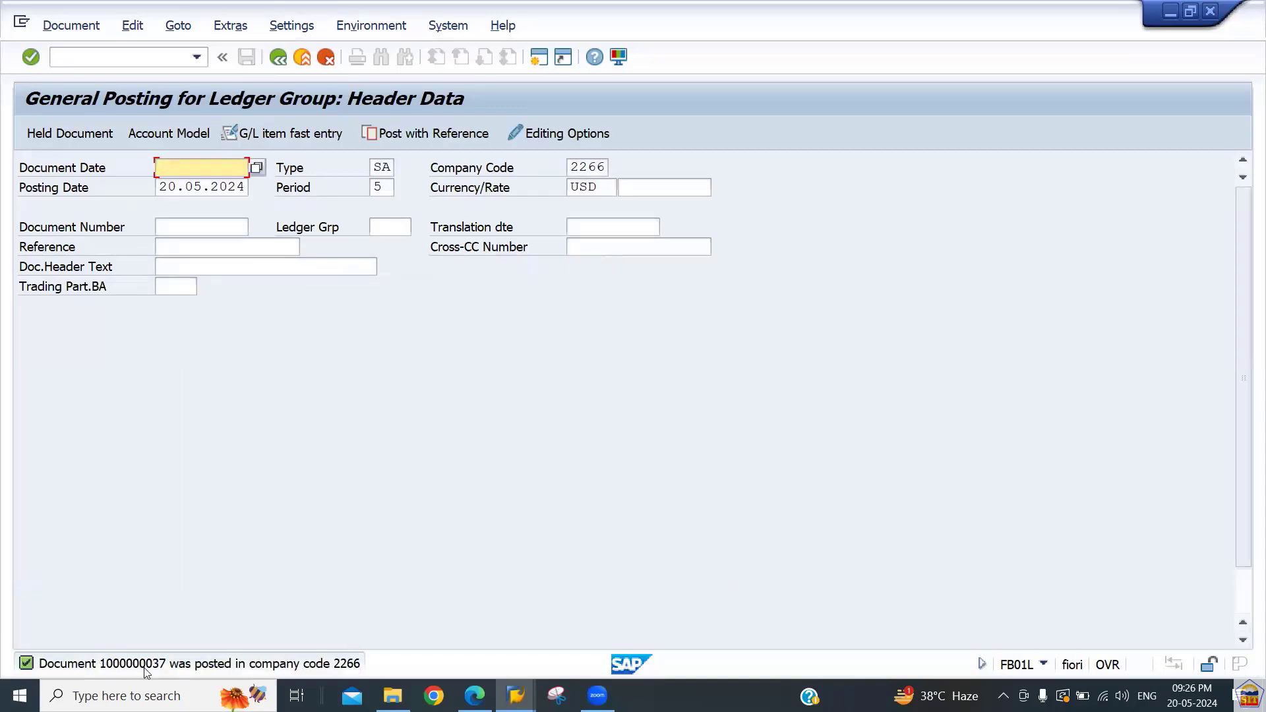
Display the document just posted and switch it to the general ledger view
click(75, 26)
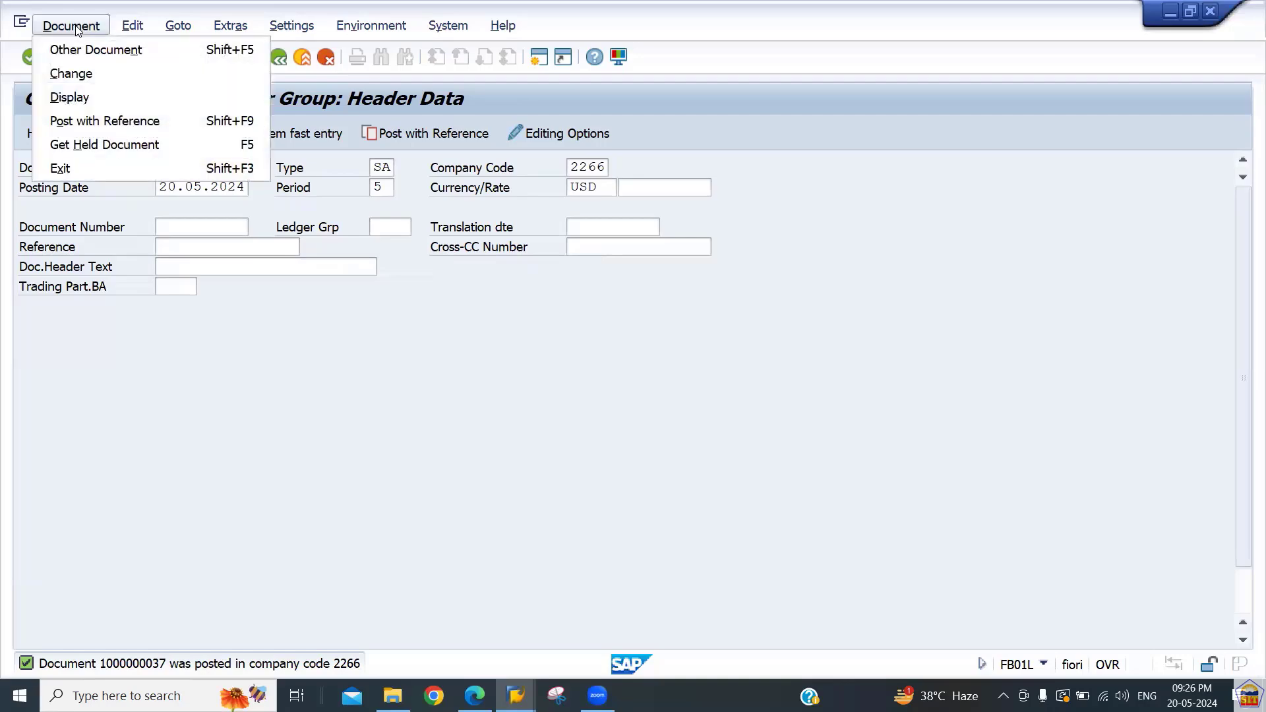
click(69, 97)
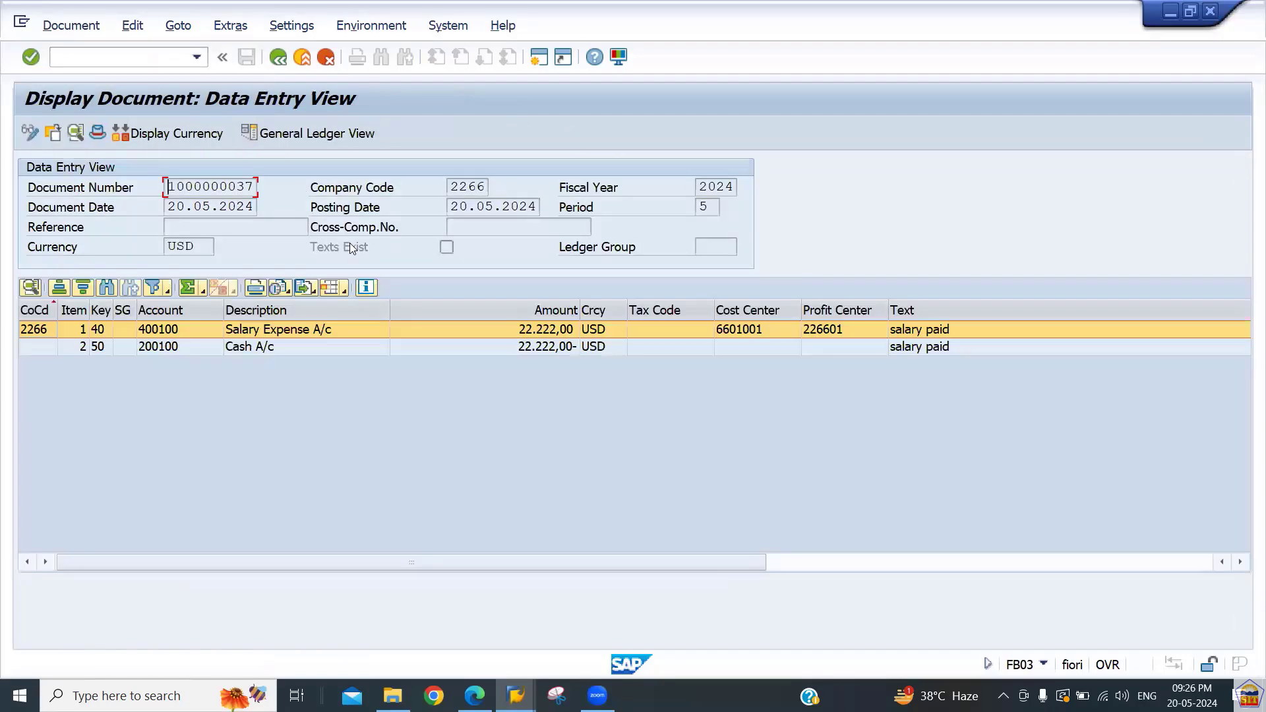
click(351, 248)
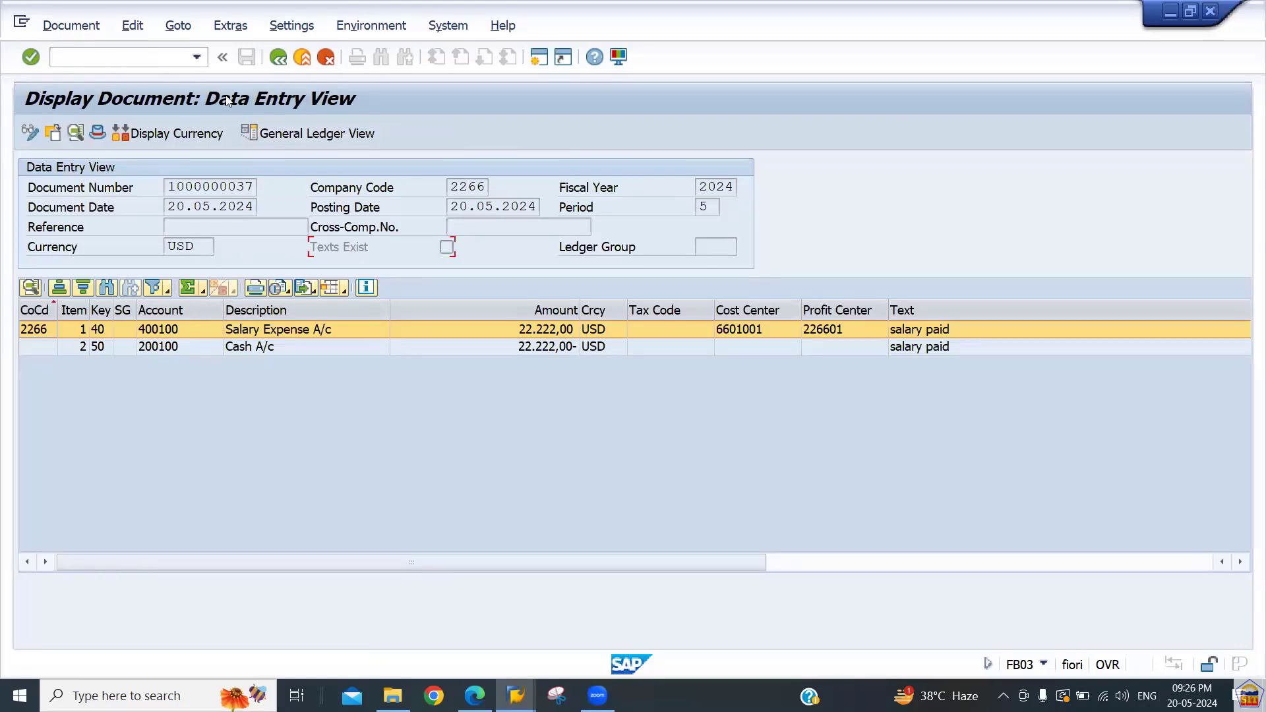
click(288, 136)
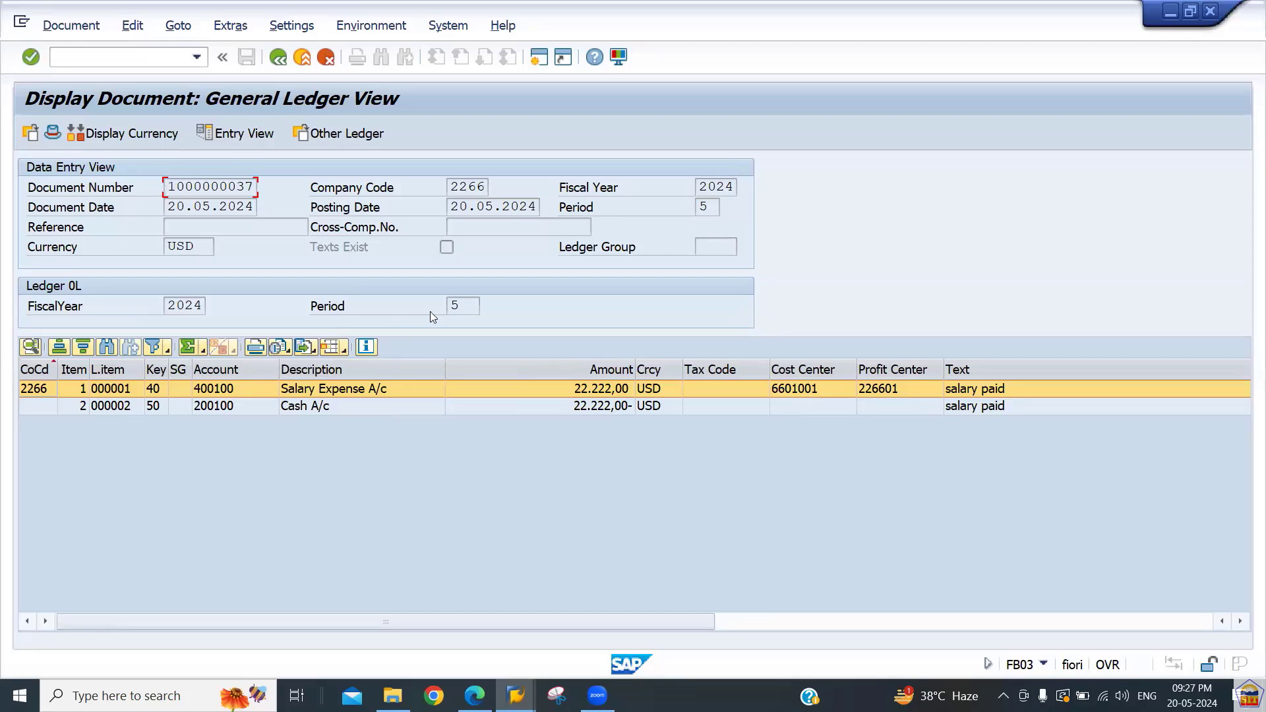
Examine the fiscal year and posting period of the document in leading ledger 0L
click(467, 308)
drag(467, 307, 417, 311)
click(169, 305)
drag(169, 306, 211, 307)
drag(477, 307, 435, 313)
click(199, 304)
drag(198, 304, 167, 304)
drag(467, 306, 450, 305)
click(467, 306)
drag(467, 306, 446, 305)
Review the display currencies available in ledger 0L and keep Document Currency
click(141, 135)
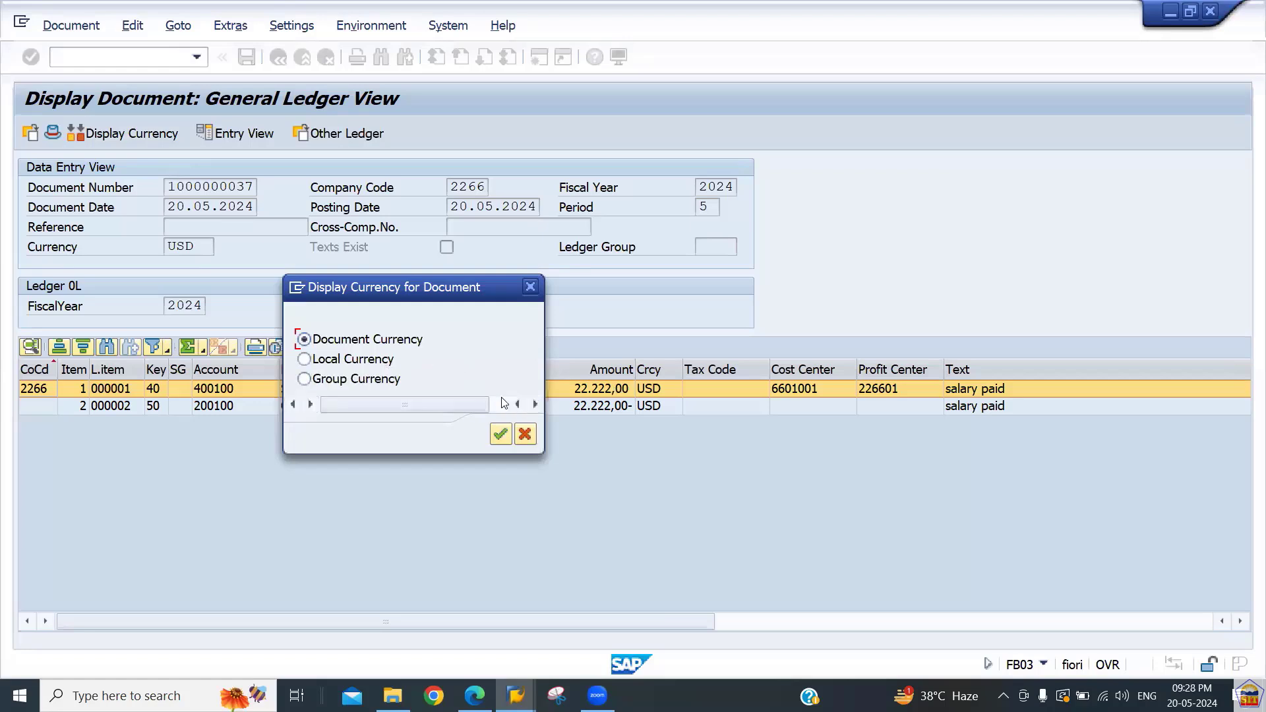
click(343, 361)
click(347, 381)
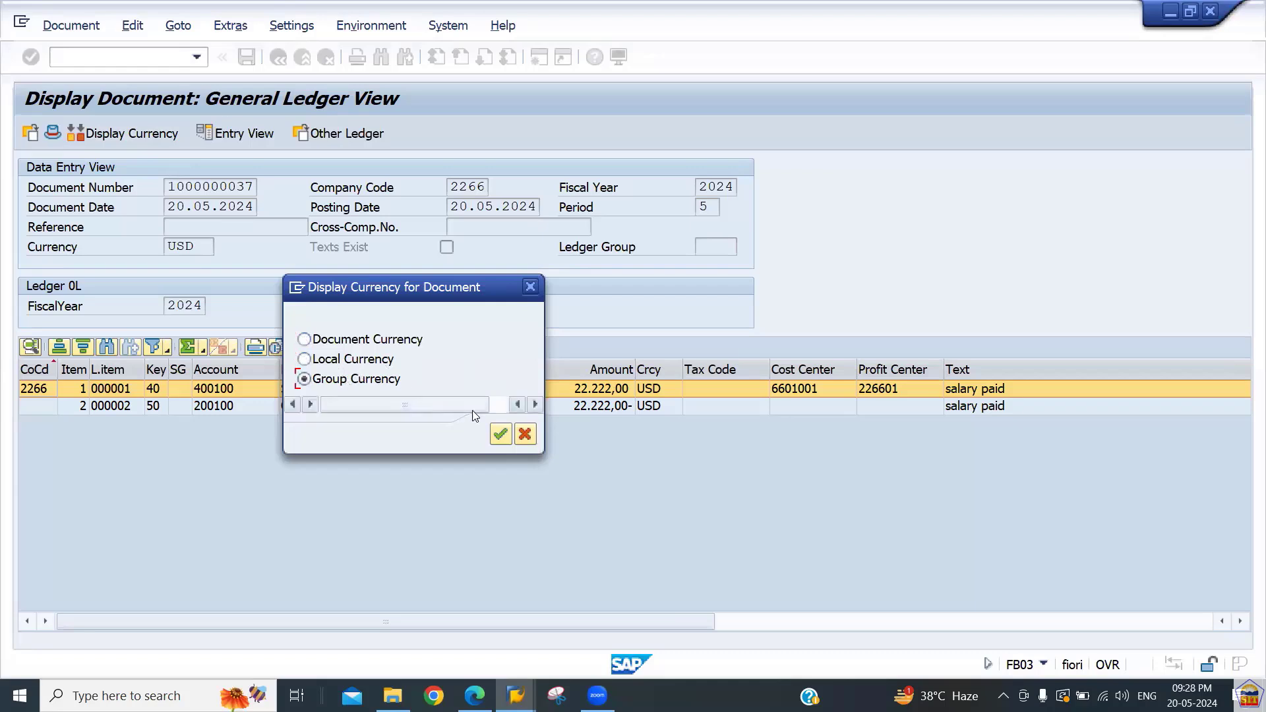
click(505, 406)
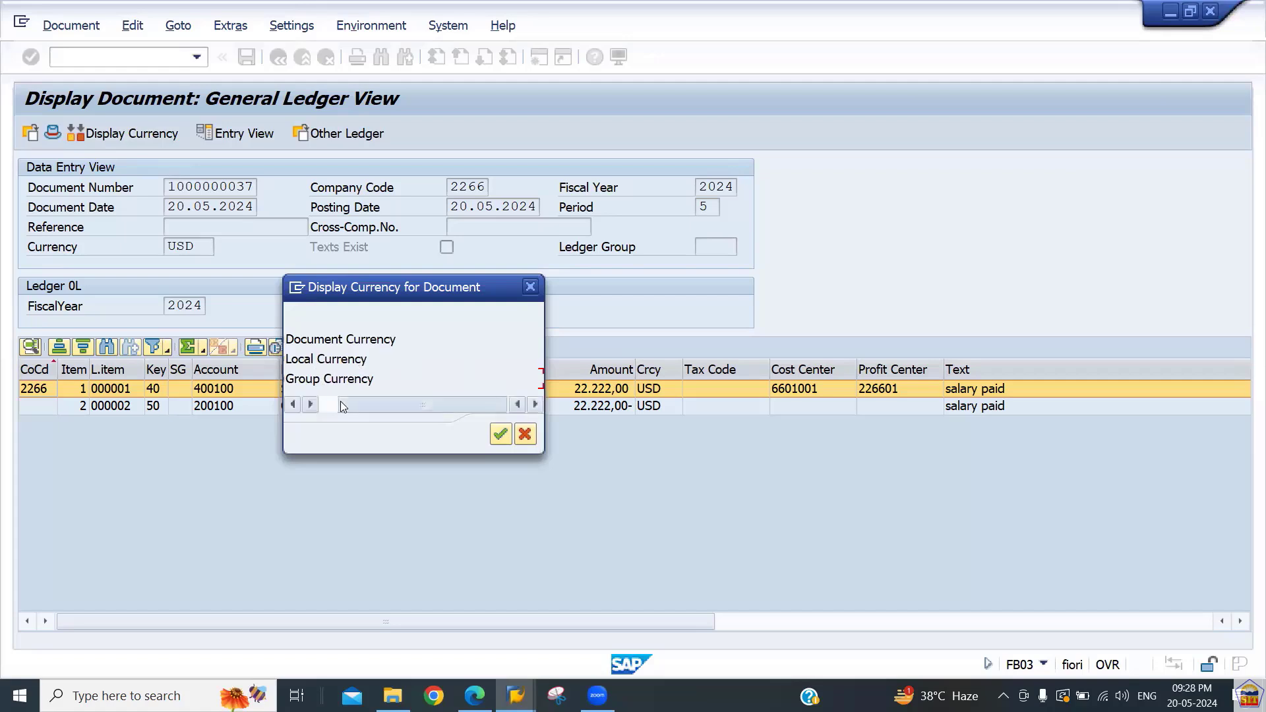
drag(340, 401, 322, 402)
click(304, 340)
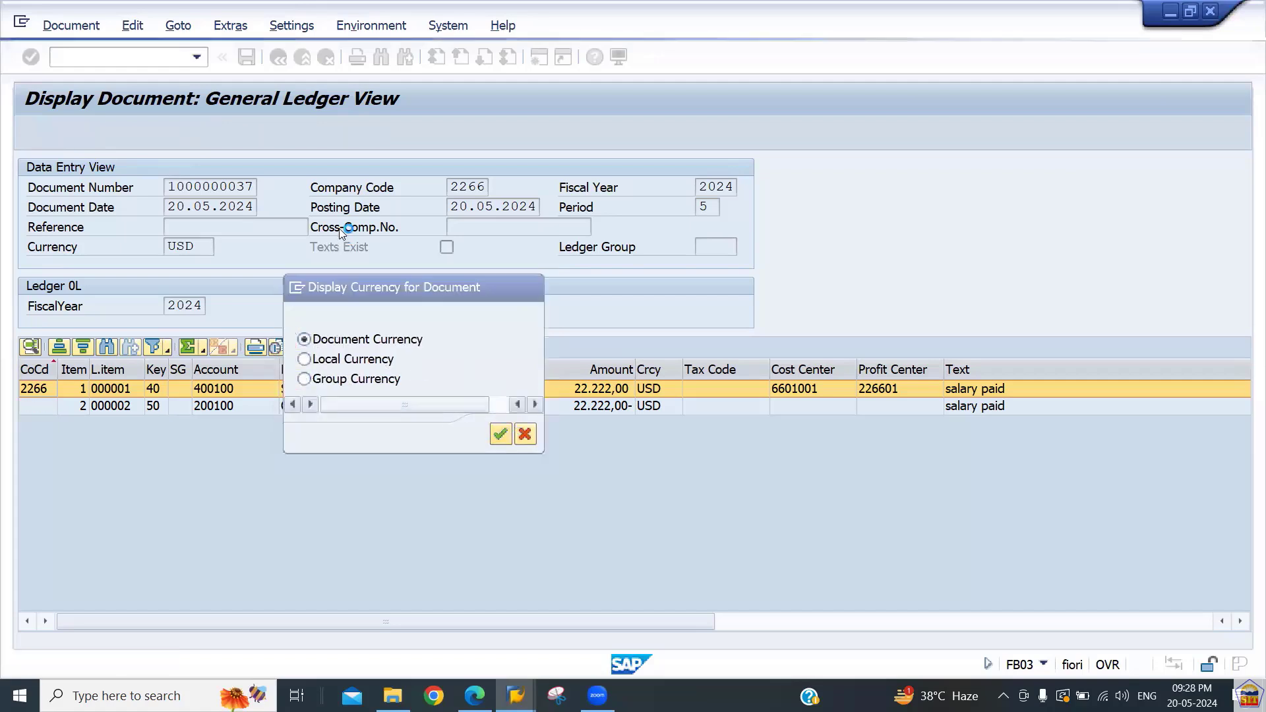
click(509, 433)
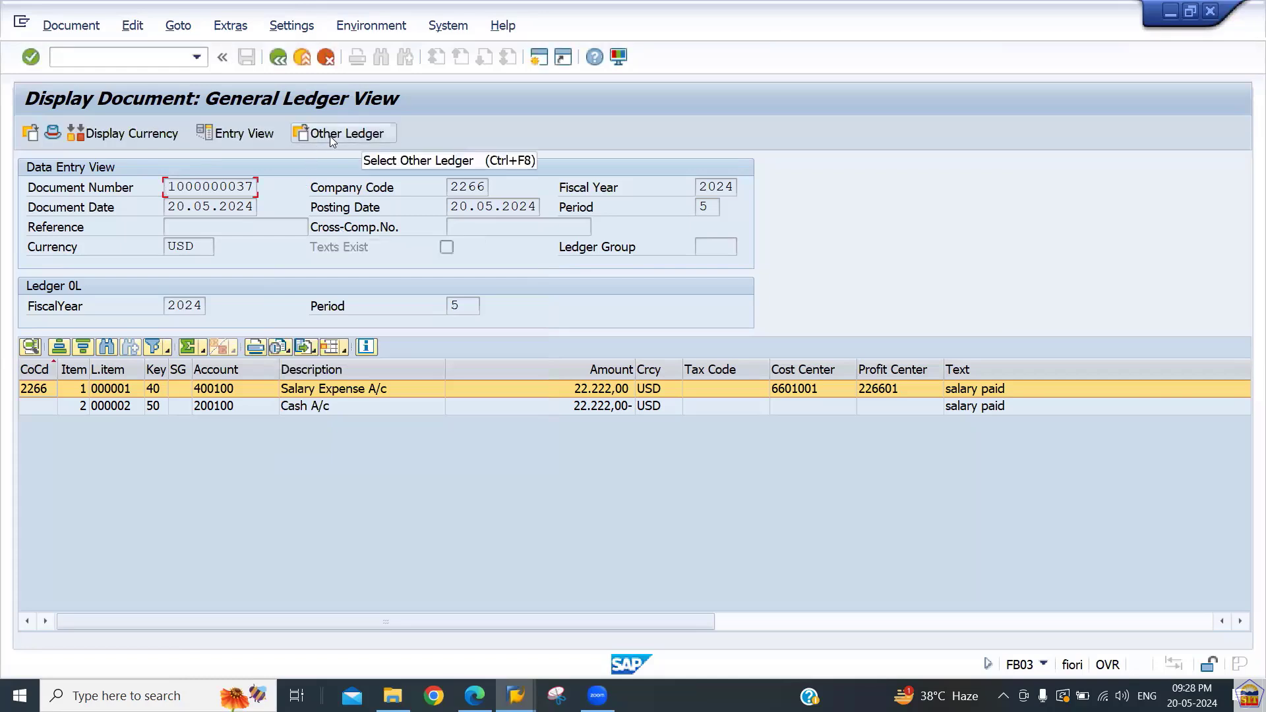
Switch the general ledger view to non-leading ledger ZK and examine its fiscal year and period
click(330, 136)
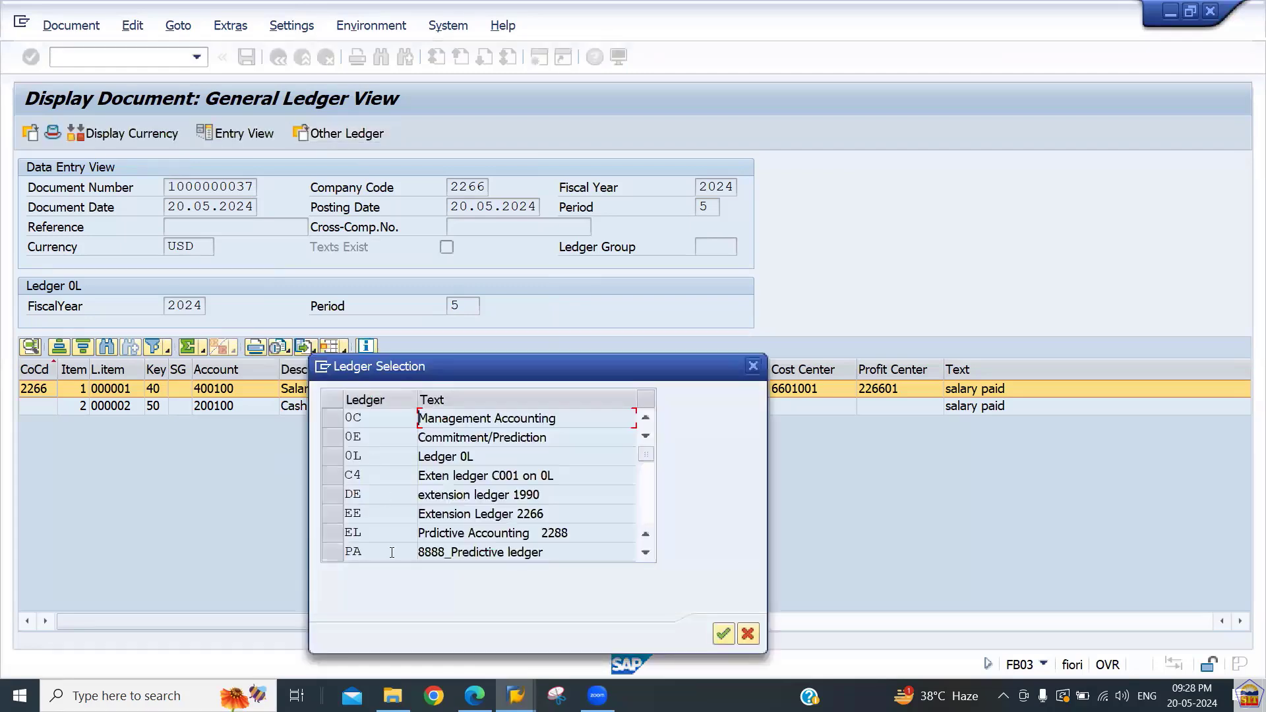
click(648, 506)
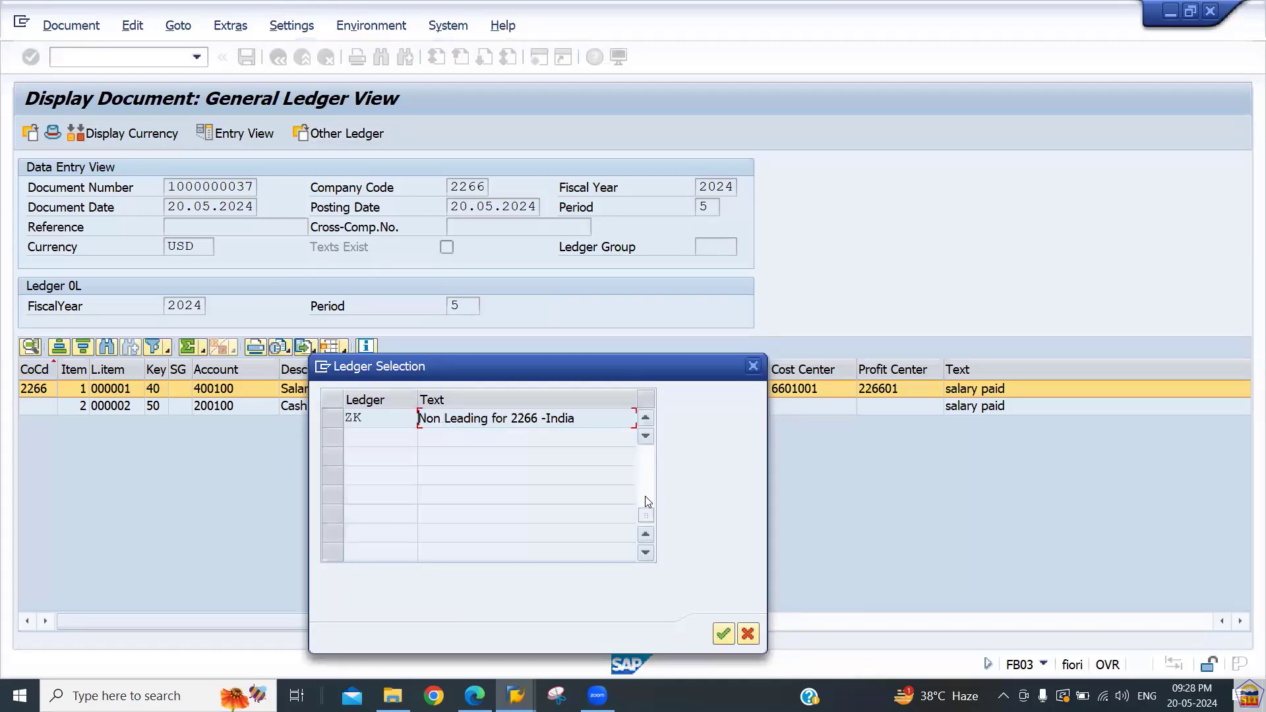
click(332, 422)
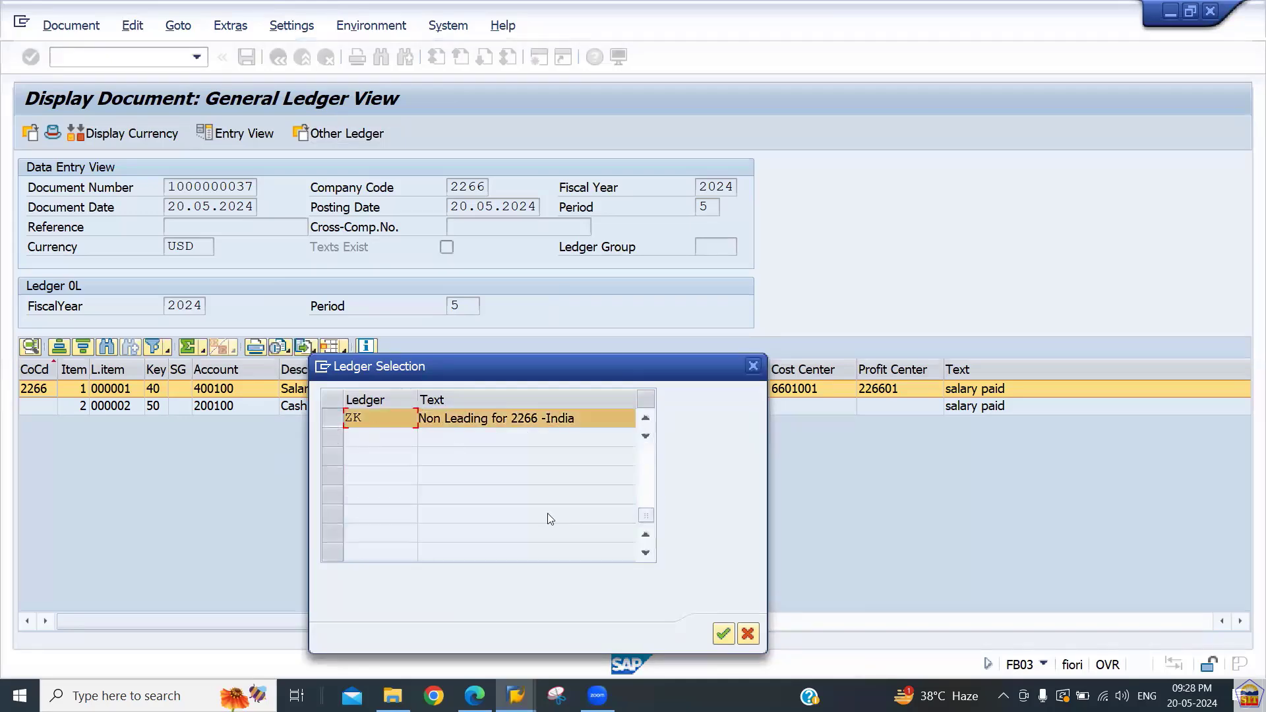
click(723, 634)
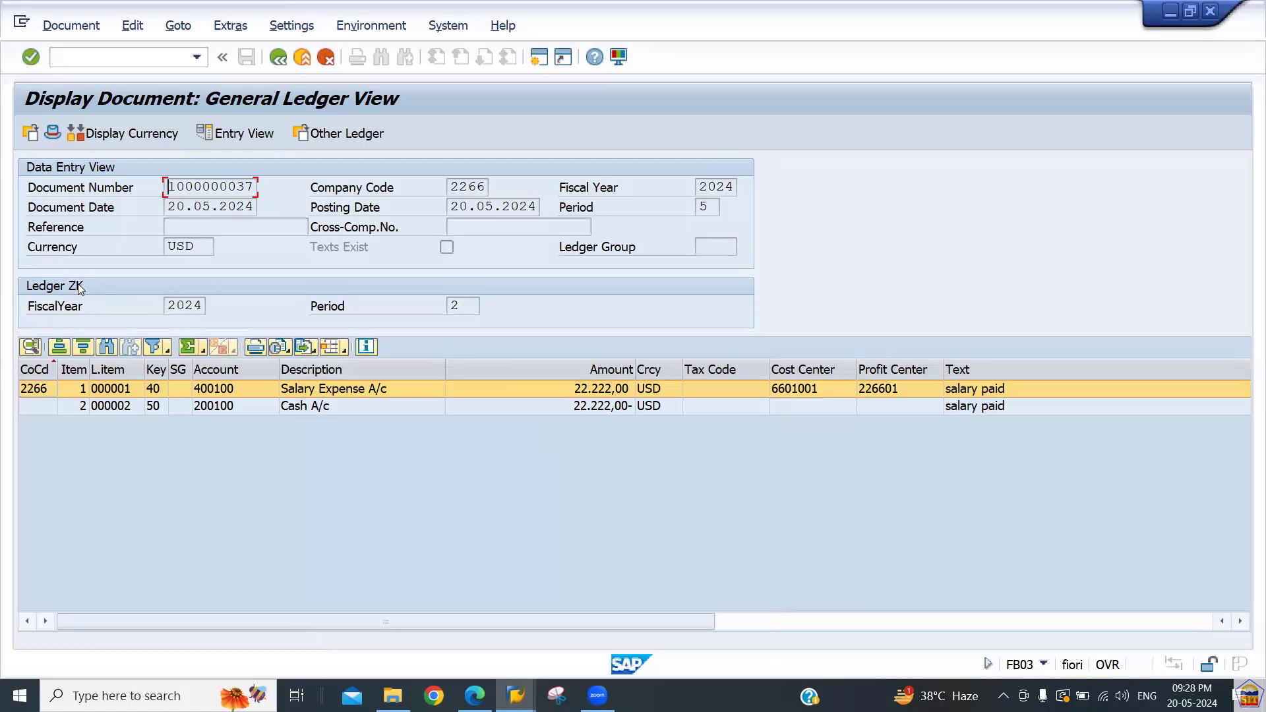
double_click(181, 306)
double_click(467, 310)
Display the document's amounts for ledger ZK in the INR 2266 currency
click(125, 136)
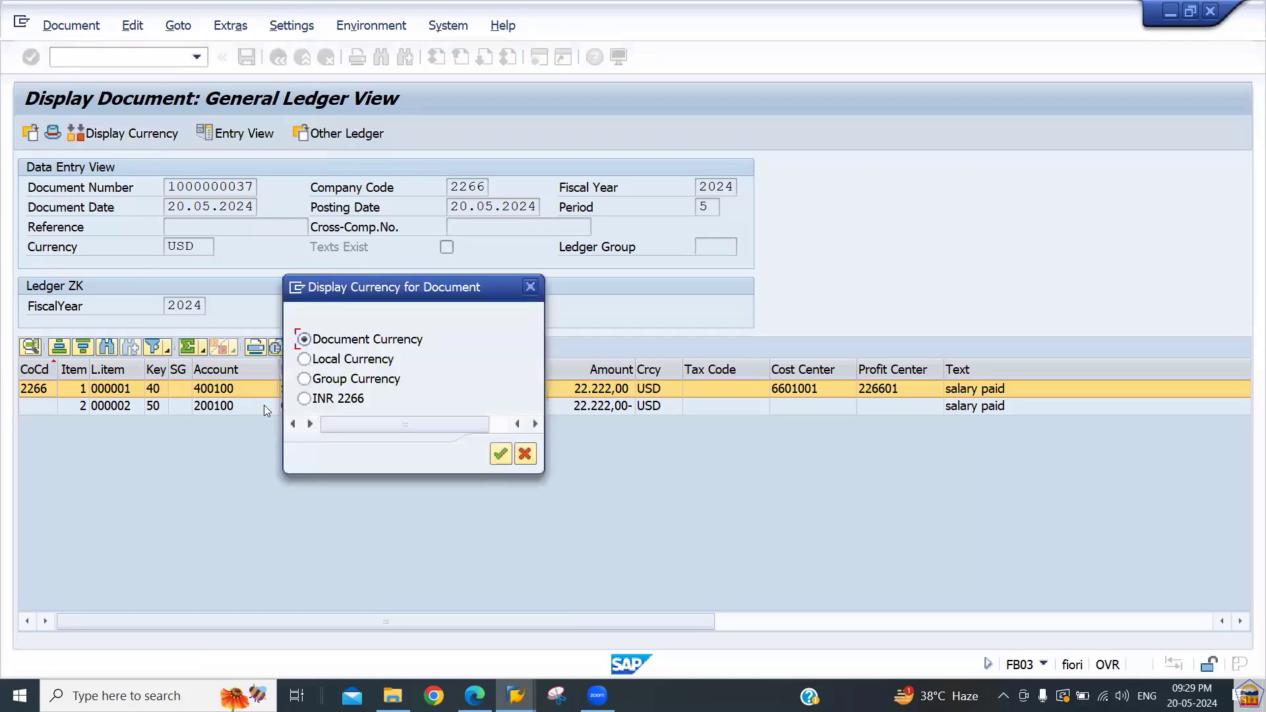
click(305, 399)
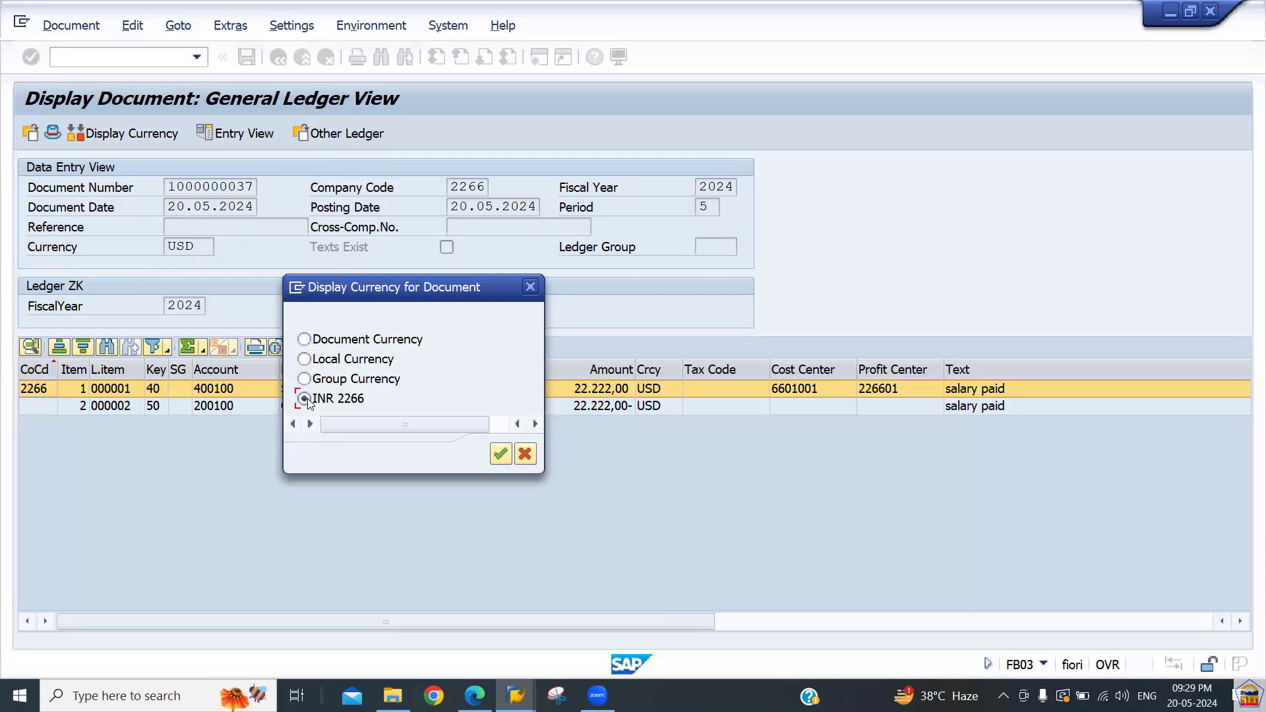
click(499, 454)
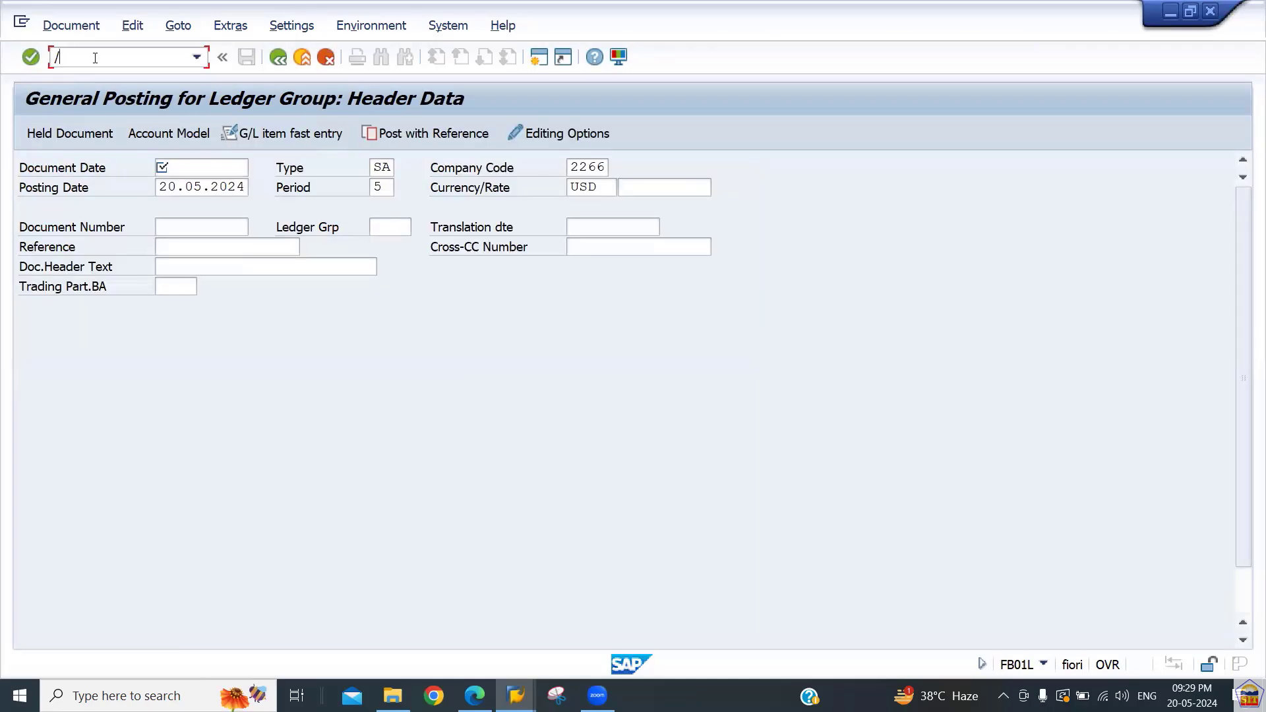
Leave the current transaction and open FB01L again for another ledger-group posting
key(BackSpace)
text(/nfb0)
key(BackSpace)
key(BackSpace)
key(BackSpace)
key(BackSpace)
text(n)
key(Return)
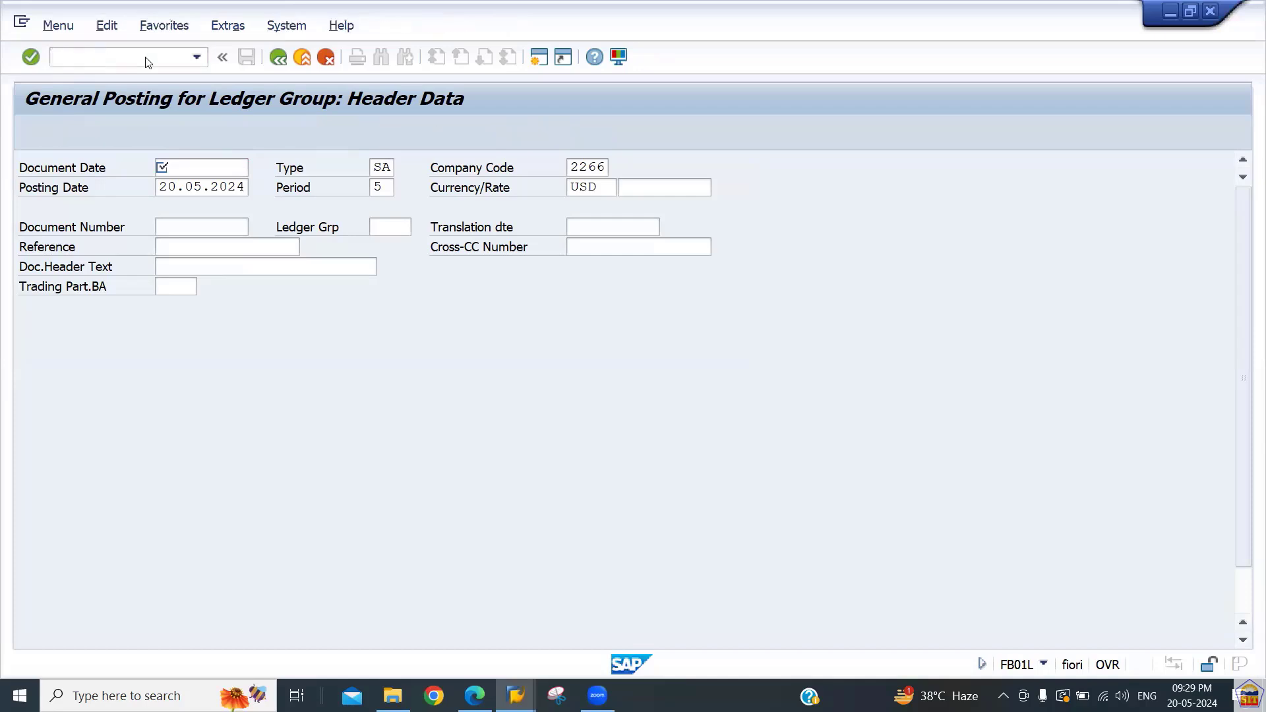
click(196, 58)
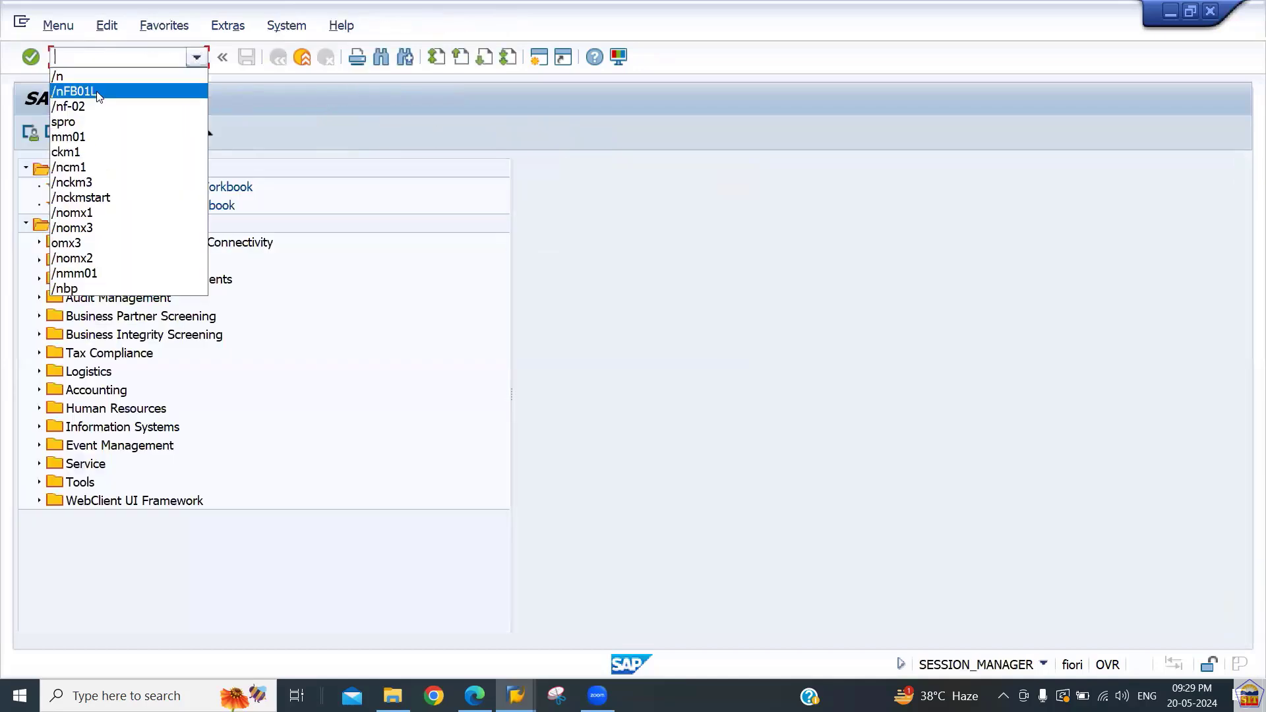
click(99, 91)
key(Return)
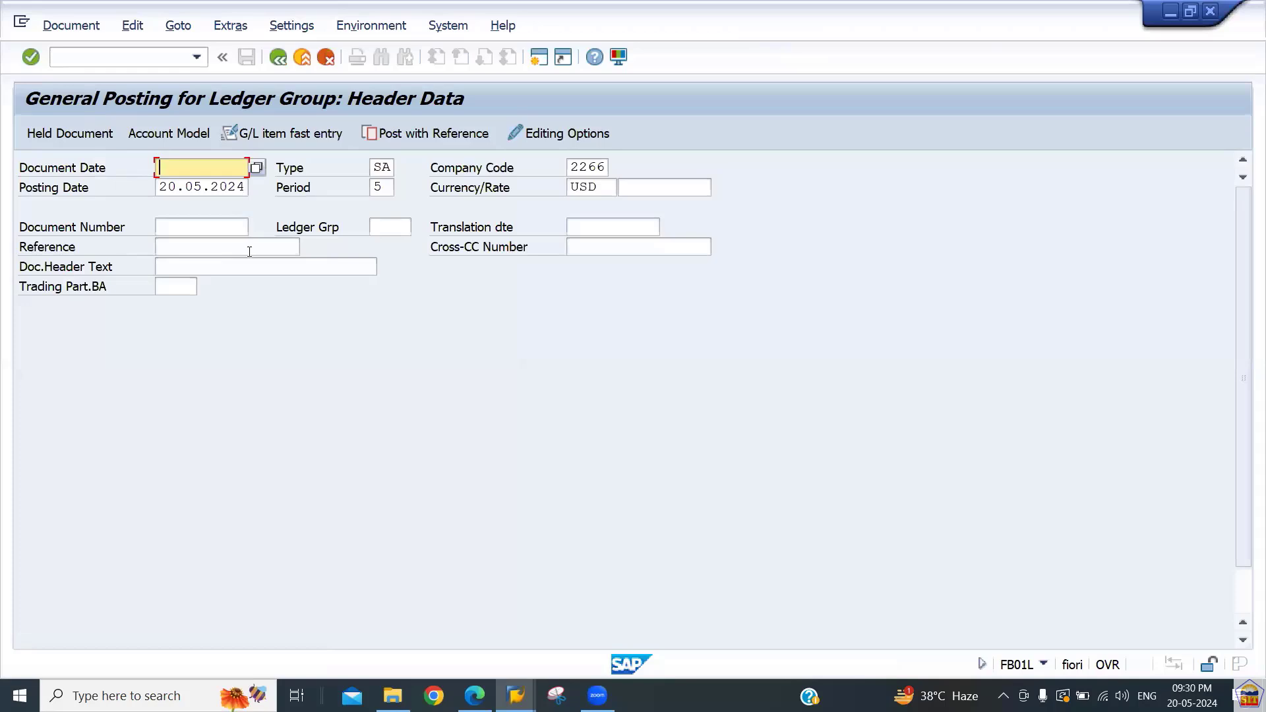
Set the document date to 20.05.2024 and keep type SA, company code 2266 and currency USD in the header
text(20)
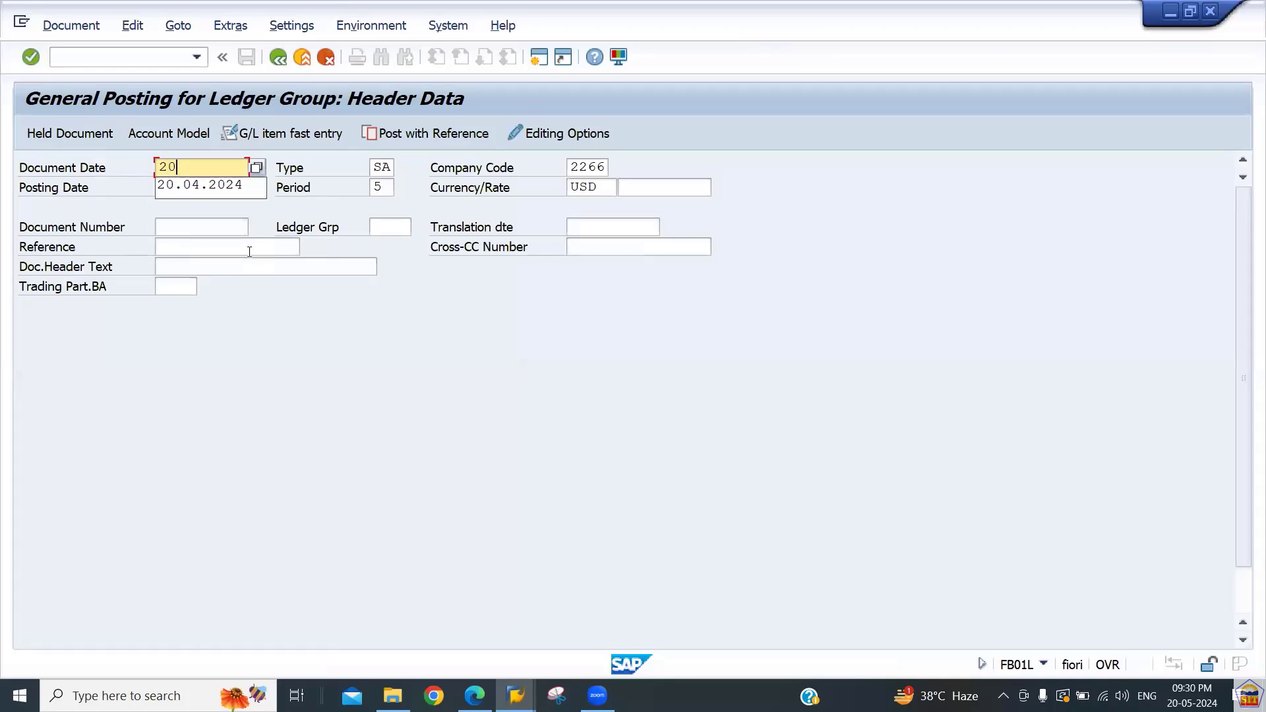
text(.05.2024)
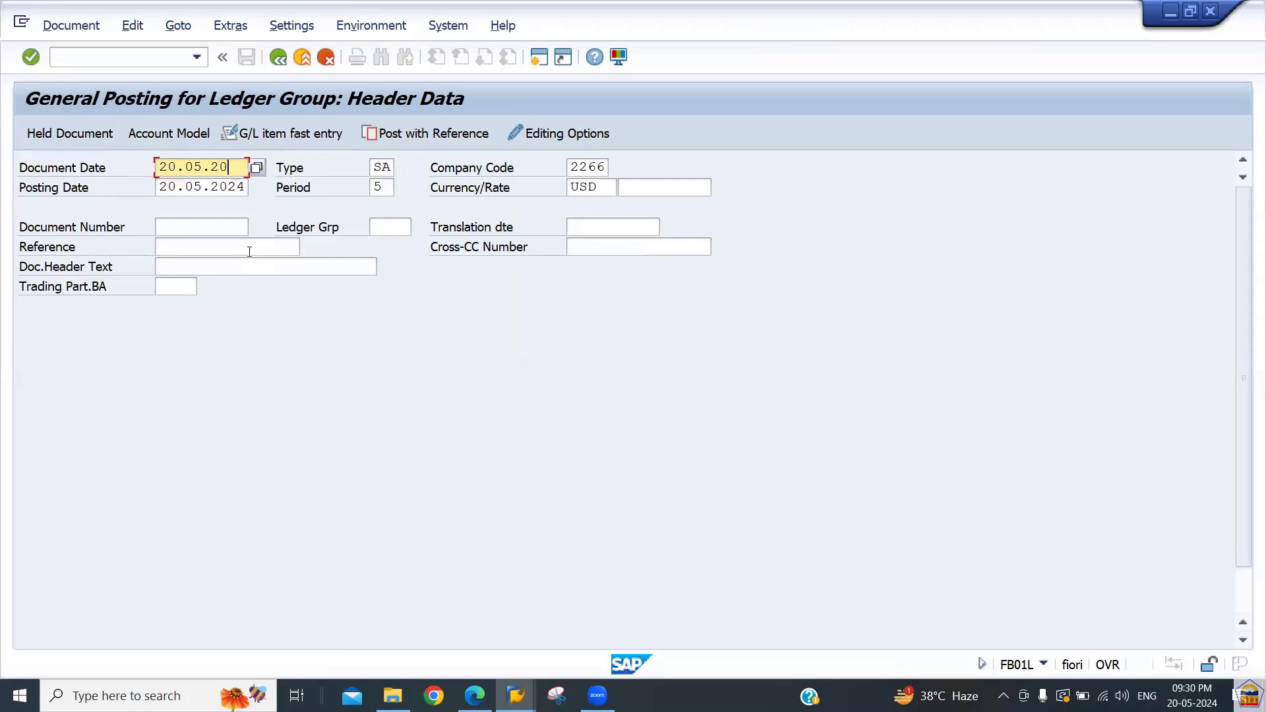
key(Tab)
key(Tab)
key(Tab)
key(Tab)
key(Tab)
key(Tab)
key(Tab)
key(Tab)
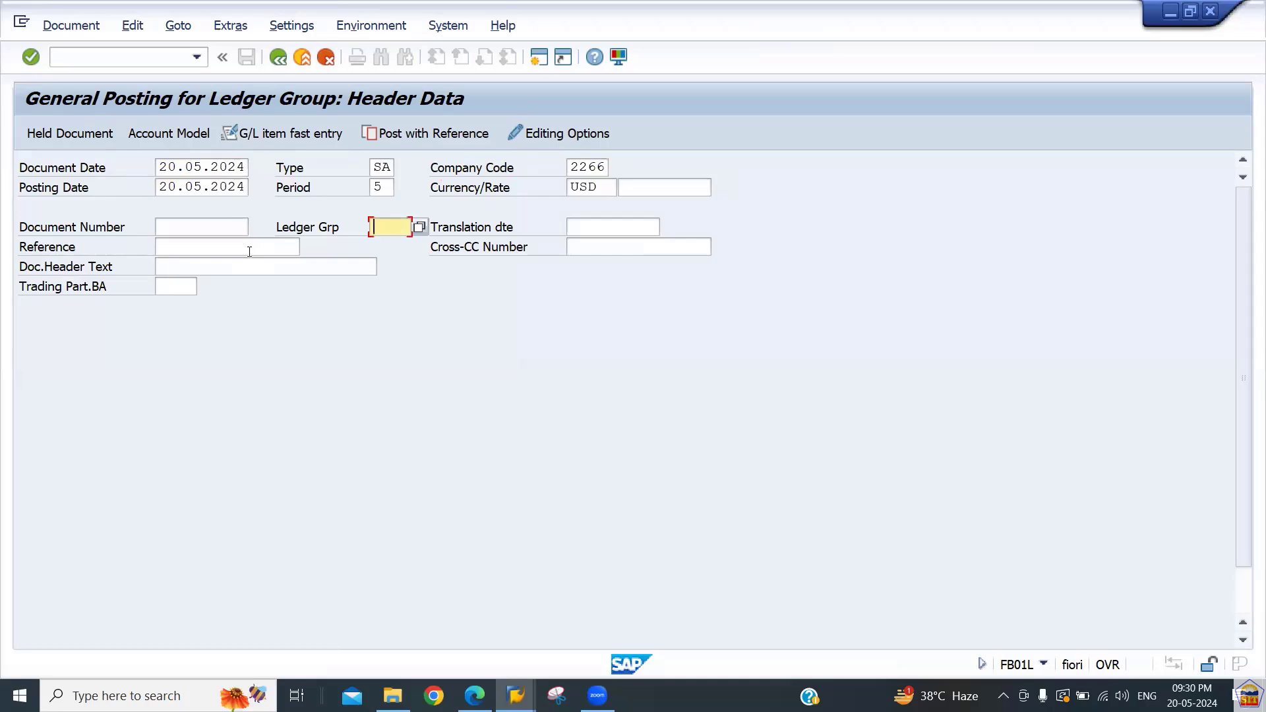
Set the ledger group to ZK and open a first line item with posting key 40 and G/L account 400100
text(ZK)
key(Tab)
key(Tab)
key(Tab)
key(Tab)
key(Tab)
key(Tab)
text(40)
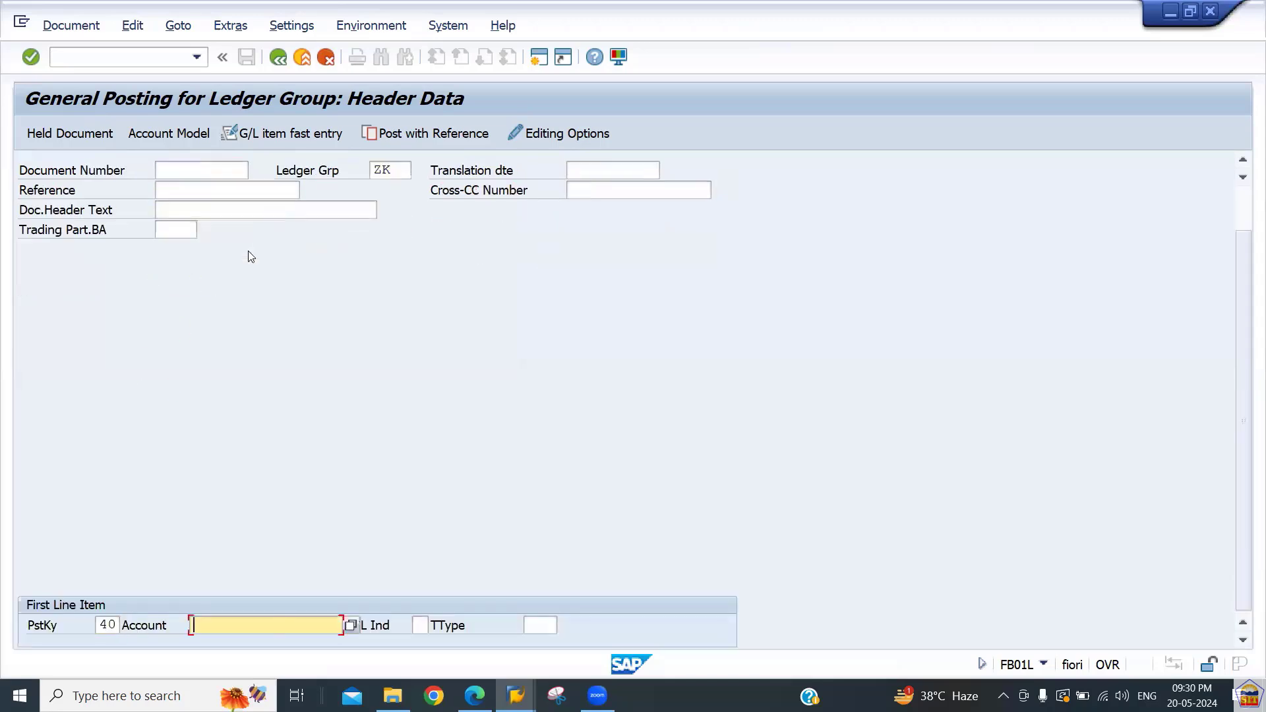
text(400100)
key(Return)
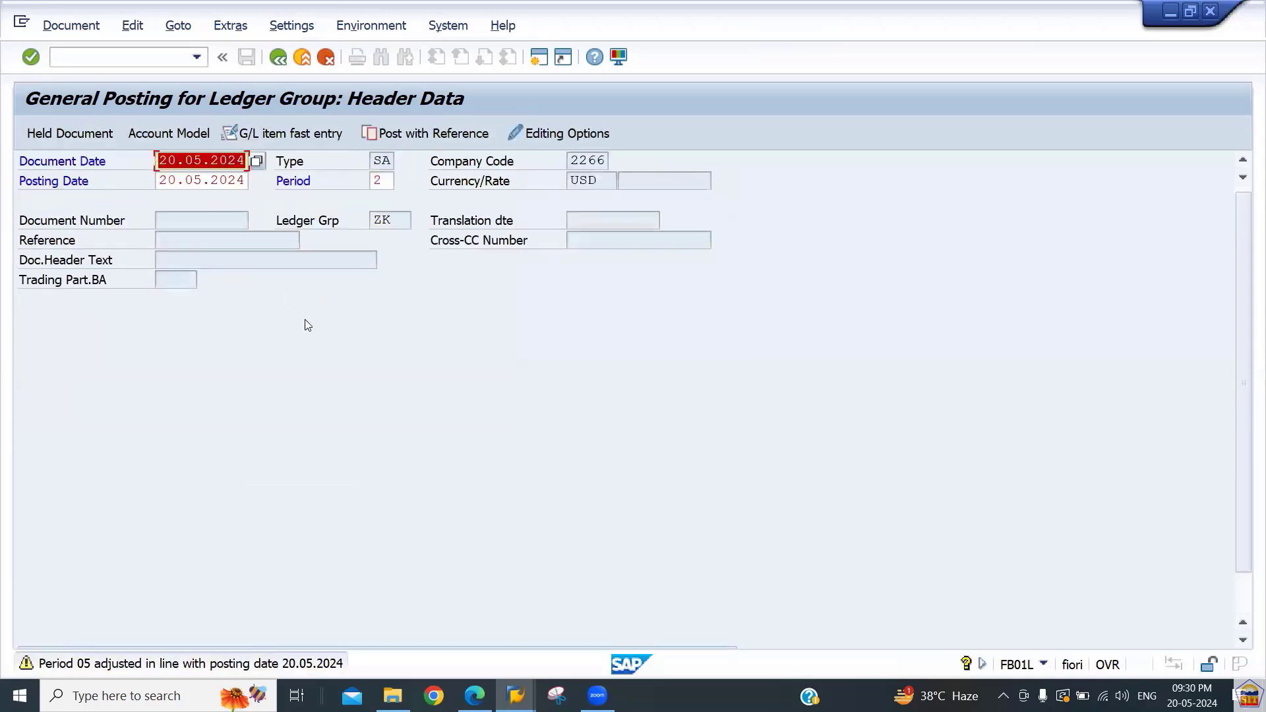
click(376, 182)
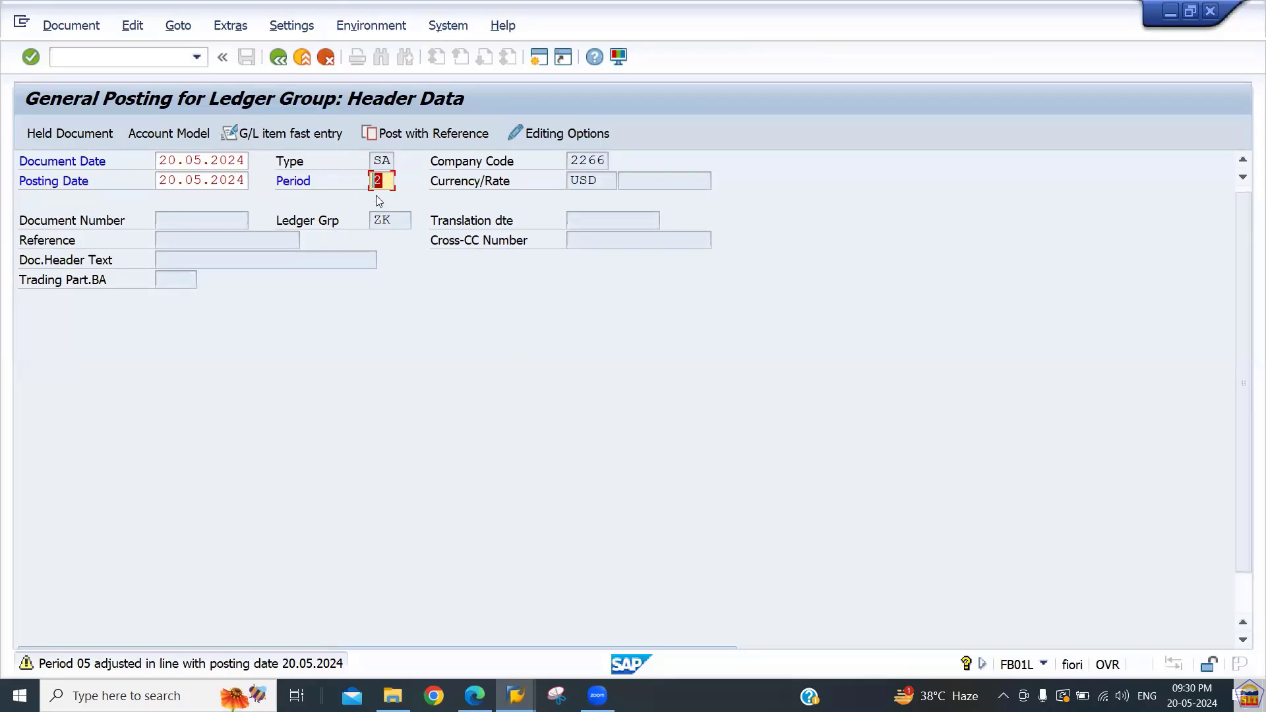
key(Return)
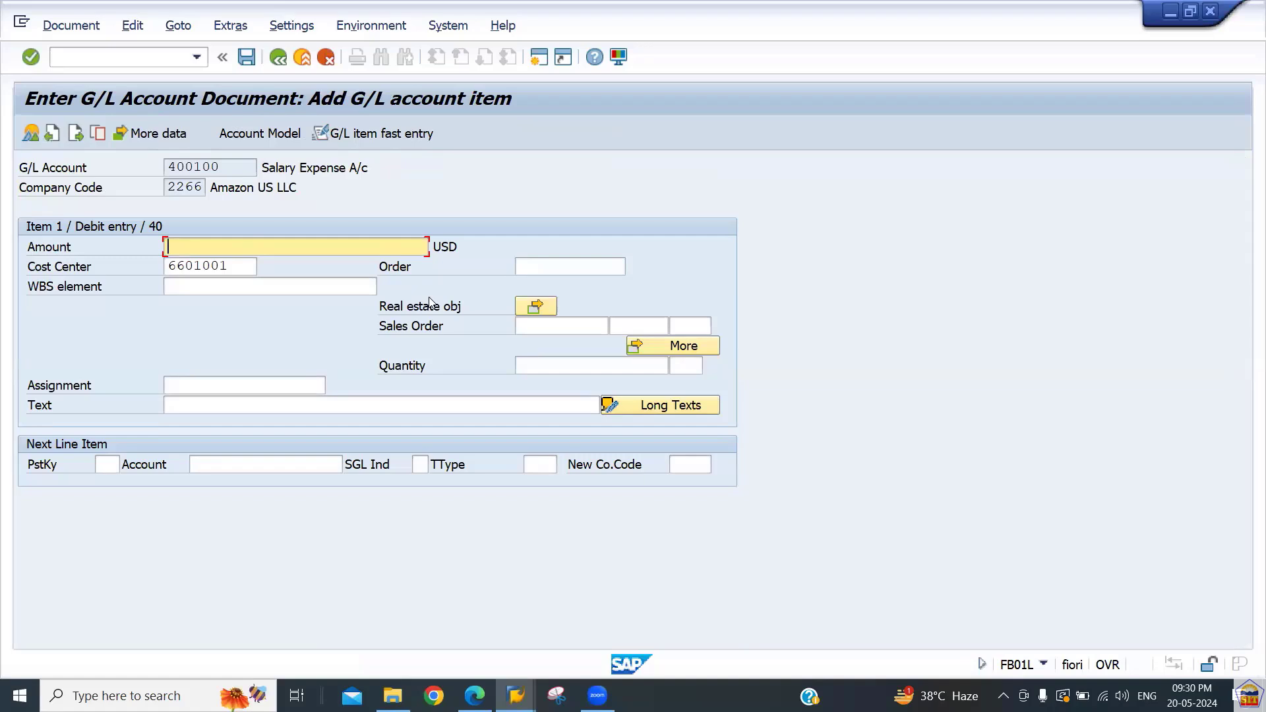
Give the salary expense debit item an amount of 31000 USD and the text "salary paid"
text(31000)
key(Tab)
key(Tab)
key(Tab)
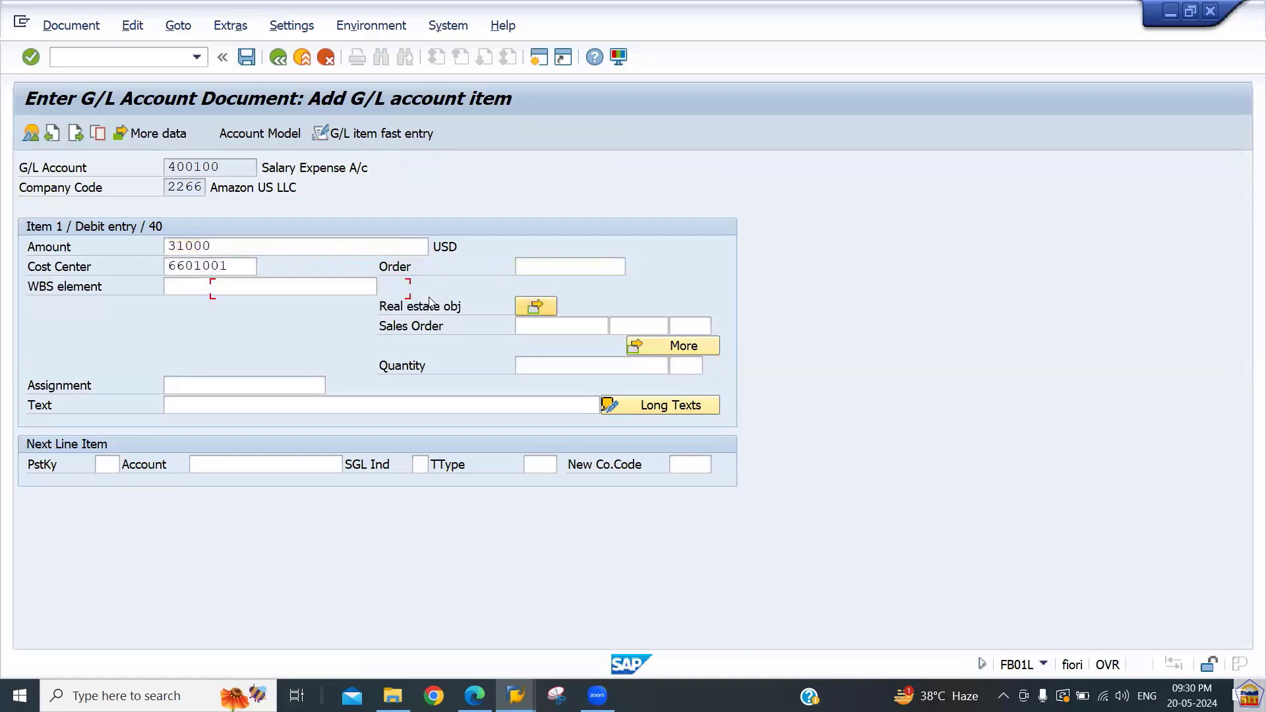
key(Tab)
key(Tab)
key(Tab)
key(Tab)
key(Tab)
key(Tab)
key(Tab)
key(Tab)
key(Tab)
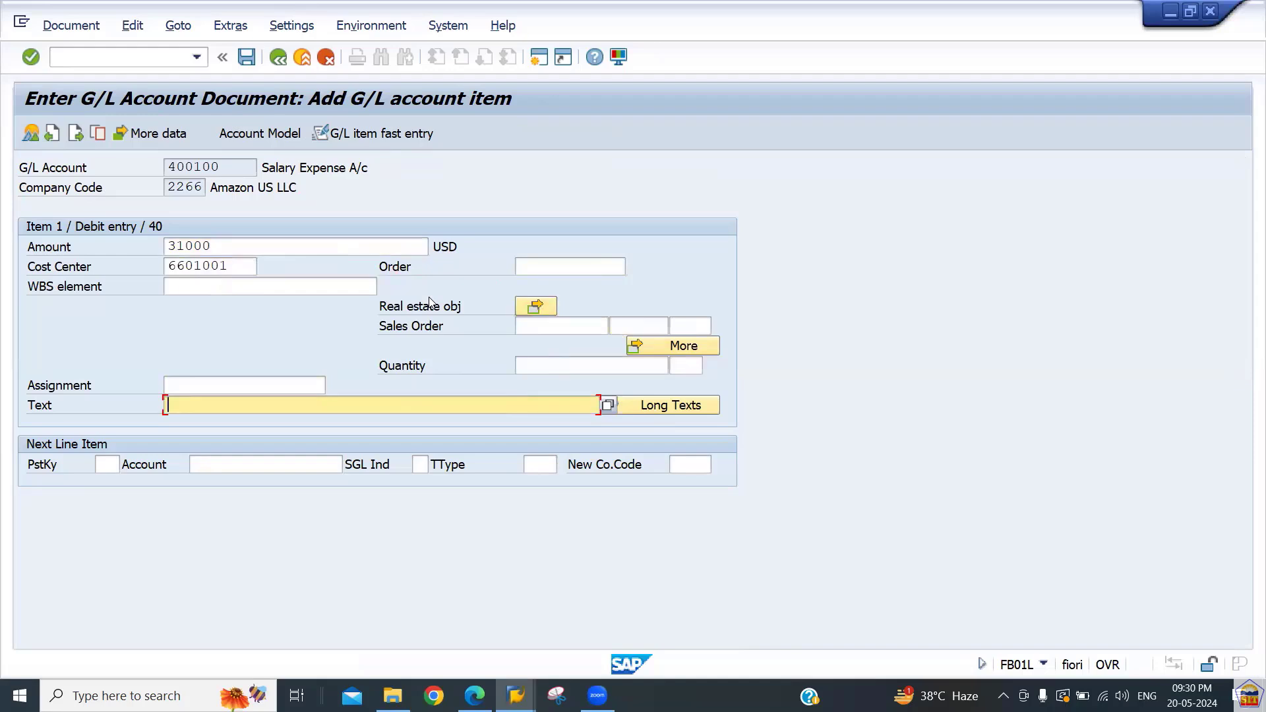
text(salary paid)
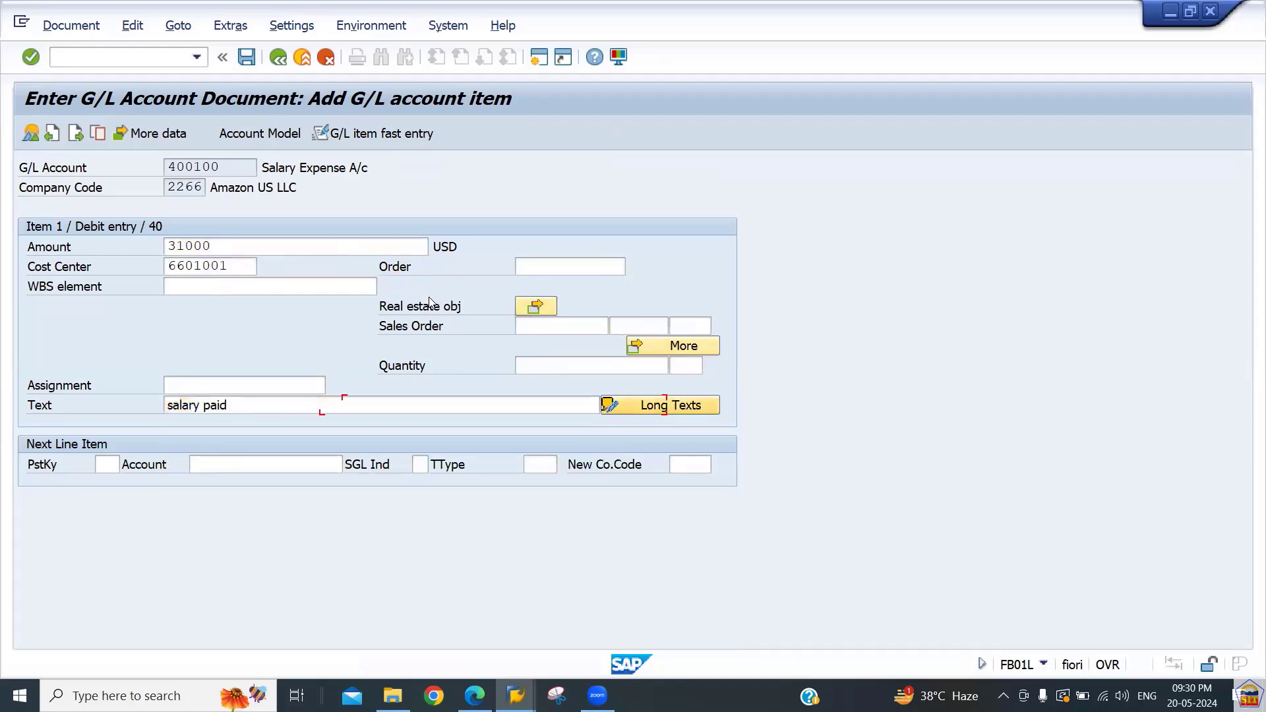
Add a next line item with posting key 50 and G/L account 200100
key(Tab)
text(50)
key(Tab)
text(200100)
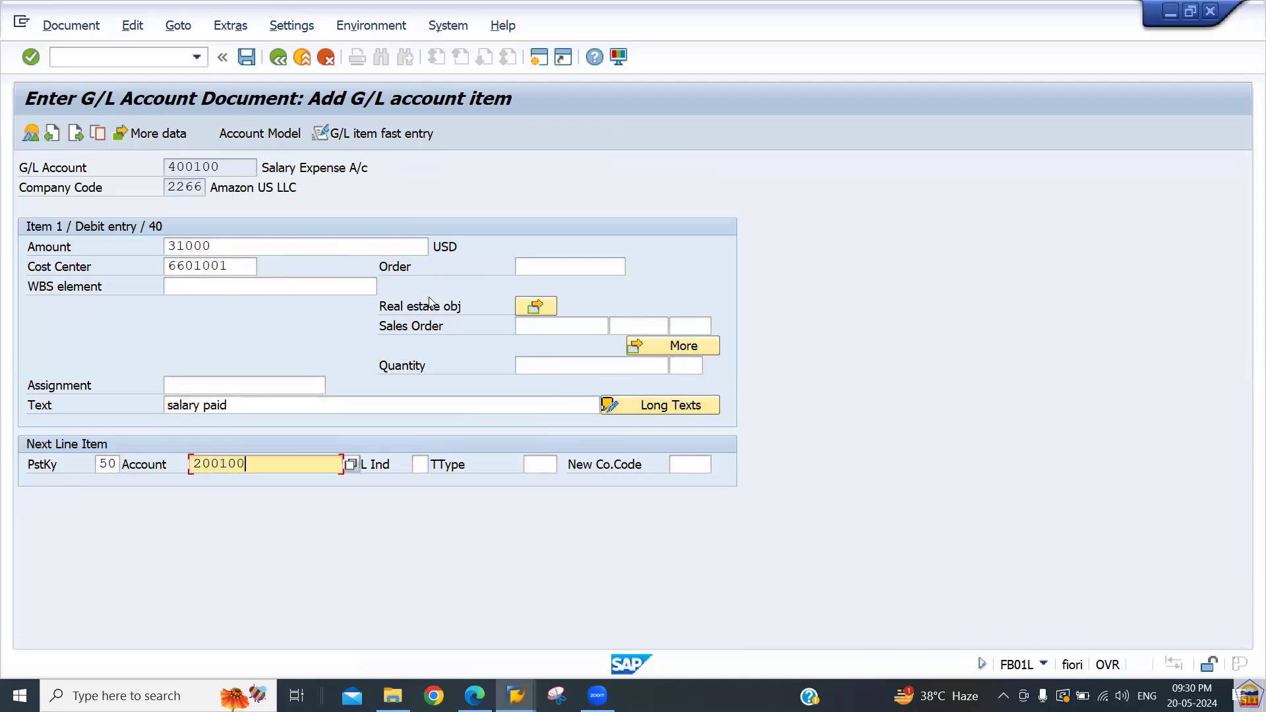
key(Return)
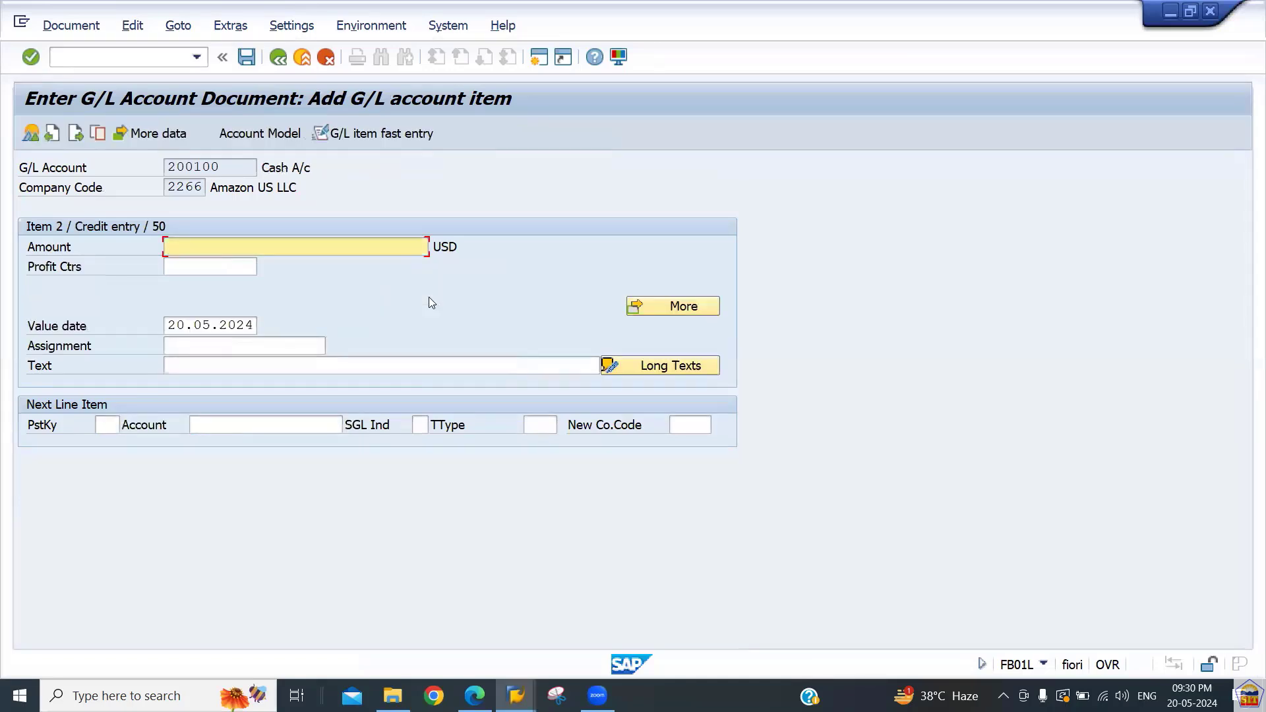
Fill the cash credit item with "*" as the amount and "+" as the text
text(*)
key(Tab)
key(Tab)
key(Tab)
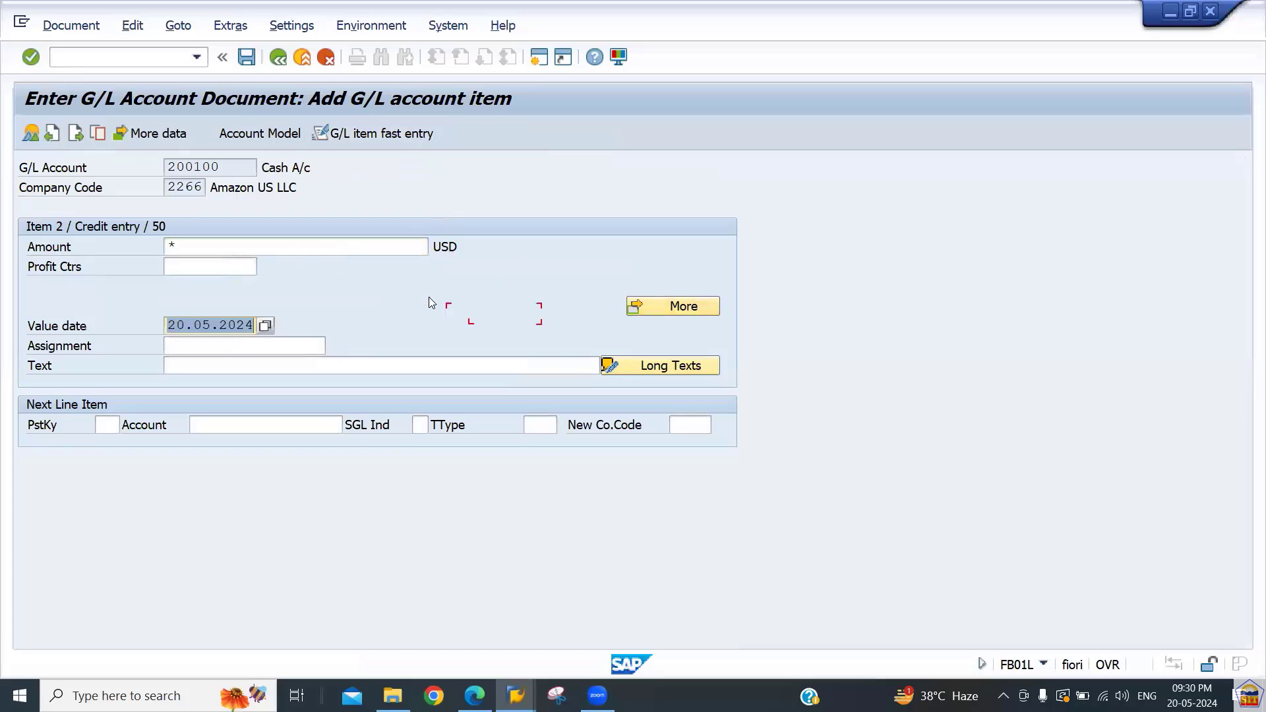
key(Tab)
text(=)
key(Return)
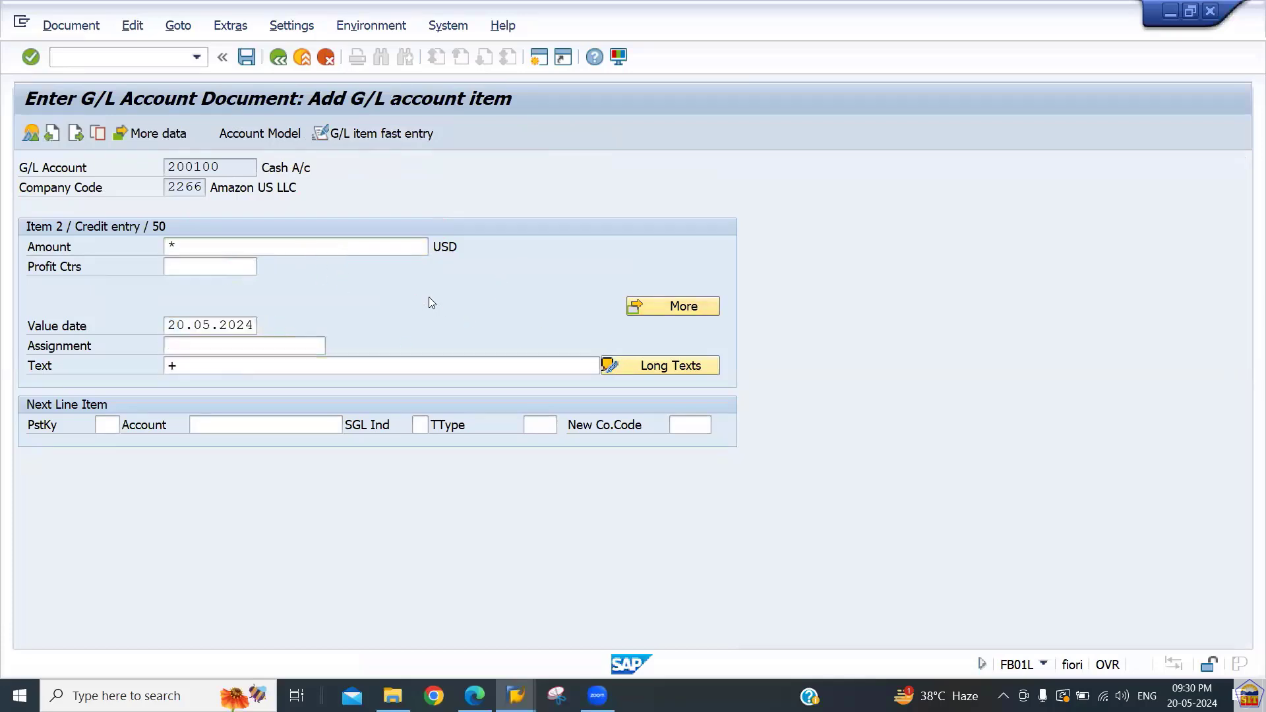
Post the ledger group ZK document from its overview and display the posted document
click(31, 133)
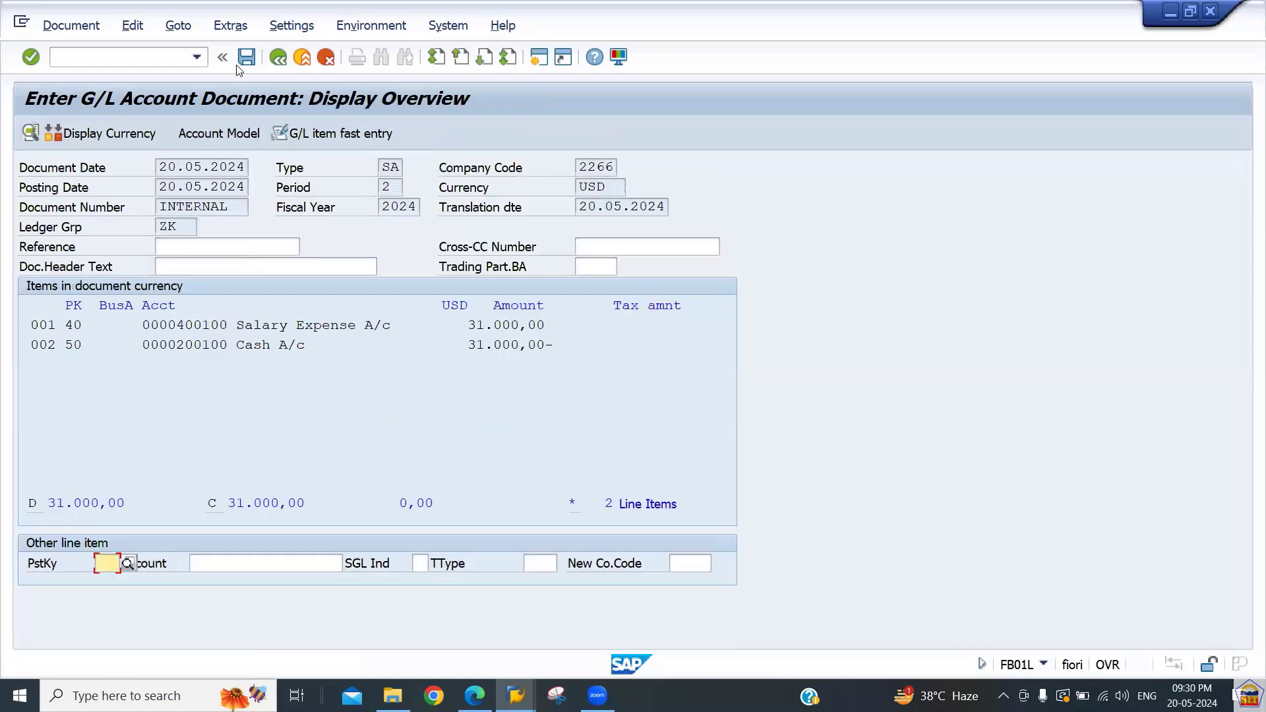
key(ctrl+s)
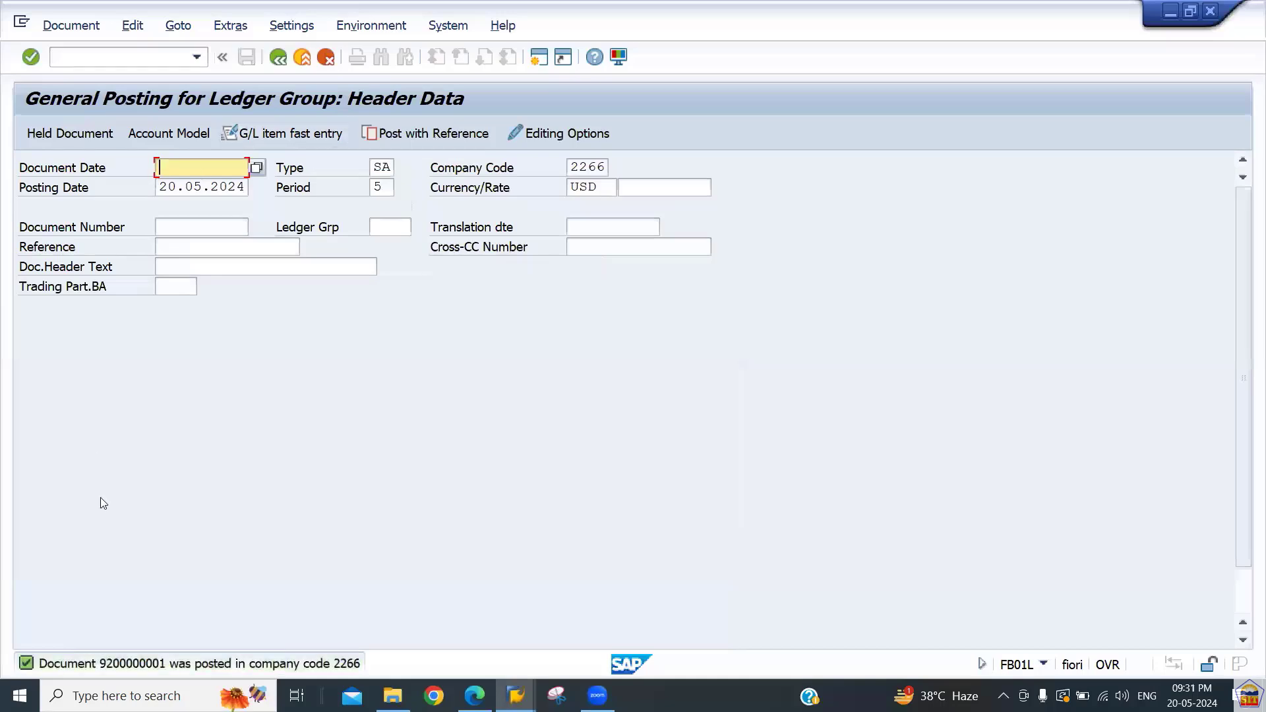
click(70, 25)
click(68, 96)
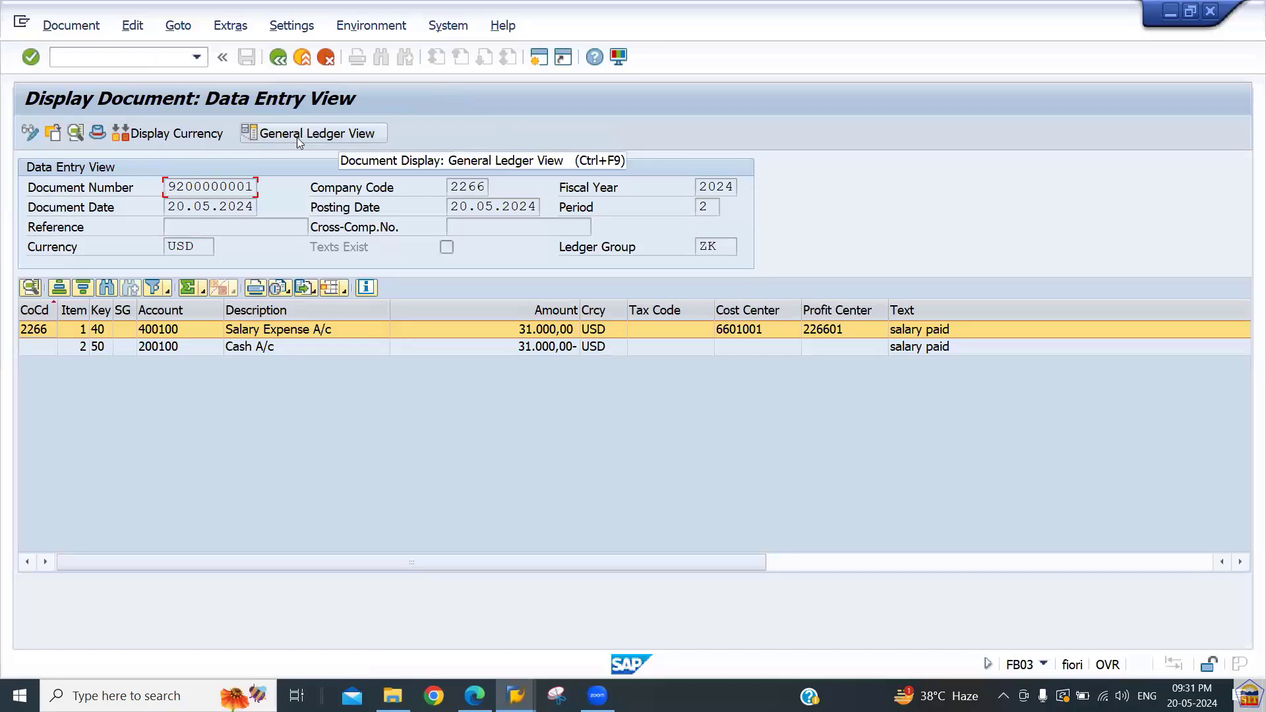
Show the posted document in the general ledger view and examine its fiscal year, period and ledger group
click(298, 140)
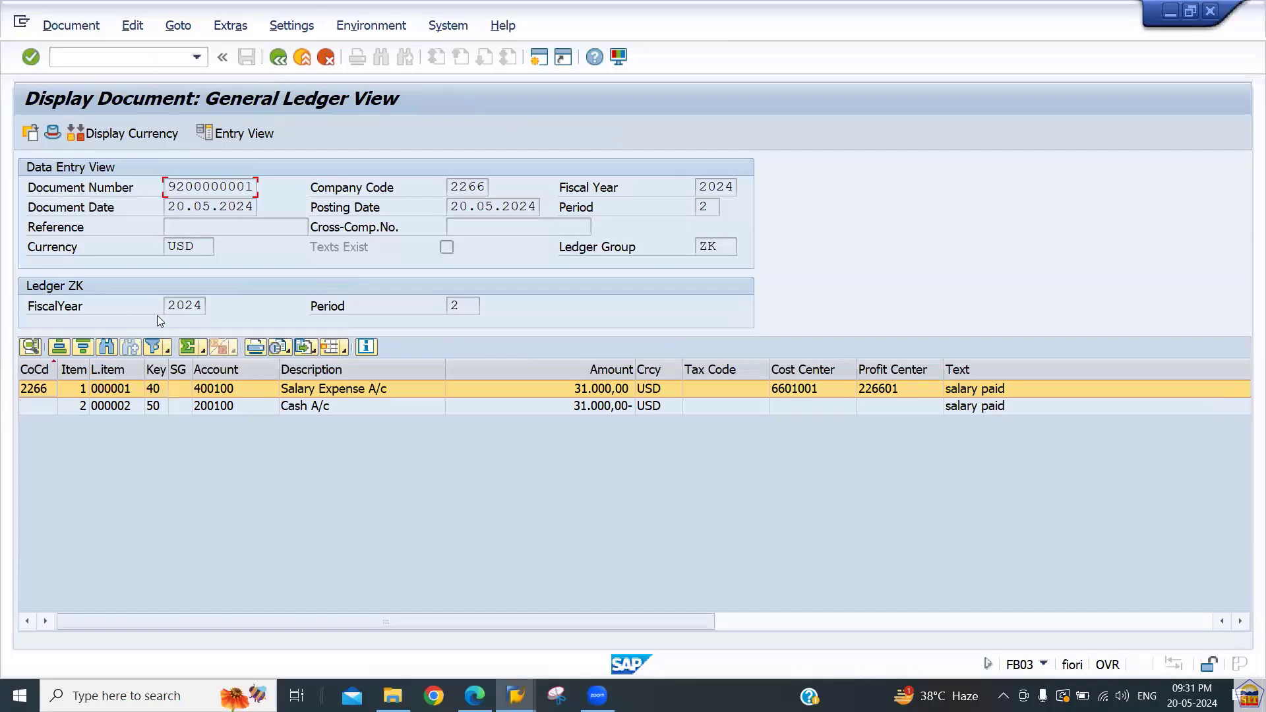
drag(177, 305, 248, 306)
drag(468, 306, 262, 310)
drag(170, 306, 214, 316)
click(713, 247)
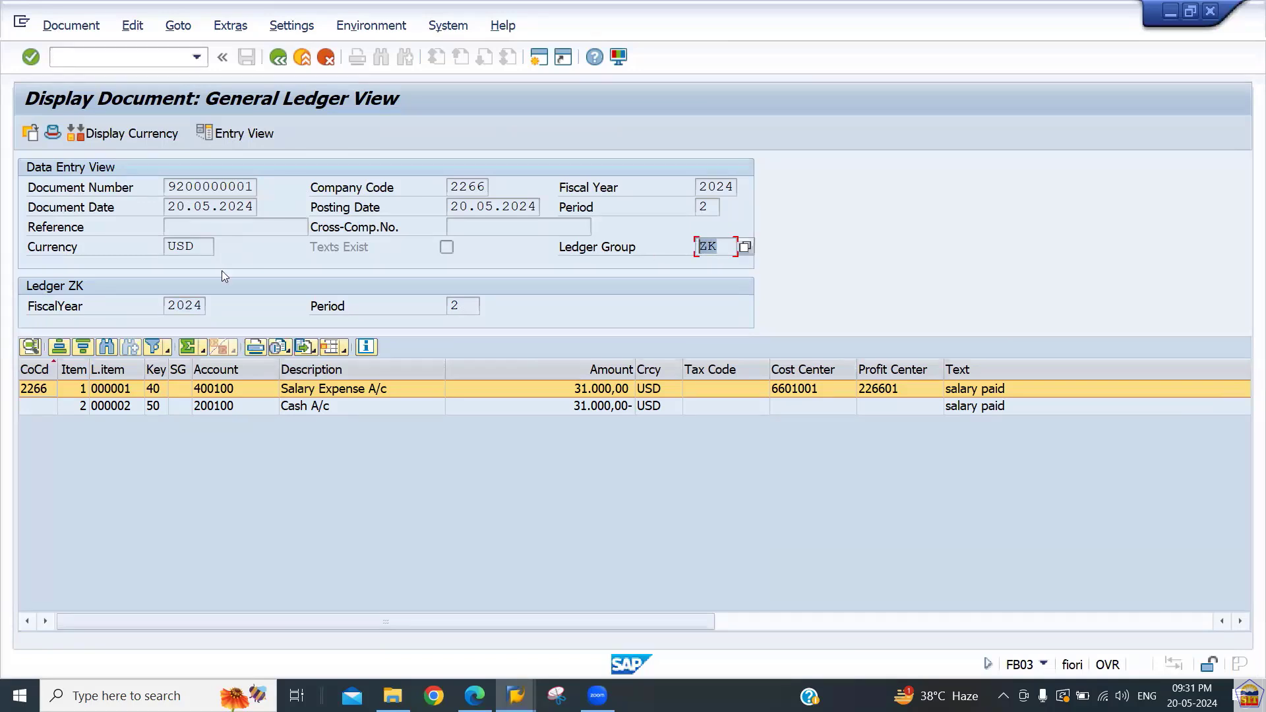